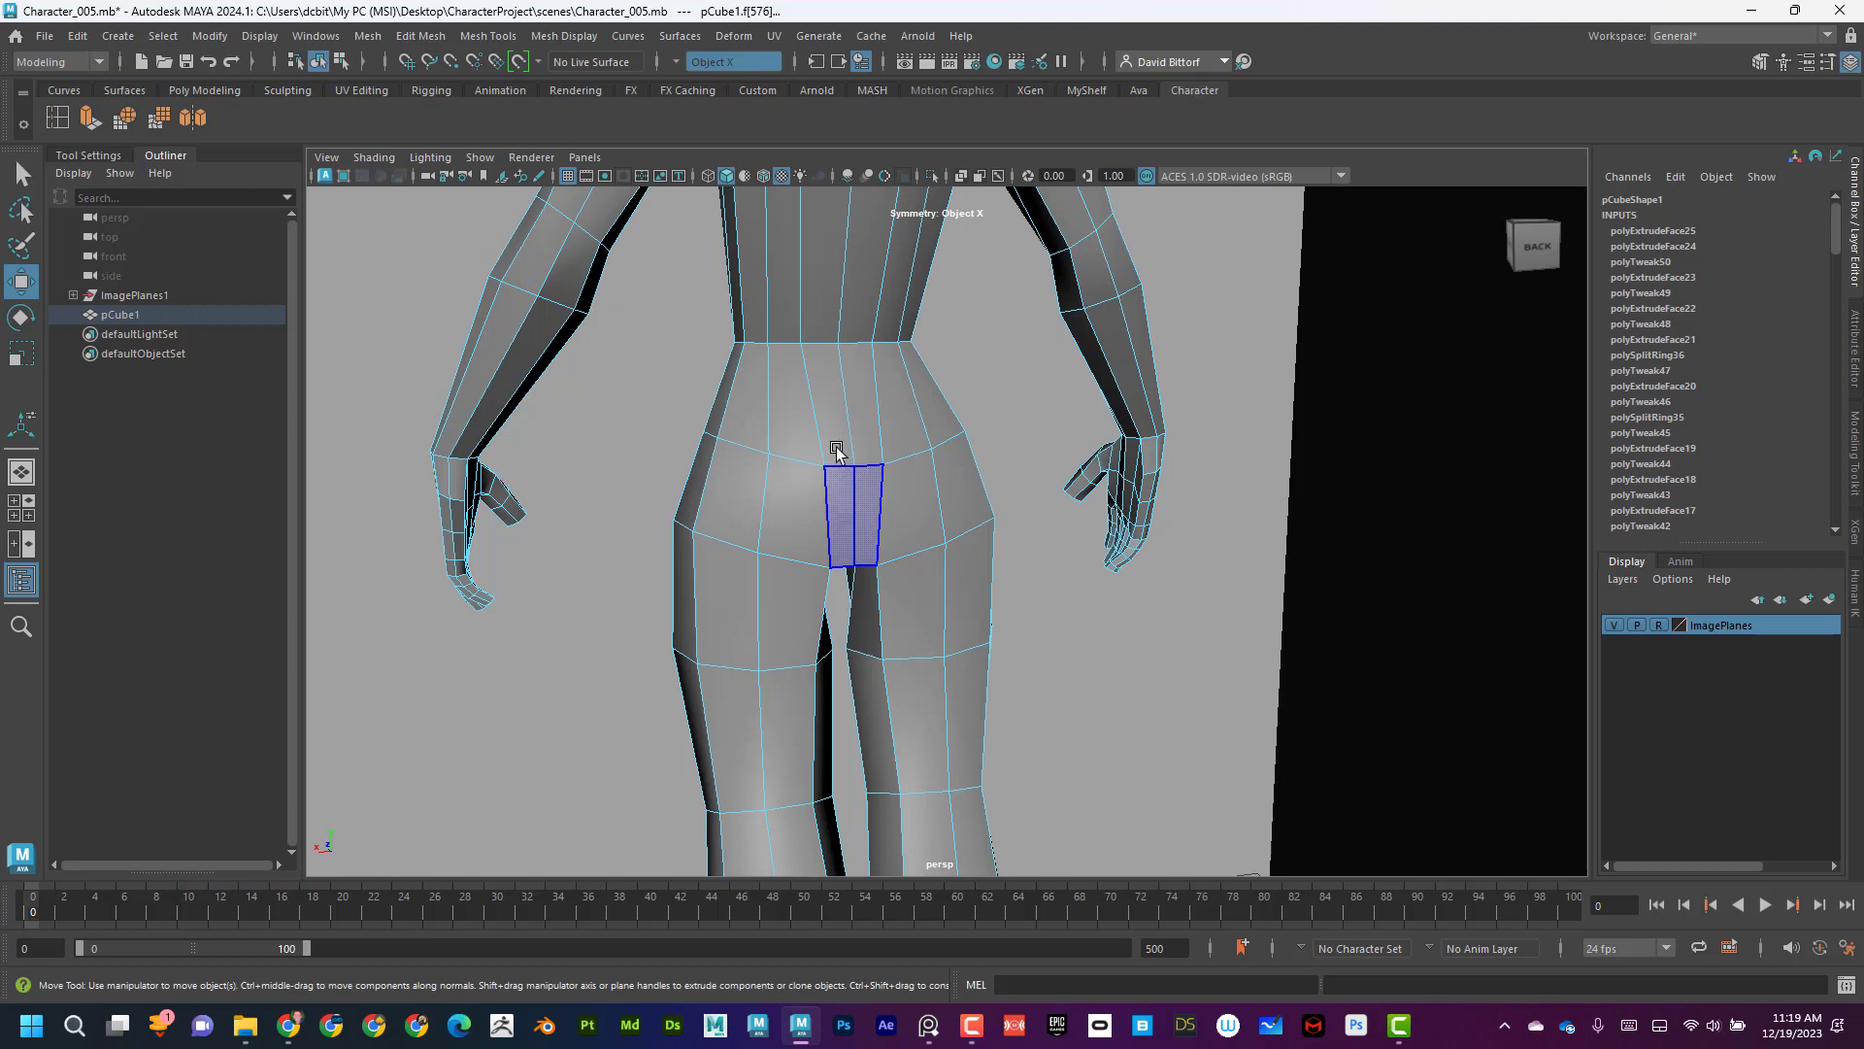
Select the block of buttock faces on both sides of the rear hips and extrude them with an inward offset.
click(784, 456)
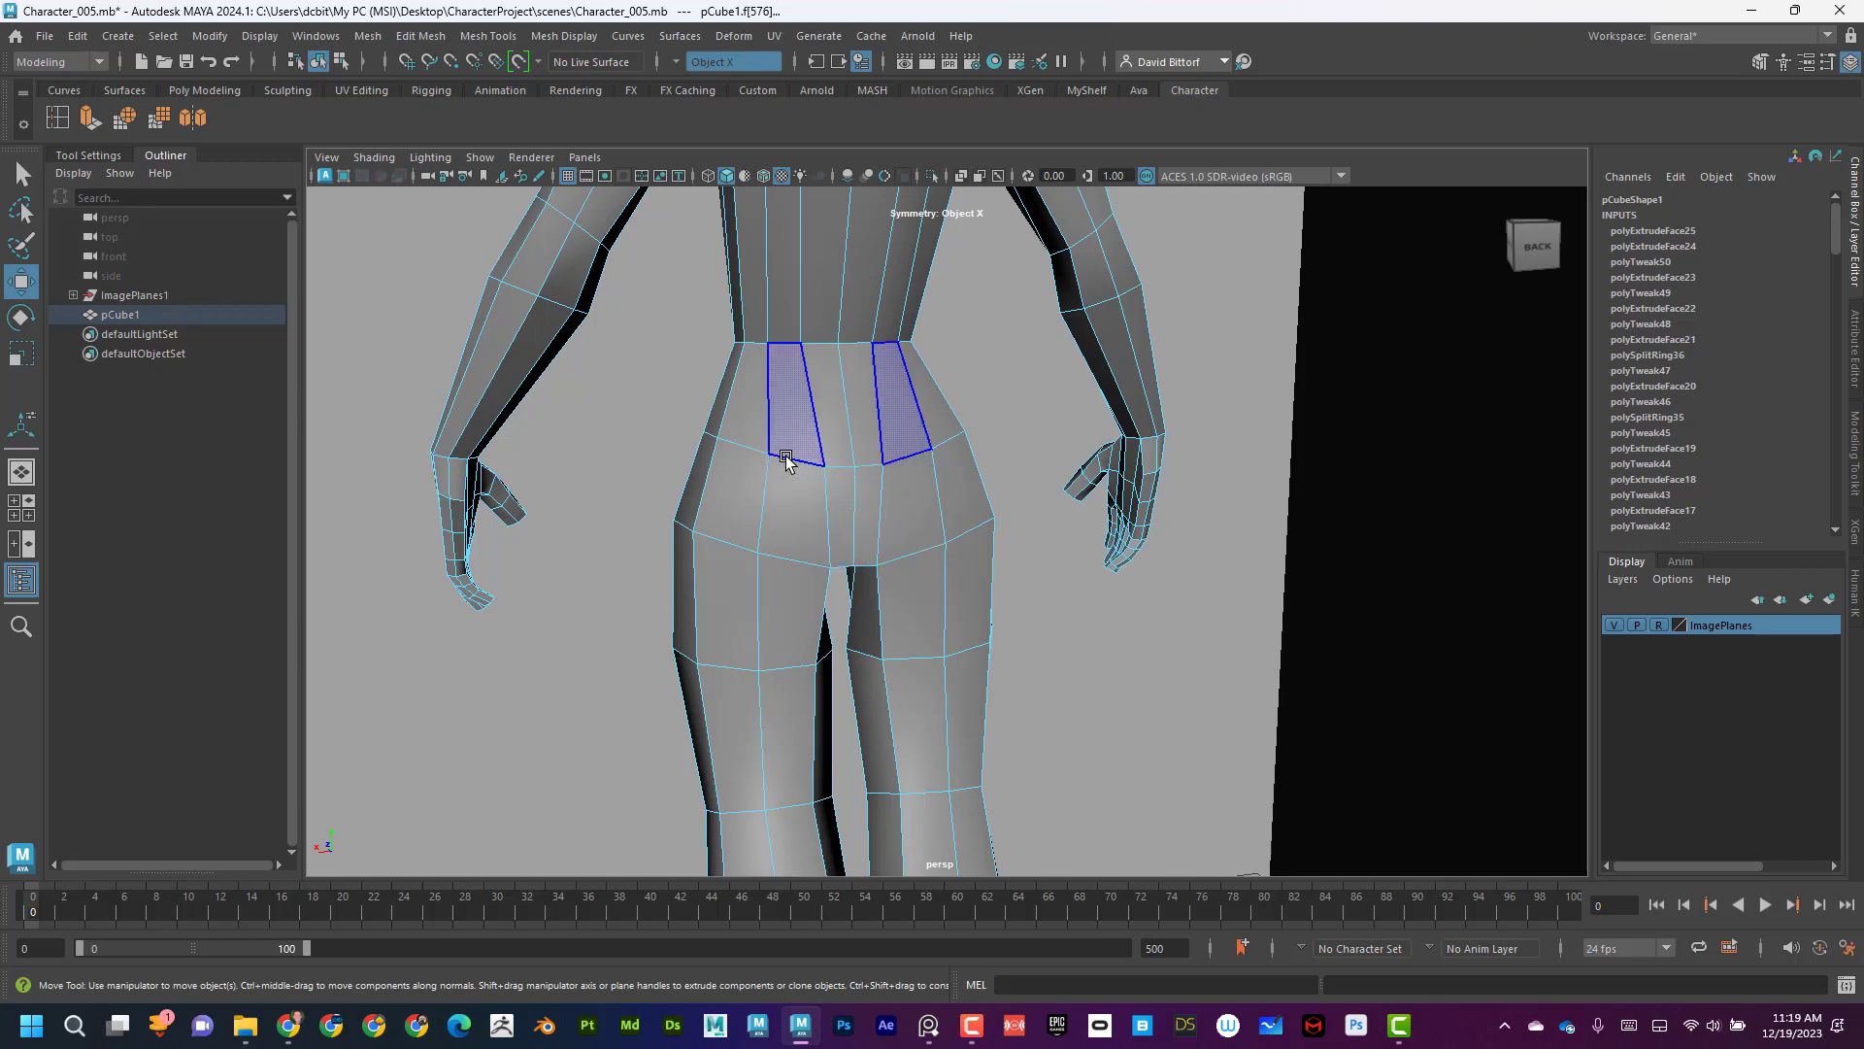
click(787, 450)
shift+click(800, 500)
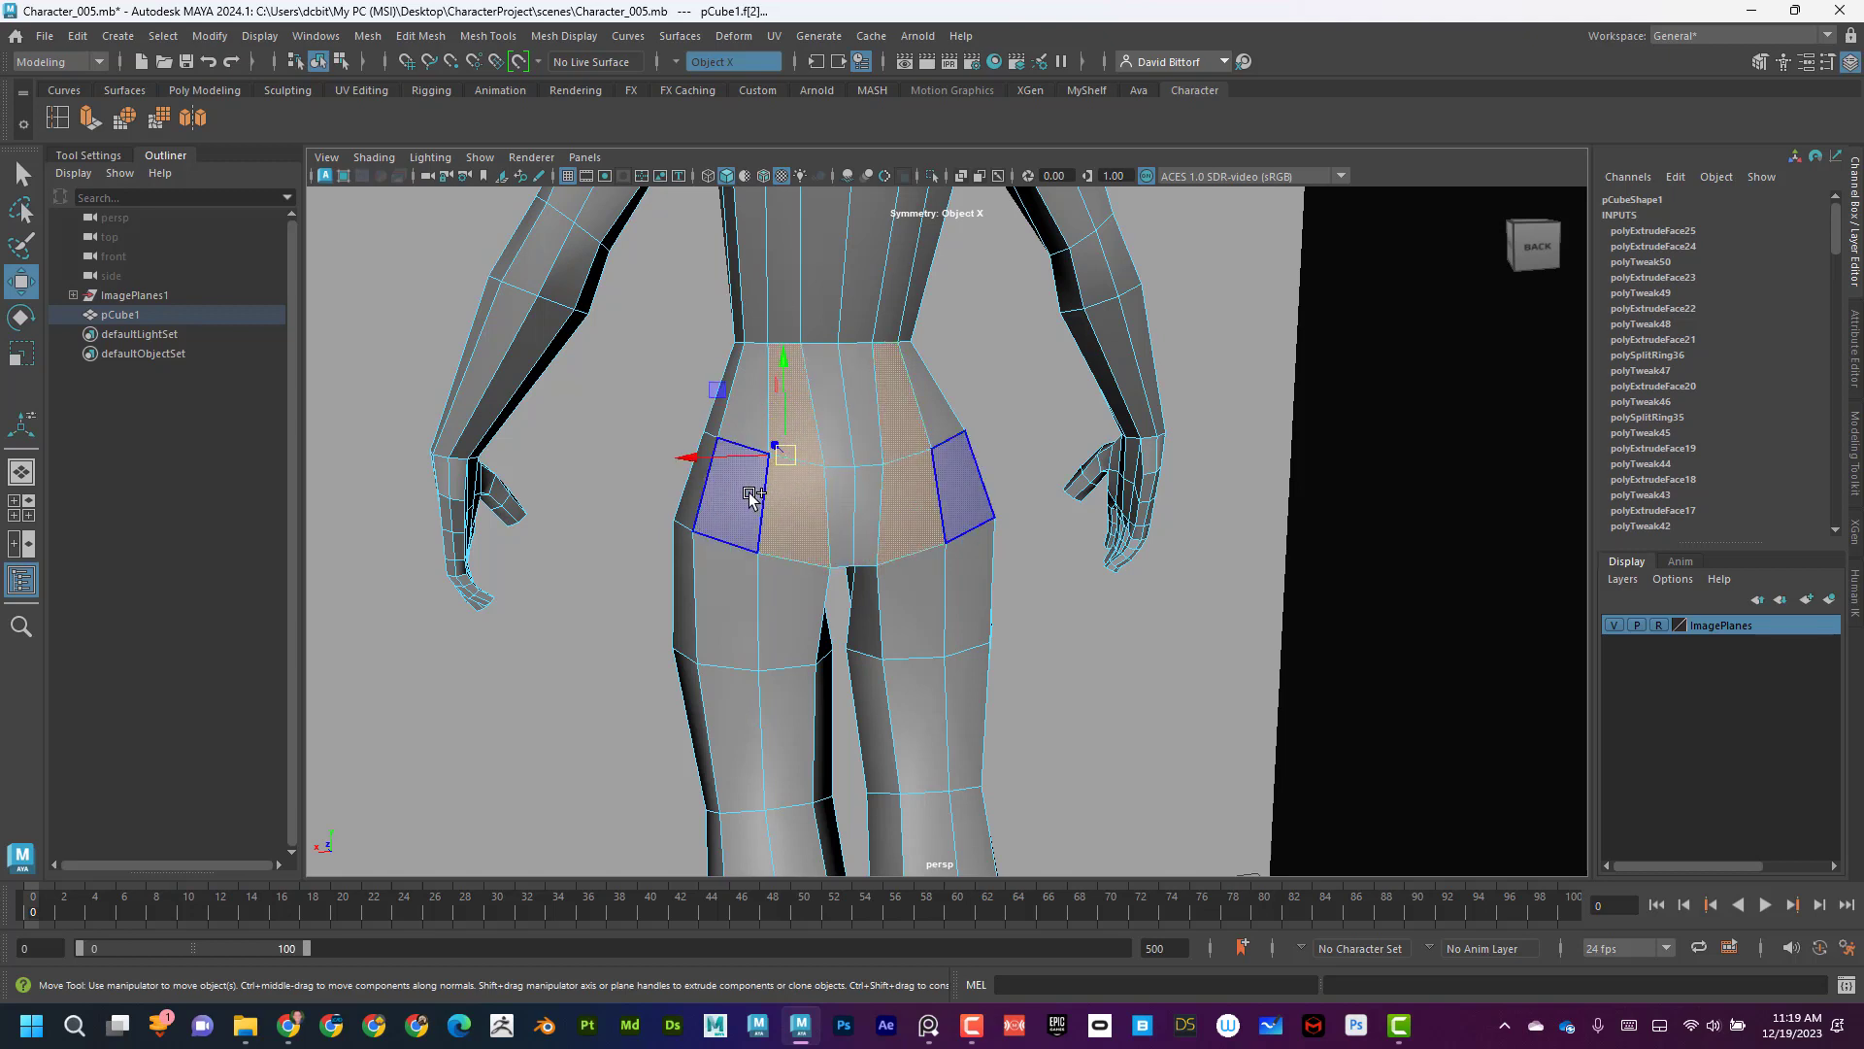
shift+click(751, 495)
click(22, 175)
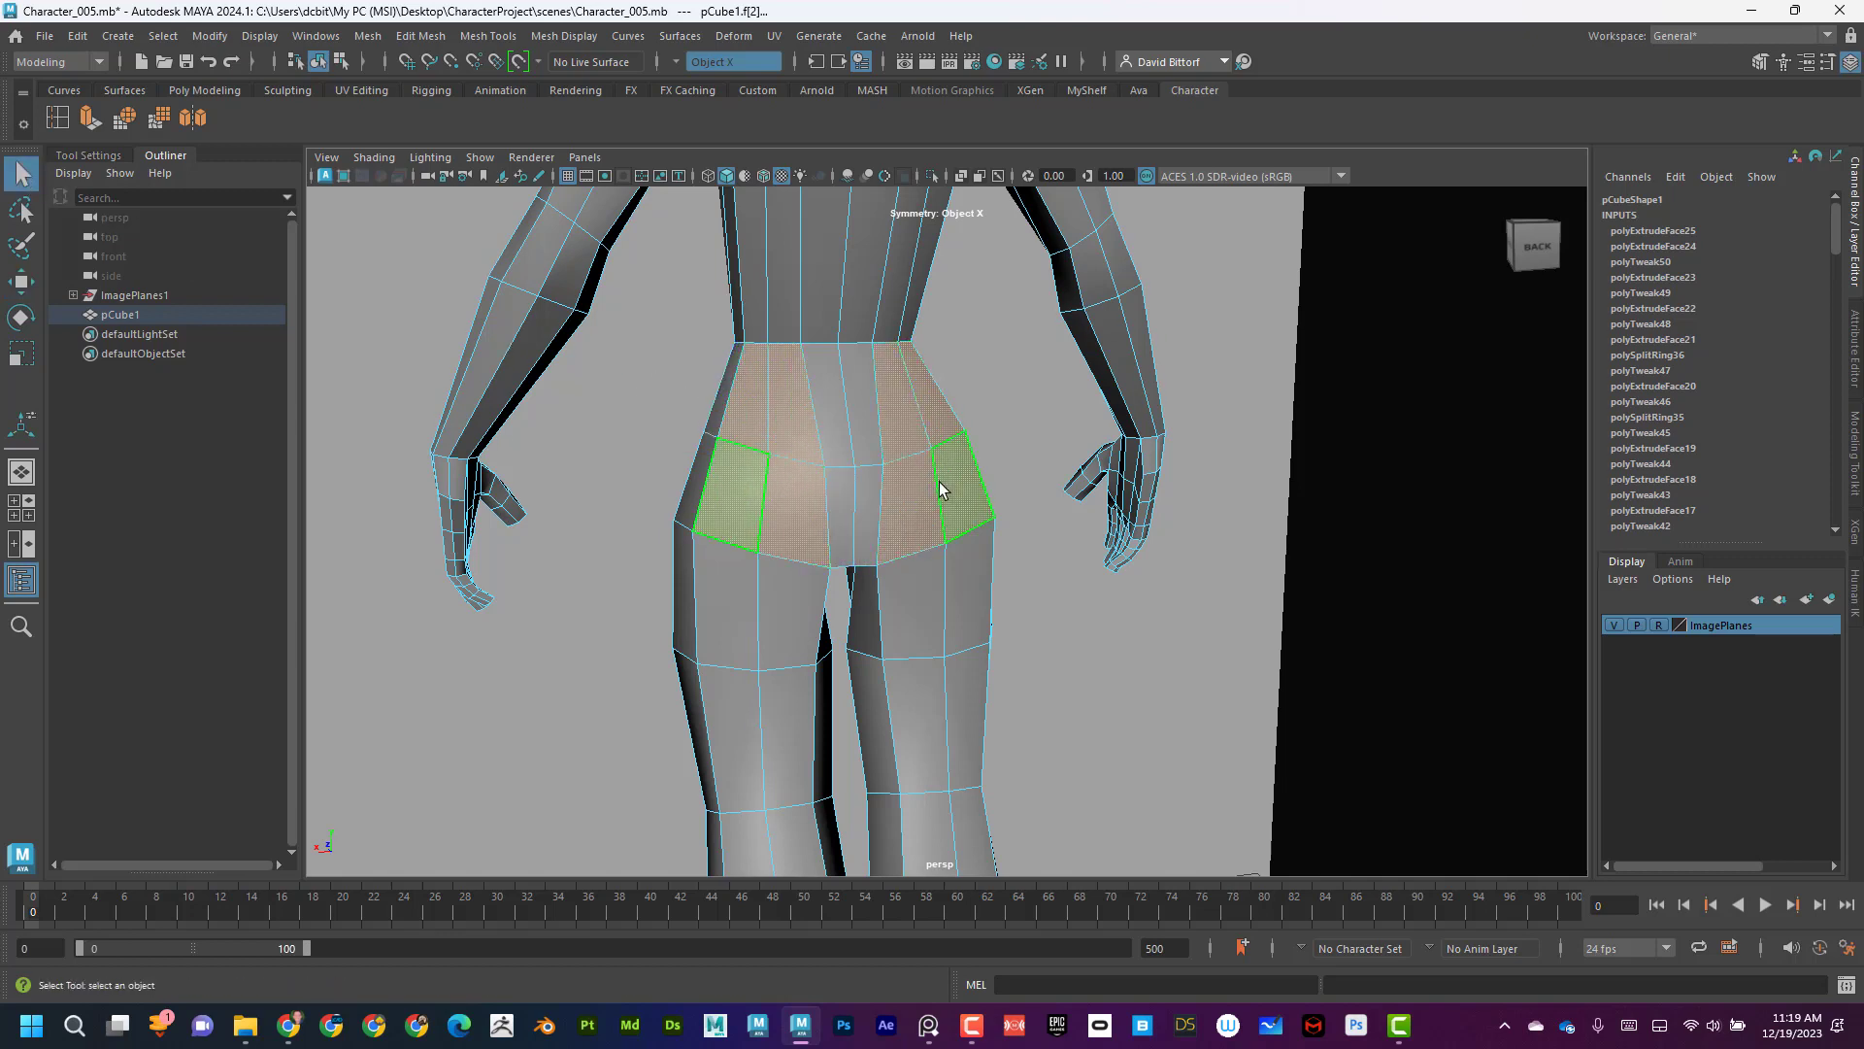
mouse_move(939, 488)
alt+mouse_down()
mouse_move(934, 466)
mouse_move(951, 508)
alt+mouse_up()
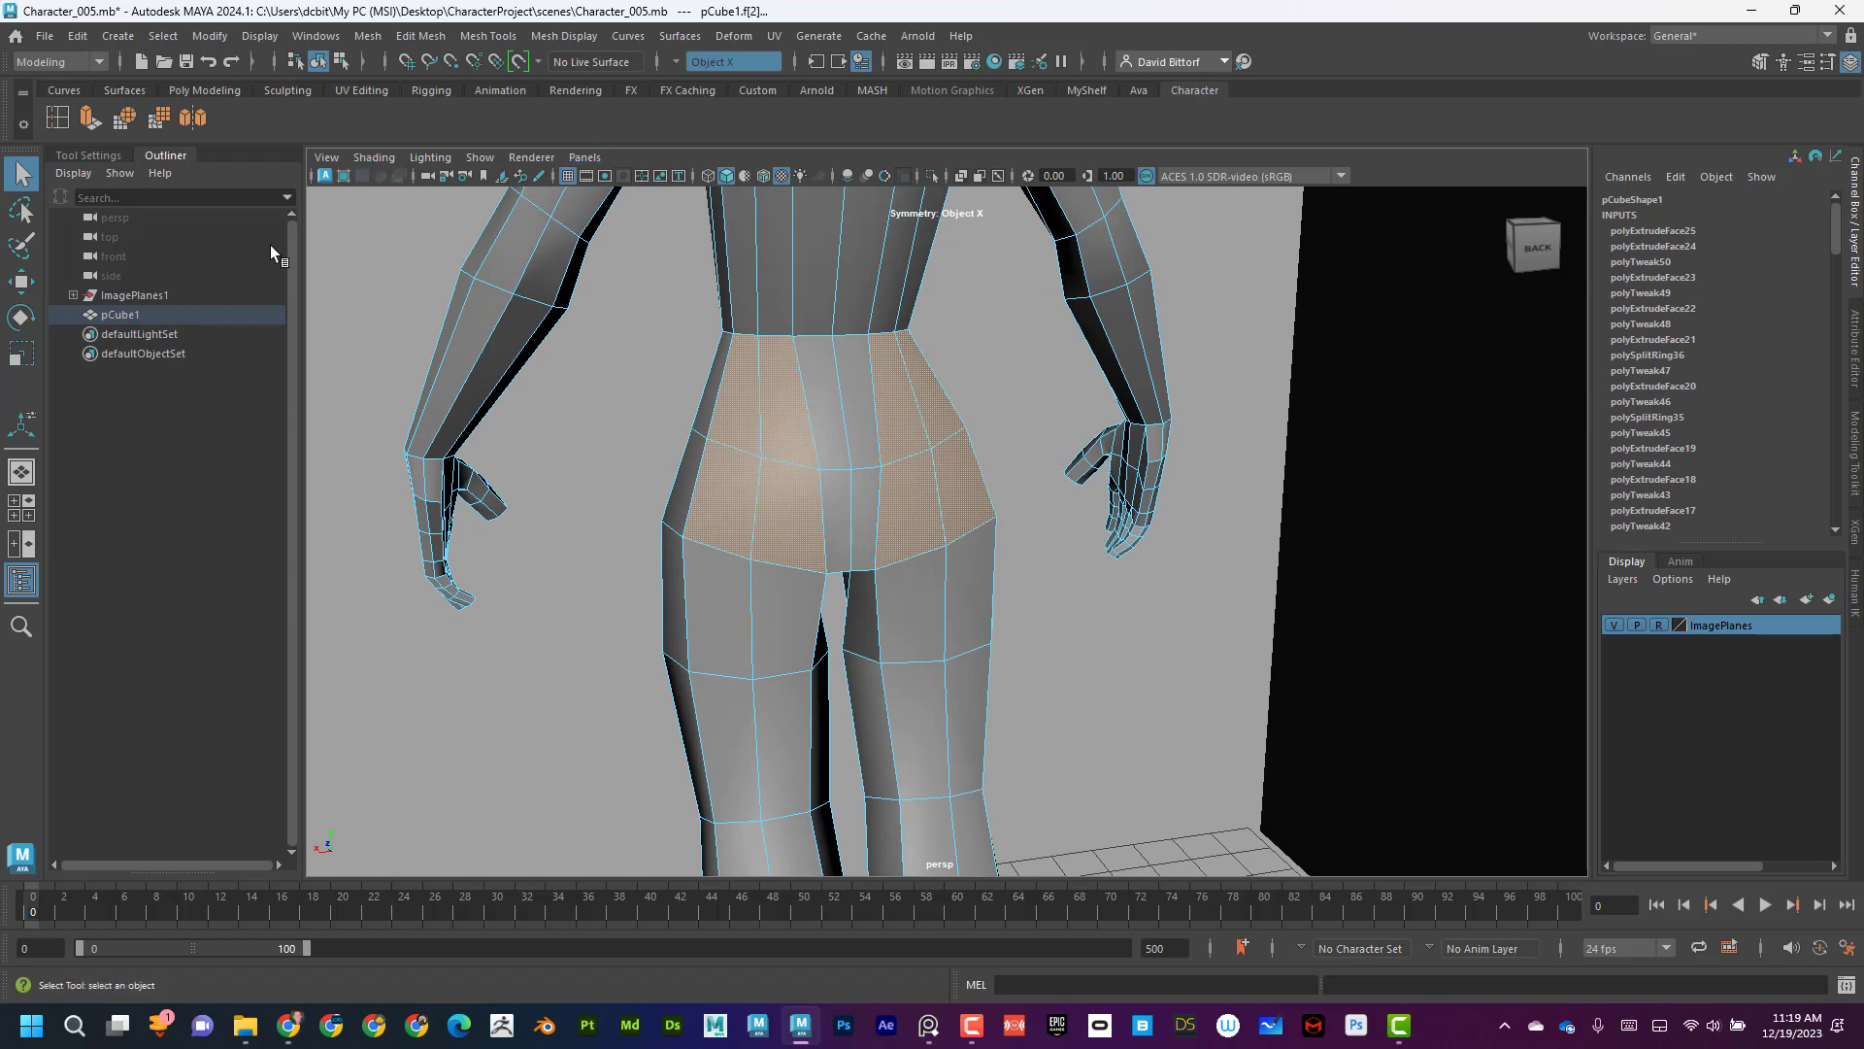
click(91, 119)
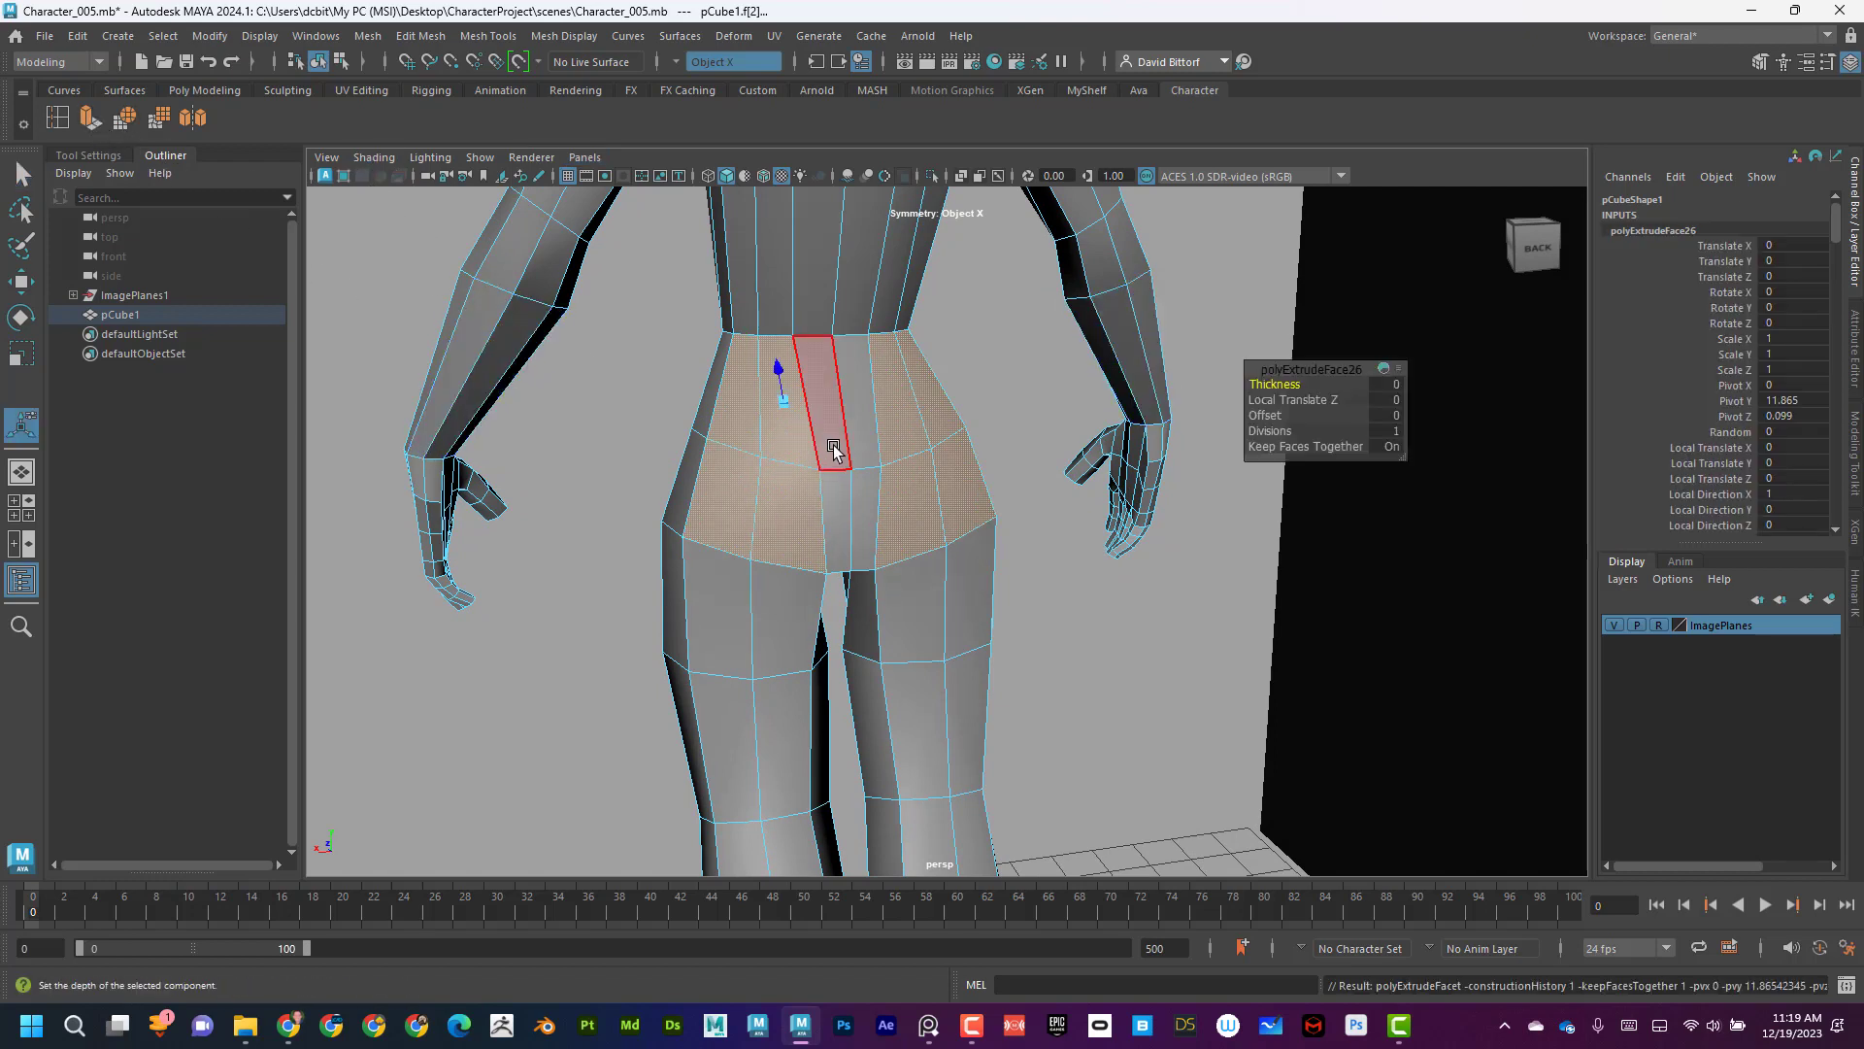
drag(782, 403, 871, 475)
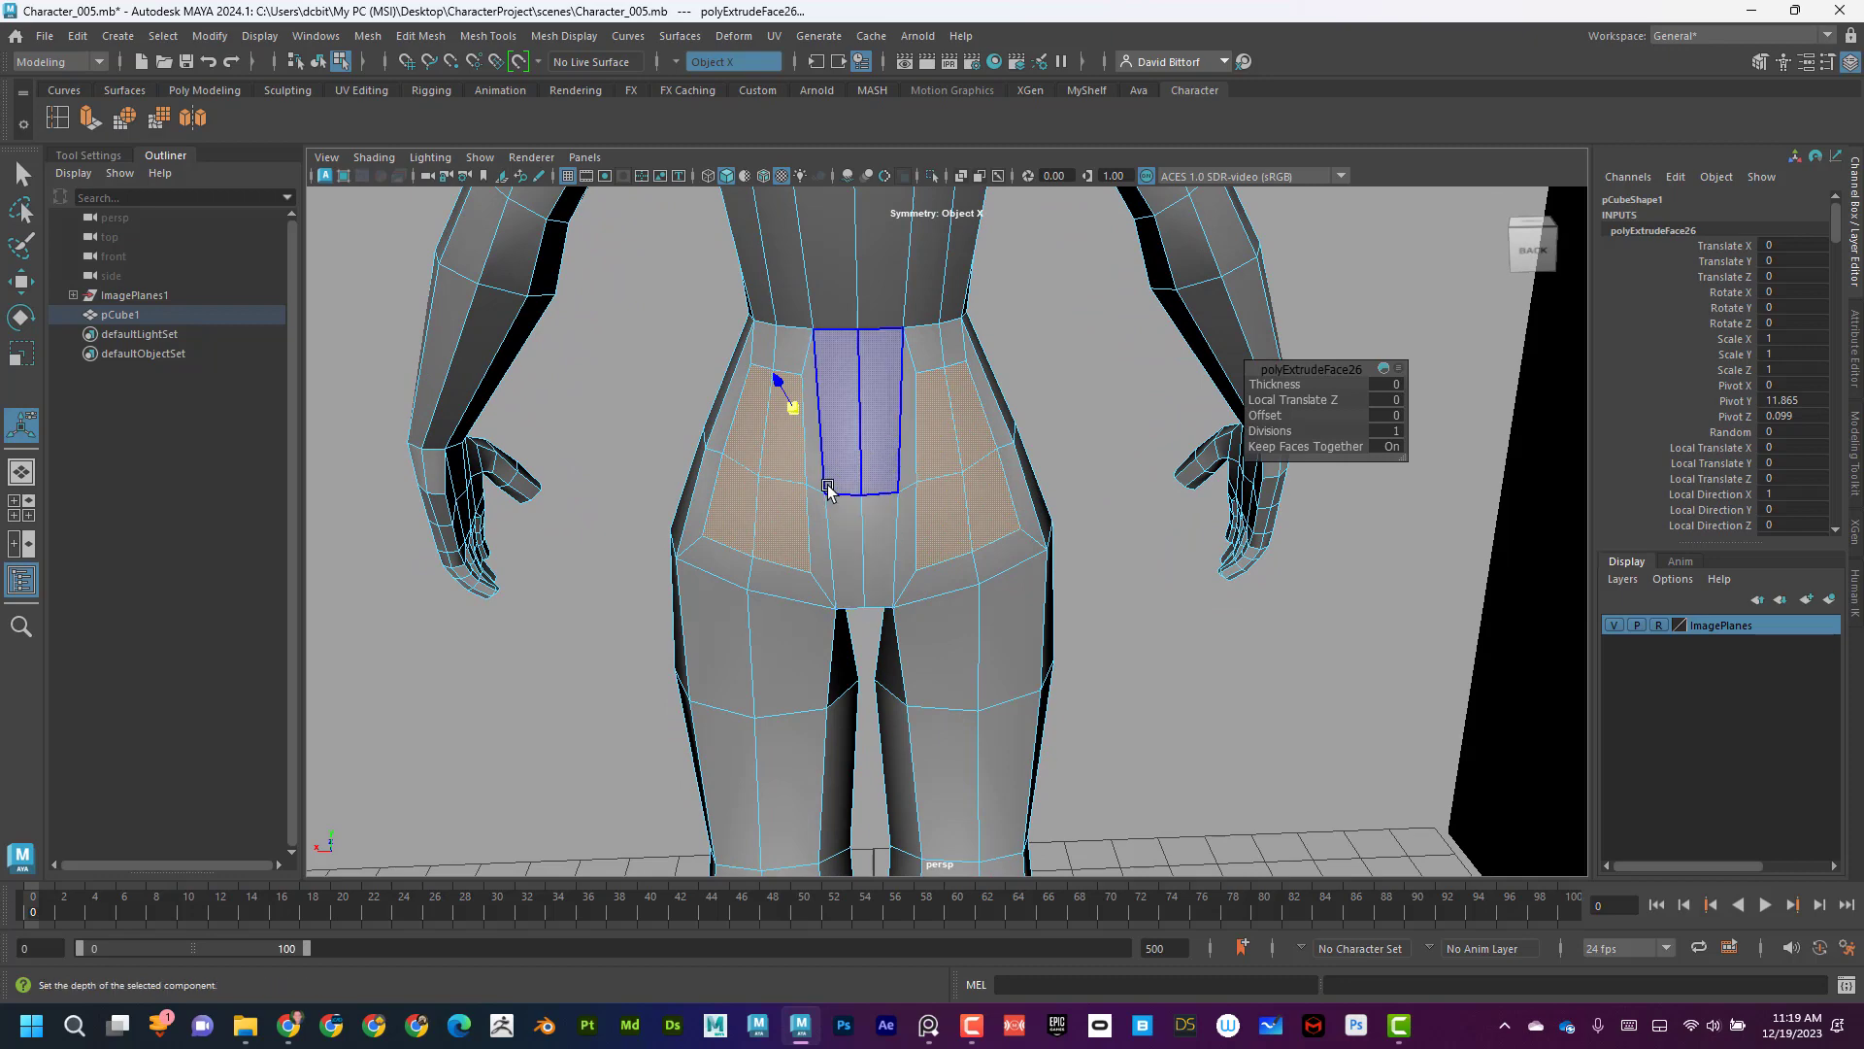
Move the inset buttock faces backward to follow the body contour of the side-view reference image.
mouse_move(828, 447)
right_down()
mouse_move(780, 460)
mouse_move(826, 448)
right_up()
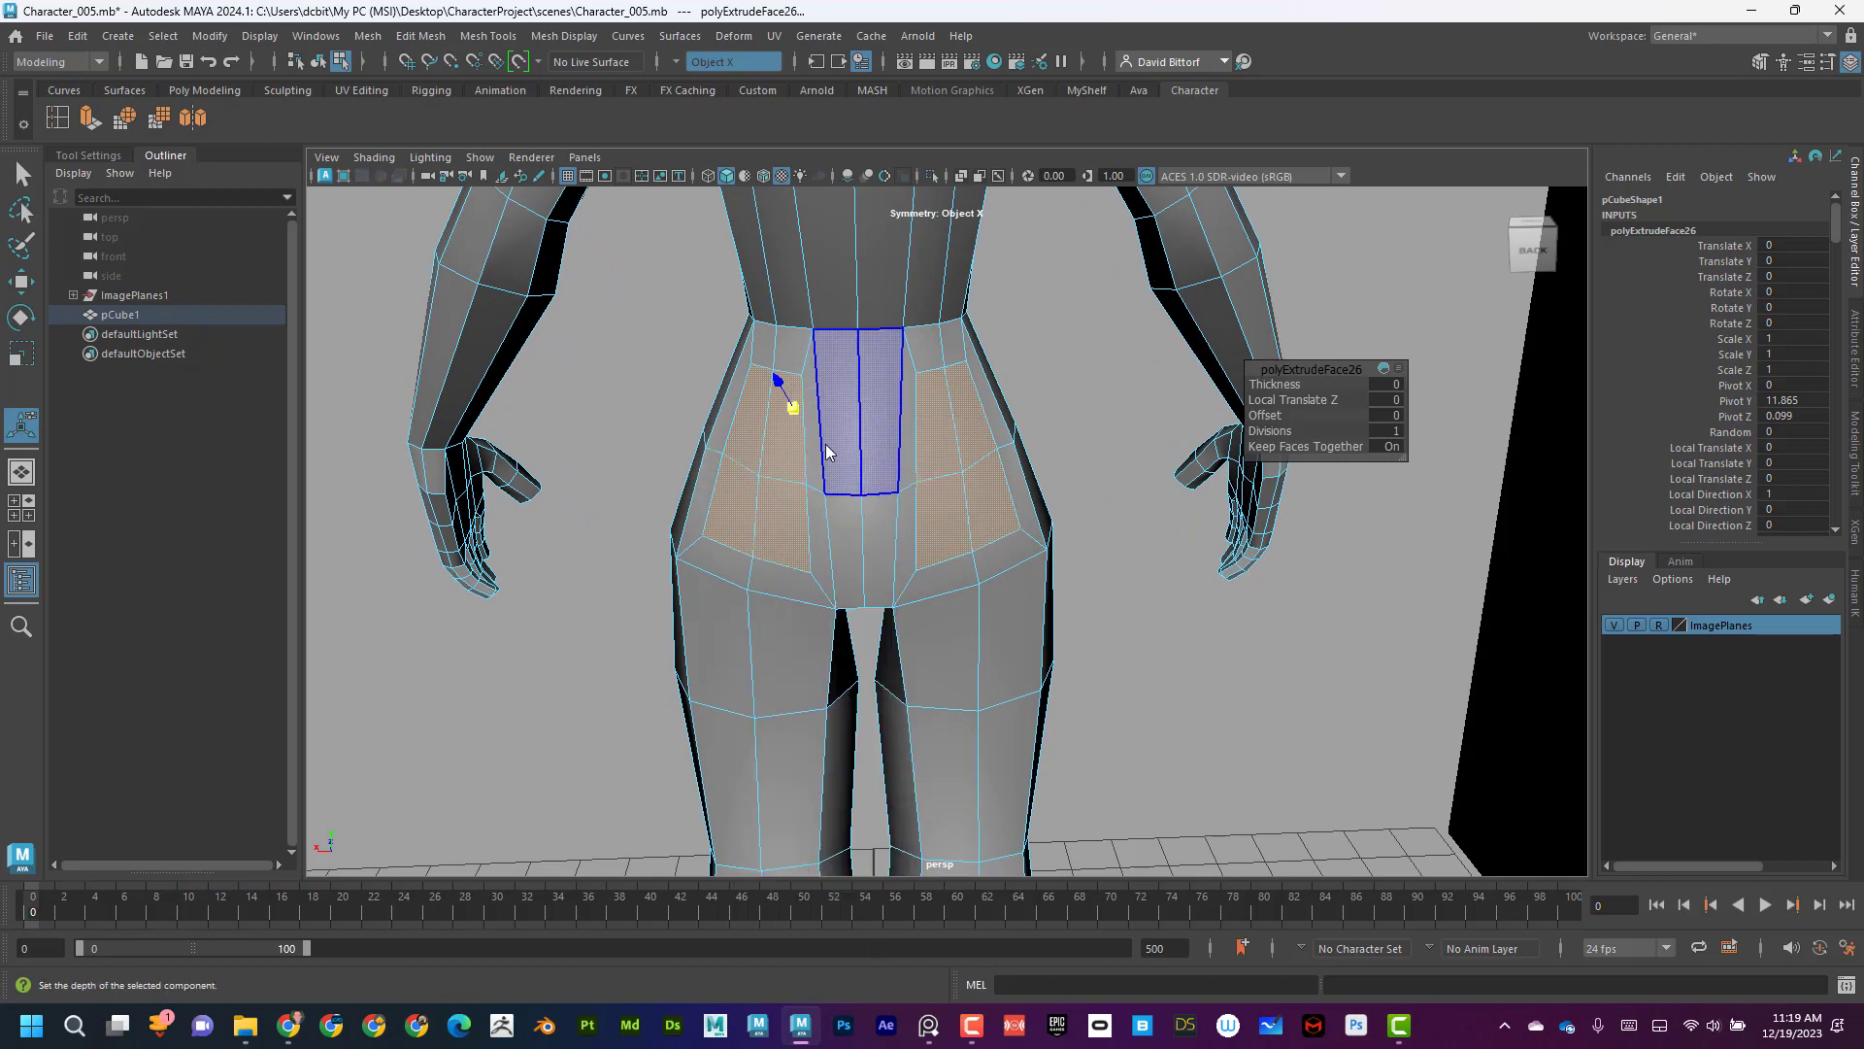
click(29, 282)
alt+drag(889, 593, 782, 530)
key(space)
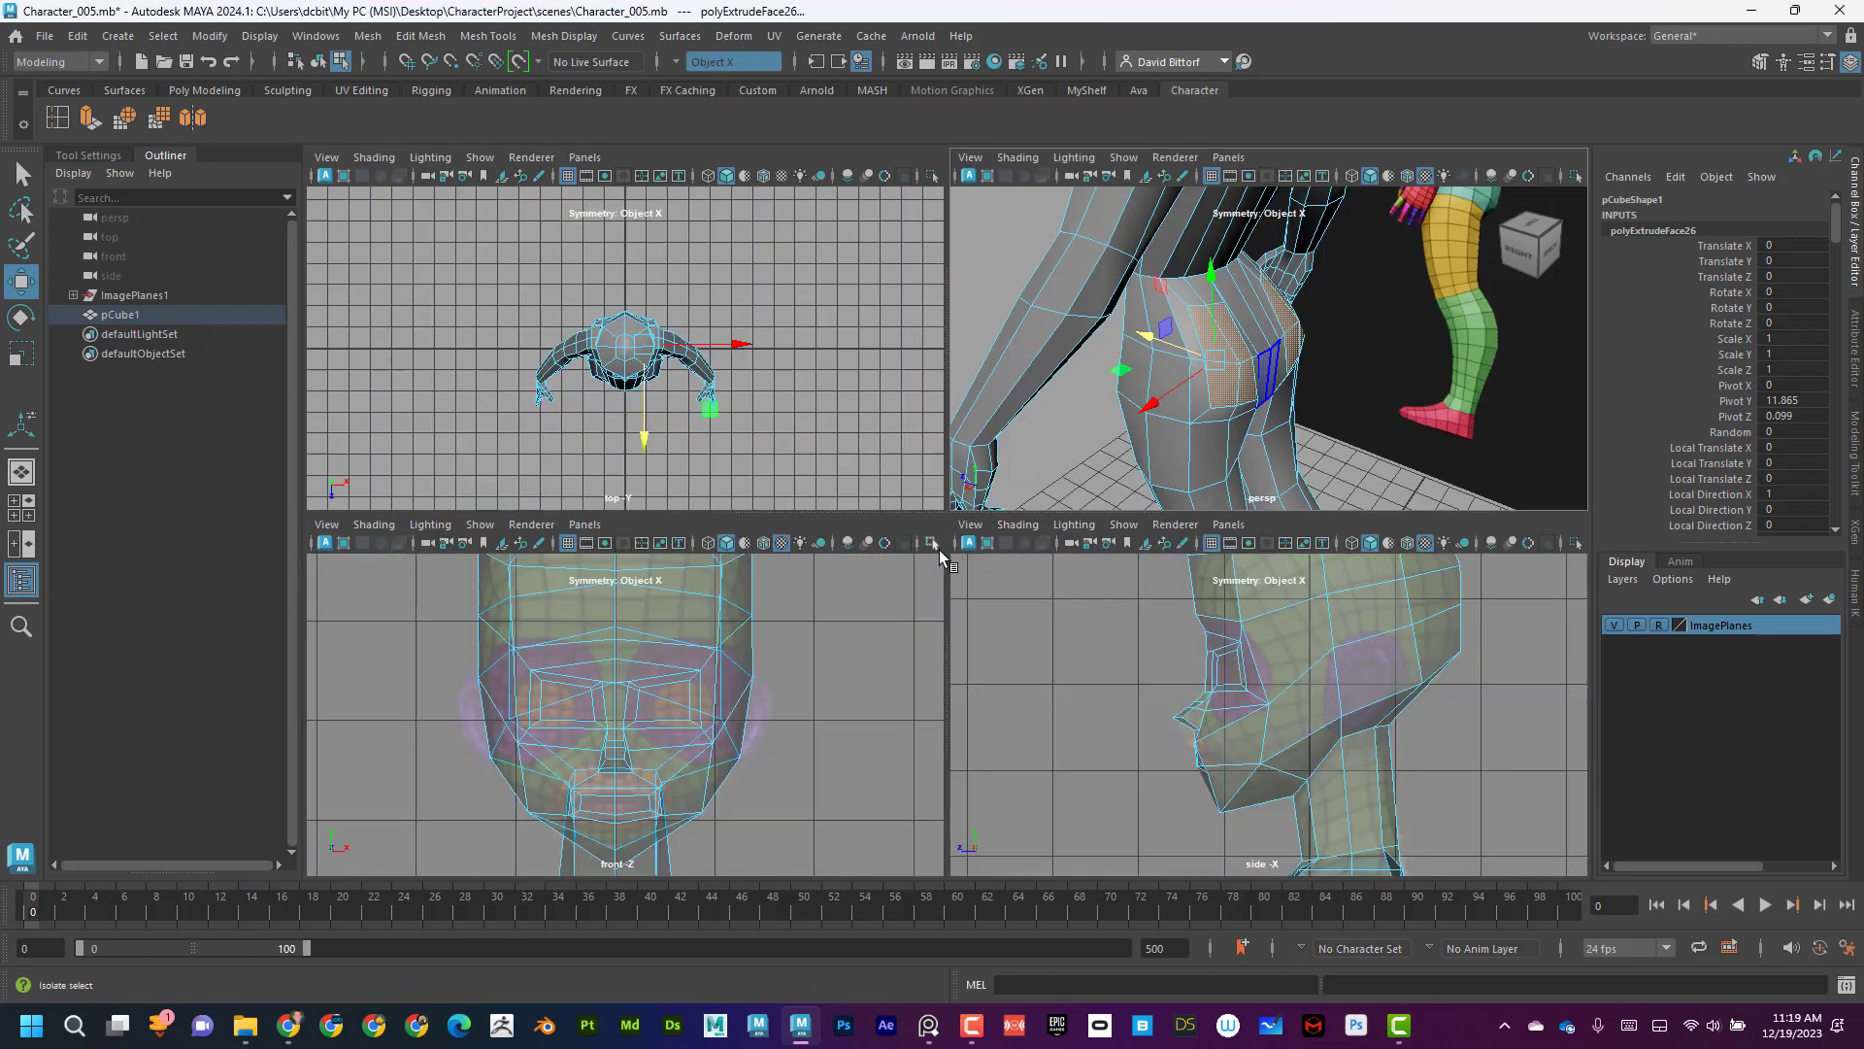
key(space)
alt+middle_drag(1331, 758, 1237, 404)
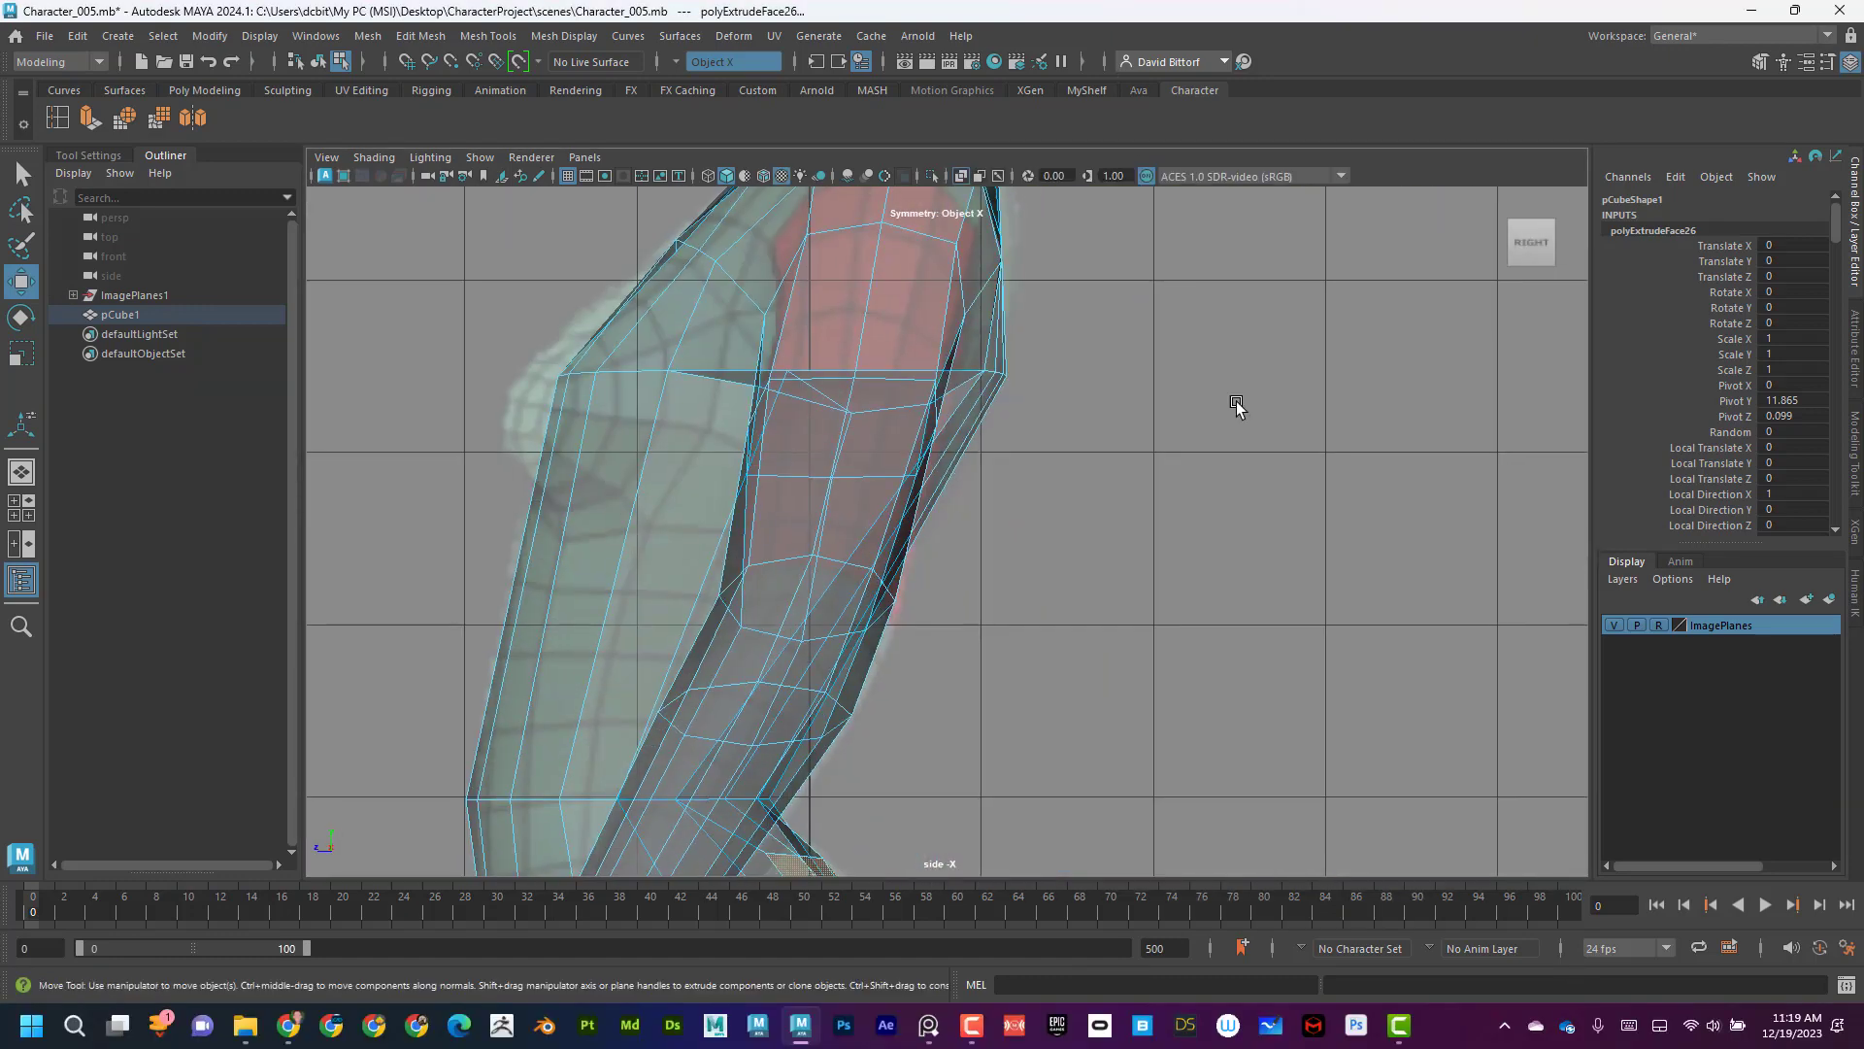
alt+middle_drag(1248, 777, 1284, 389)
drag(773, 495, 792, 503)
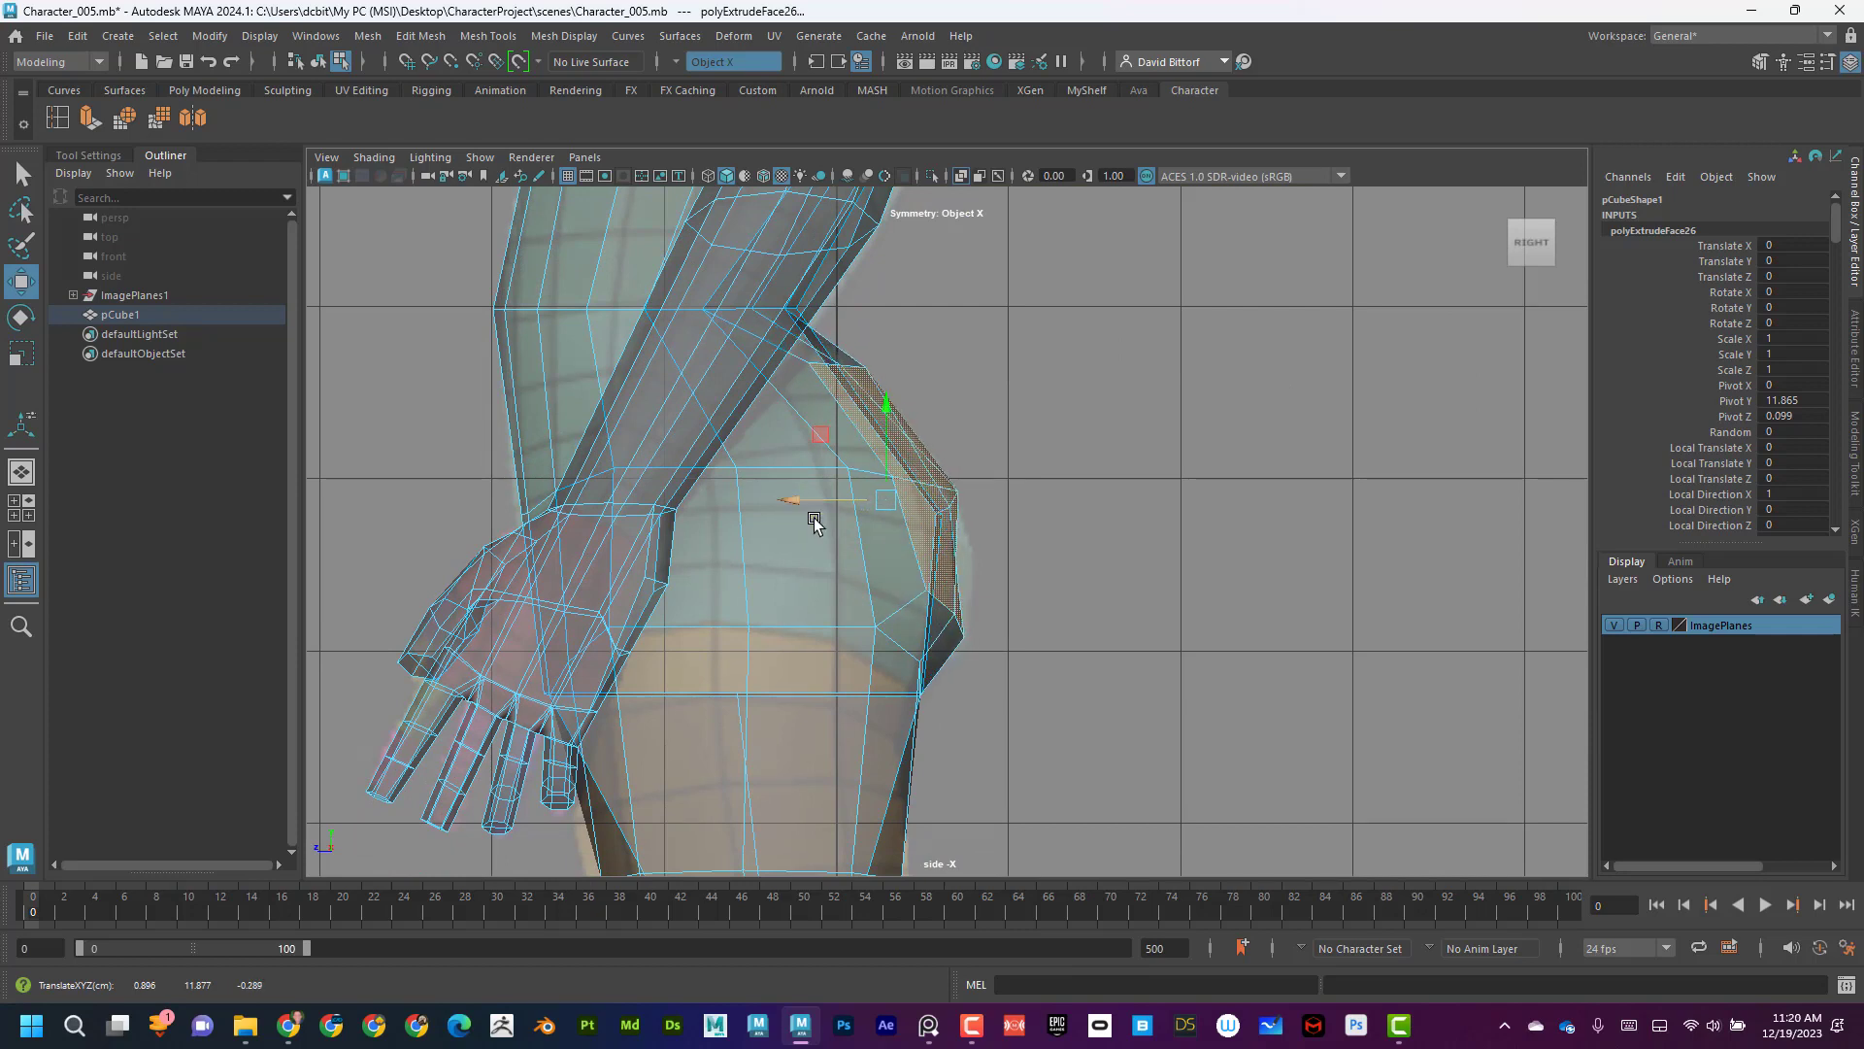
Switch to vertex editing and reposition the inner and lower buttock vertices to shape the cleft.
right_drag(964, 597, 861, 446)
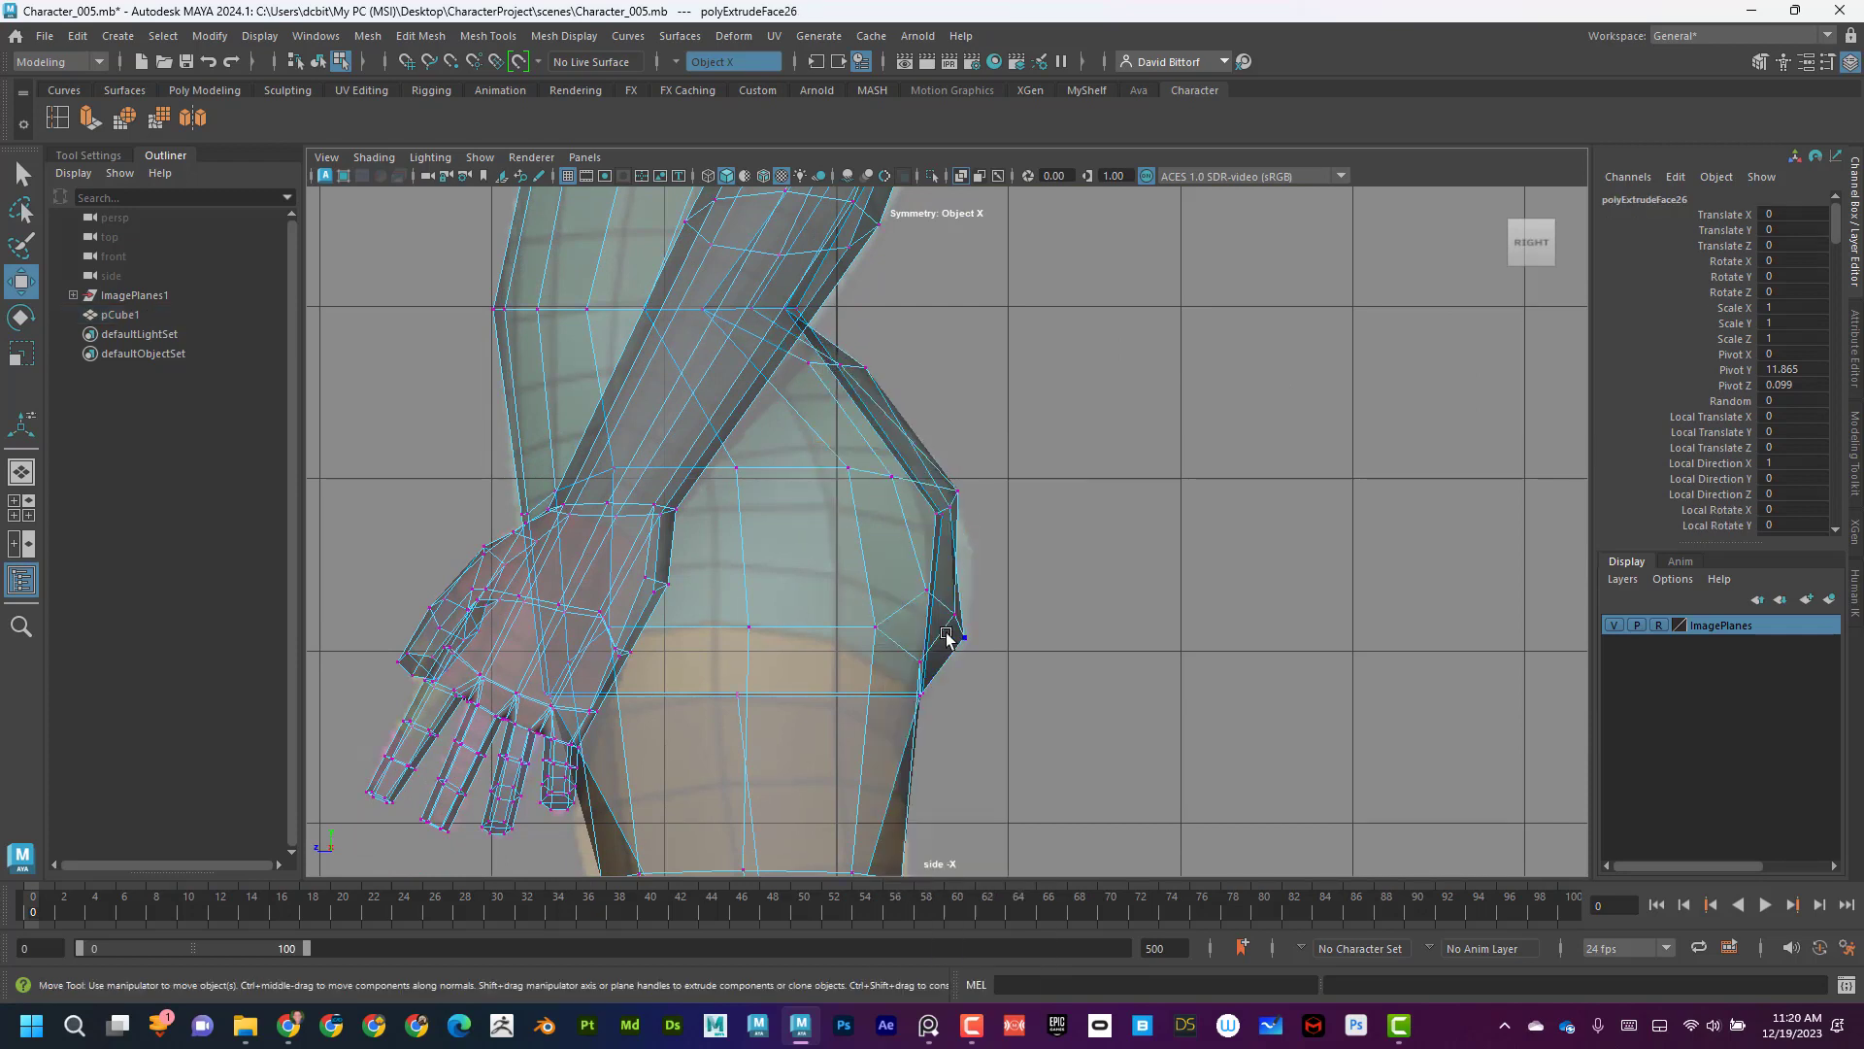
click(965, 640)
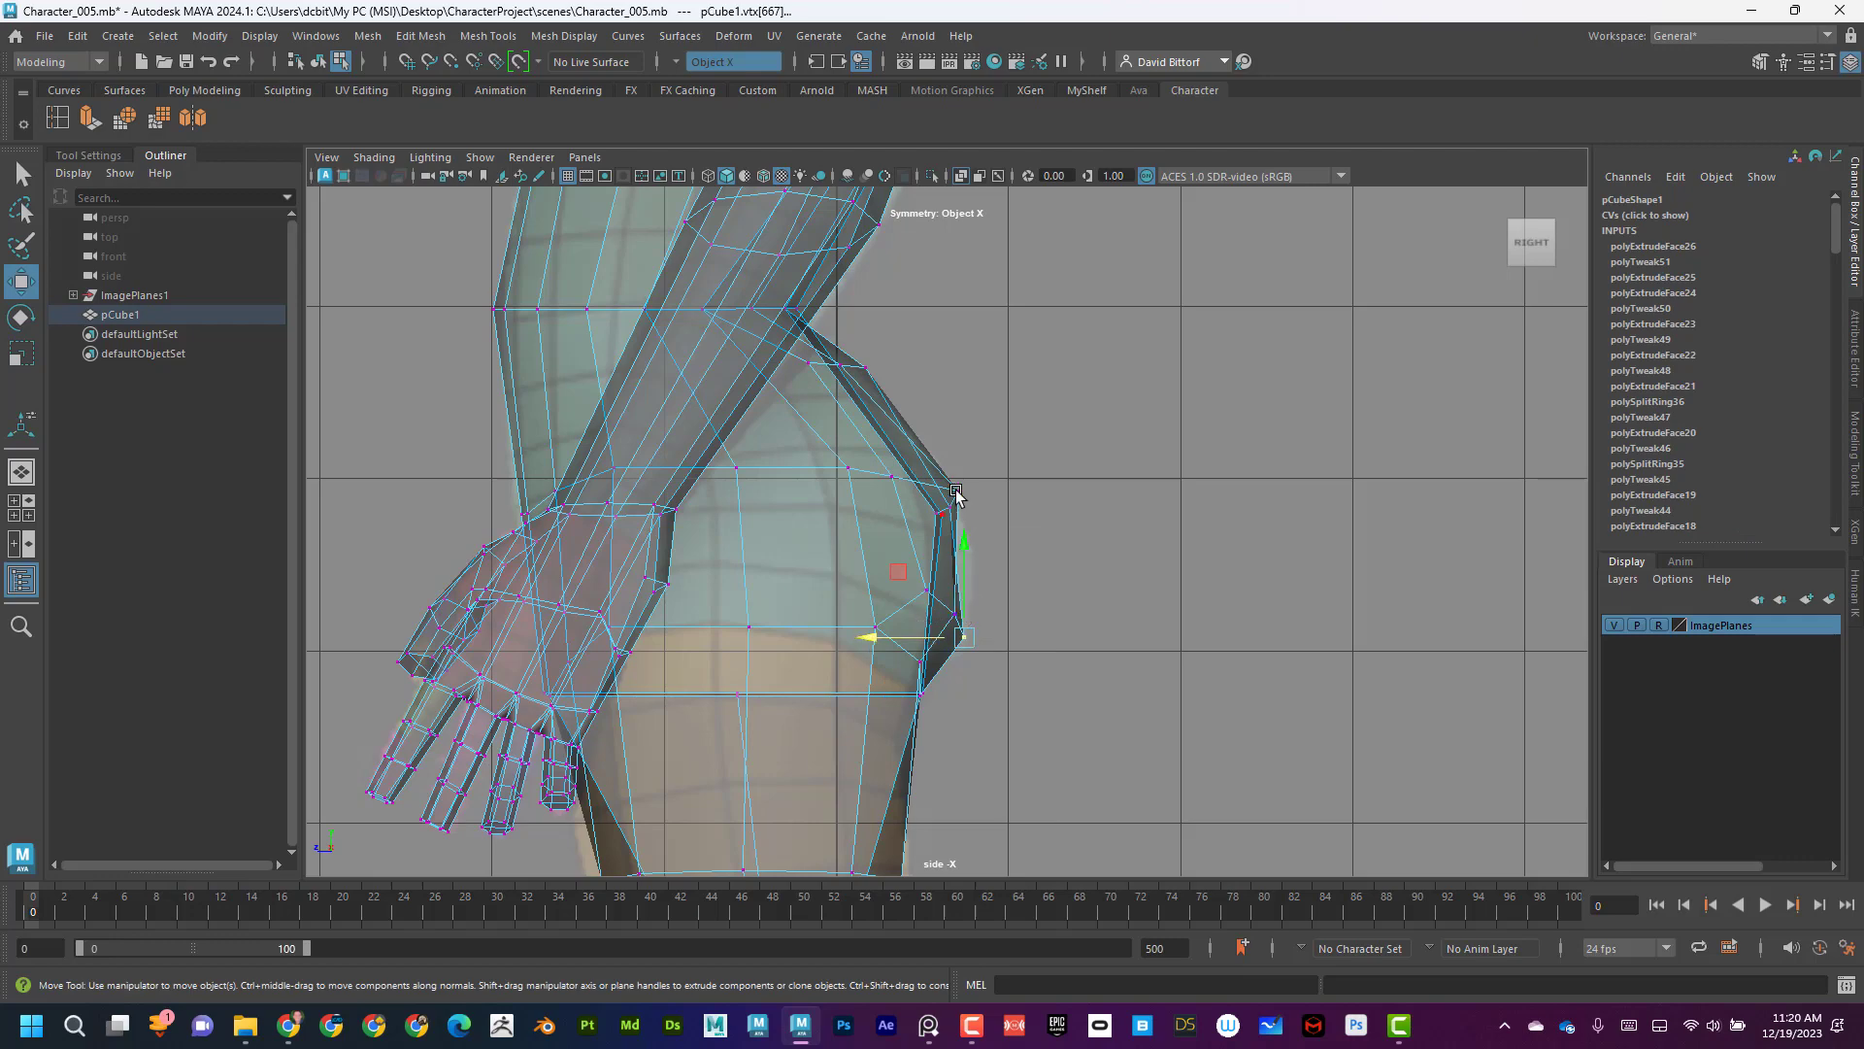
key(space)
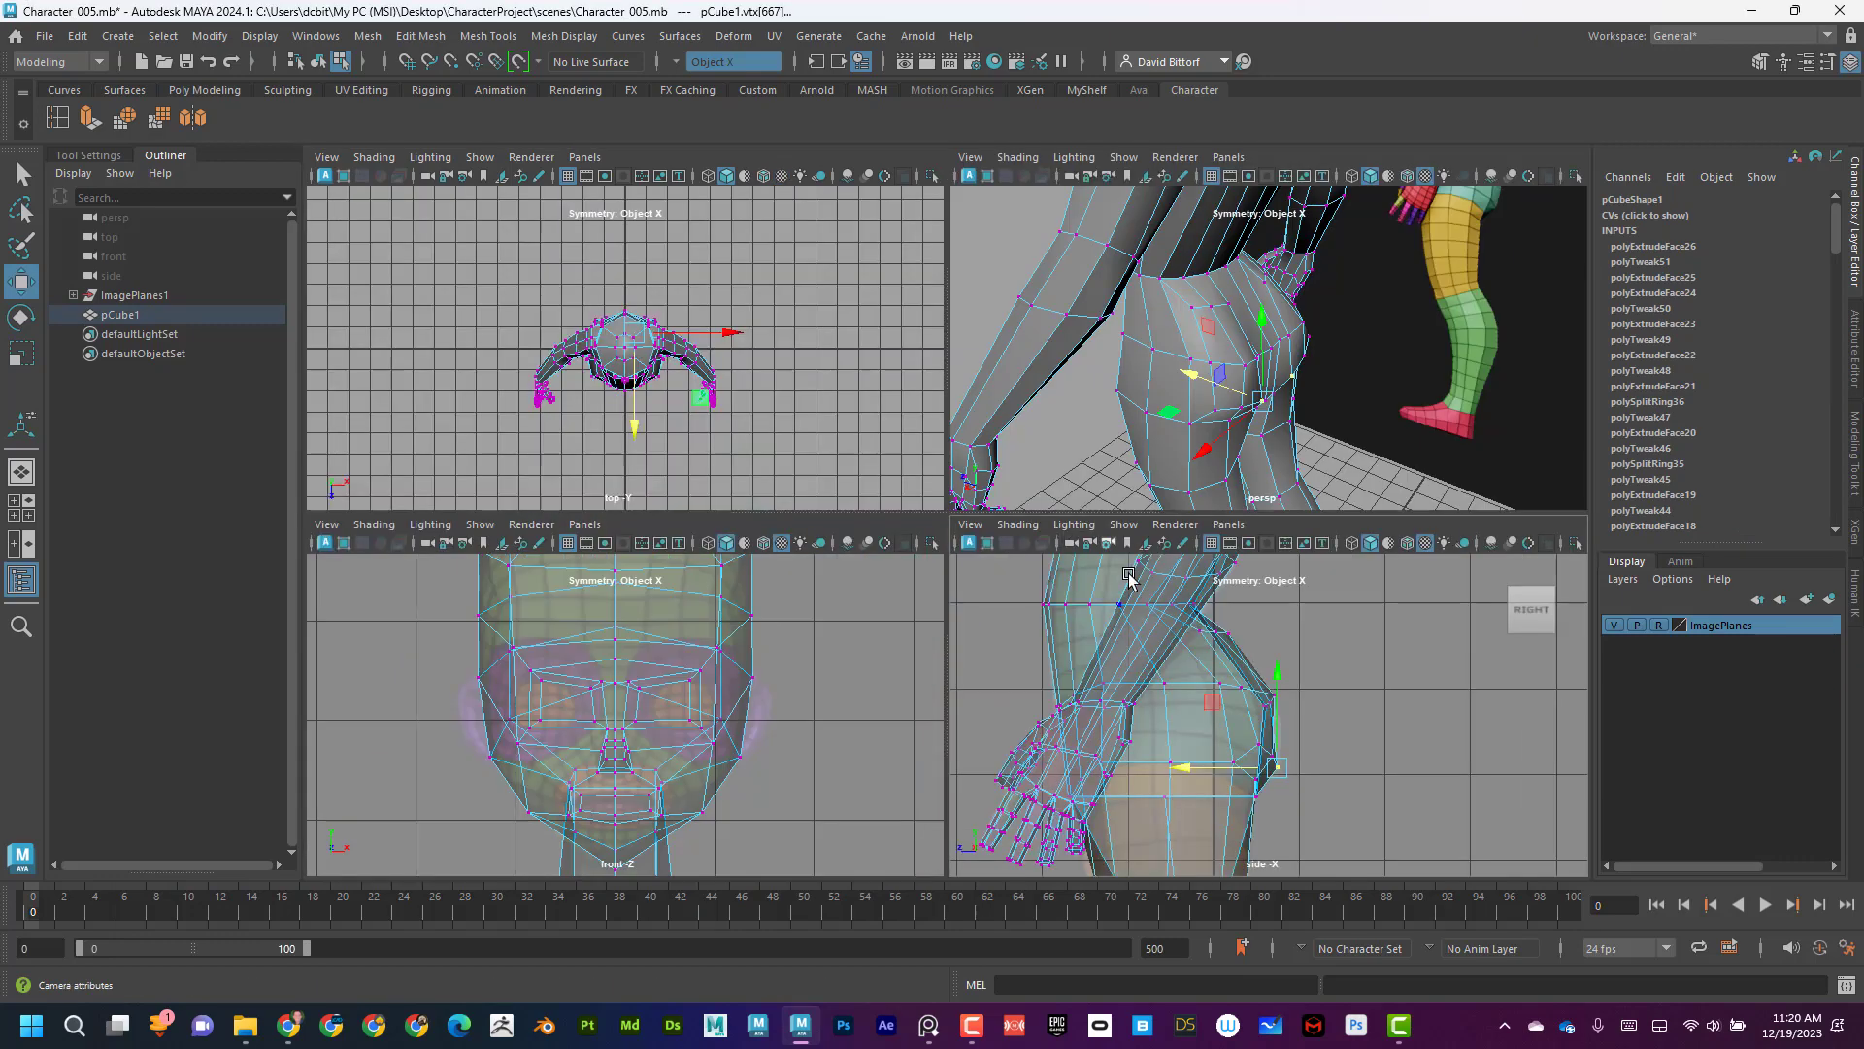
key(space)
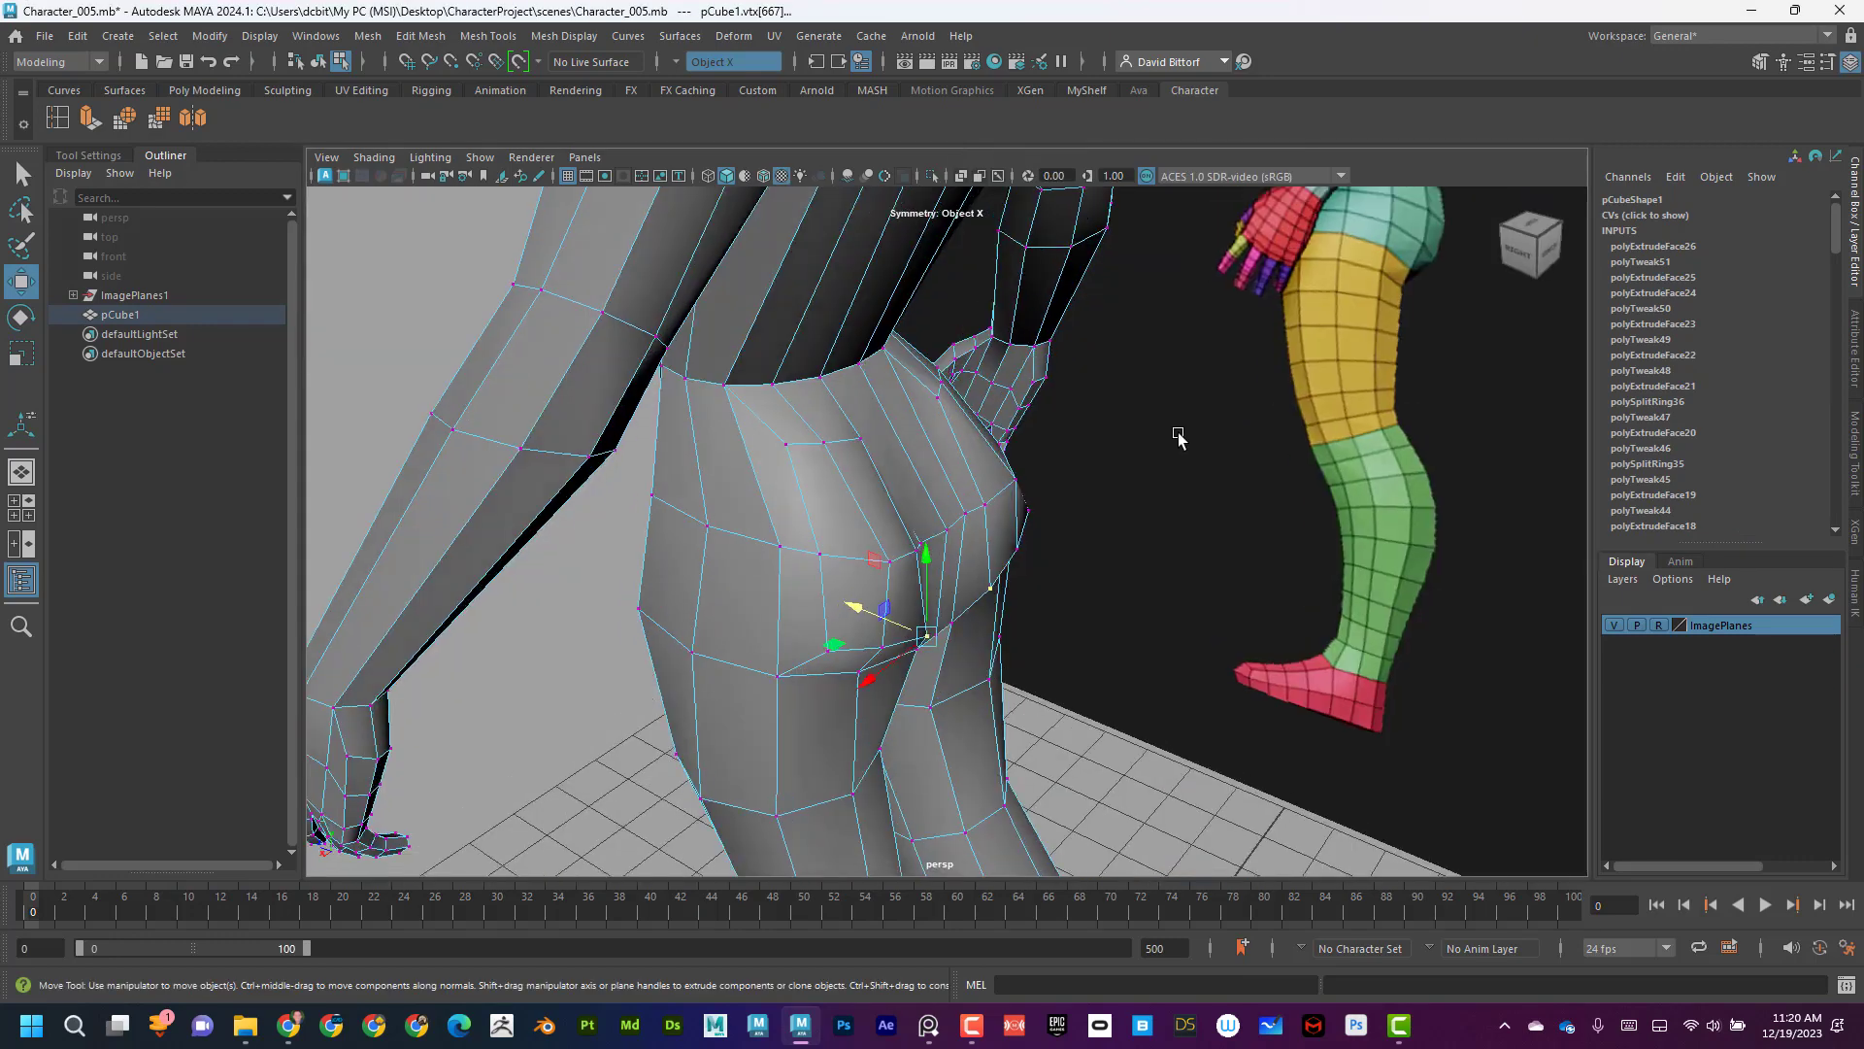
alt+drag(1178, 428, 945, 615)
click(848, 527)
click(830, 587)
key(ctrl+z)
click(863, 528)
drag(896, 553, 940, 624)
Adjust the rear waistline vertices near the body's centre line to shape the top edge of the buttocks.
drag(880, 588, 789, 248)
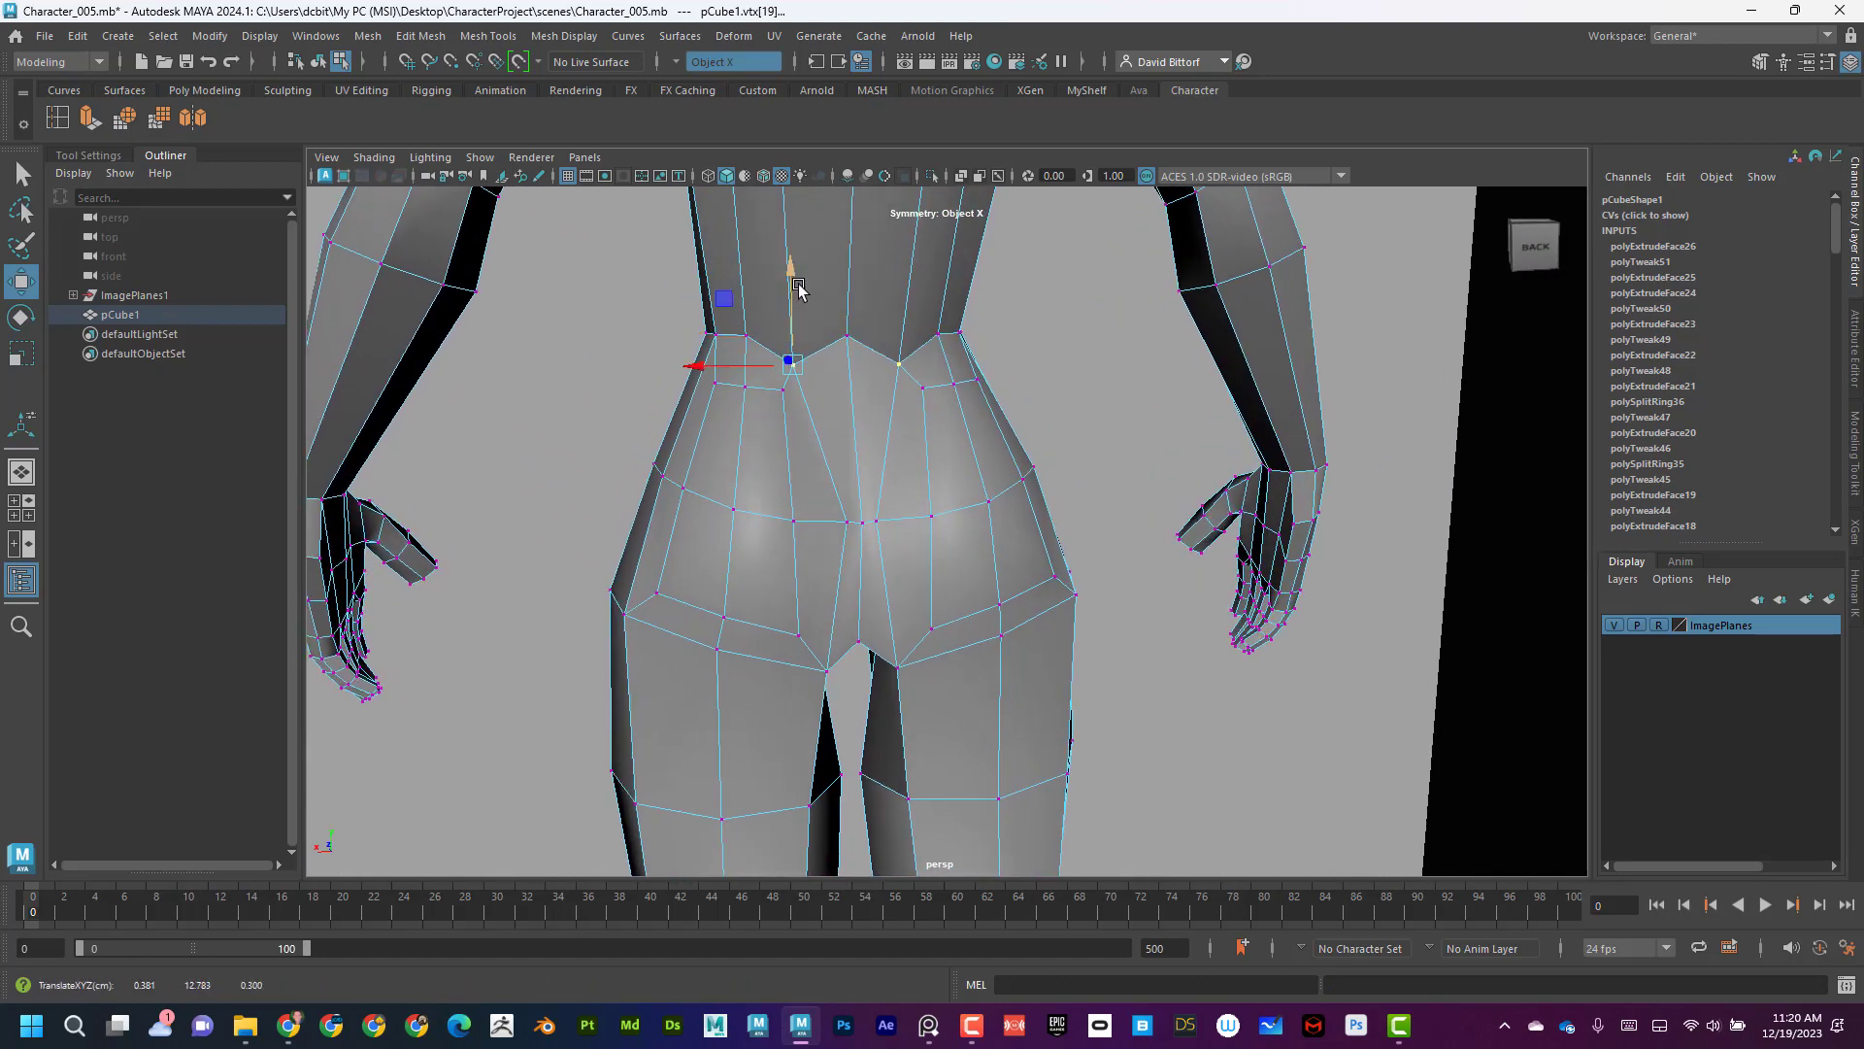
drag(738, 359, 756, 364)
click(847, 336)
drag(849, 285, 851, 316)
alt+drag(885, 387, 753, 426)
Reposition the upper, middle and lower vertices of the buttocks to round their outline symmetrically.
click(780, 394)
alt+drag(756, 501, 768, 468)
drag(733, 541, 837, 540)
click(851, 644)
alt+drag(852, 645, 868, 582)
click(764, 656)
alt+drag(799, 645, 683, 582)
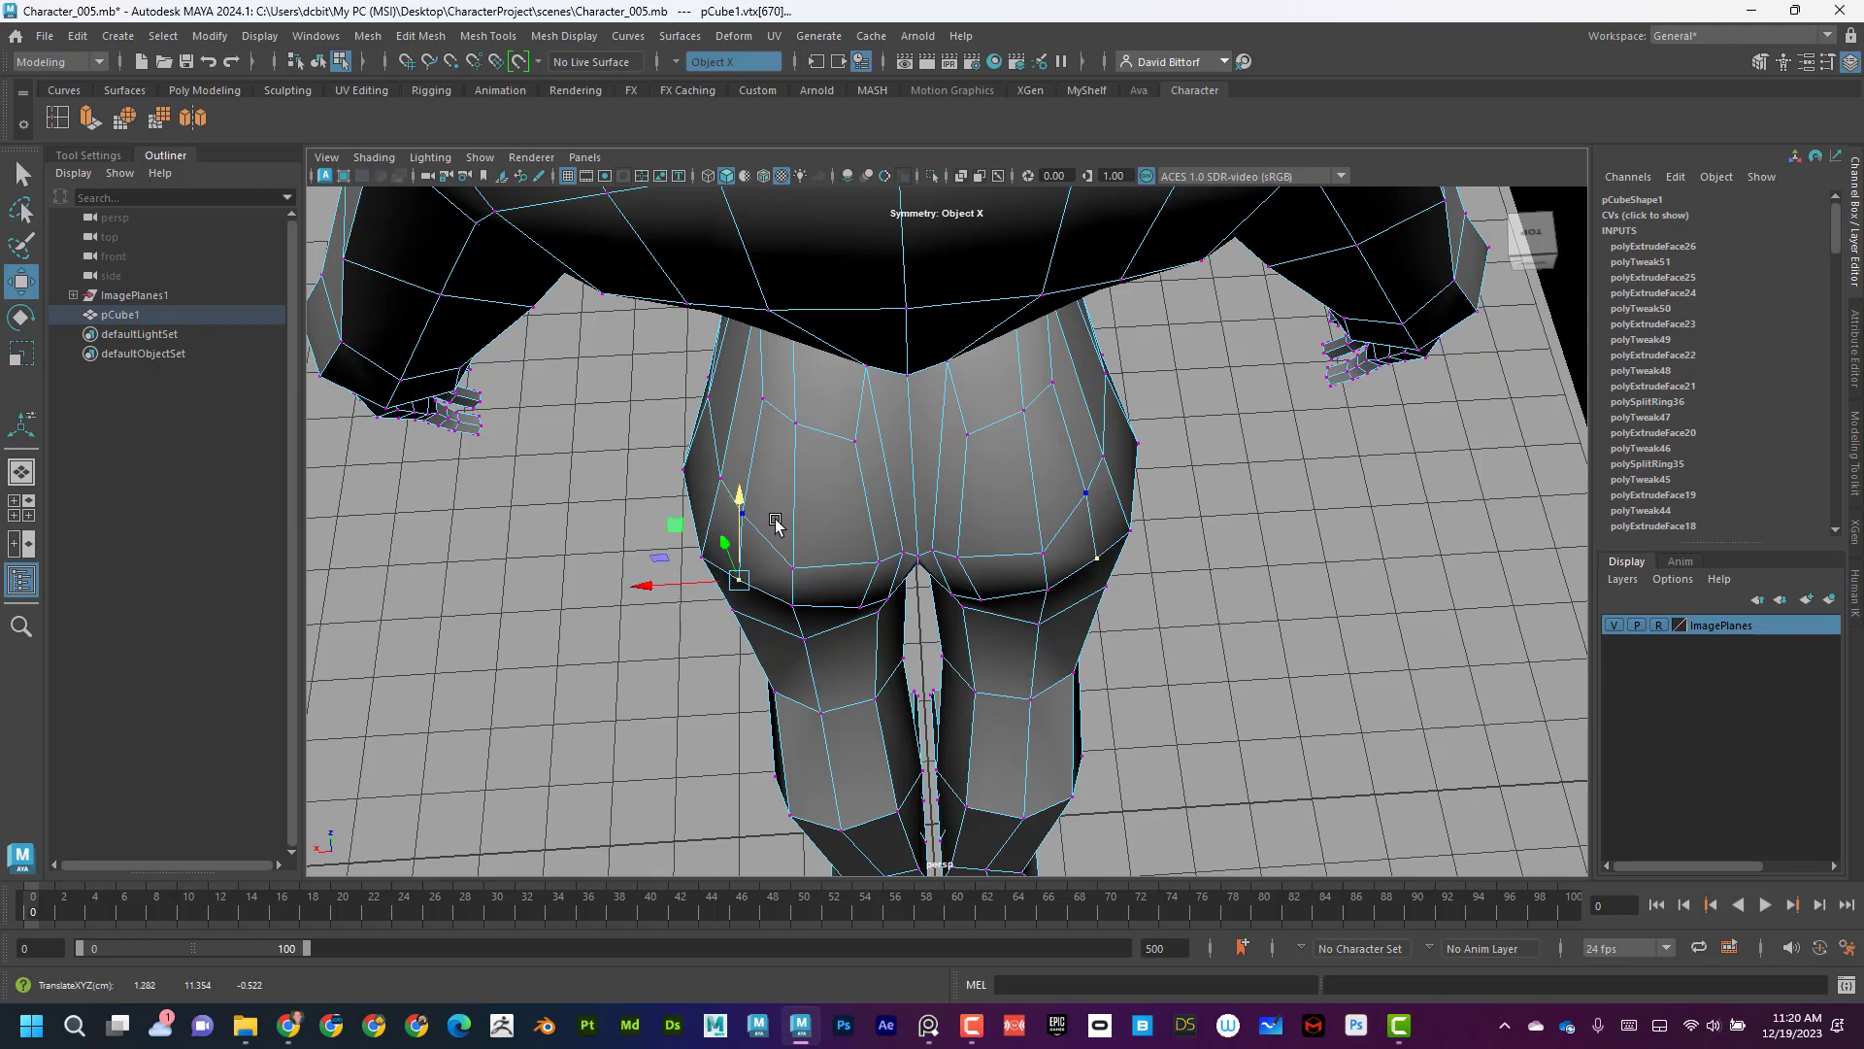
Refine the outer and upper buttock vertices so the form blends smoothly into the hips and waist.
click(738, 512)
alt+drag(738, 512, 768, 595)
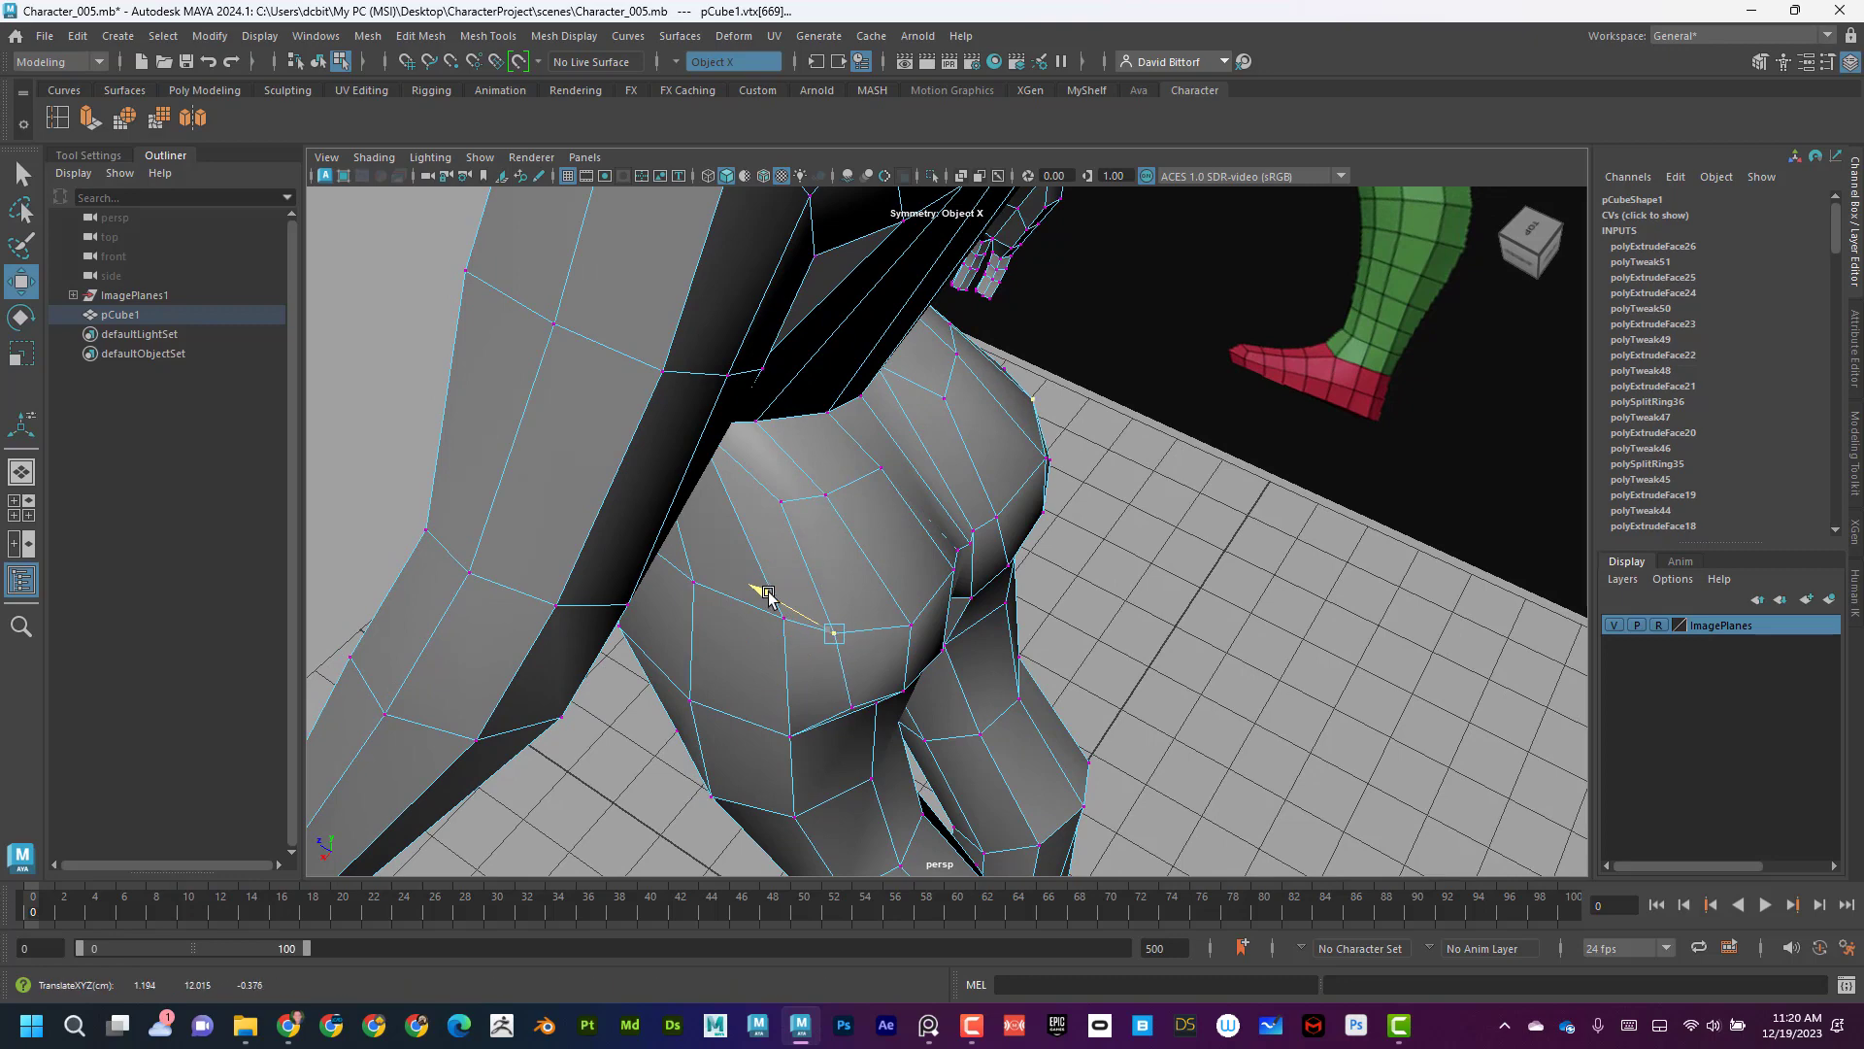
click(825, 495)
alt+drag(820, 491, 806, 282)
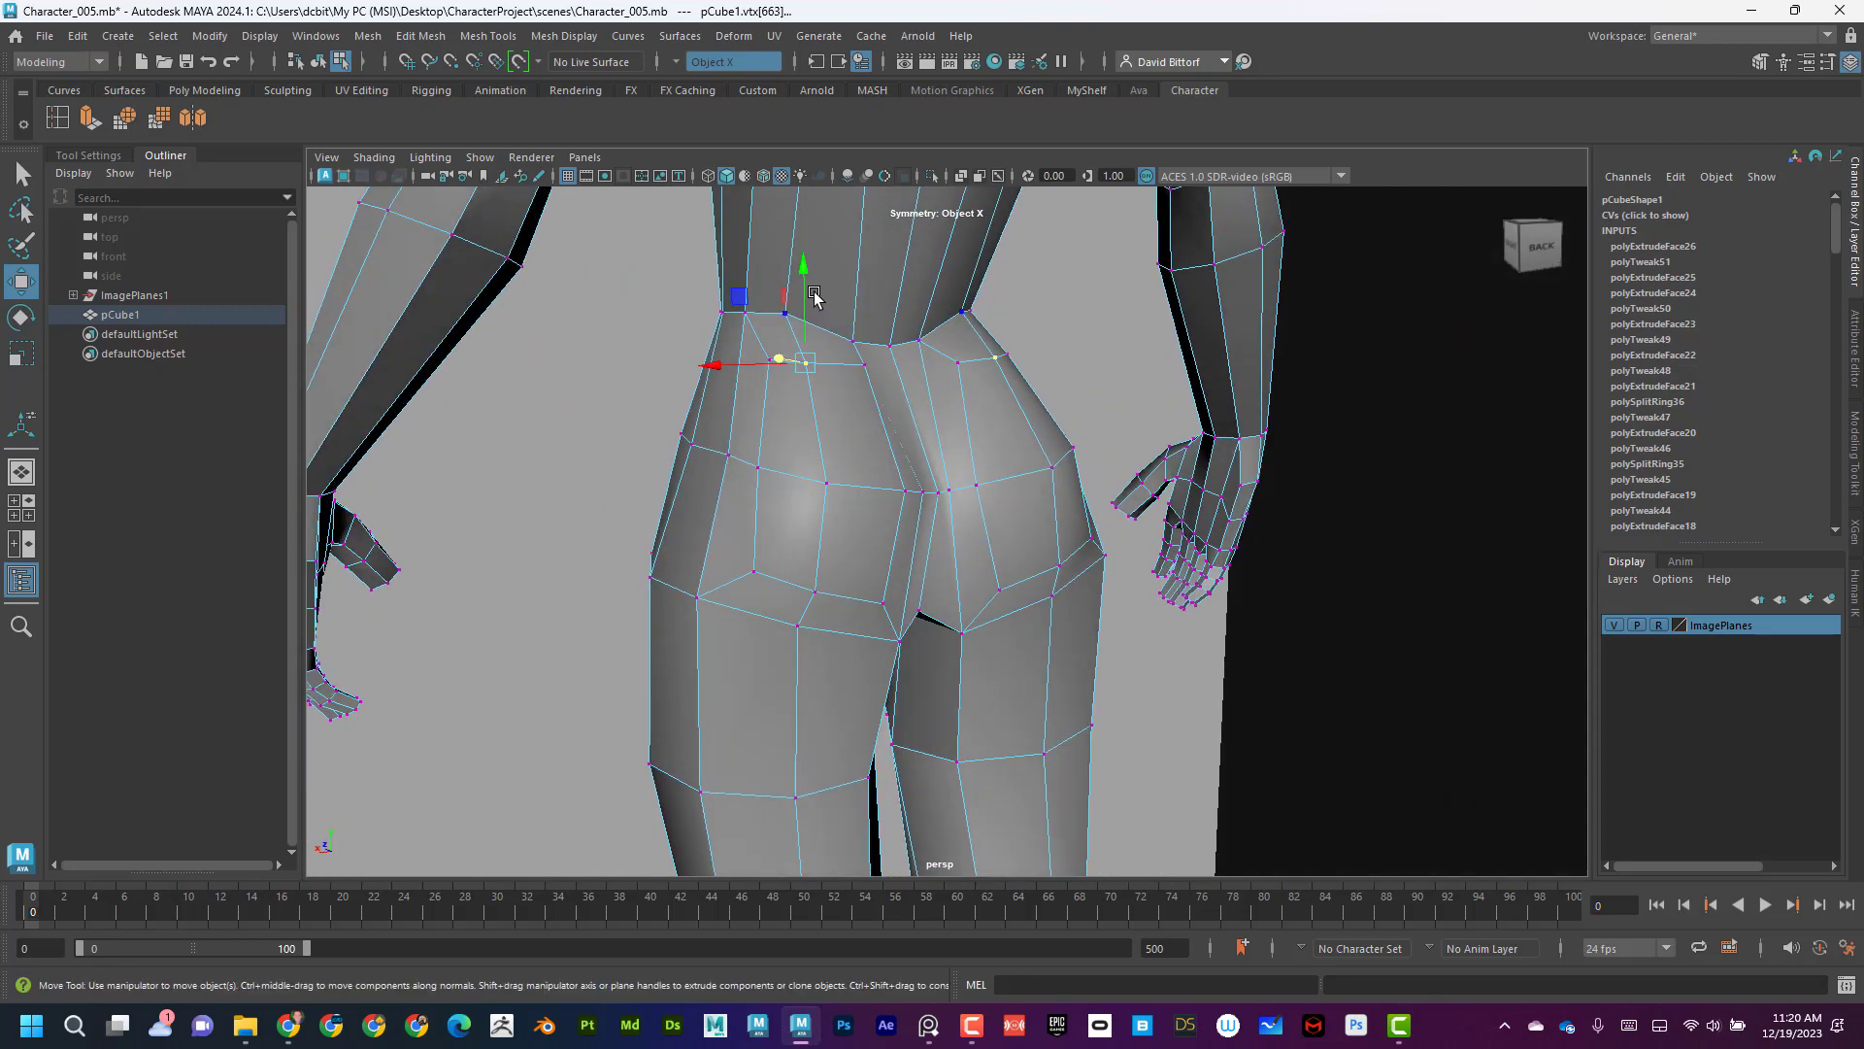
alt+drag(912, 302, 751, 306)
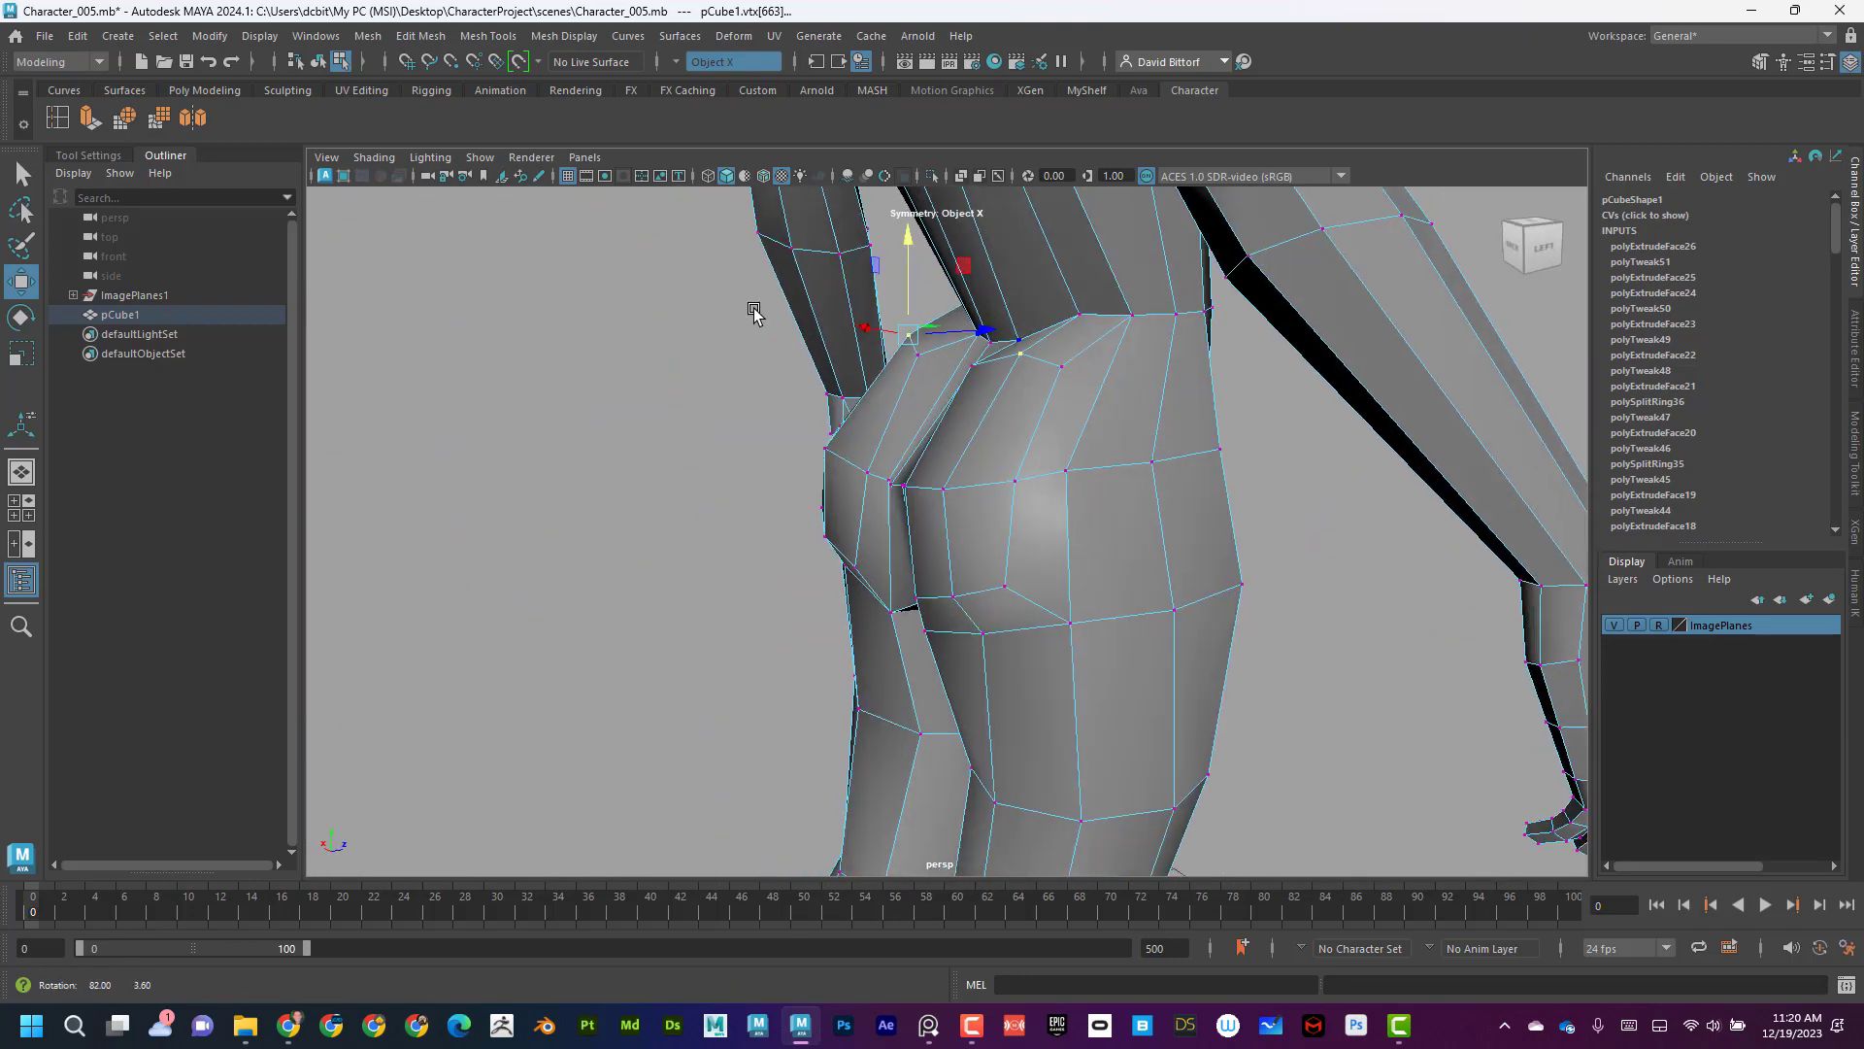
drag(866, 328, 954, 400)
drag(981, 336, 982, 333)
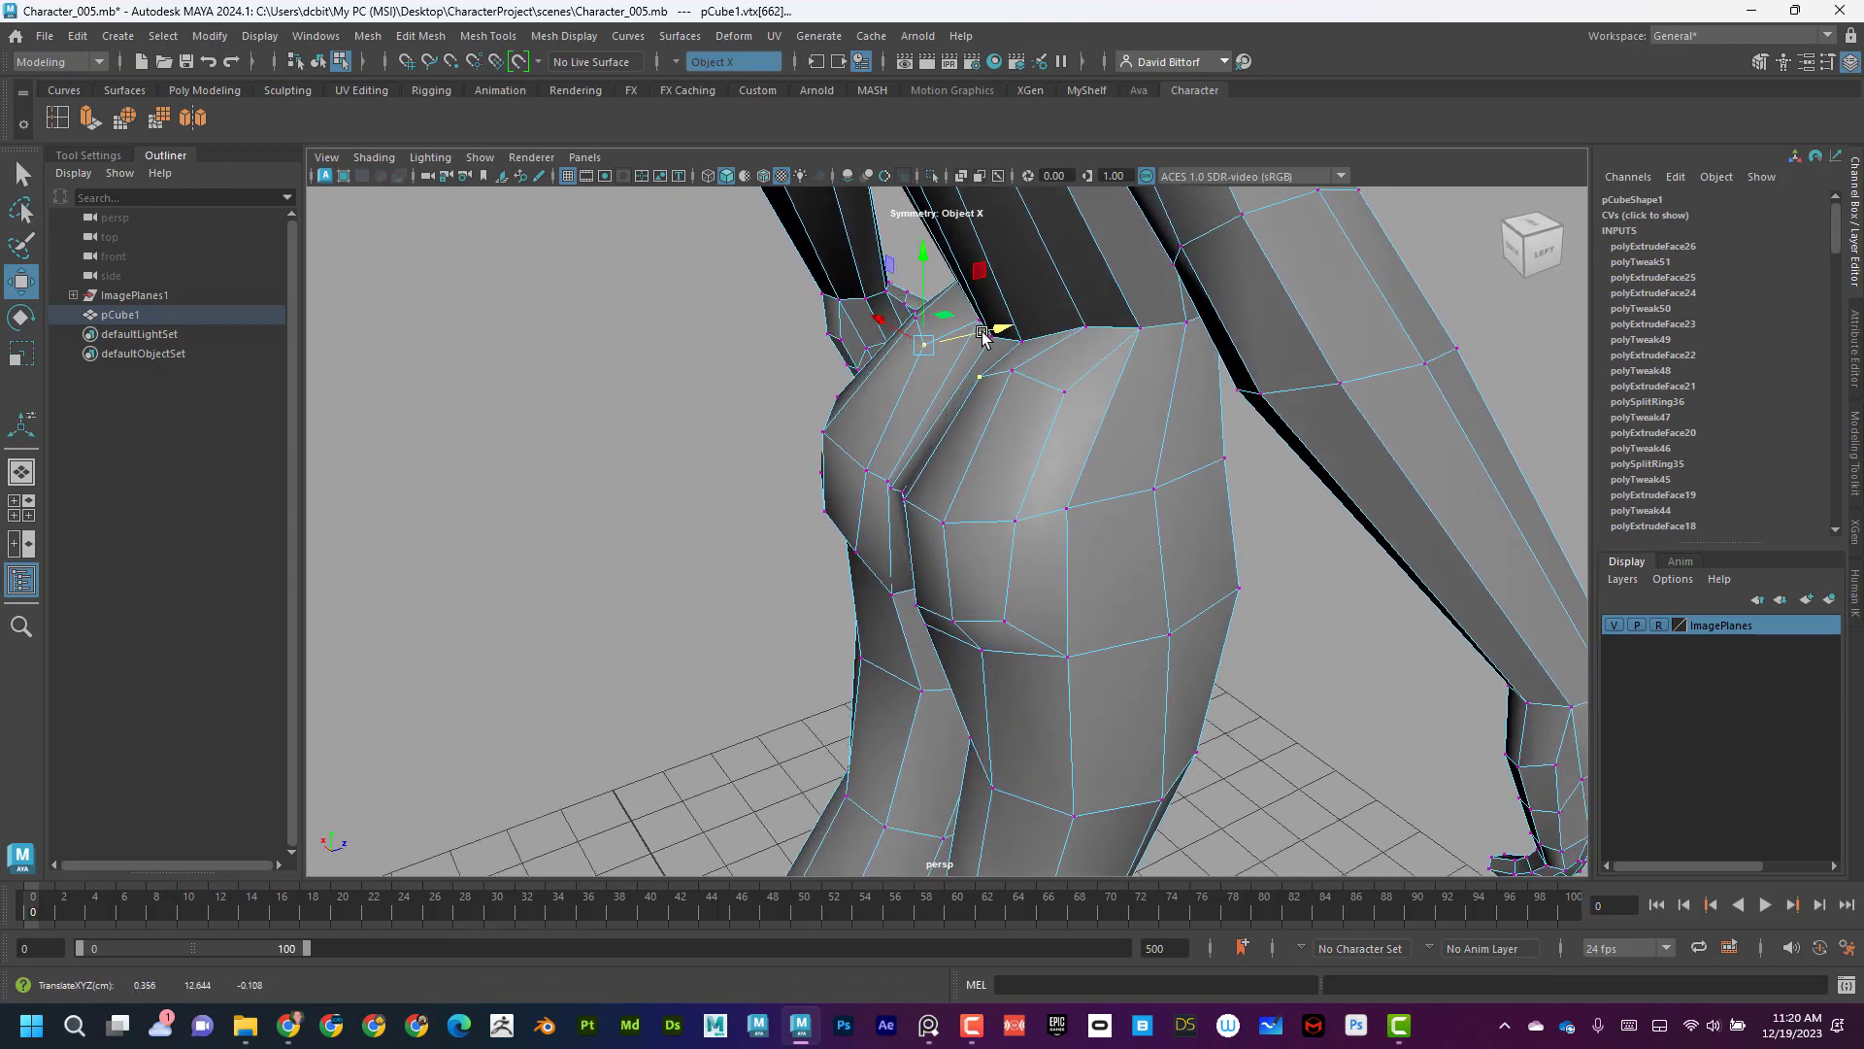
drag(928, 272, 1162, 289)
Adjust the vertices at the crotch and the crease where the buttocks meet the backs of the thighs.
alt+right_drag(992, 469, 1010, 469)
alt+drag(1010, 471, 1082, 496)
alt+right_drag(1082, 495, 919, 503)
alt+drag(1107, 532, 973, 594)
click(920, 597)
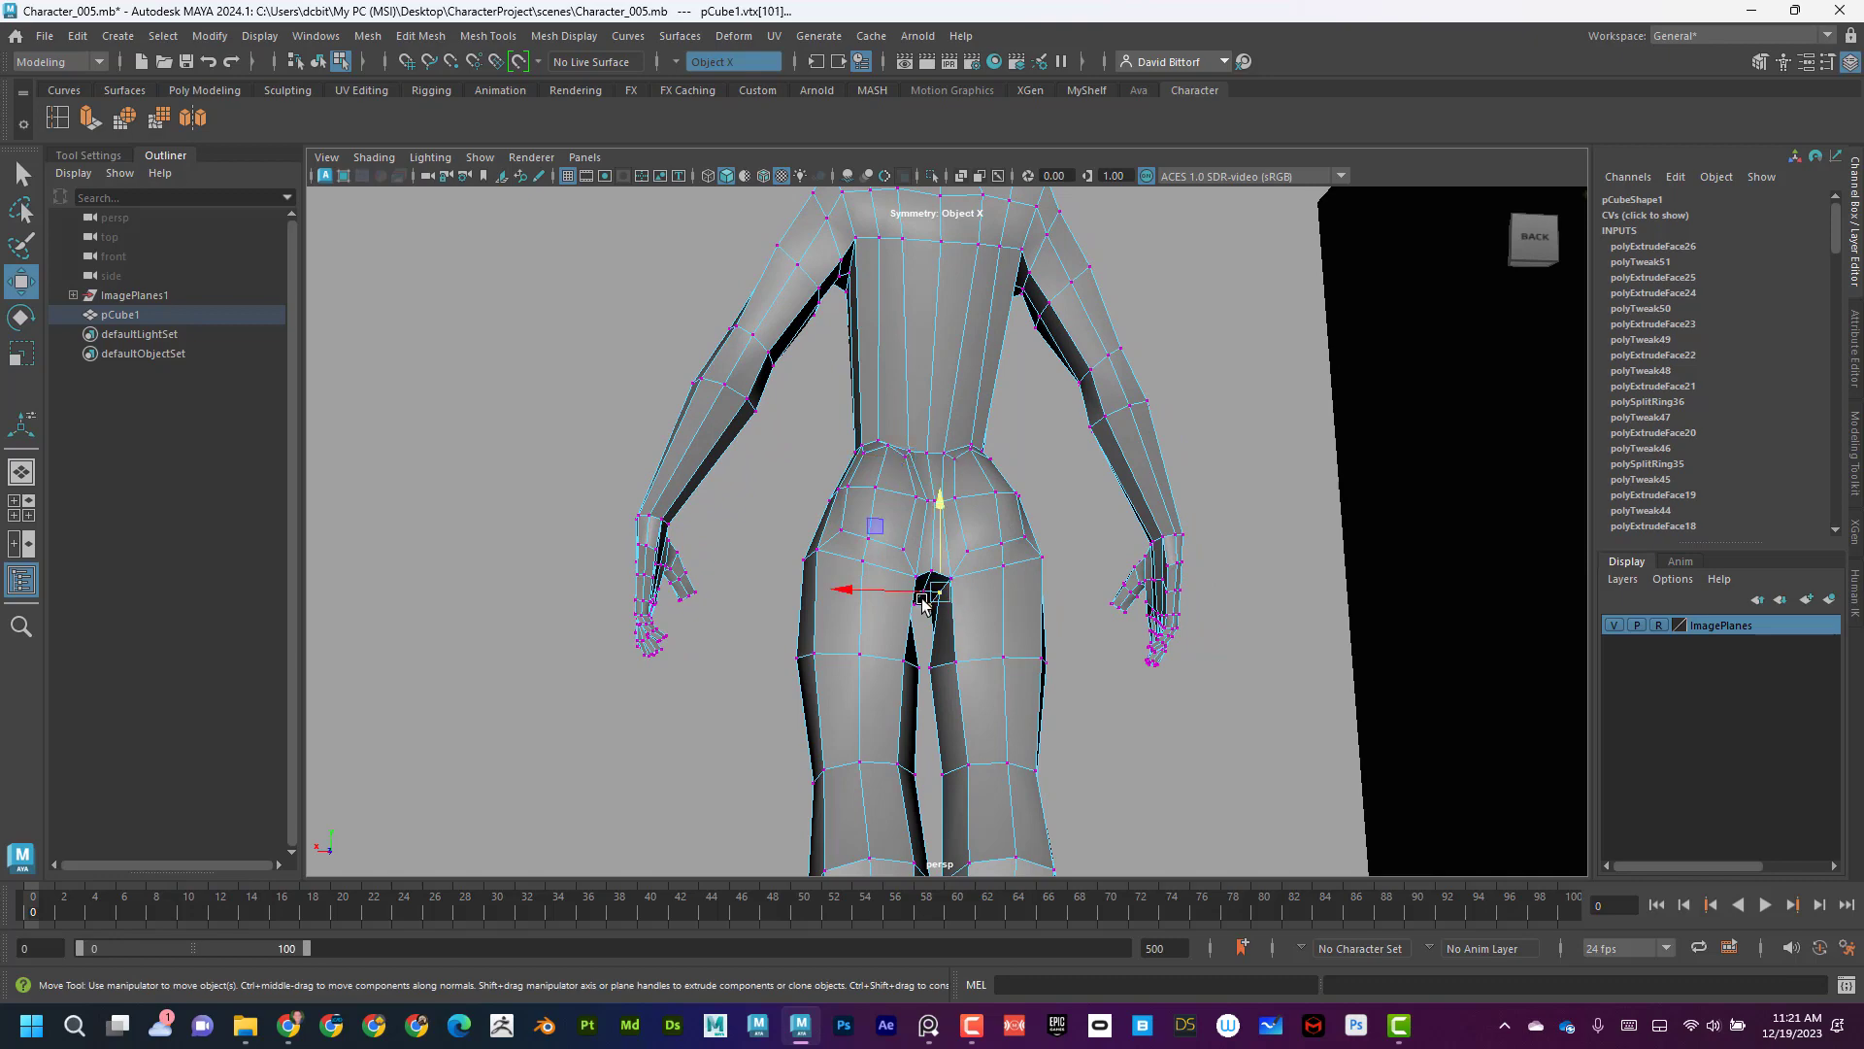
click(1101, 575)
alt+drag(1105, 575, 1006, 577)
click(997, 572)
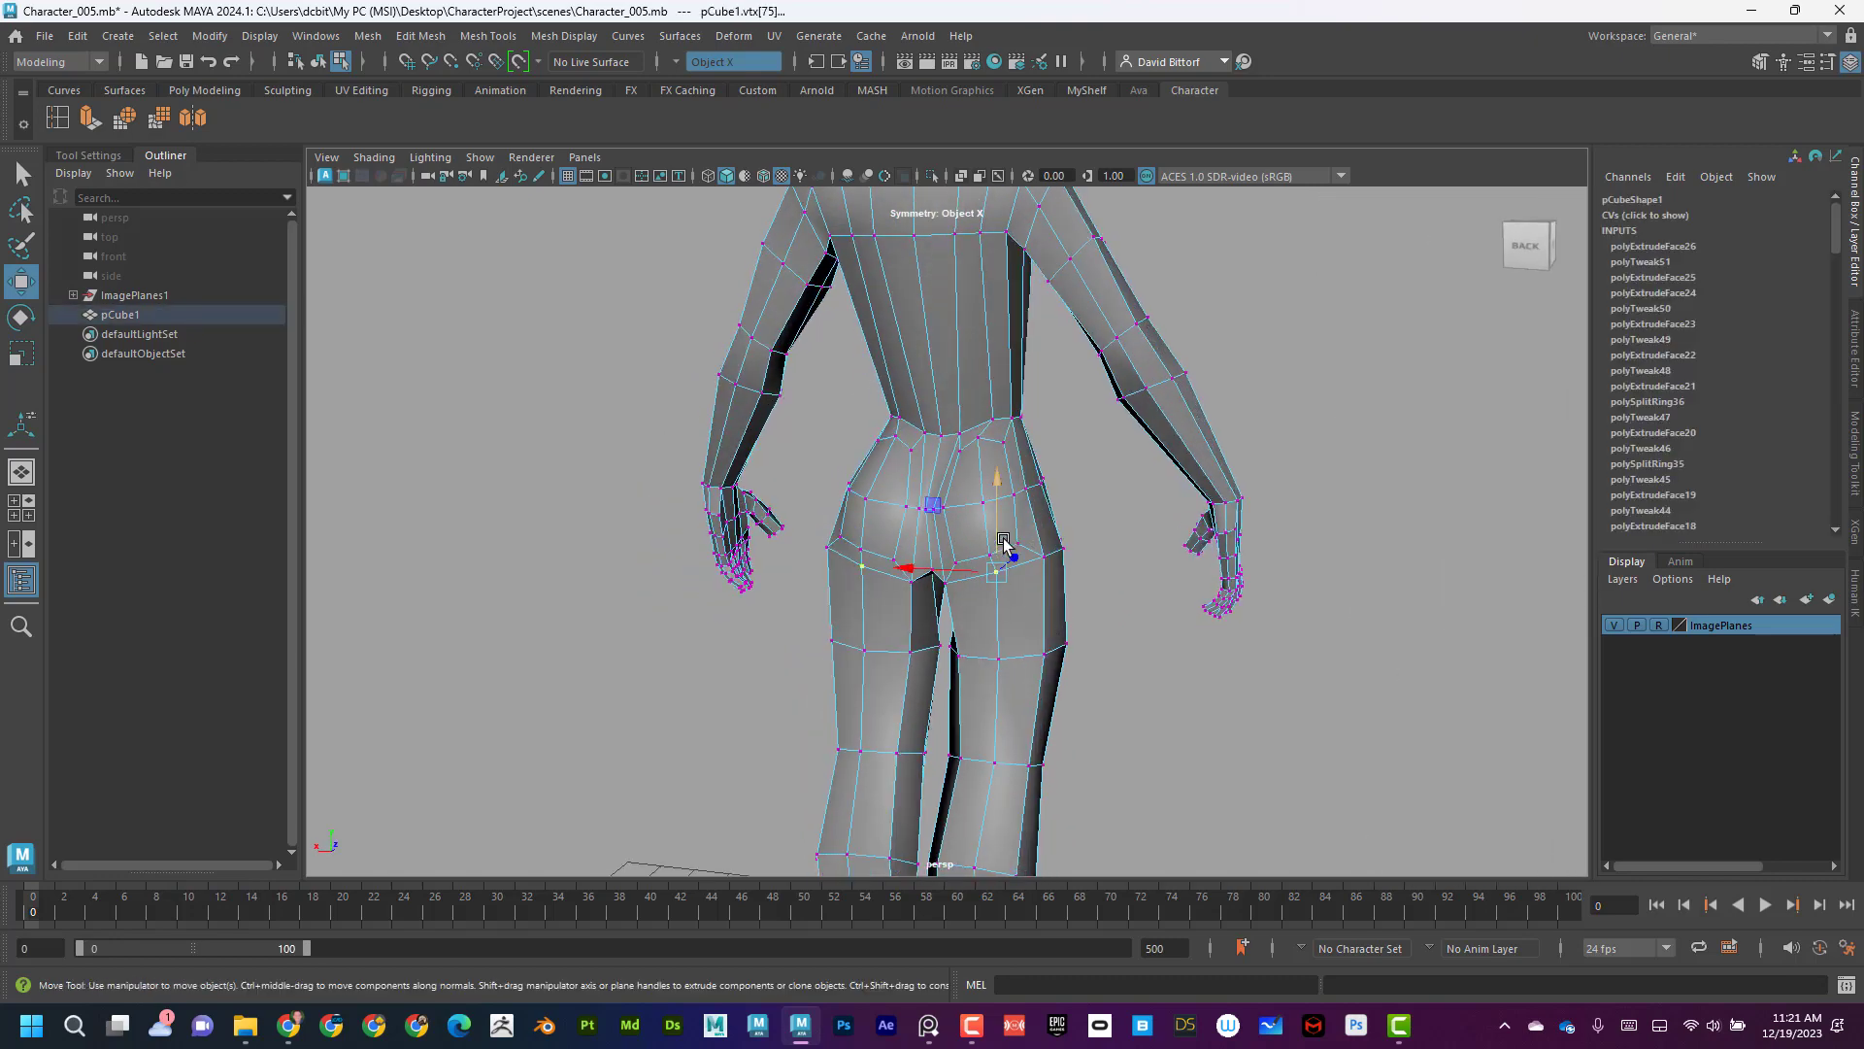
drag(998, 513, 1130, 565)
click(852, 556)
drag(852, 552, 1074, 533)
Examine the buttock profile against the side reference image and from several perspective angles.
key(space)
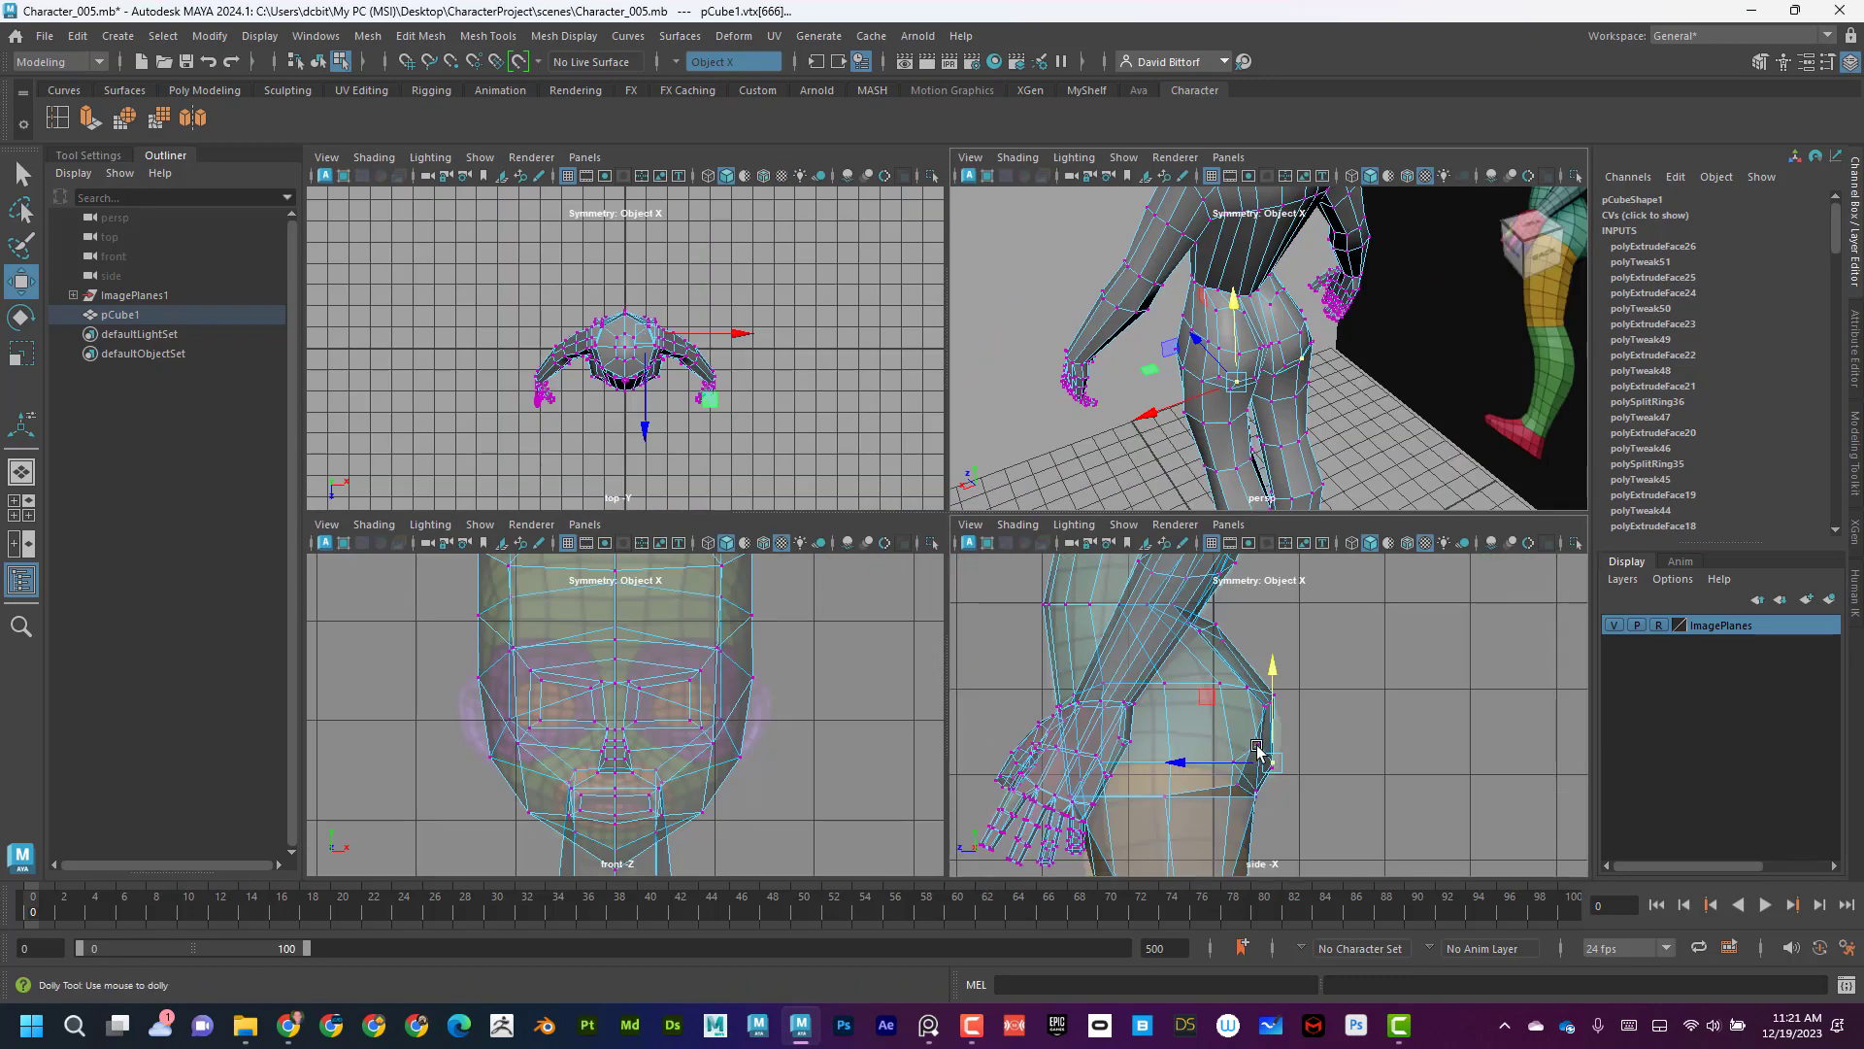
alt+right_drag(1257, 748, 1152, 674)
alt+middle_drag(1262, 694, 1211, 666)
alt+right_drag(1211, 666, 1253, 680)
alt+middle_drag(1253, 680, 1327, 749)
alt+middle_drag(1260, 573, 1255, 636)
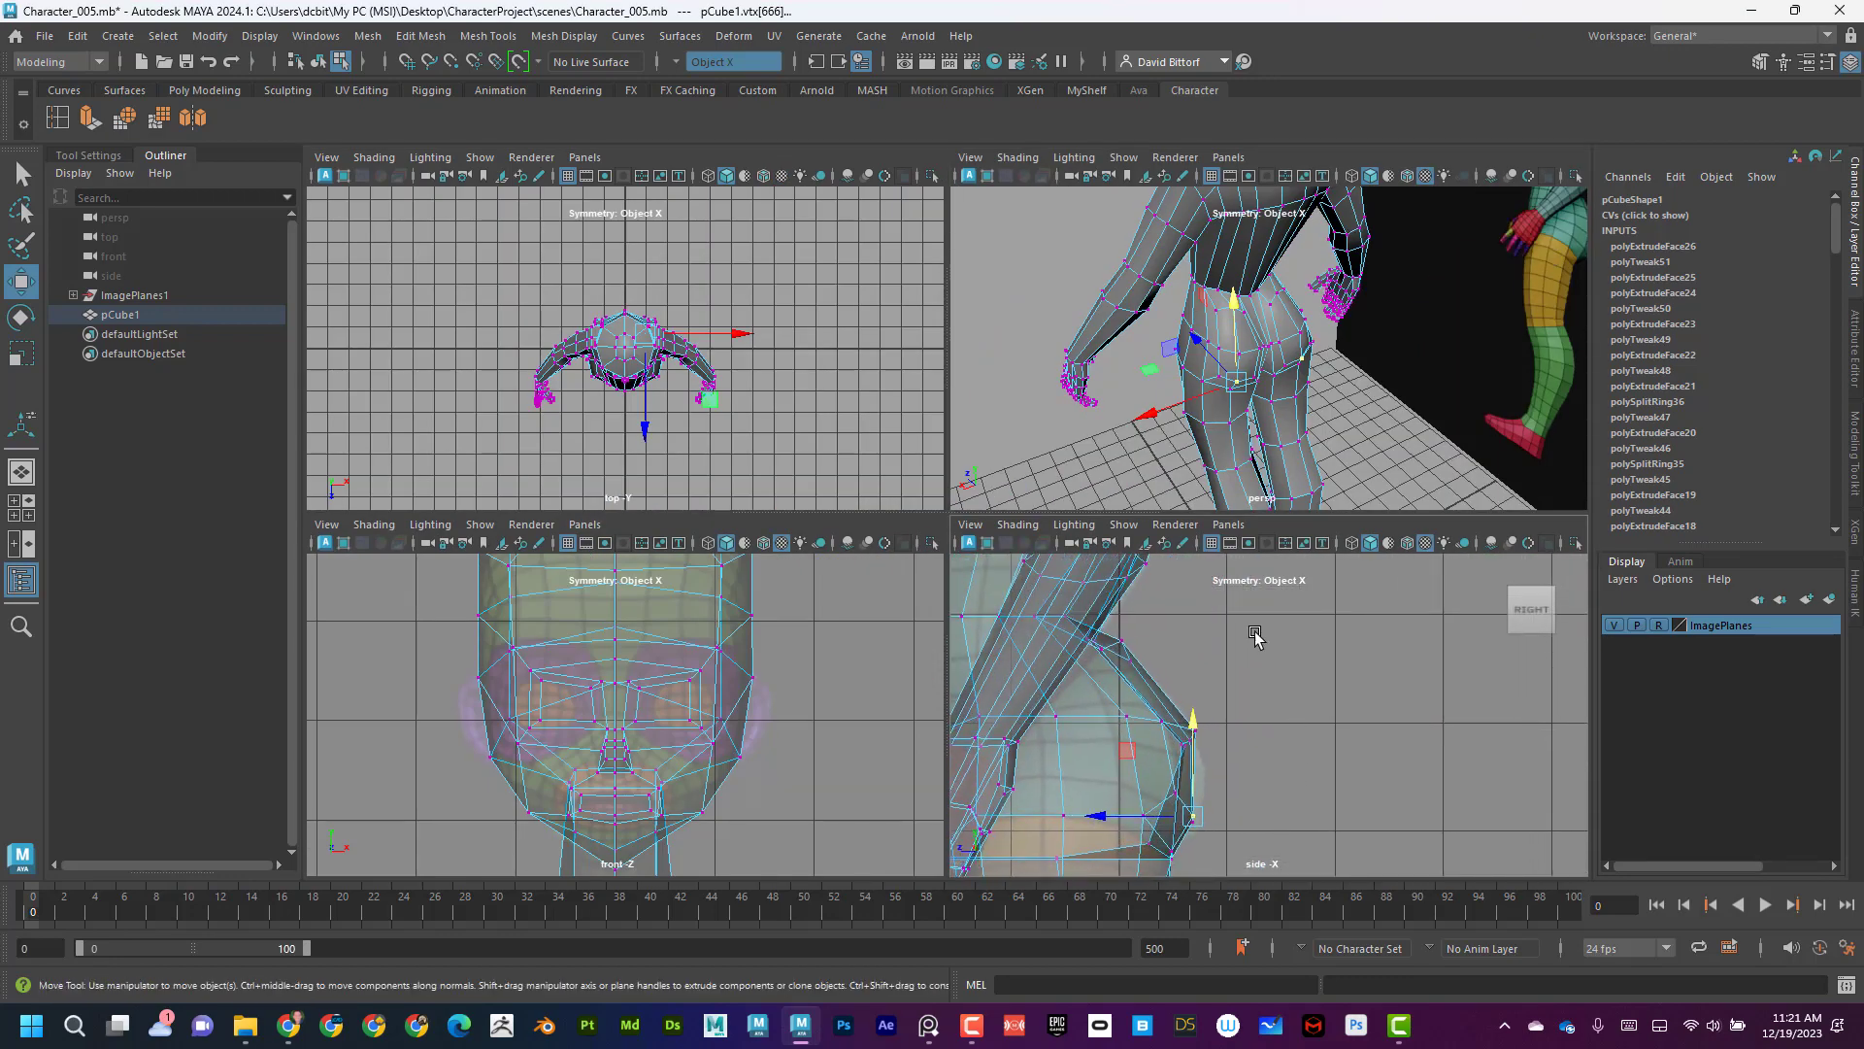
alt+drag(1277, 388, 1175, 437)
key(space)
key(space)
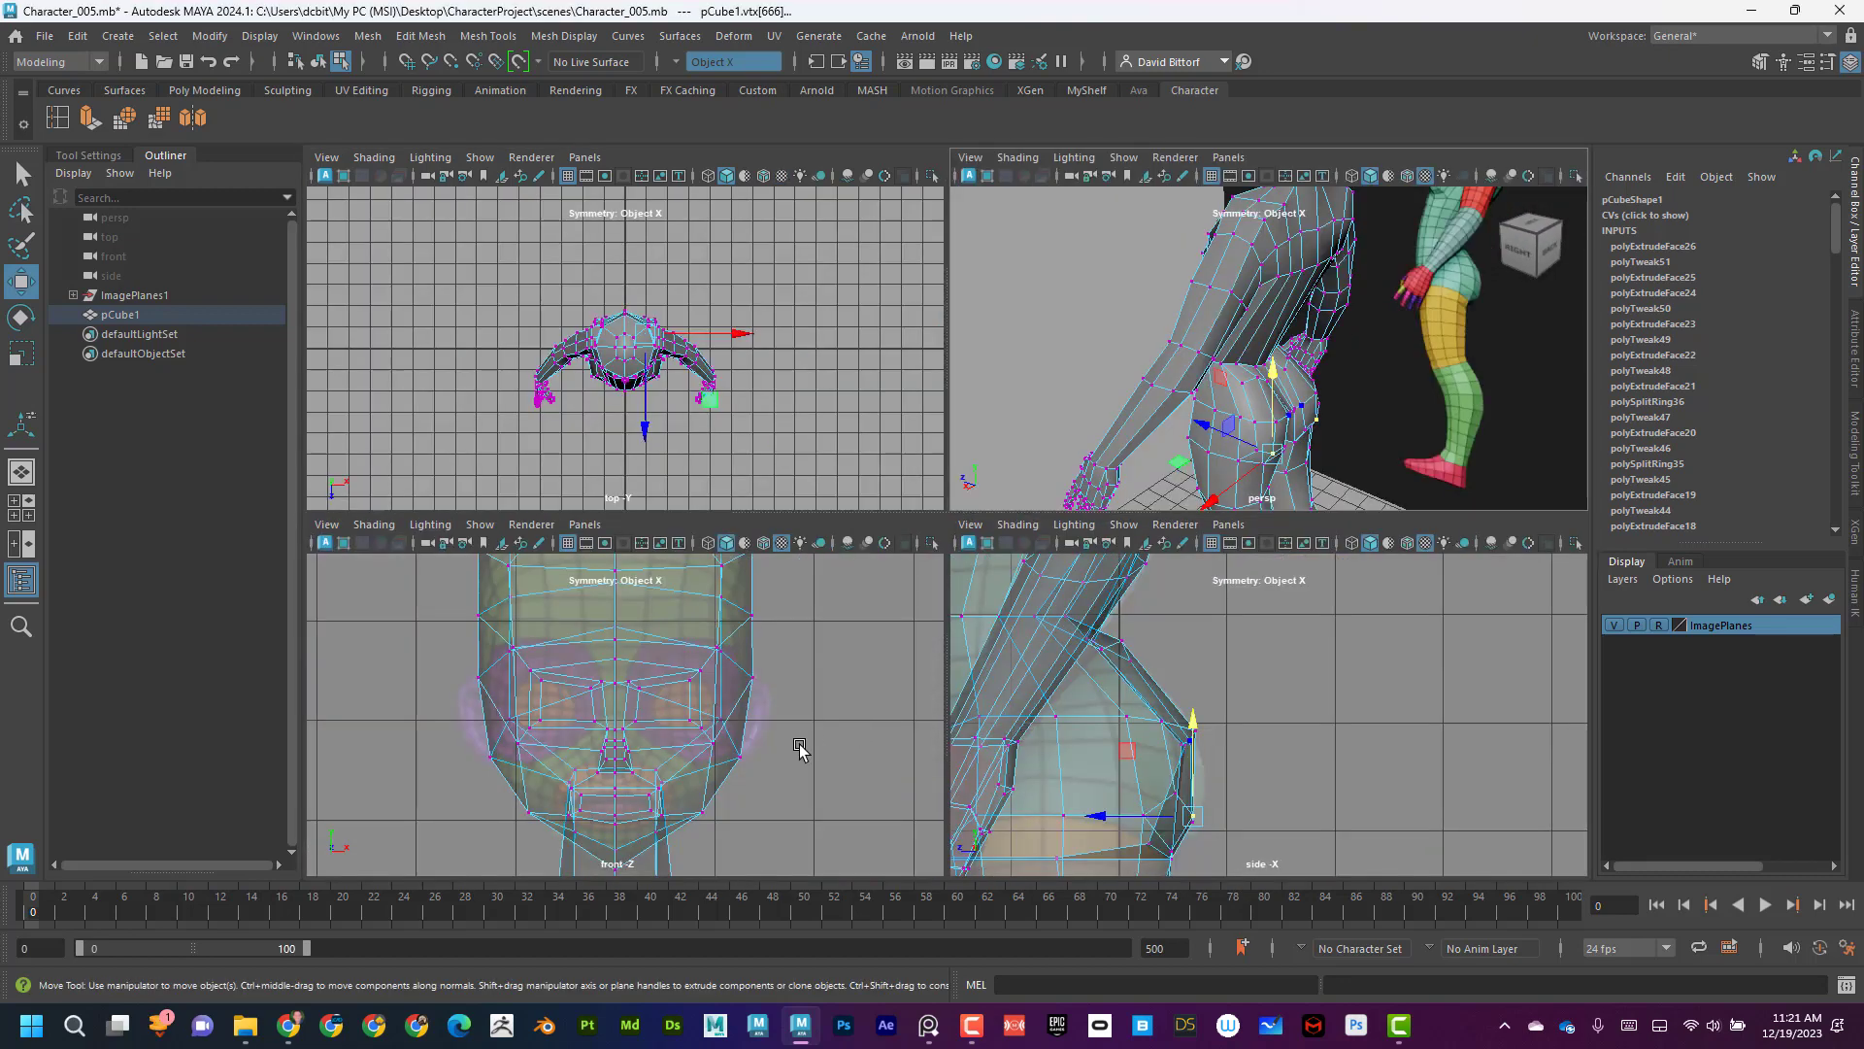
alt+middle_drag(1079, 703, 1084, 725)
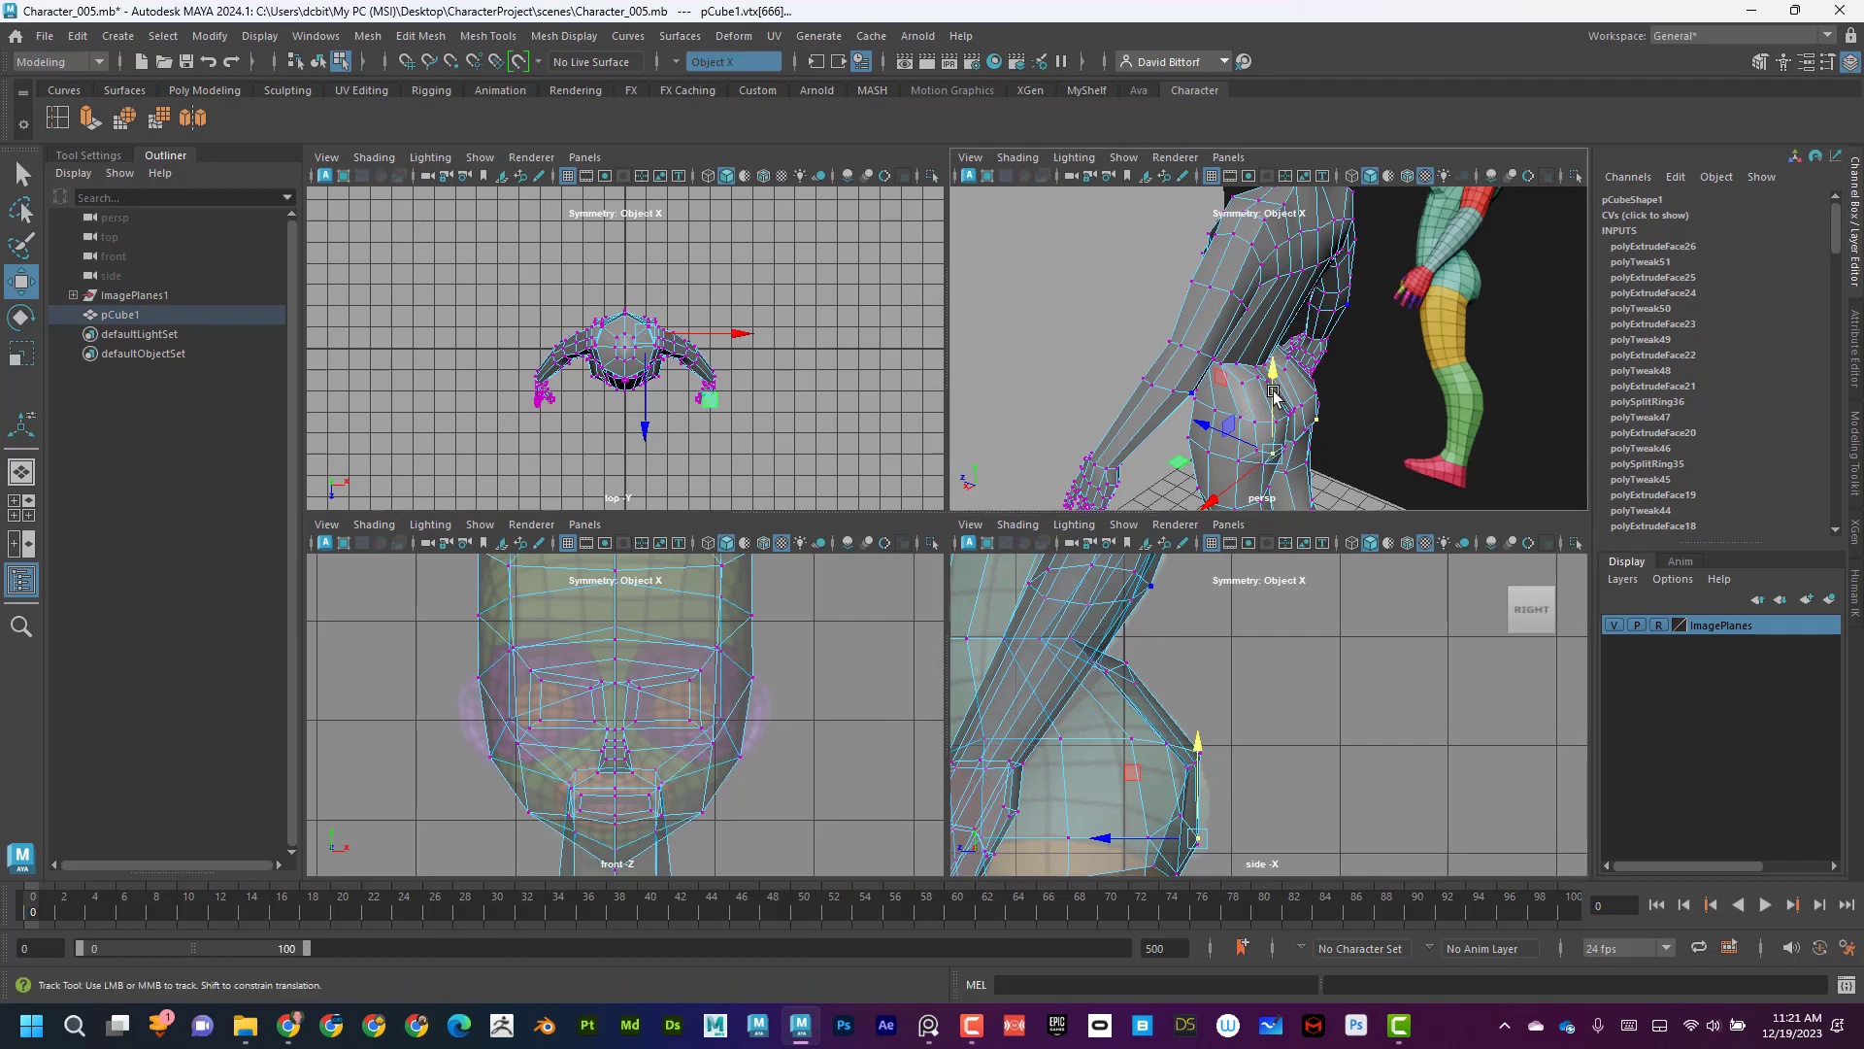
alt+right_drag(1301, 367, 1279, 365)
alt+middle_drag(1279, 365, 1287, 375)
alt+drag(1288, 375, 1311, 335)
alt+middle_drag(1311, 335, 1284, 303)
Reposition the rear waist vertices above the buttocks to smooth the lower back, and return to object mode.
click(1272, 309)
alt+drag(1246, 377, 1236, 368)
alt+right_drag(1236, 368, 1340, 312)
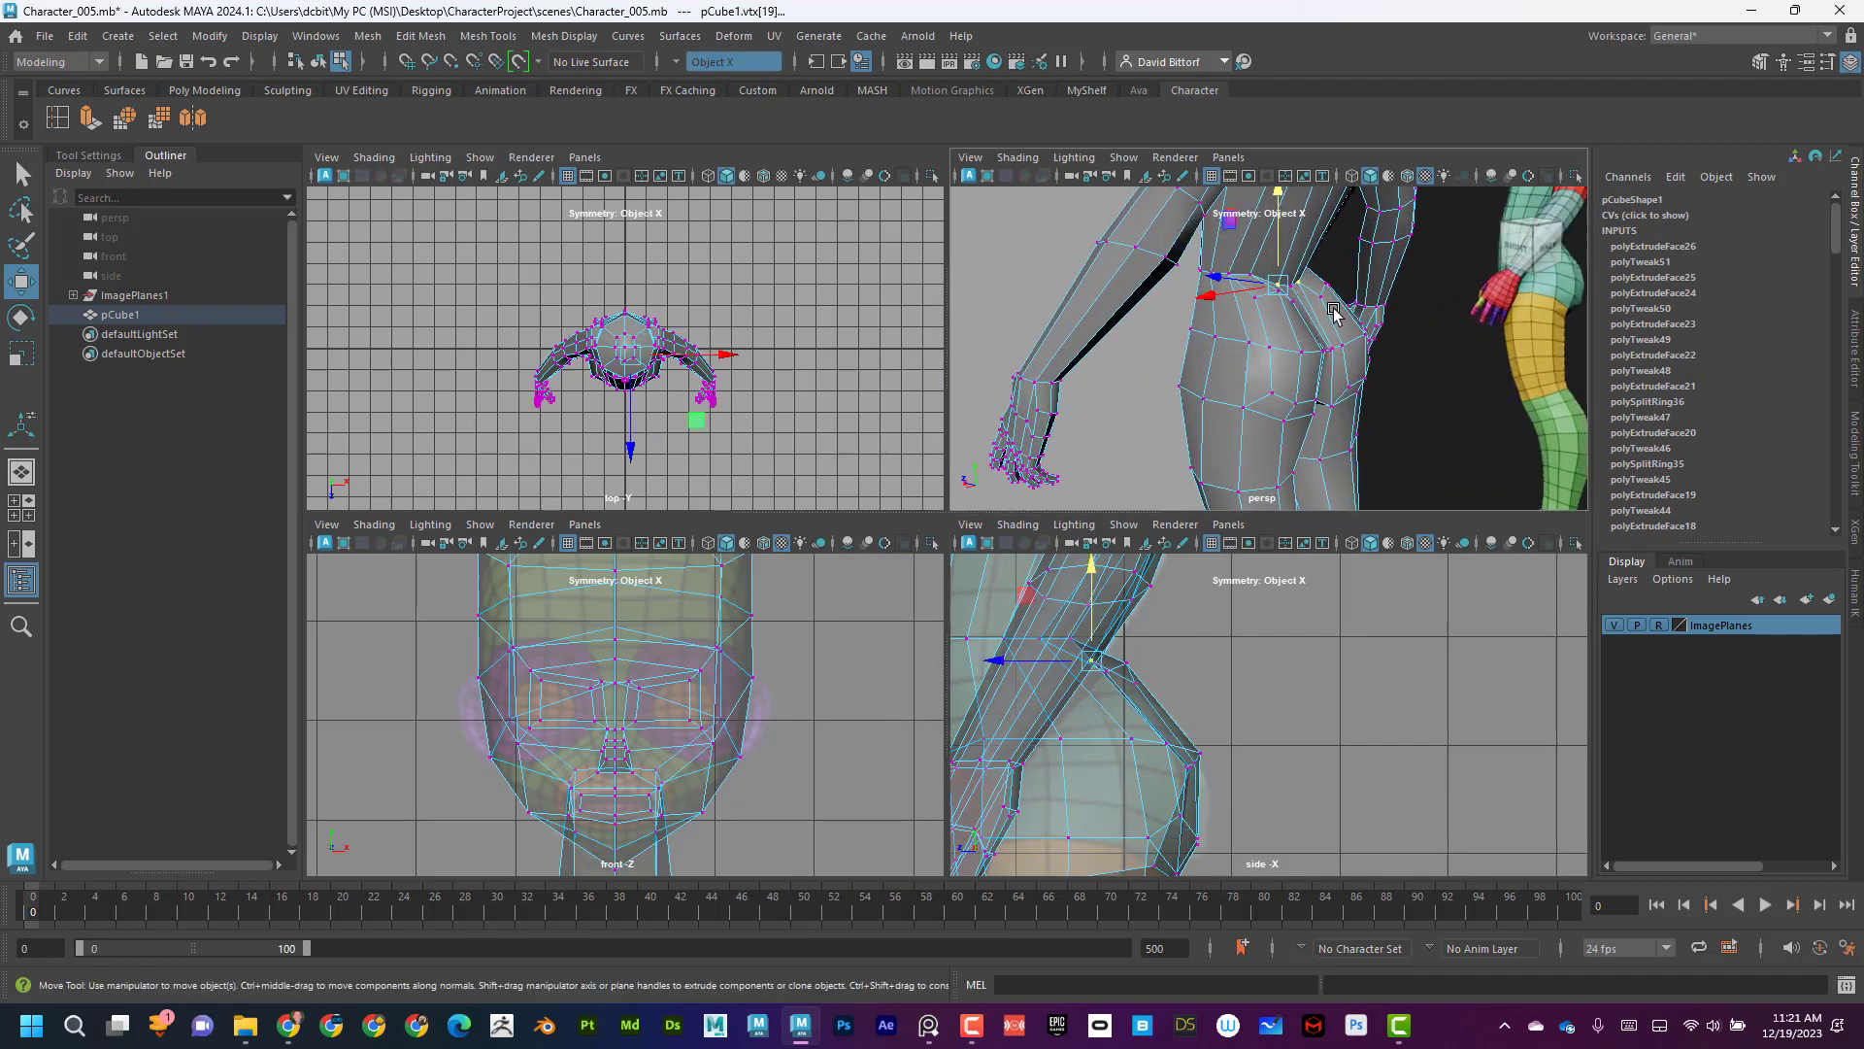
alt+middle_drag(1340, 311, 1334, 389)
alt+right_drag(1334, 388, 1437, 402)
click(1283, 408)
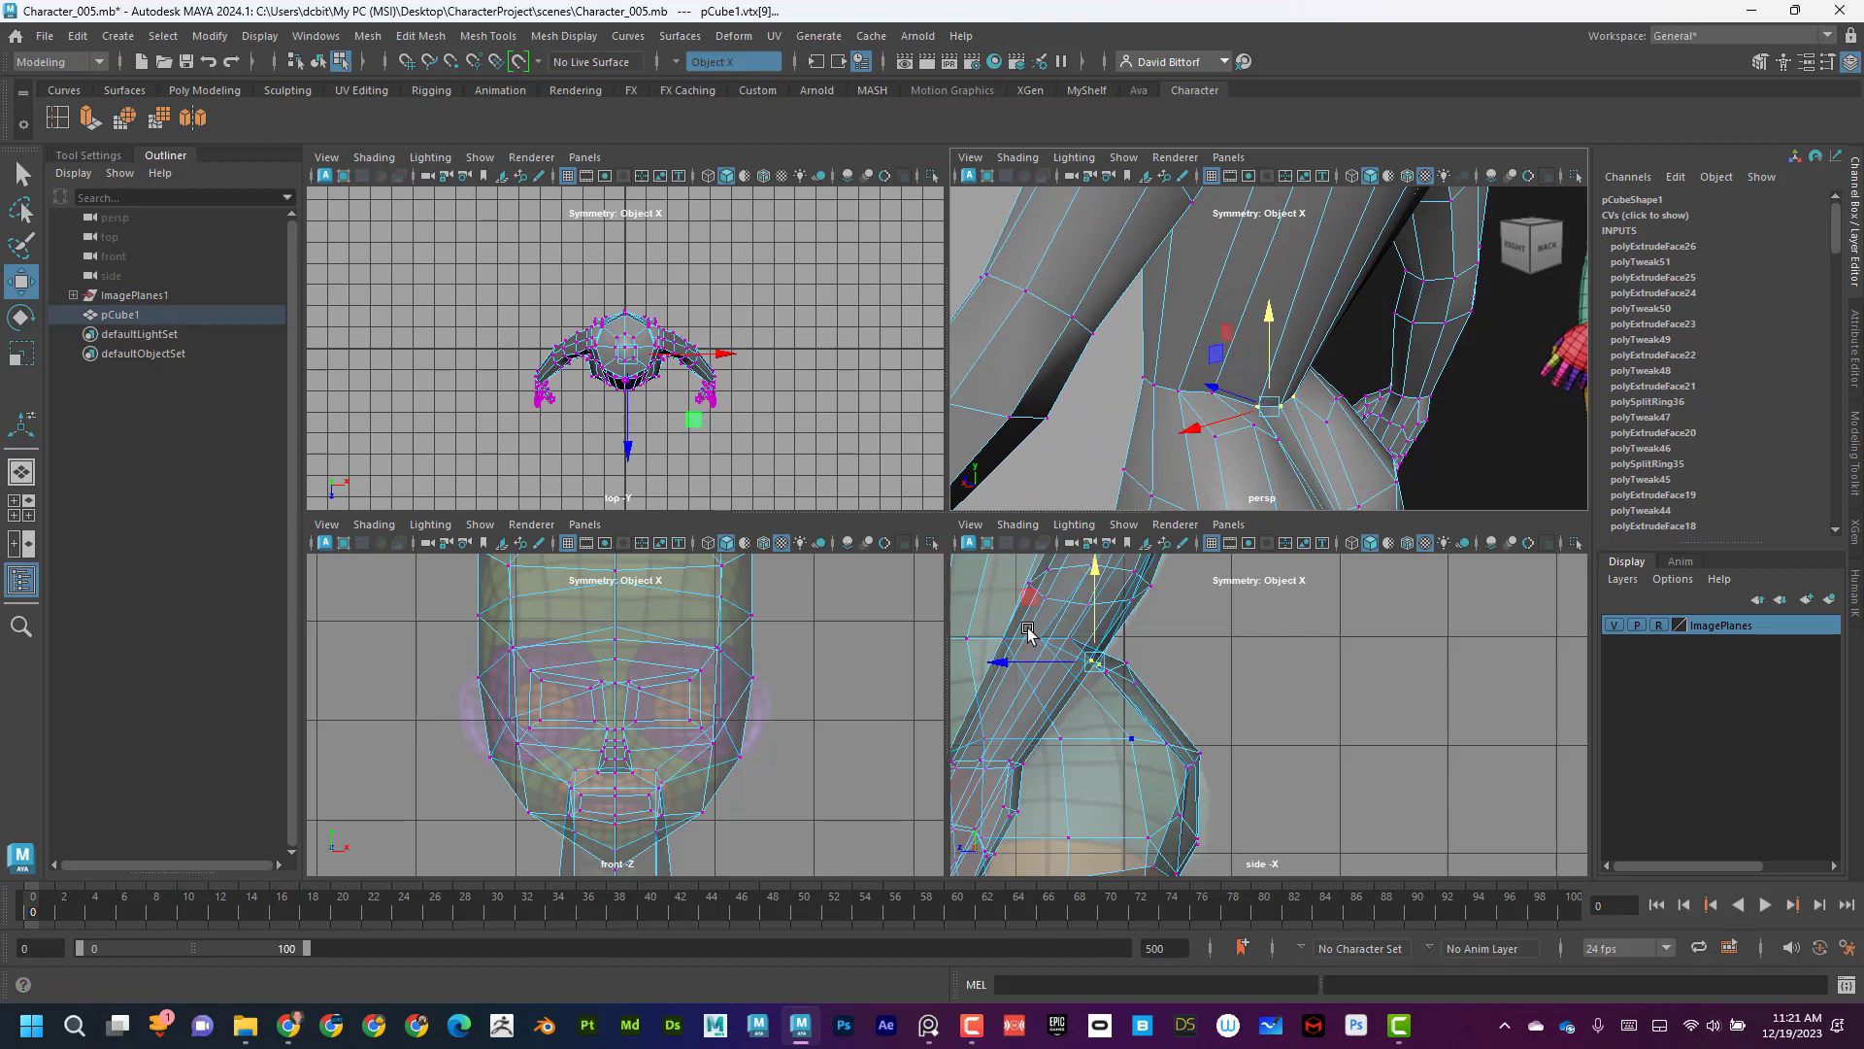
drag(1092, 617, 1037, 654)
alt+drag(1282, 408, 1292, 294)
key(F8)
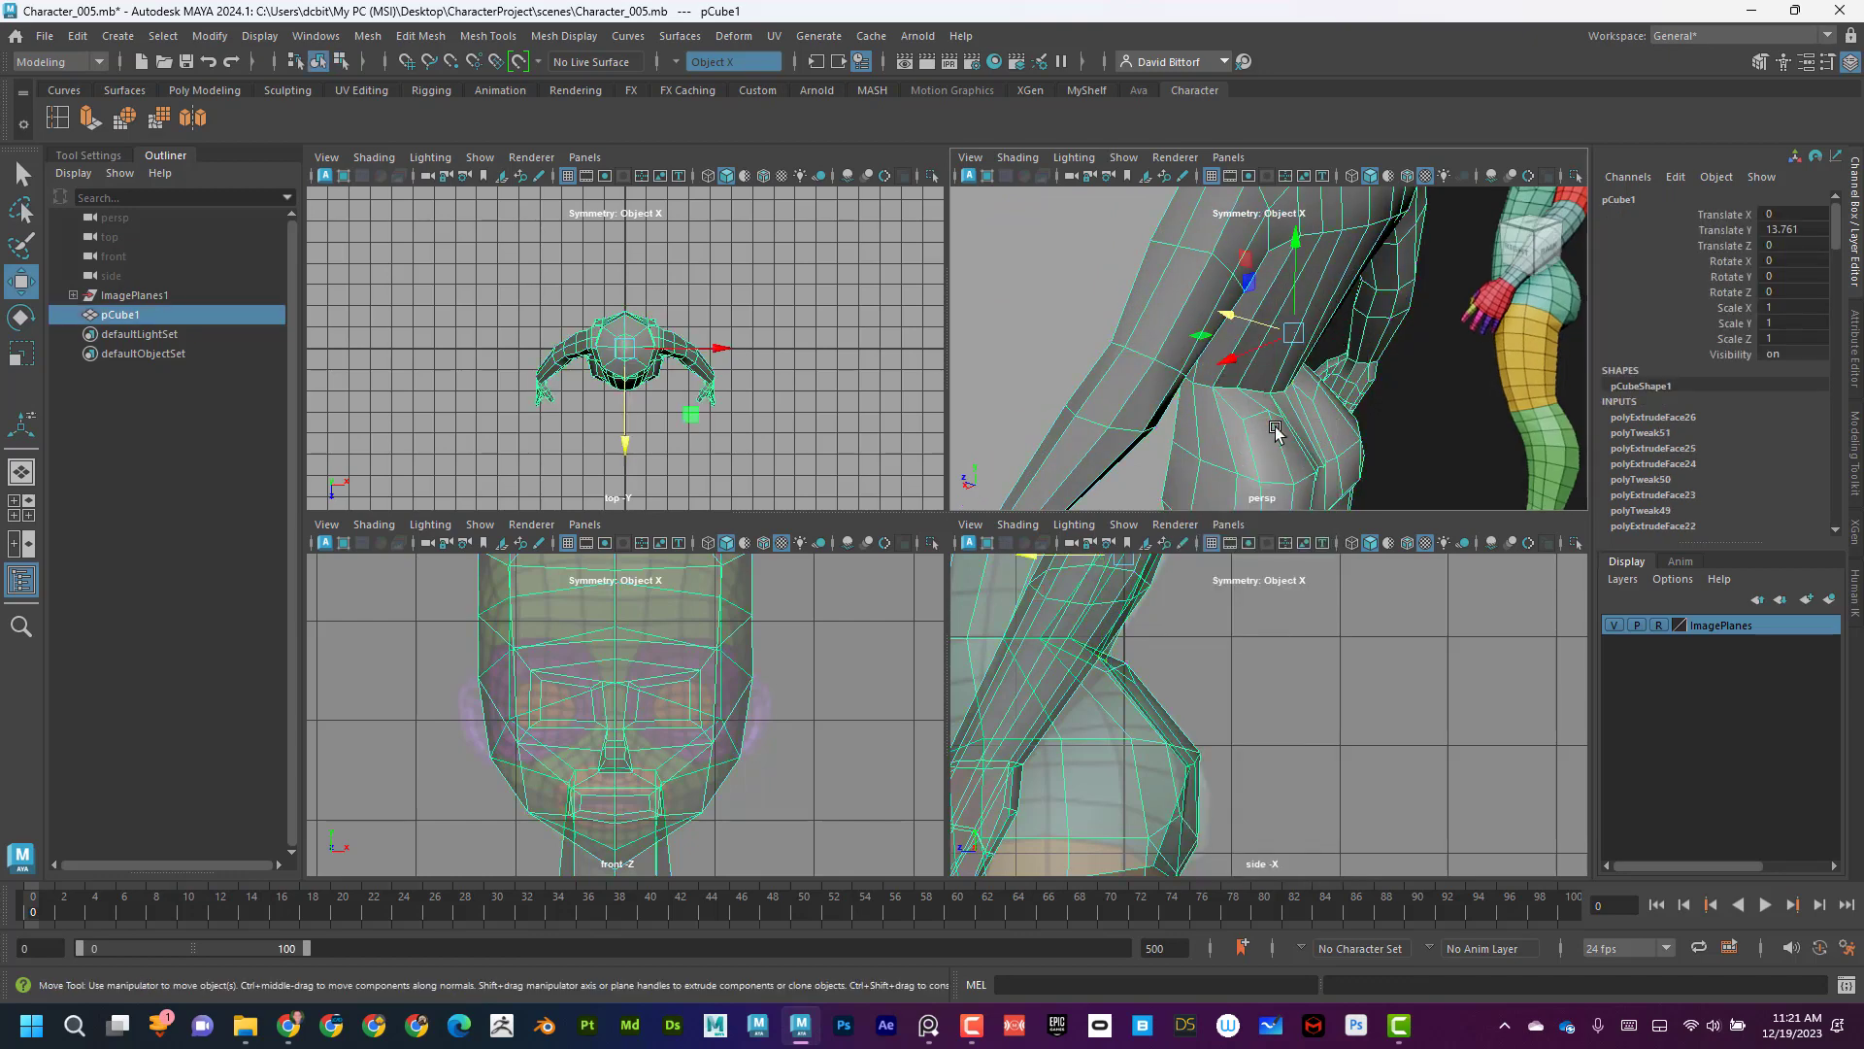
Insert a horizontal edge loop around the torso between the bust line and the waist.
alt+drag(1274, 428, 1496, 398)
alt+middle_drag(699, 707, 684, 415)
scroll(697, 691, down, 5)
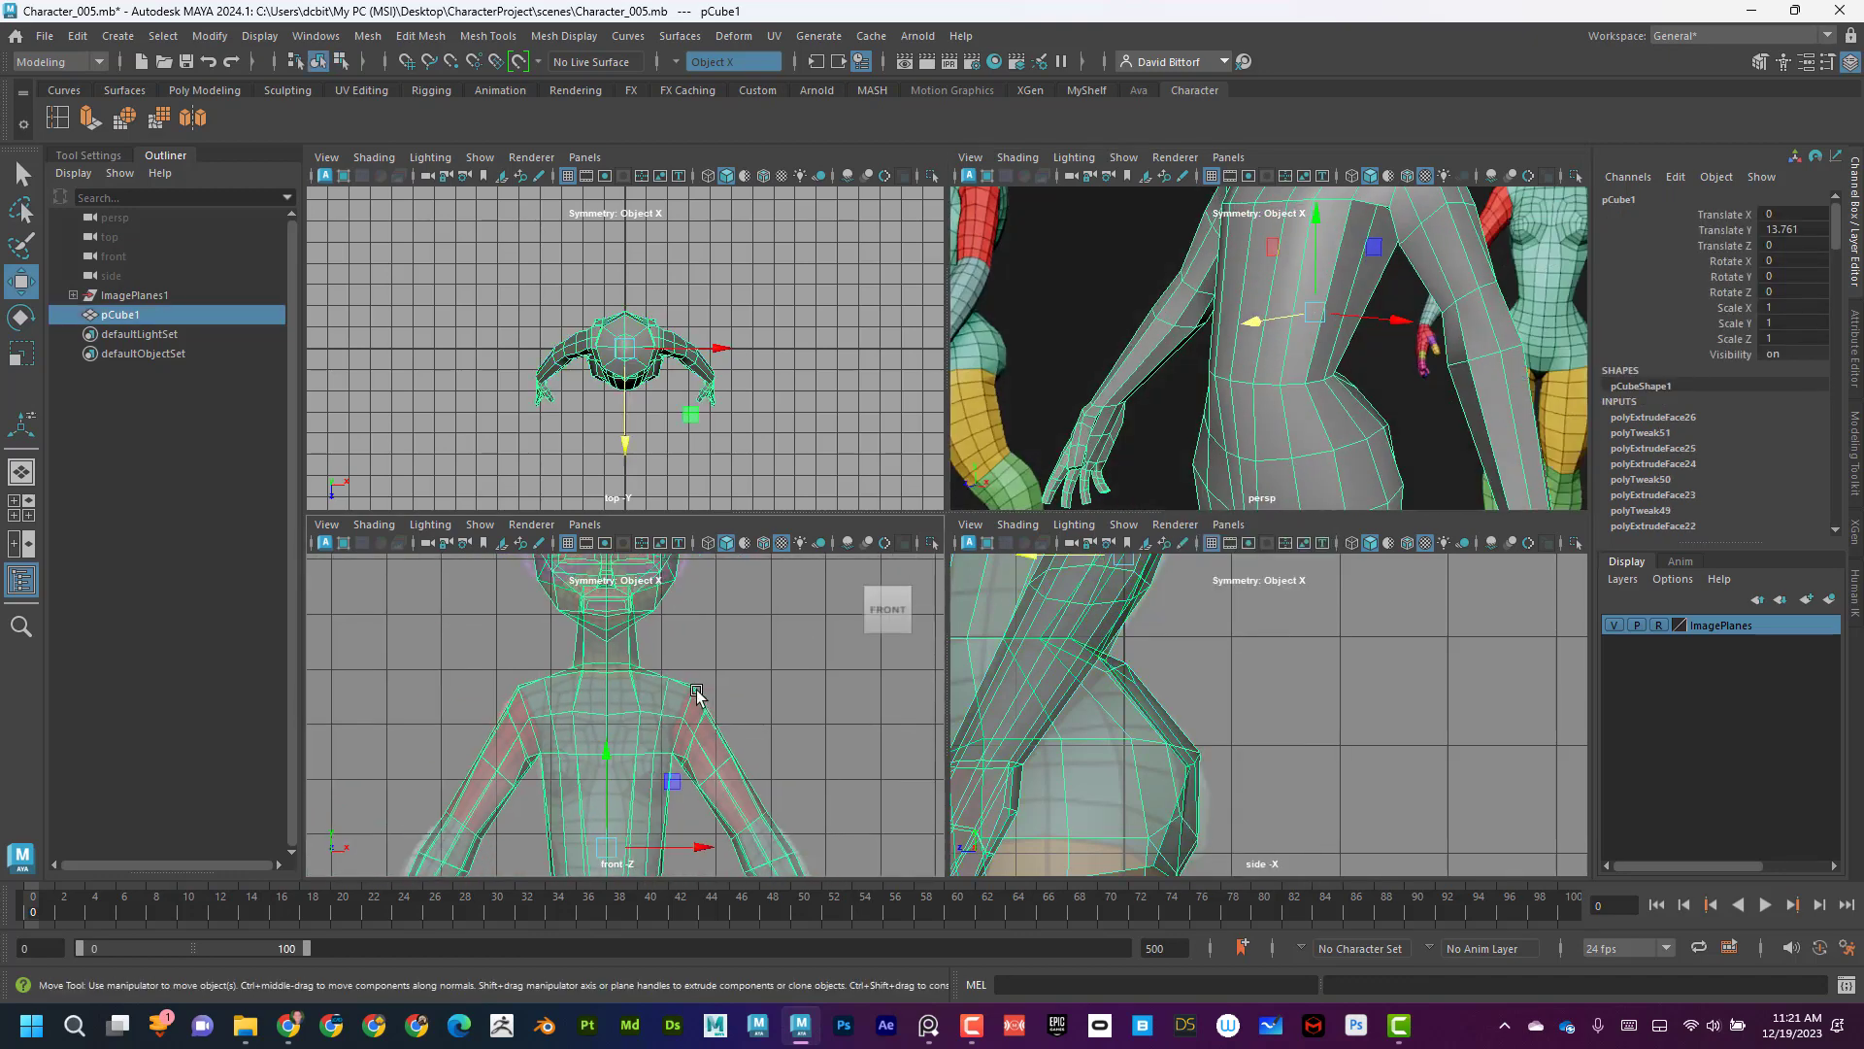
alt+middle_drag(696, 690, 678, 566)
key(space)
alt+middle_drag(1045, 588, 1416, 670)
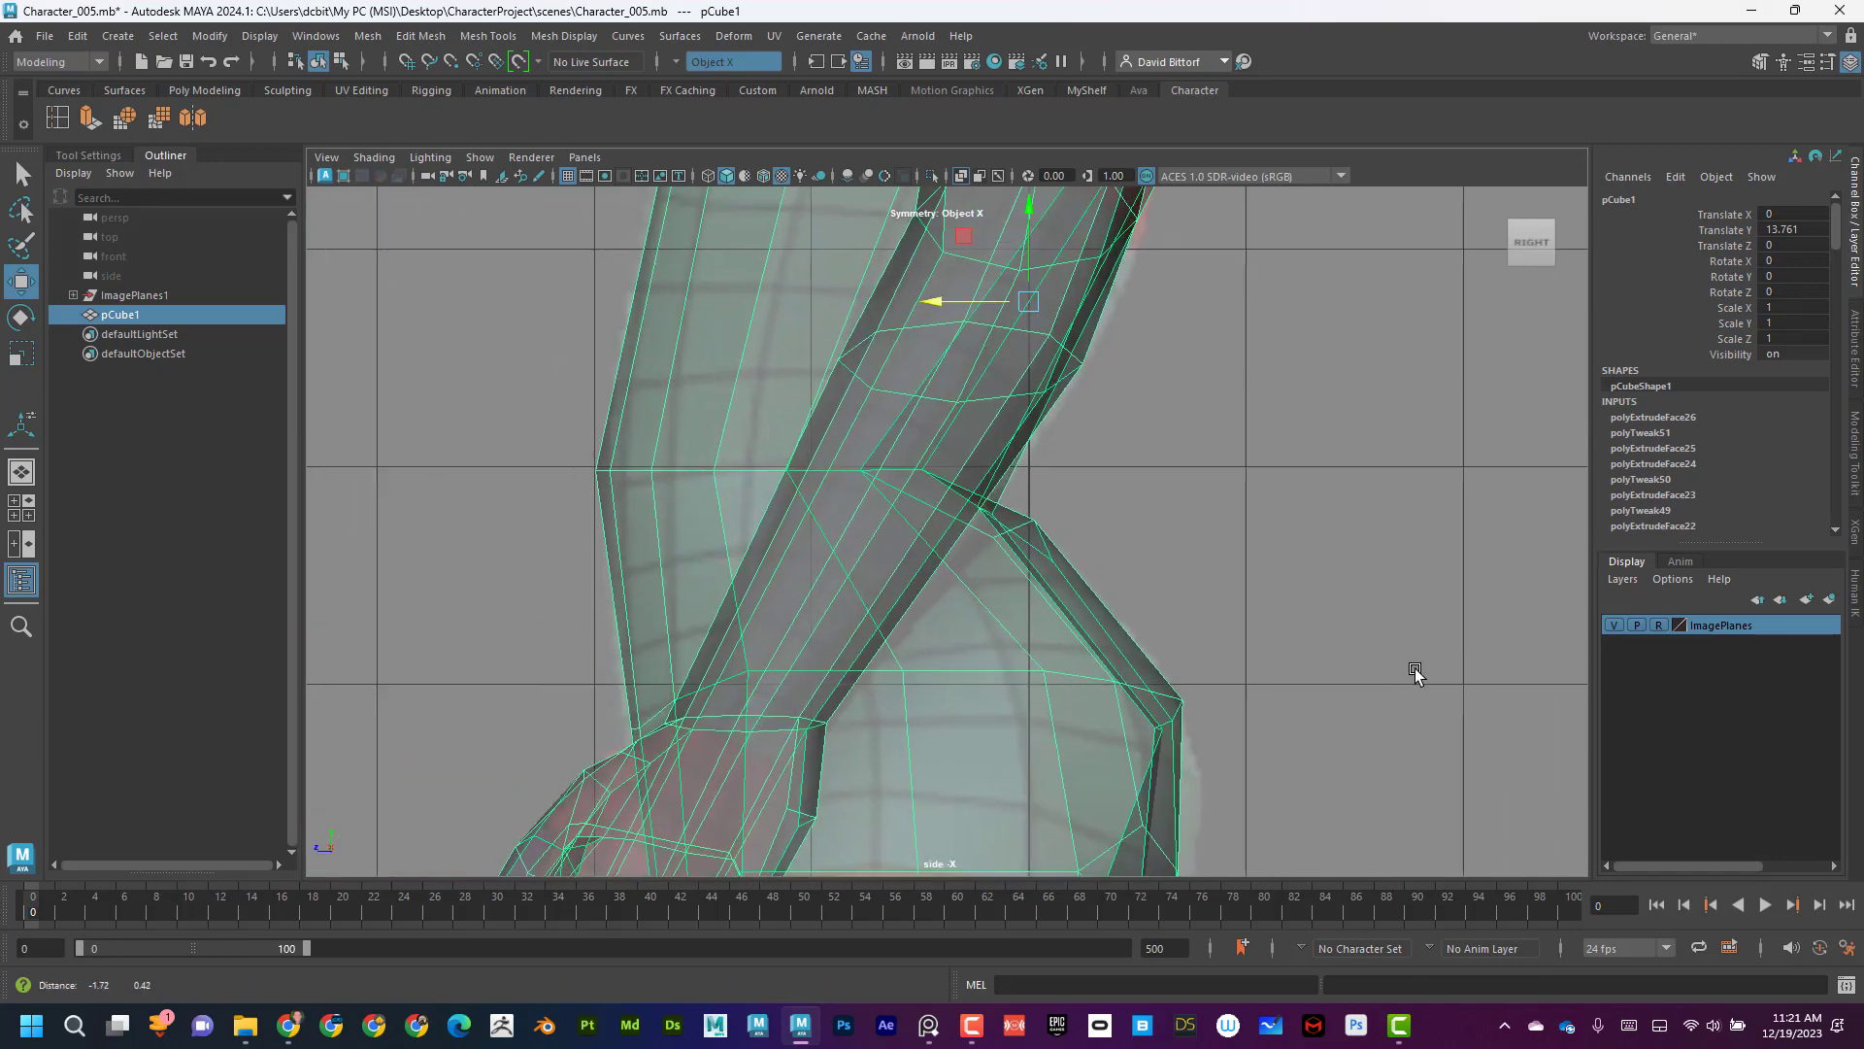
scroll(1200, 610, down, 5)
key(space)
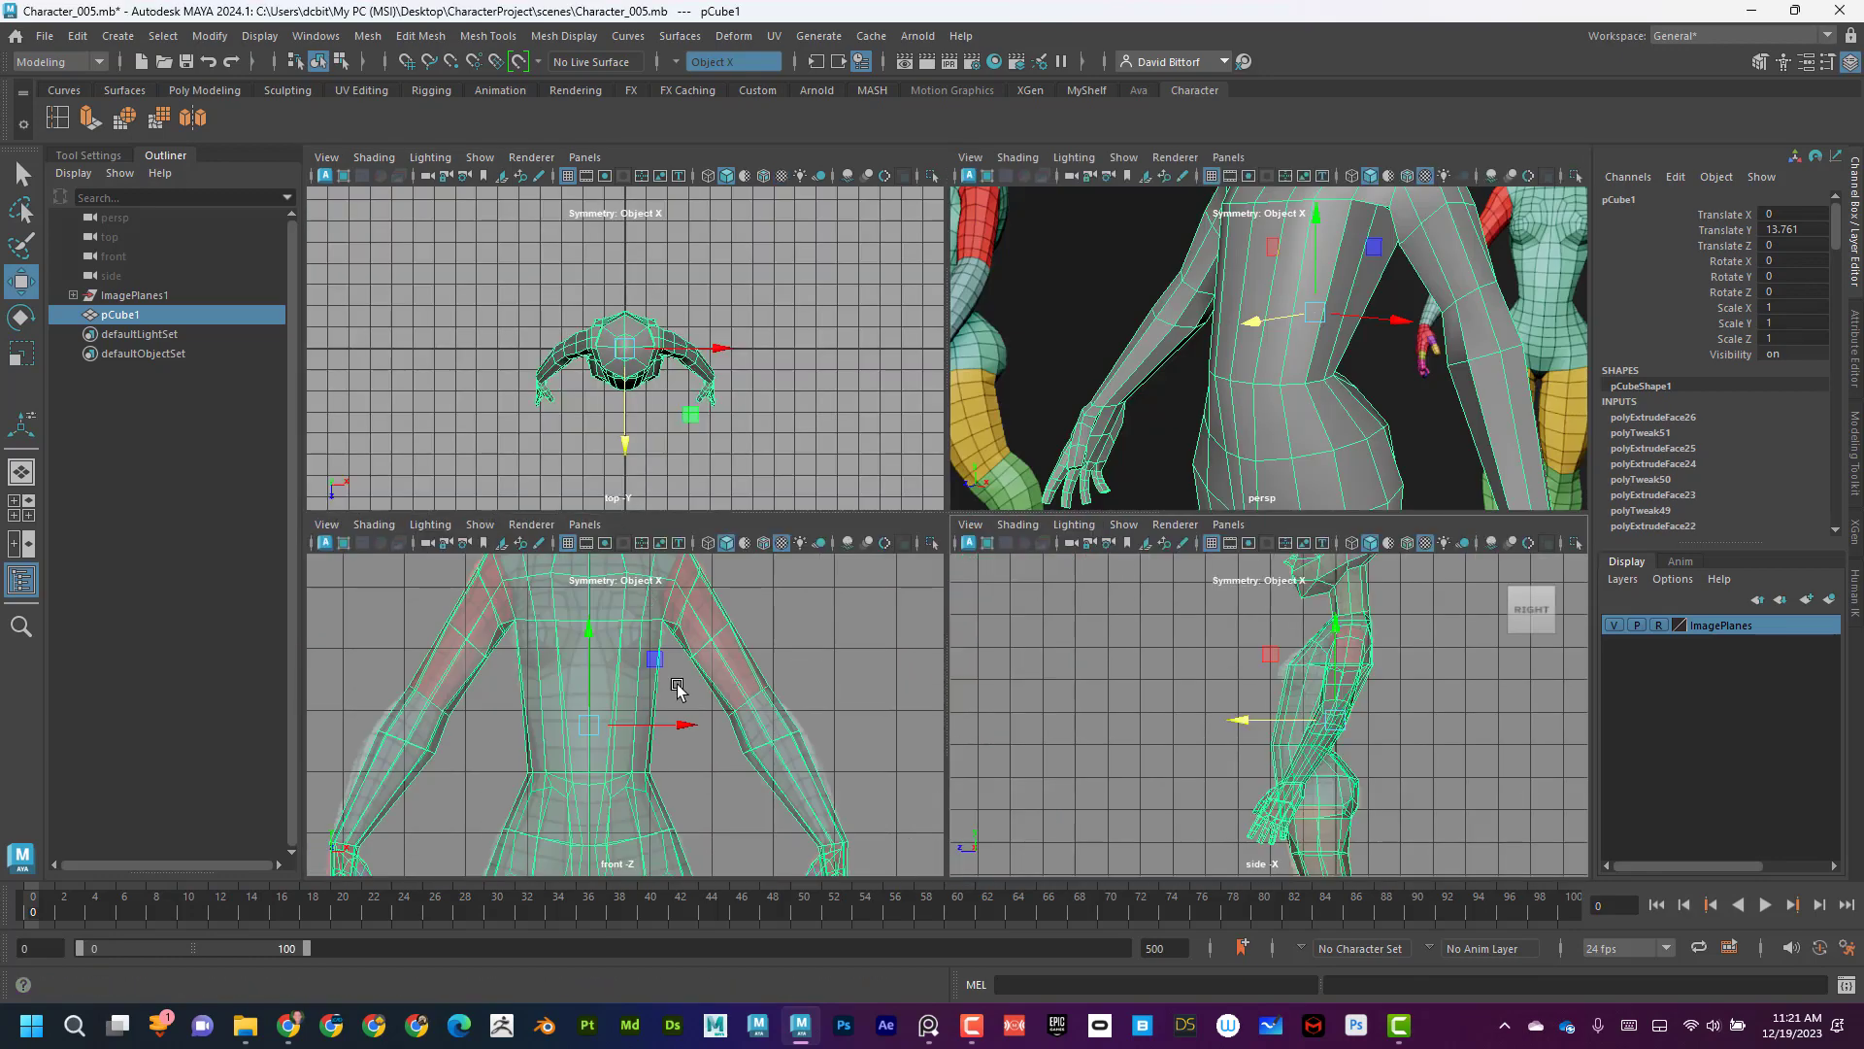
click(59, 120)
drag(614, 691, 615, 678)
mouse_move(1335, 301)
alt+mouse_down()
mouse_move(1249, 383)
mouse_move(1248, 408)
mouse_move(1243, 377)
mouse_move(1313, 305)
alt+mouse_up()
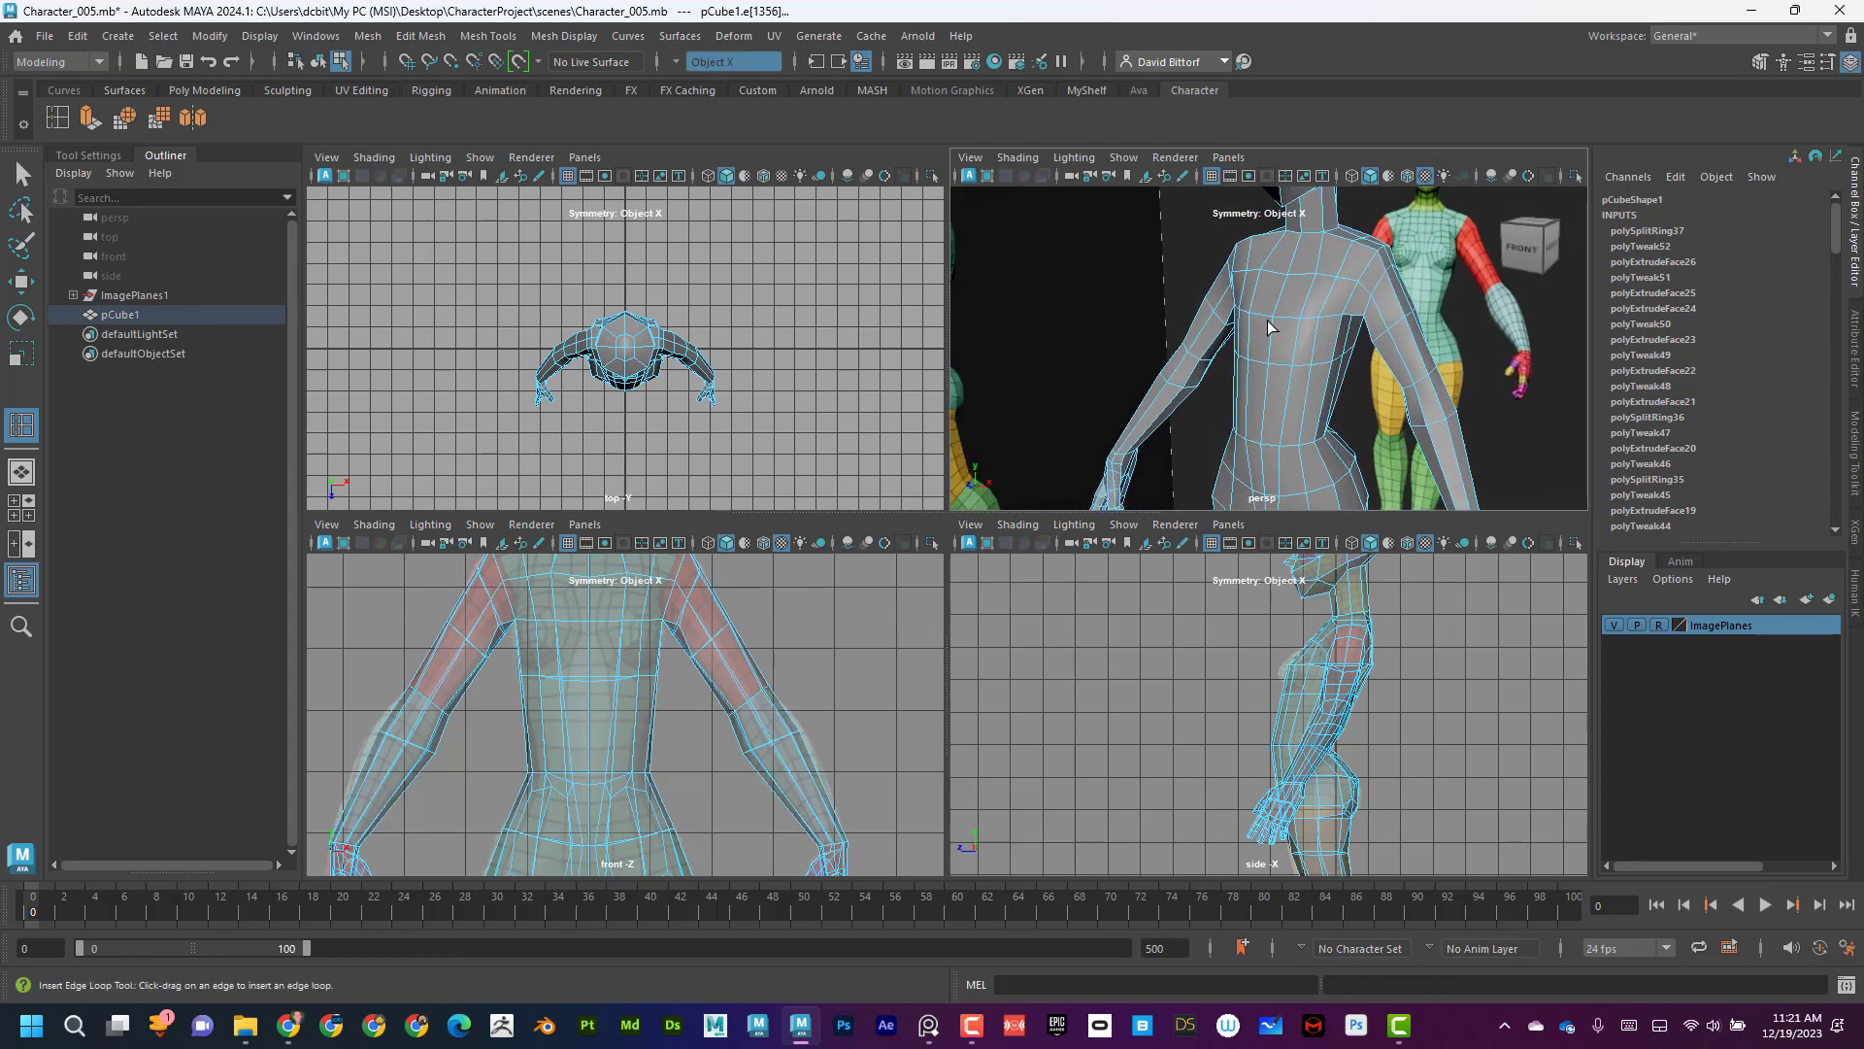
Move the front torso vertices beside the centre line inward at the chest and the waist.
click(20, 179)
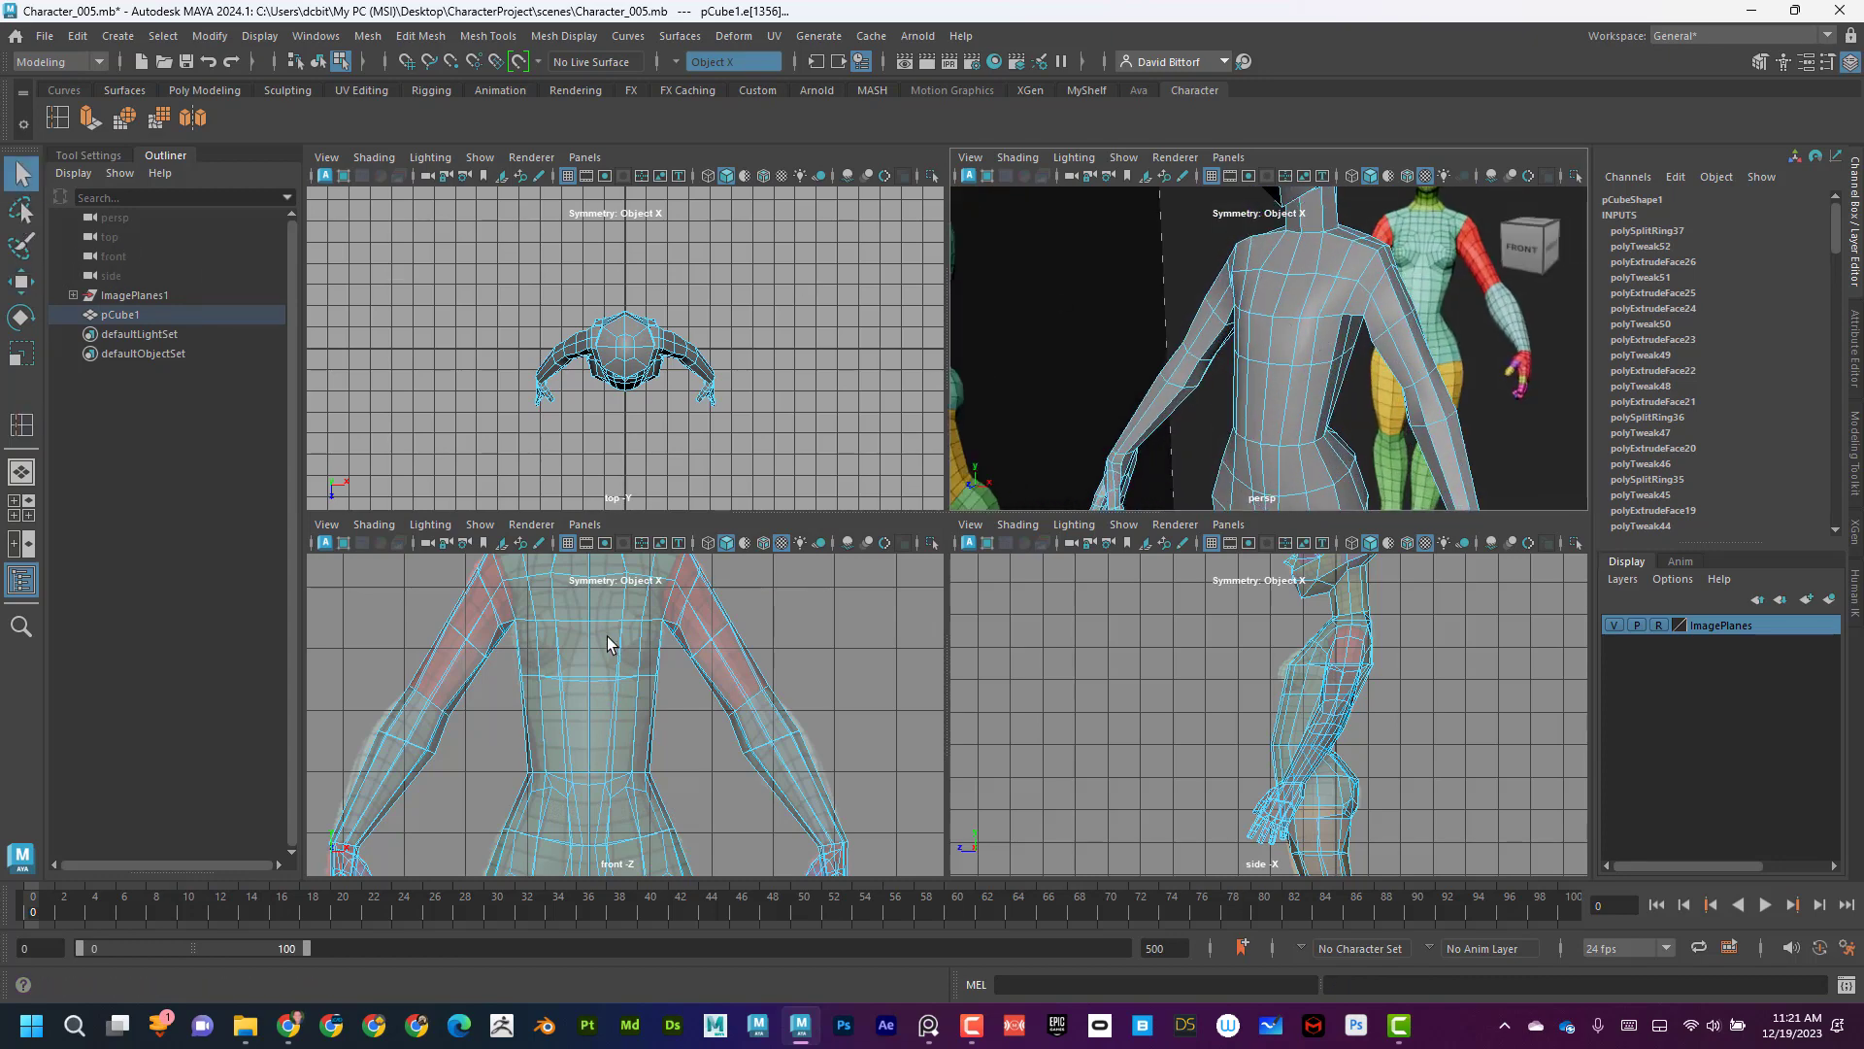
right_drag(1301, 337, 1288, 323)
click(1301, 320)
alt+drag(1301, 320, 1322, 312)
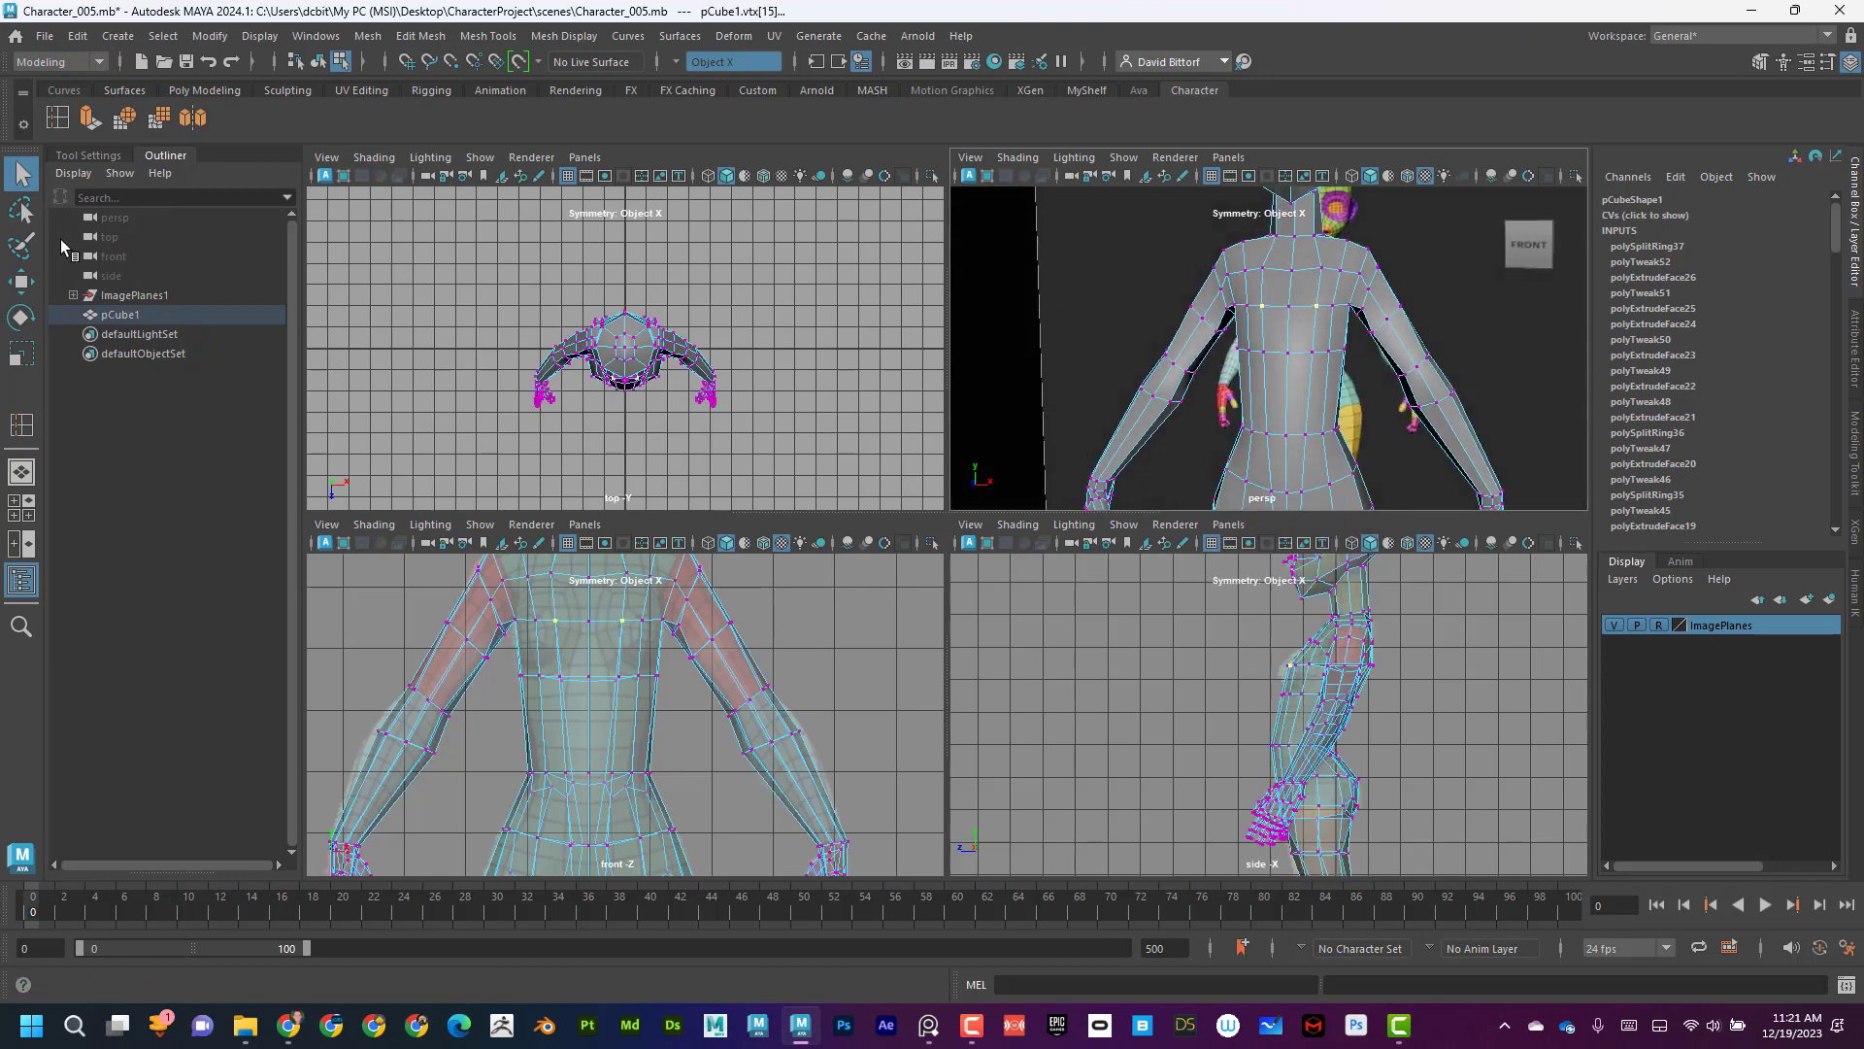
click(22, 282)
drag(701, 624, 657, 678)
click(622, 678)
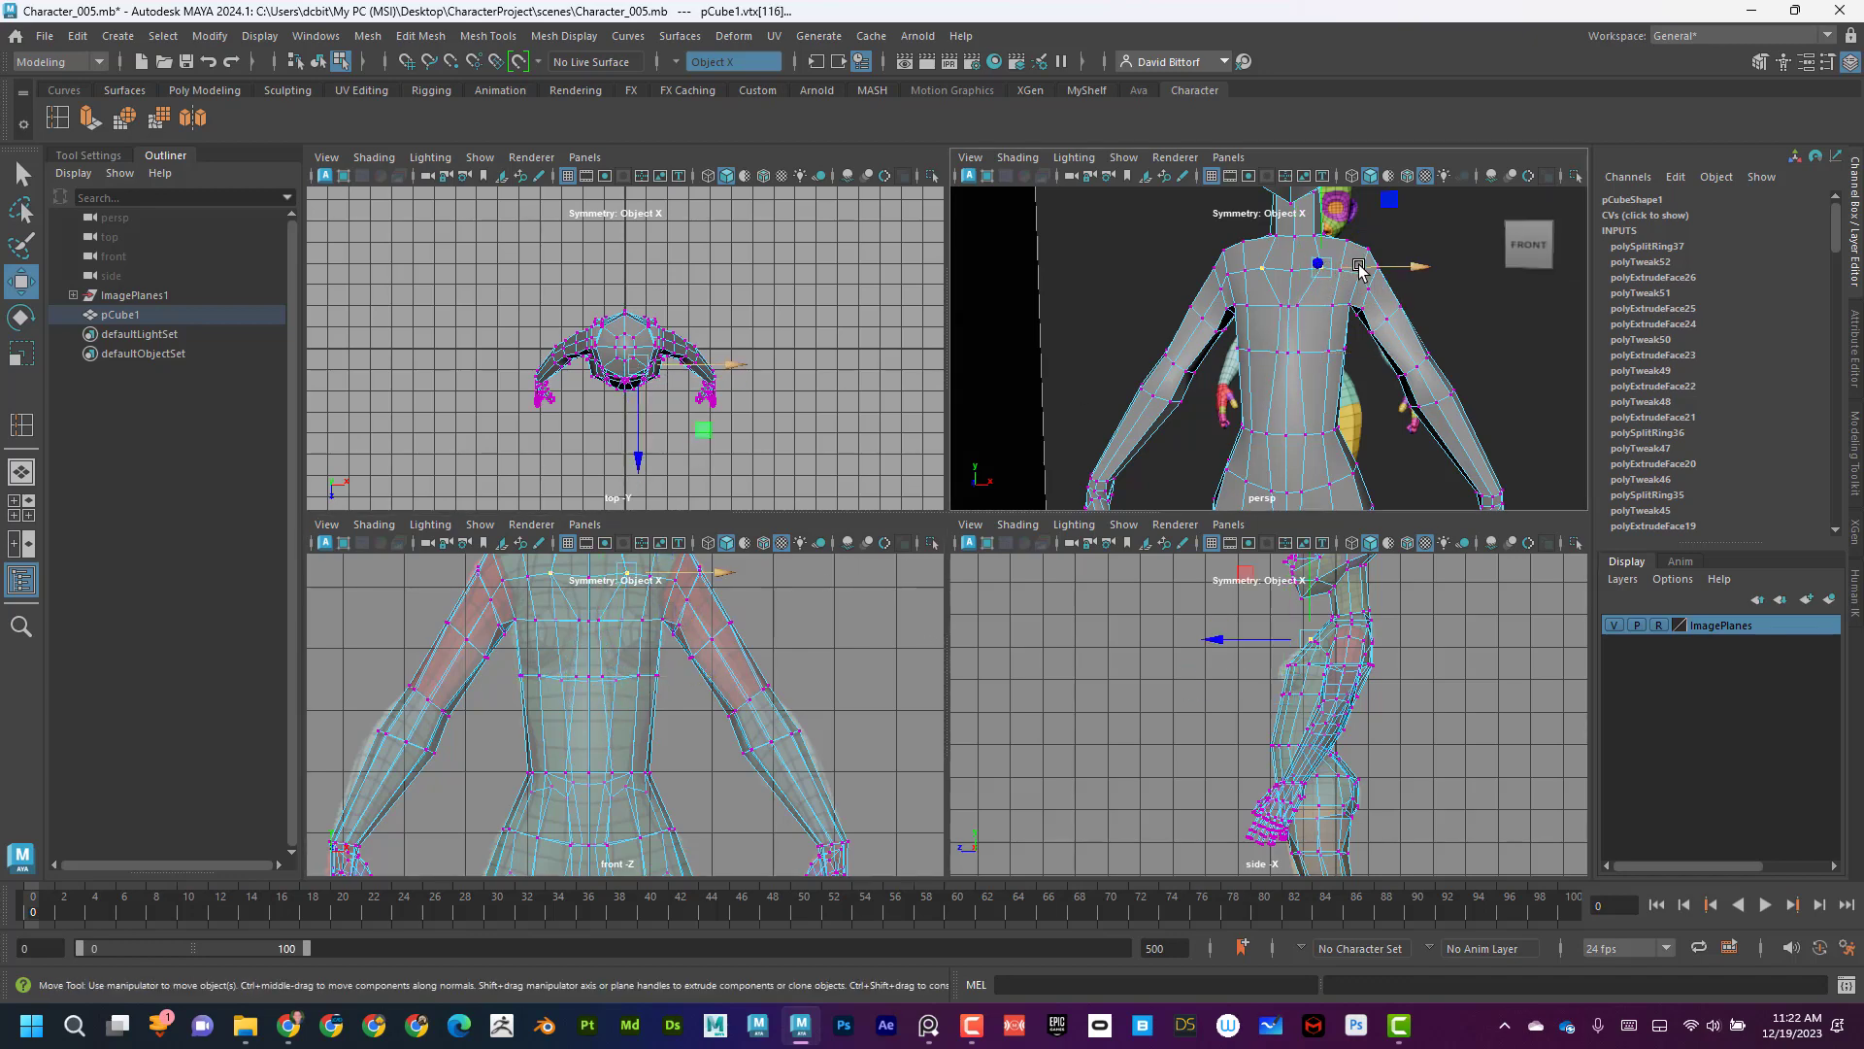
click(1313, 268)
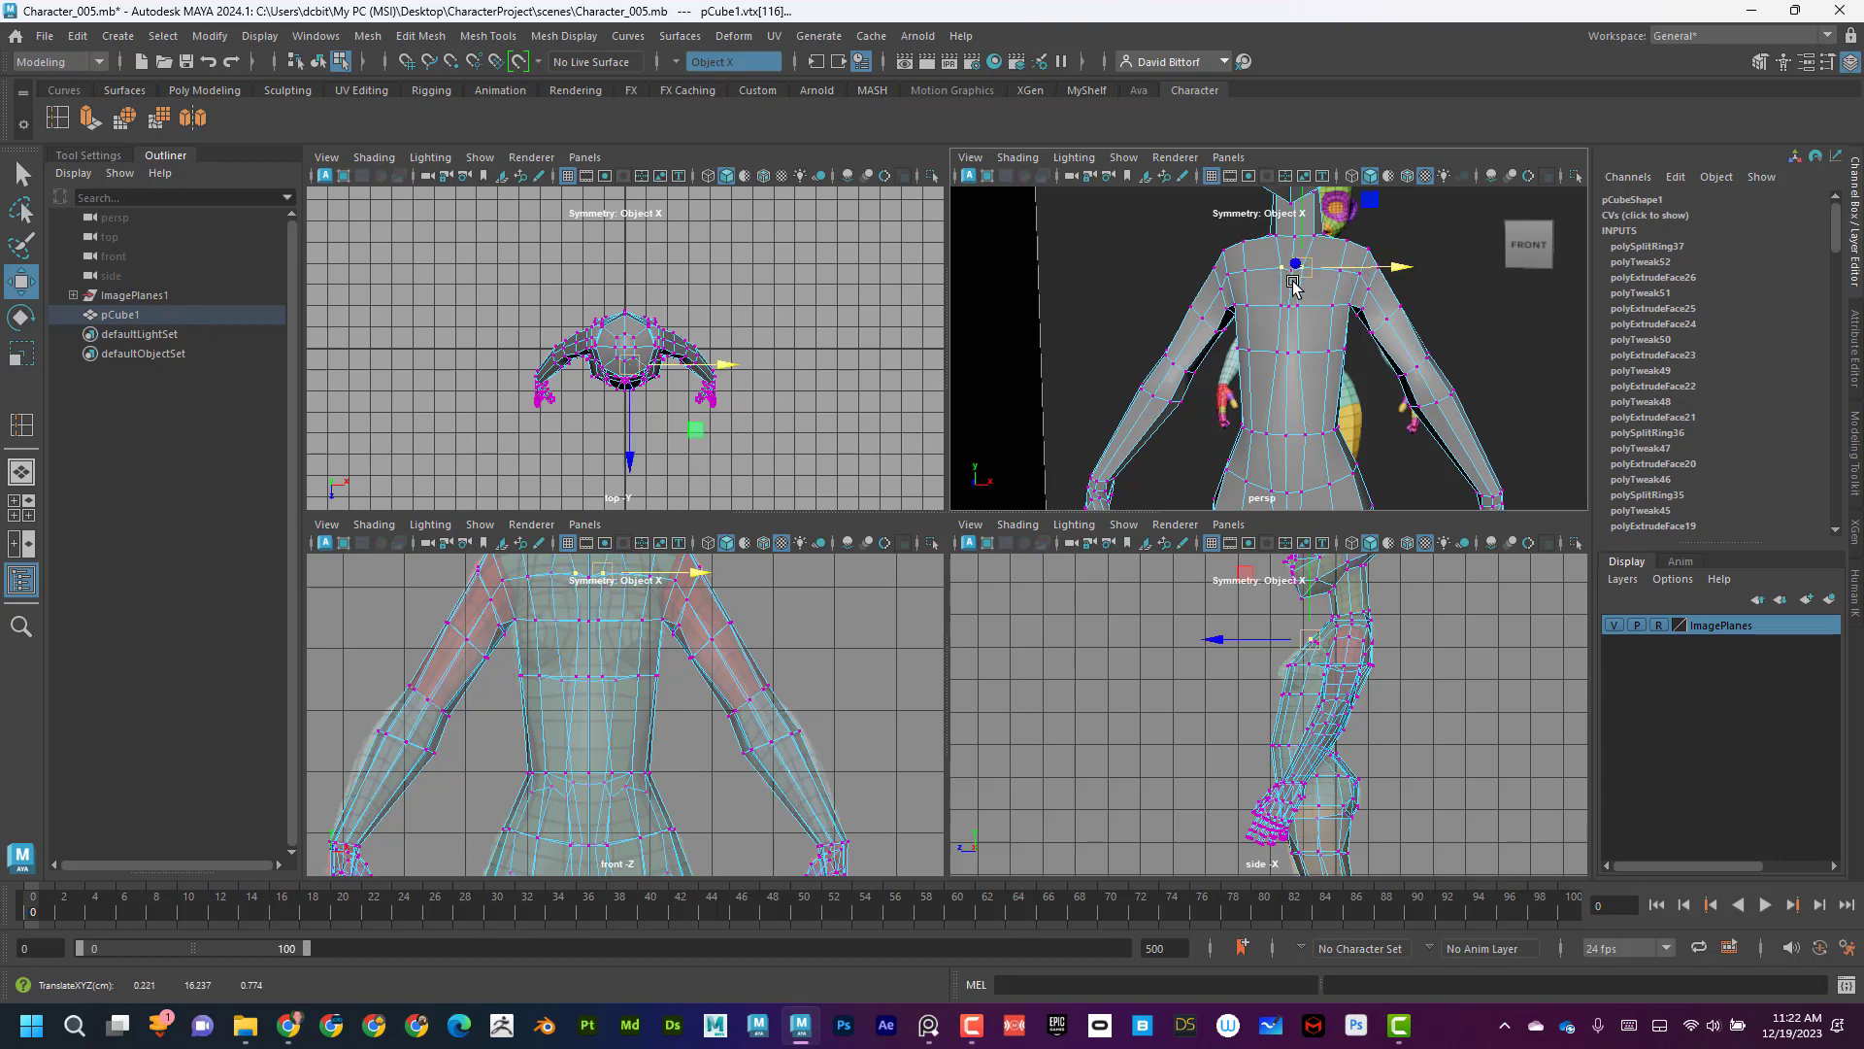
click(1306, 434)
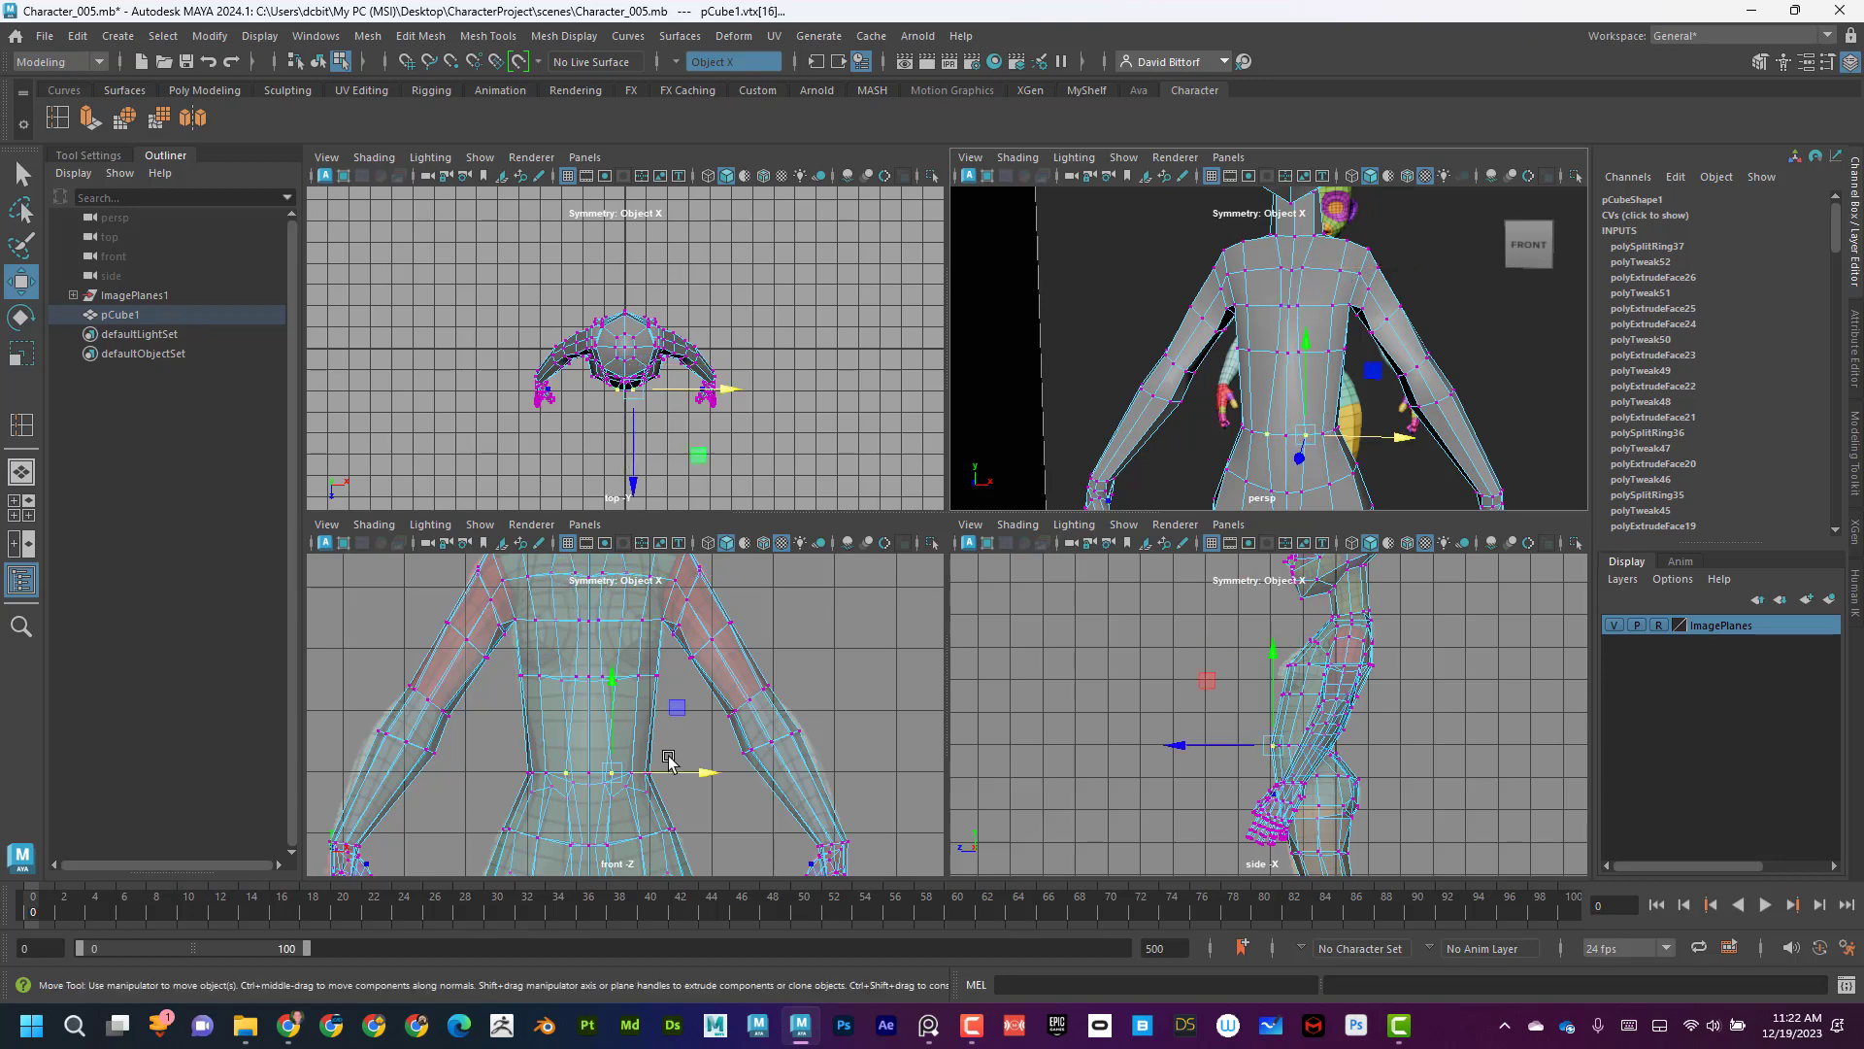
drag(702, 773, 700, 774)
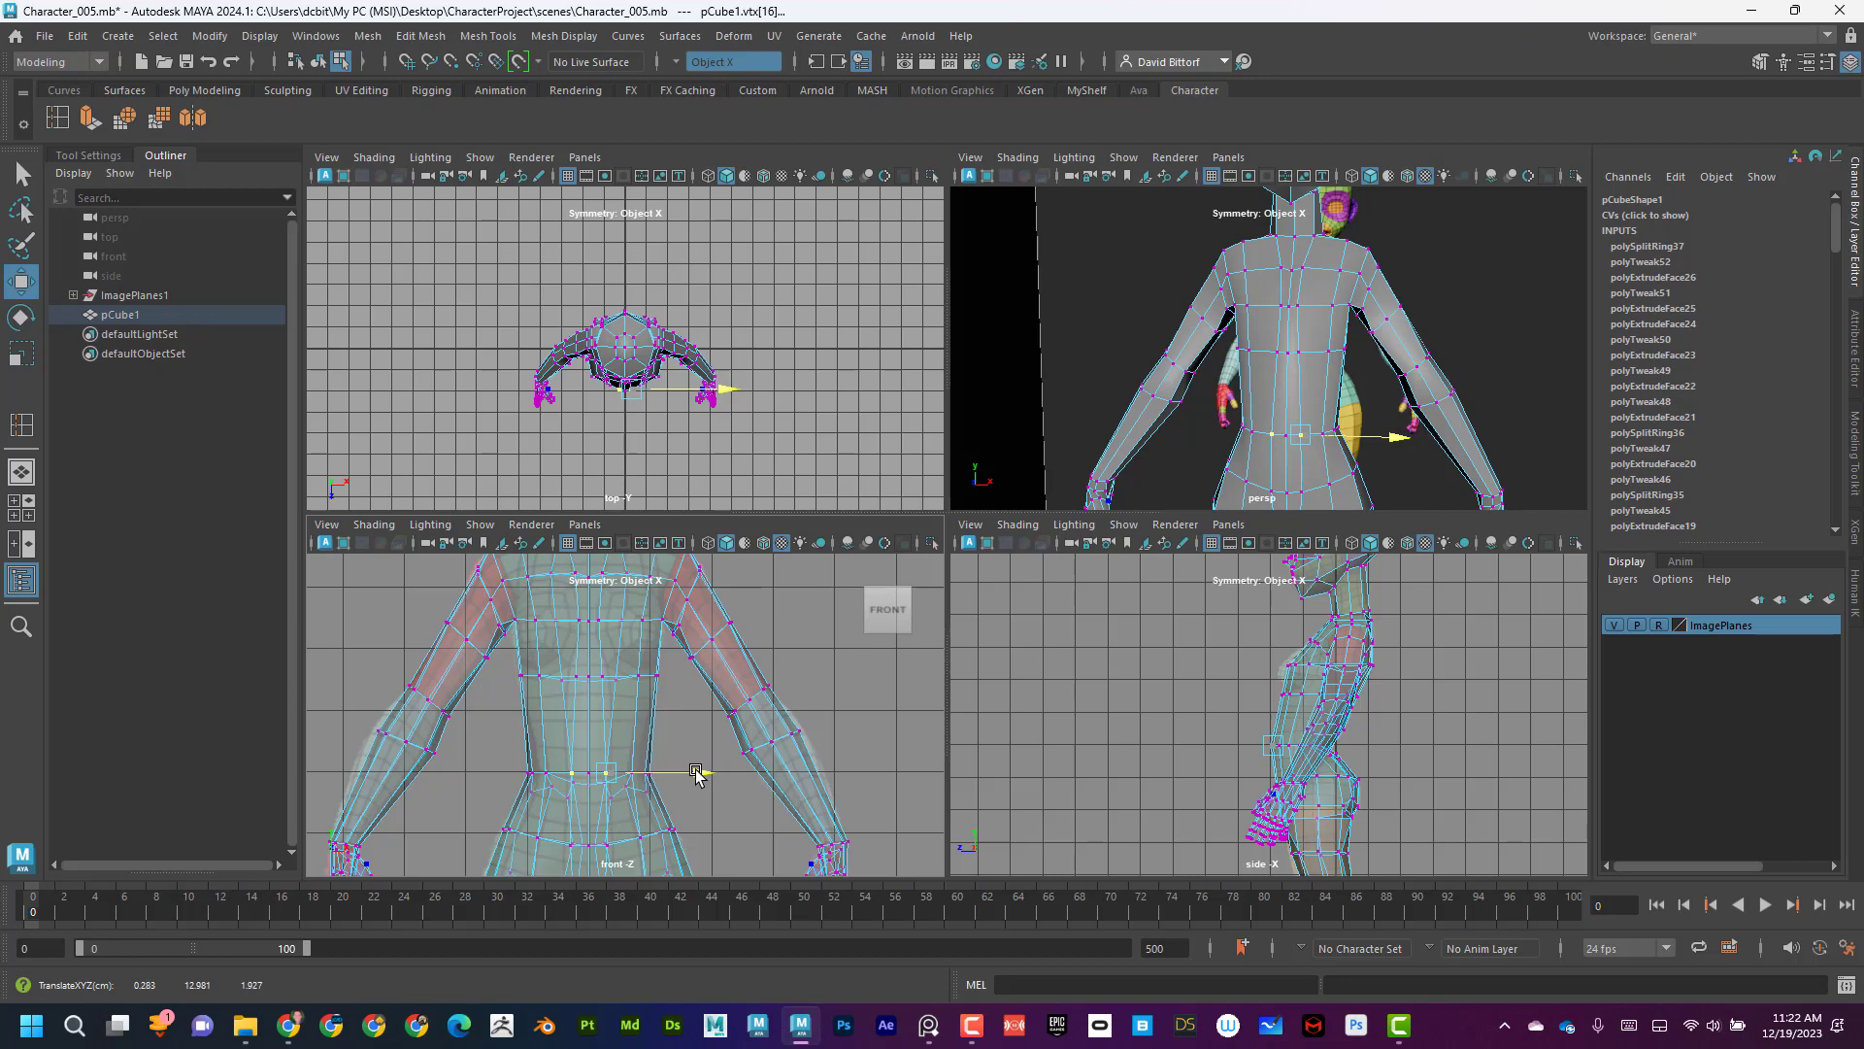
Extrude the four bust faces on each side of the chest and scale the extruded faces inward.
alt+drag(1355, 396, 1256, 406)
alt+right_drag(1256, 406, 1198, 374)
alt+drag(1199, 373, 1360, 309)
alt+right_drag(1361, 309, 1422, 313)
alt+drag(1359, 313, 1457, 309)
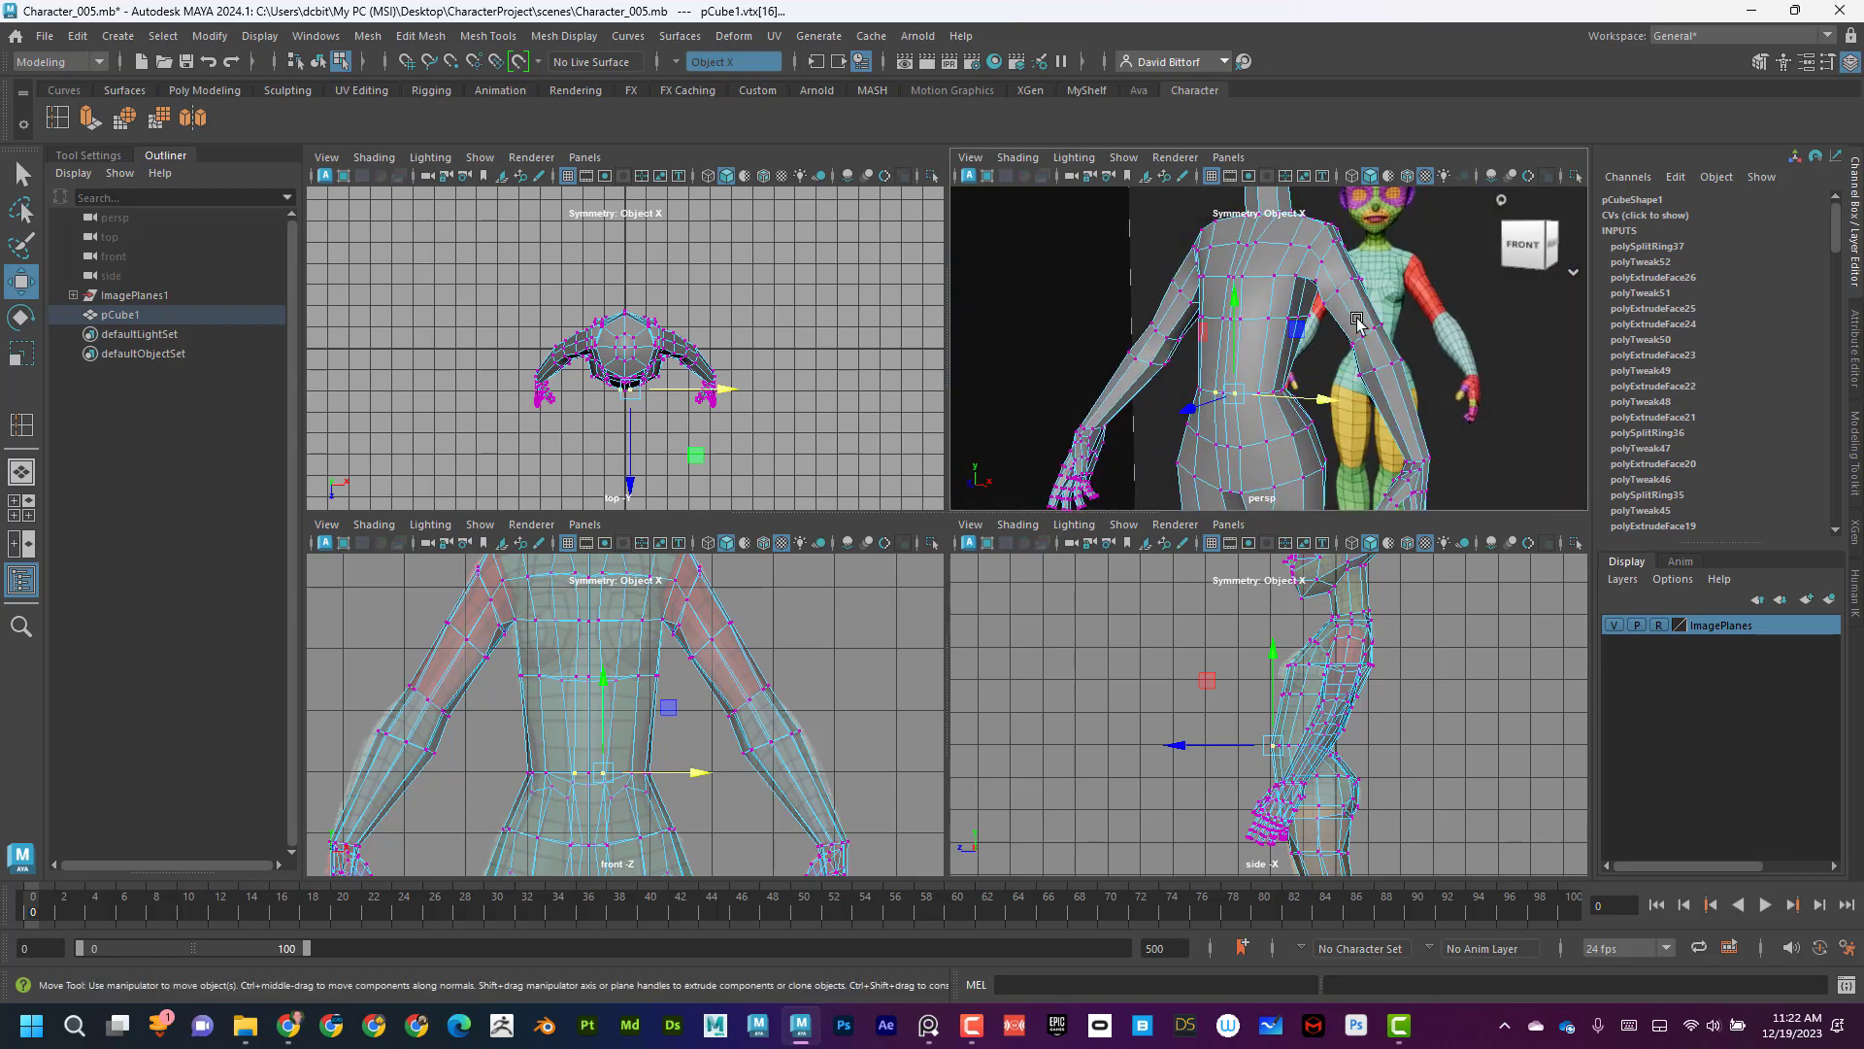
scroll(1357, 312, up, 3)
right_drag(1257, 282, 1260, 332)
scroll(1285, 277, up, 2)
alt+middle_drag(1285, 277, 1279, 386)
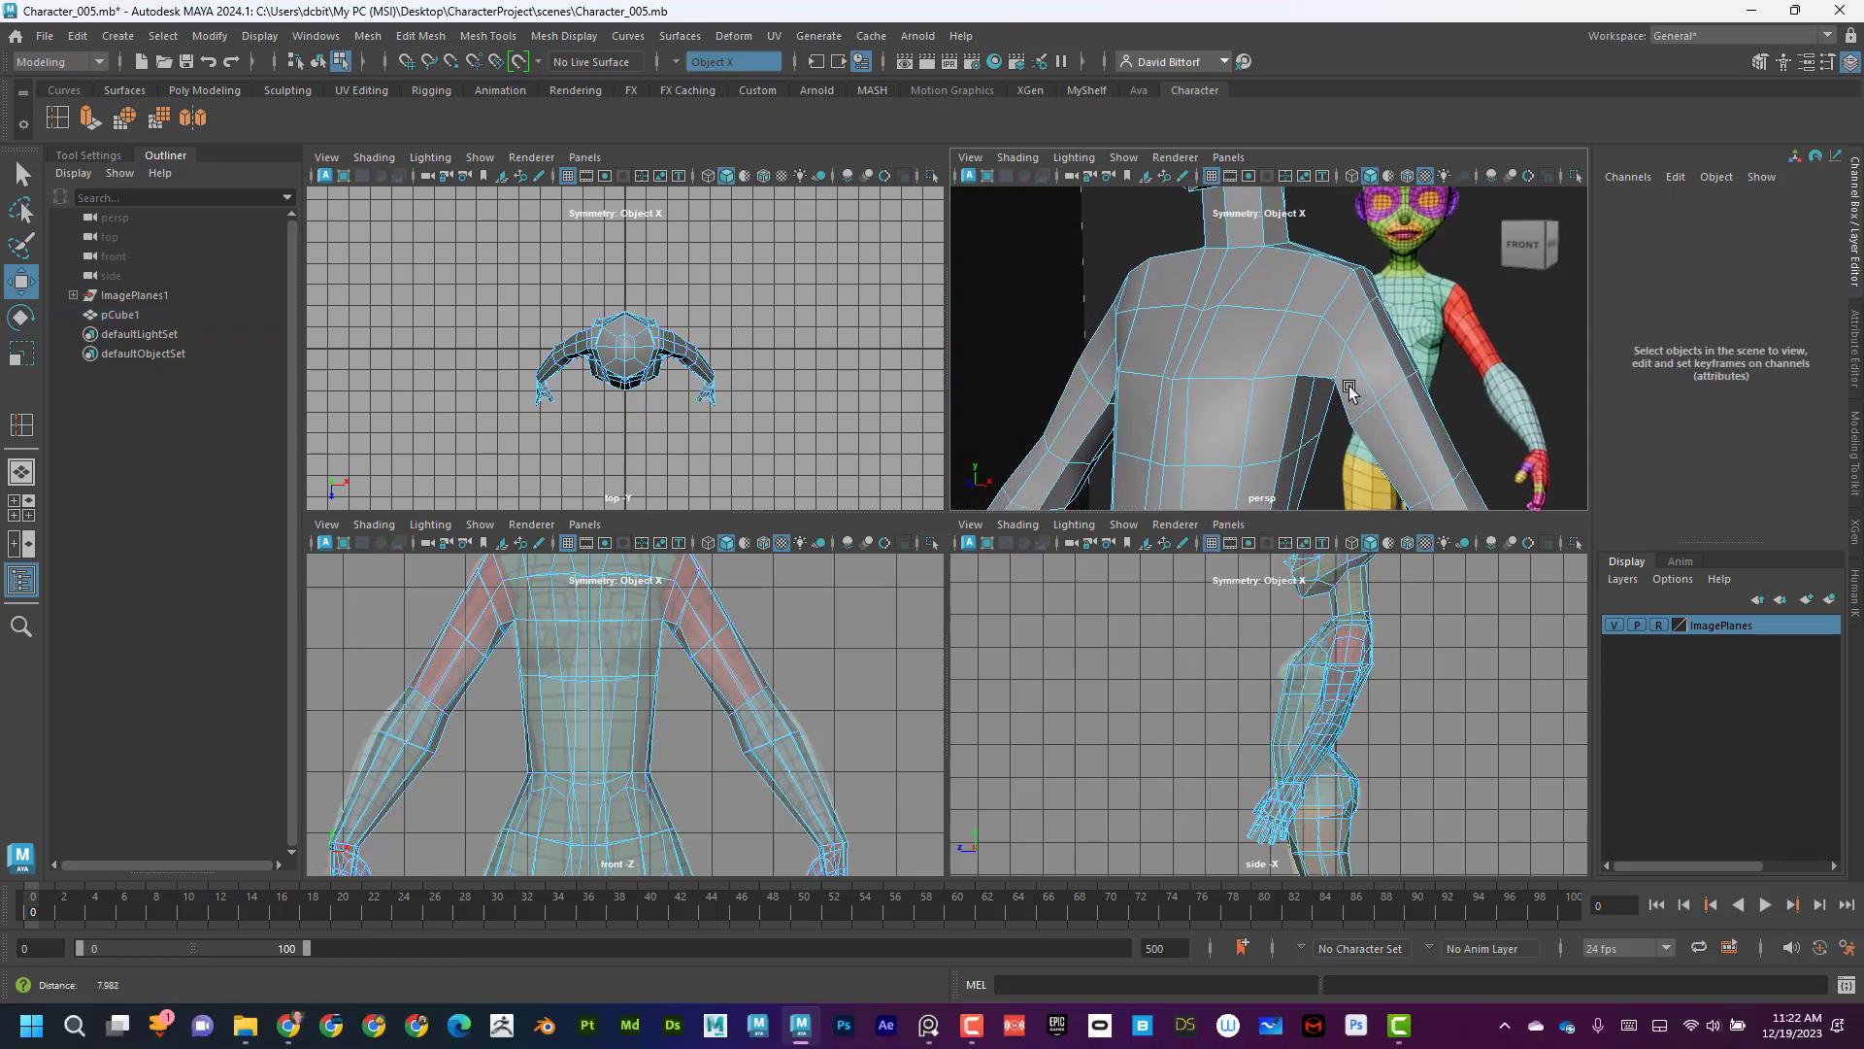
click(1243, 349)
click(1273, 417)
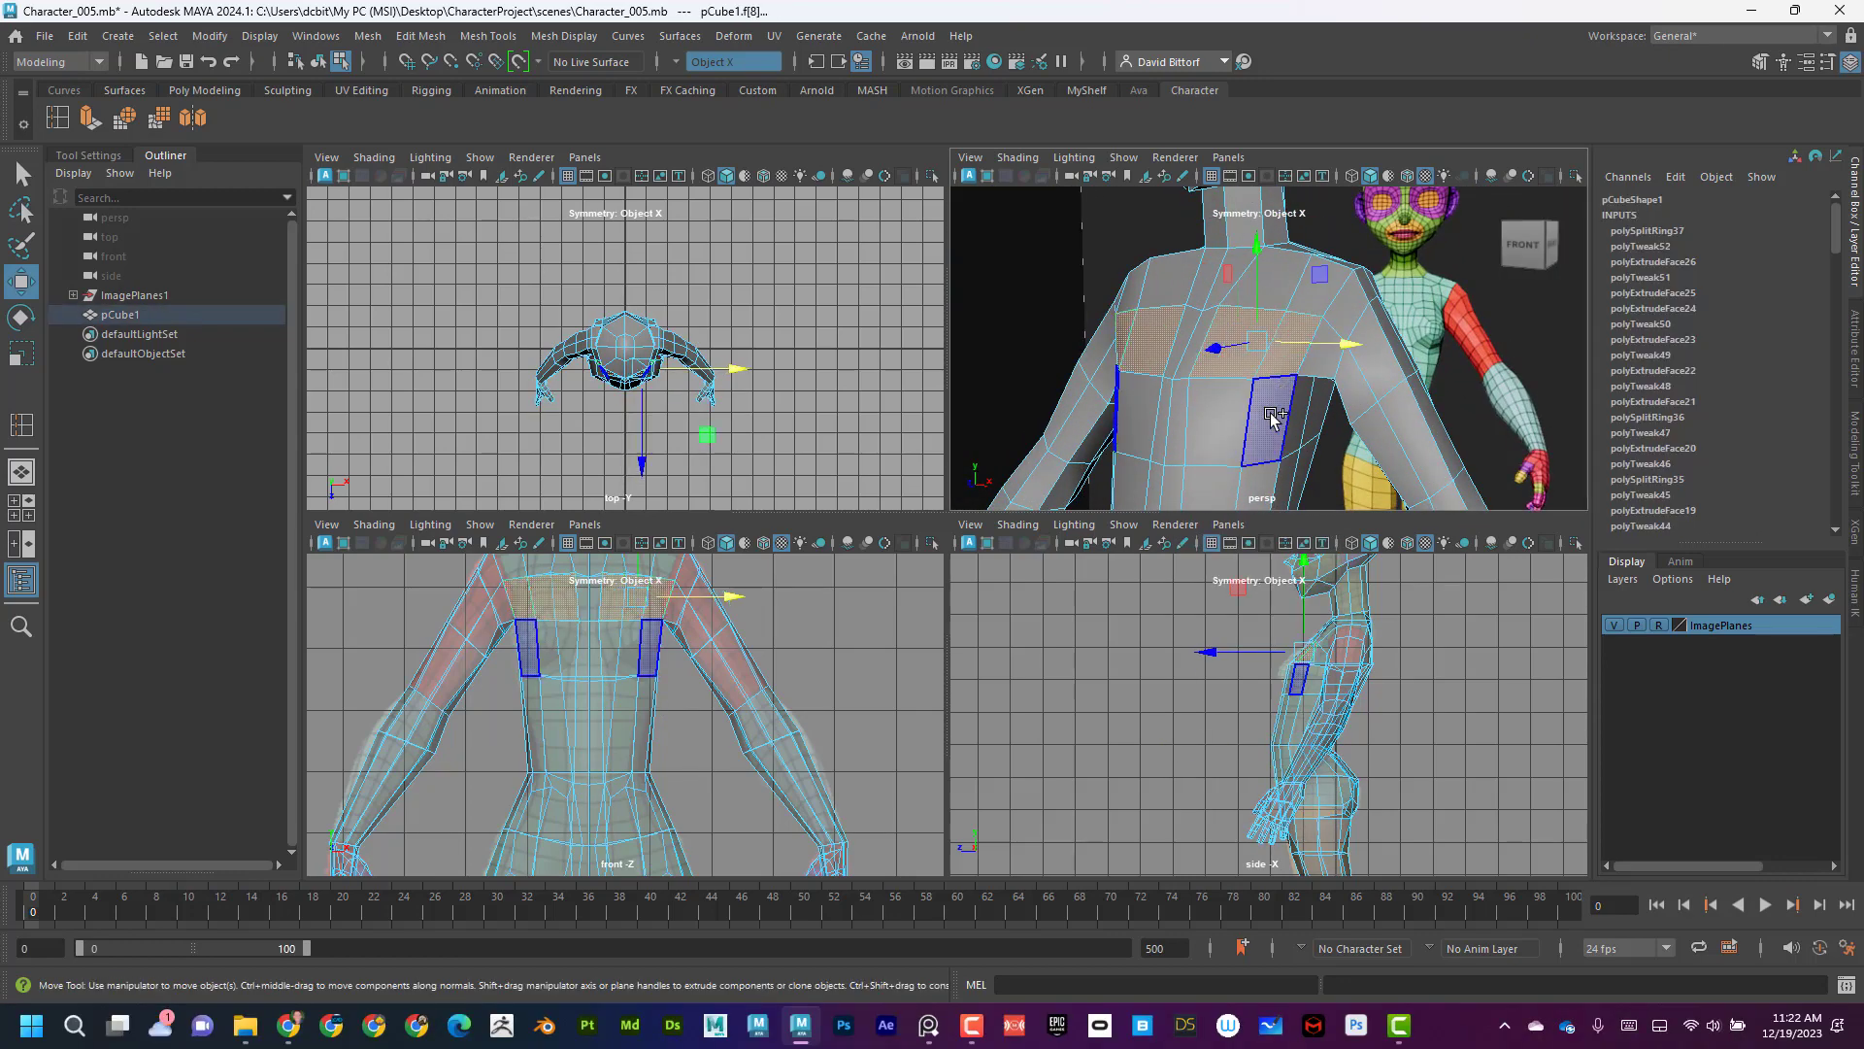
shift+click(1273, 418)
shift+click(1229, 422)
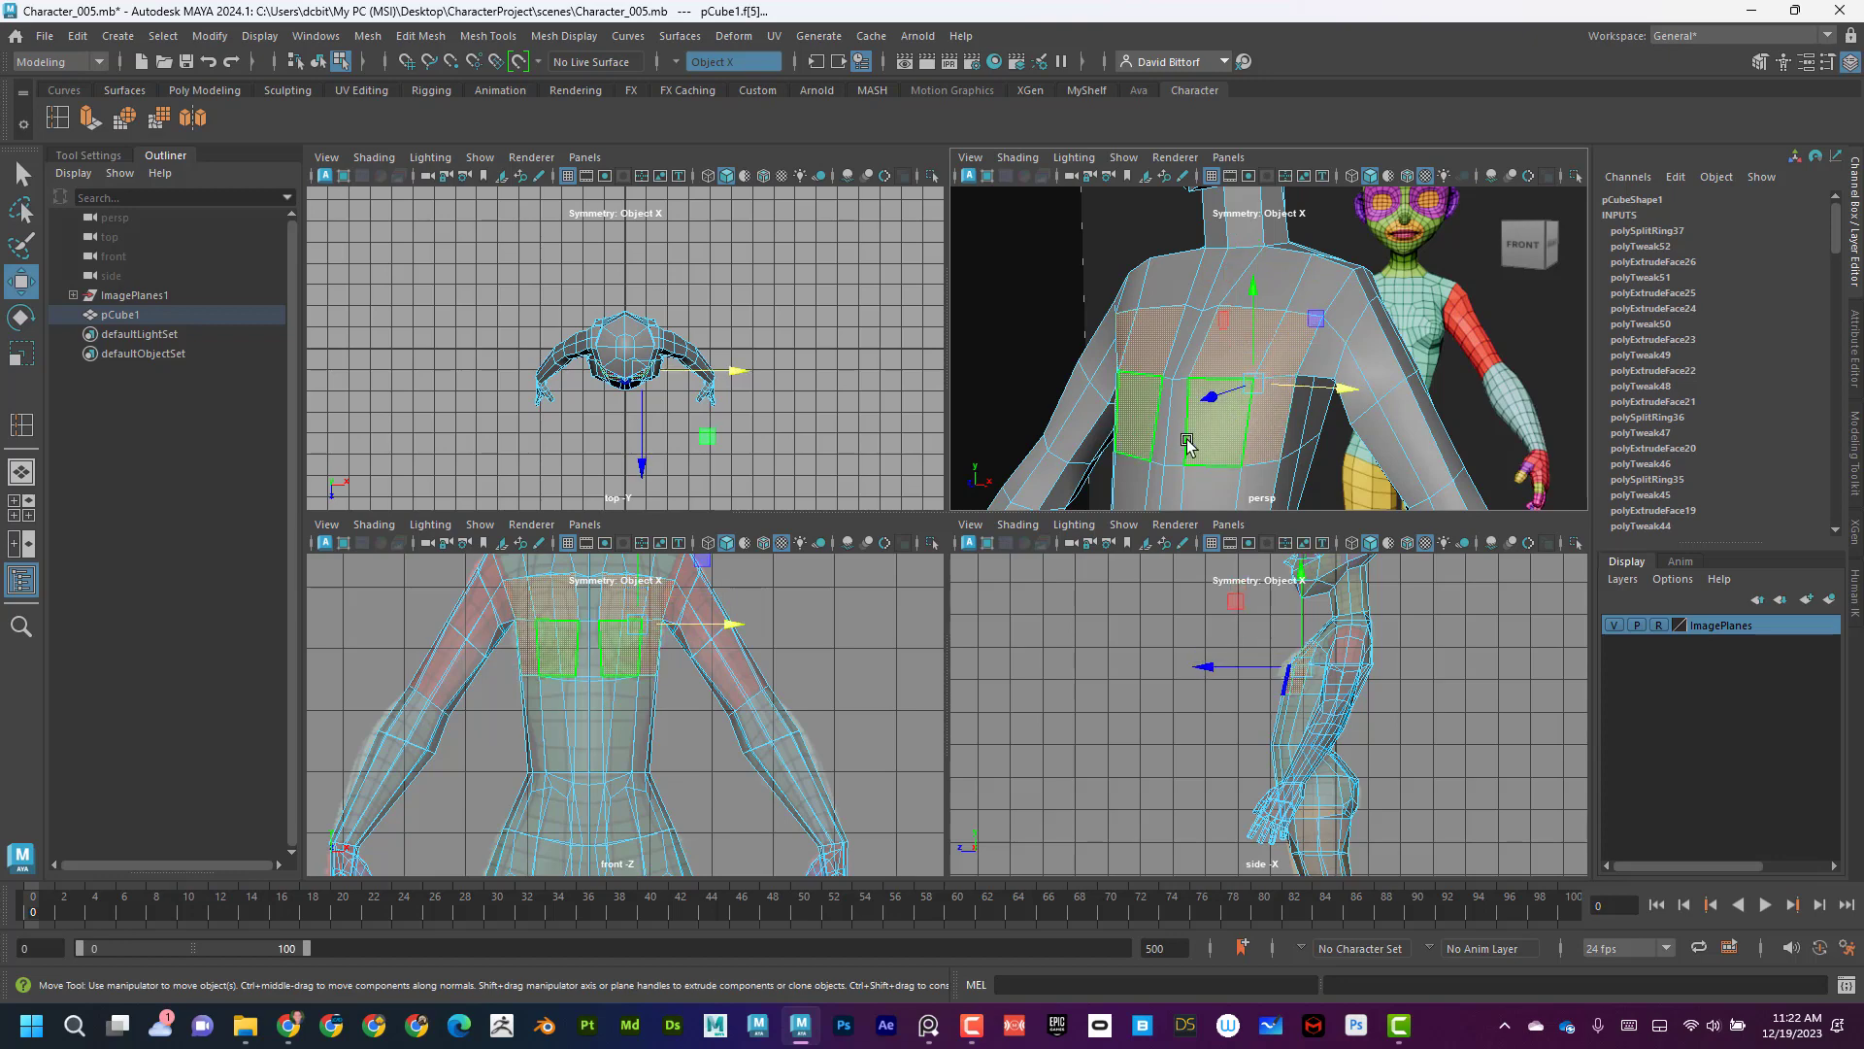
key(ctrl+e)
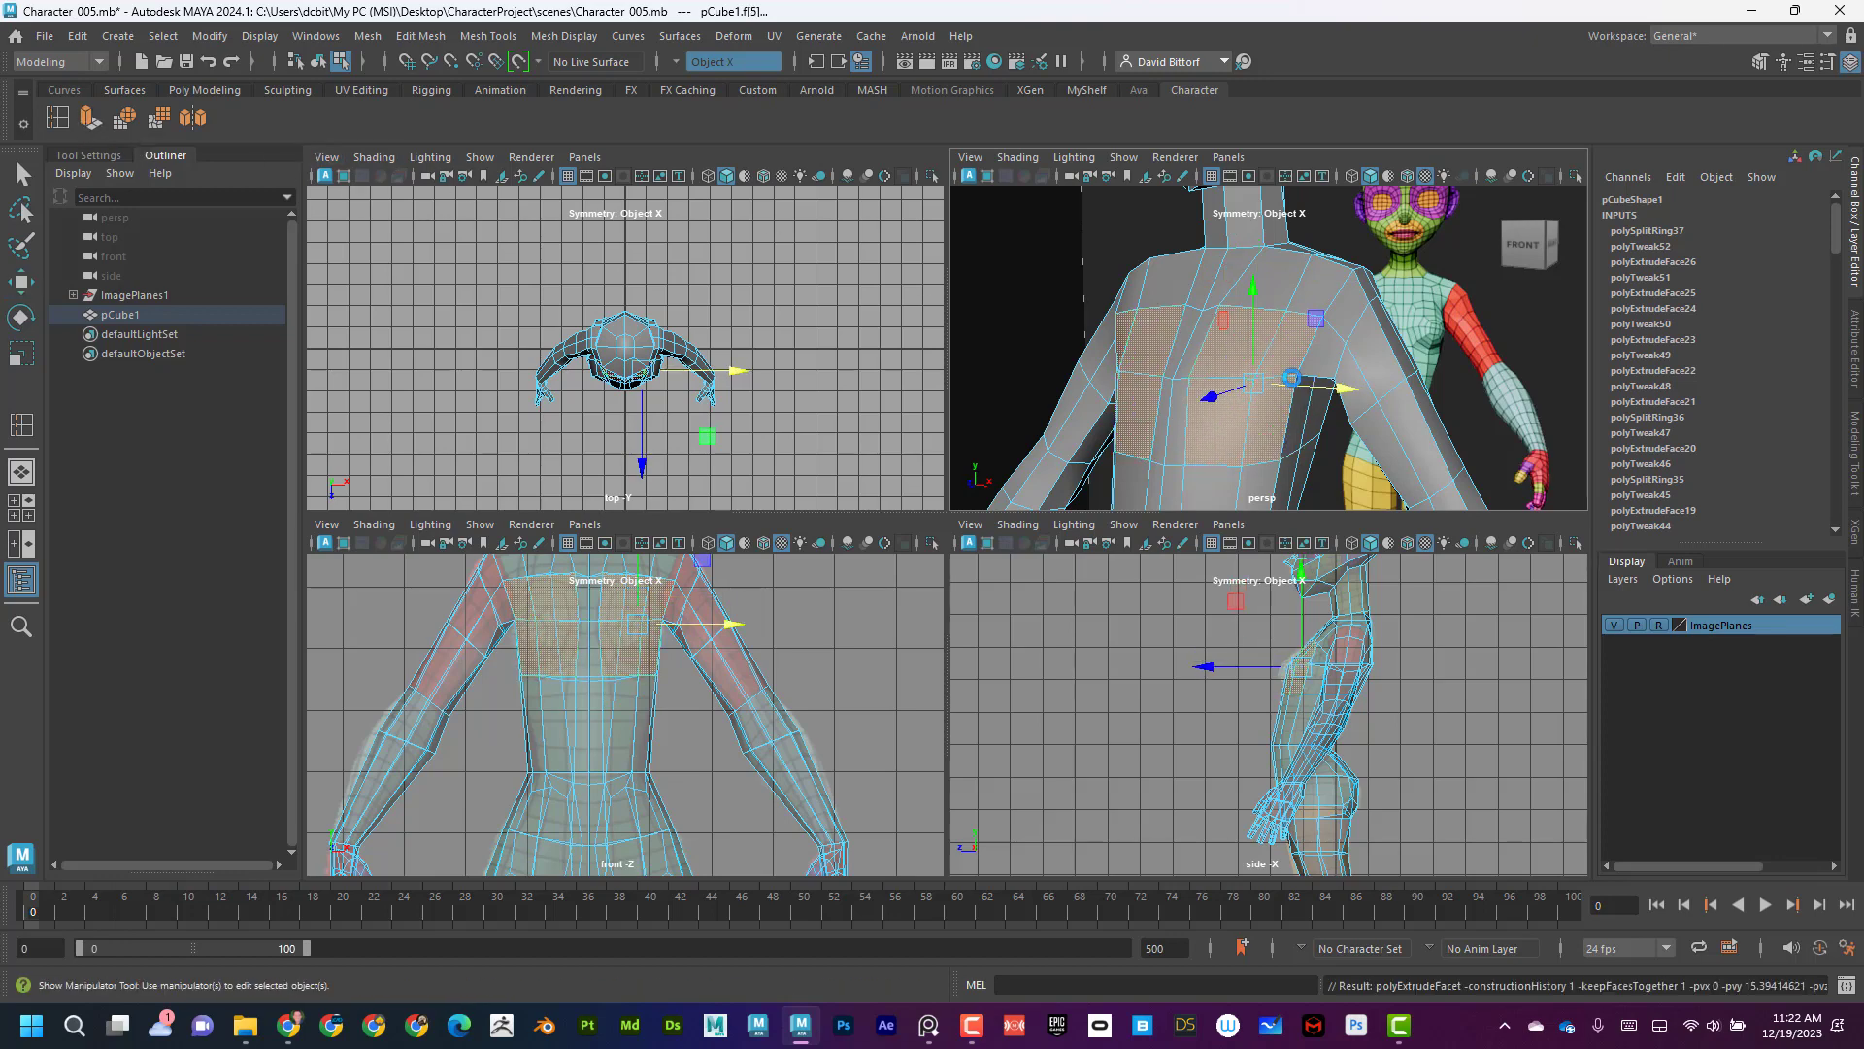
drag(1227, 423, 1204, 428)
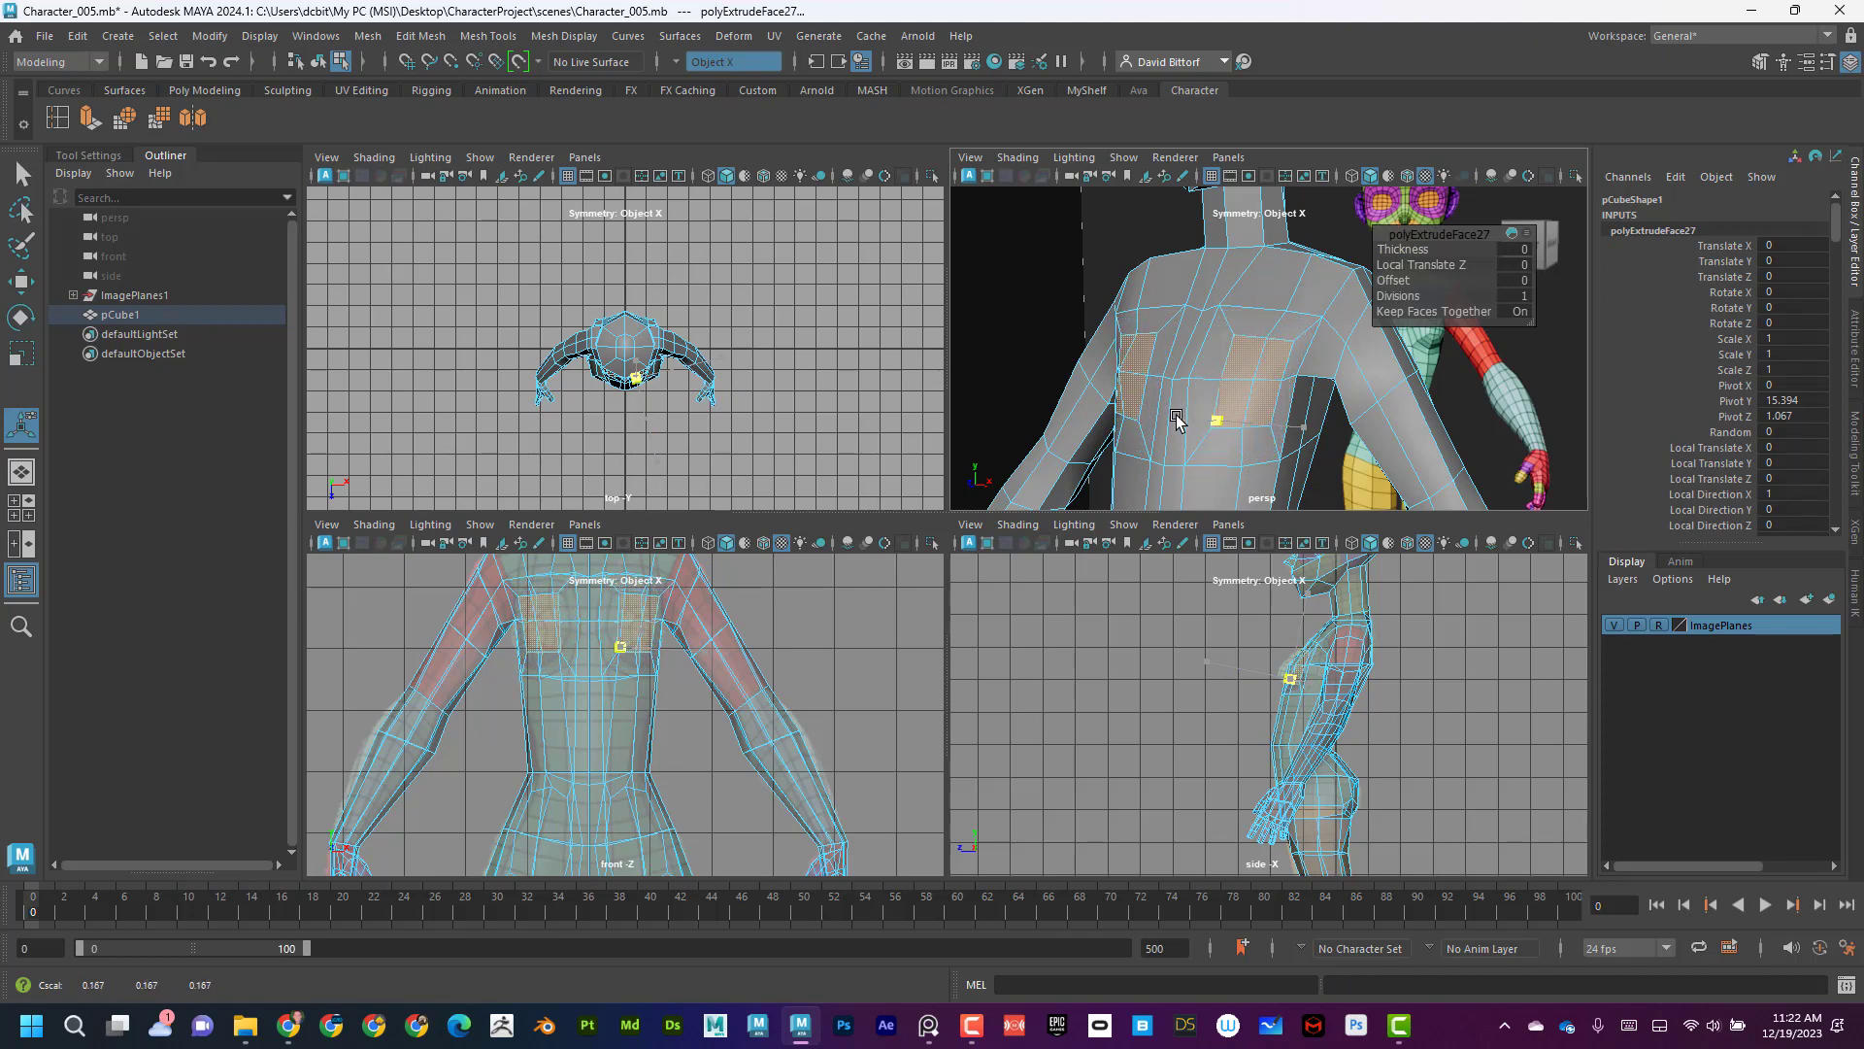
Circularize the extruded bust faces.
alt+drag(1249, 403, 1214, 309)
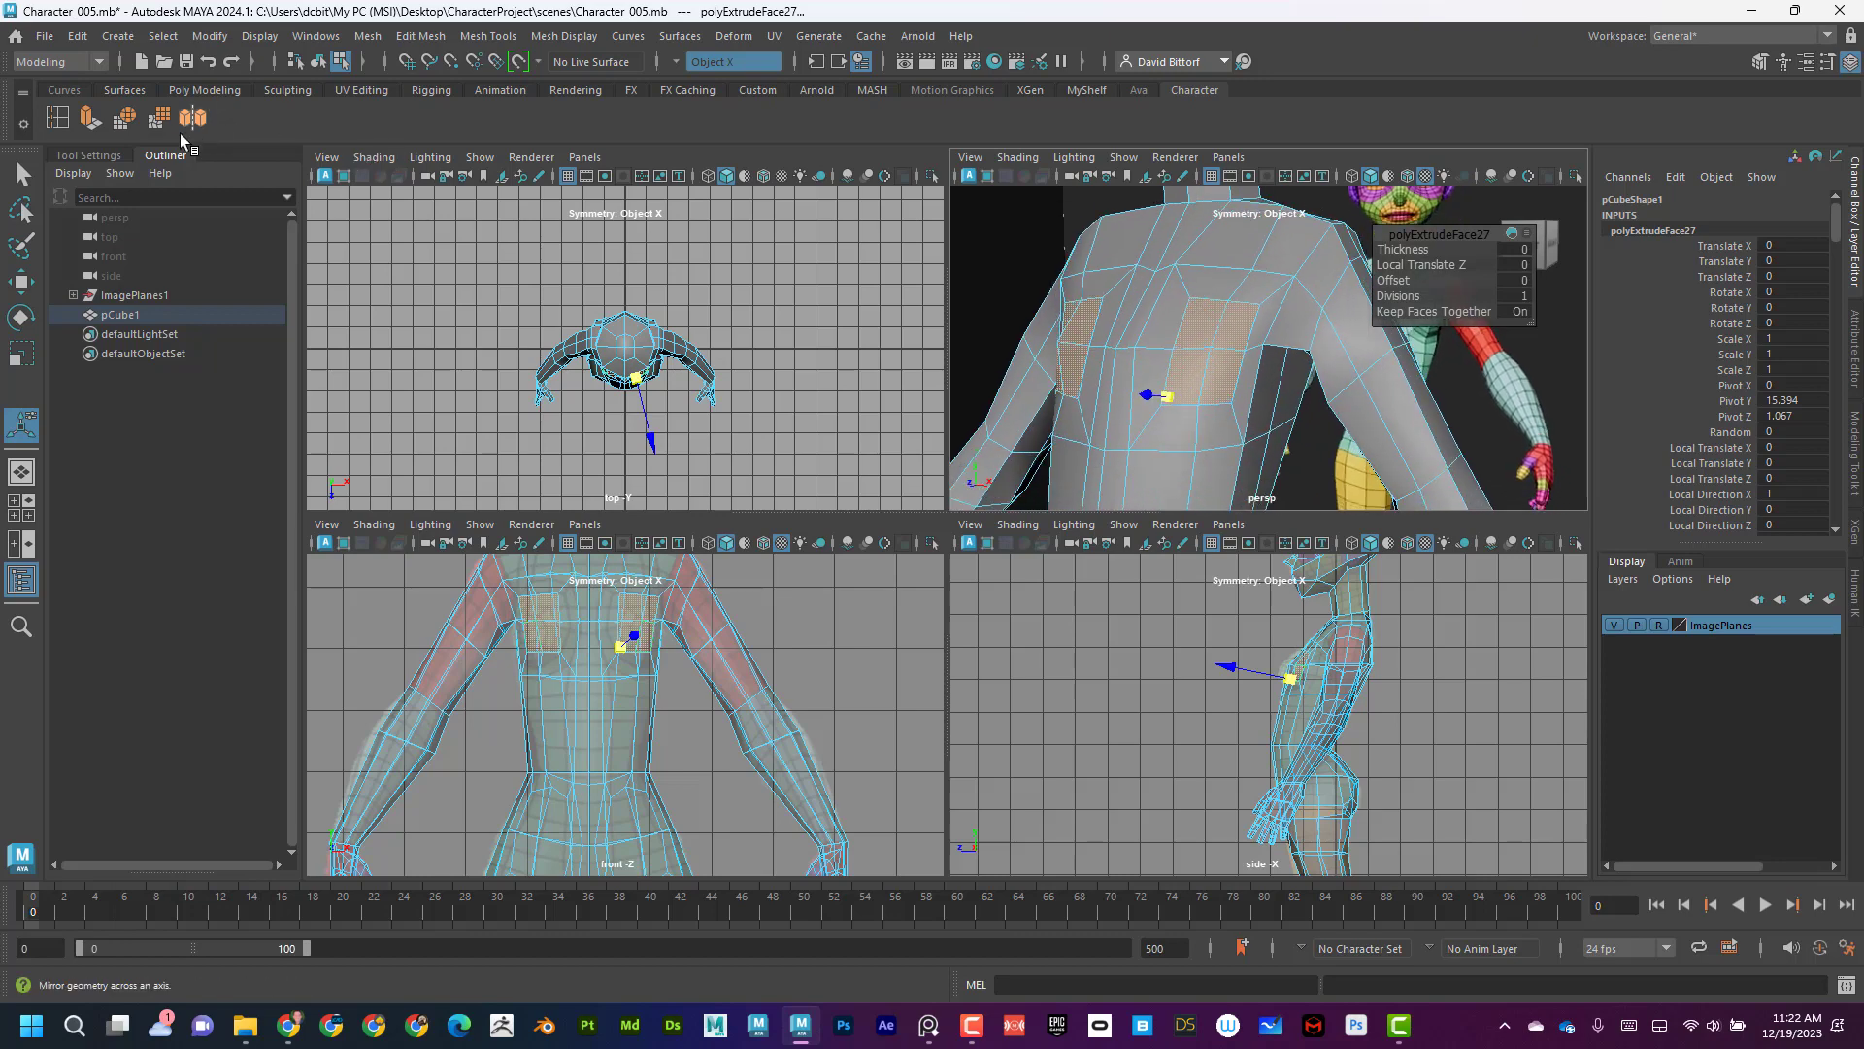
click(151, 126)
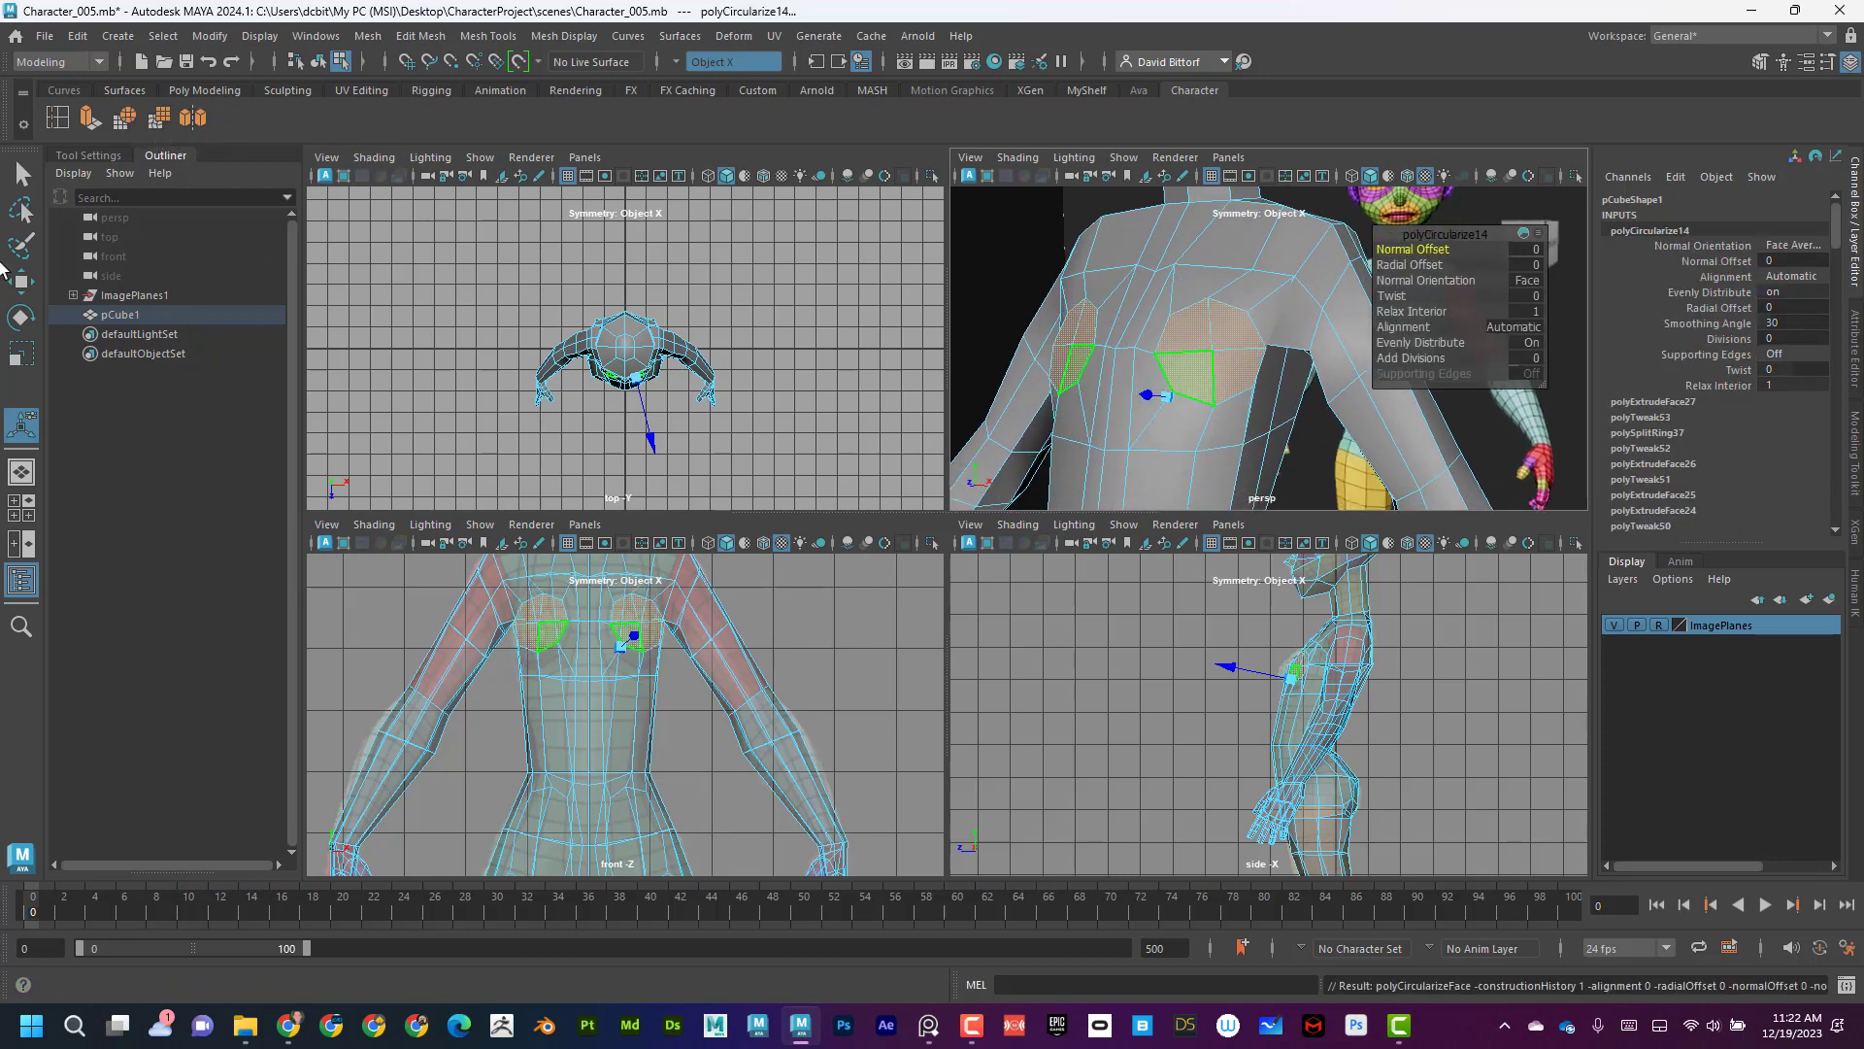
click(19, 318)
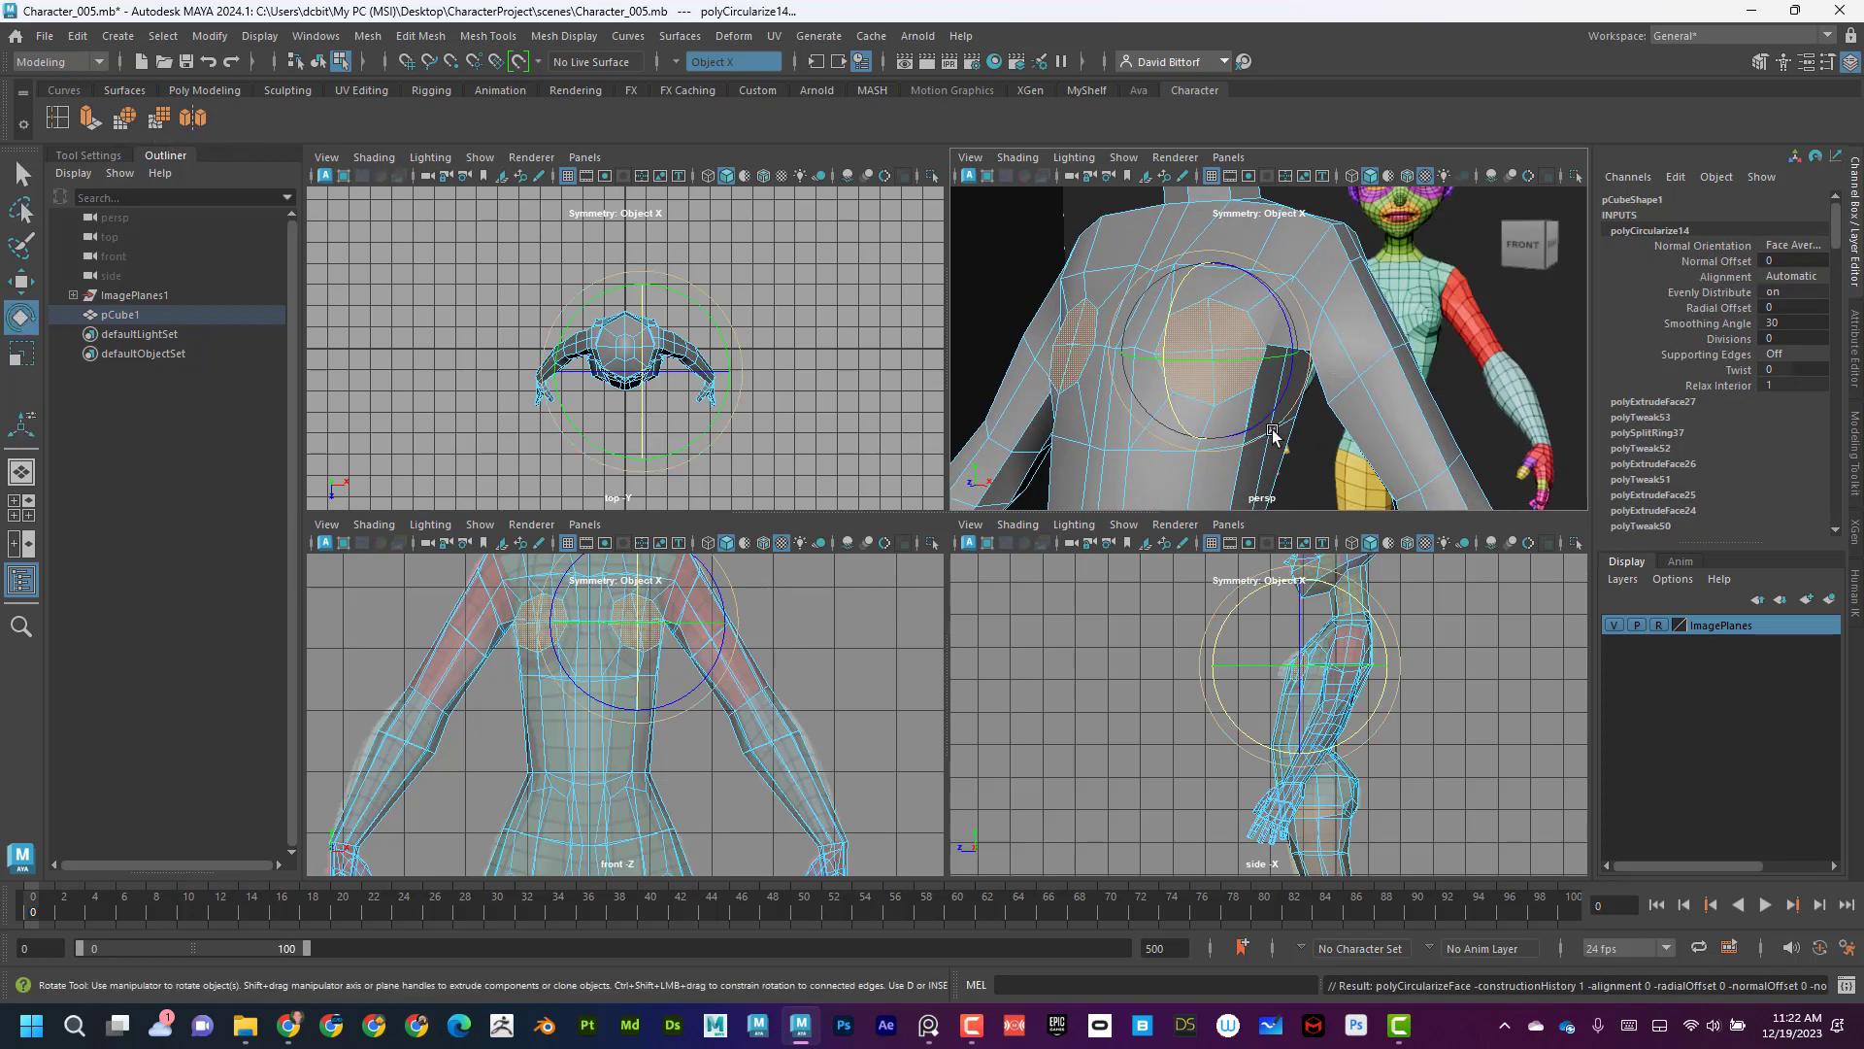
drag(1272, 432, 1269, 436)
key(ctrl+z)
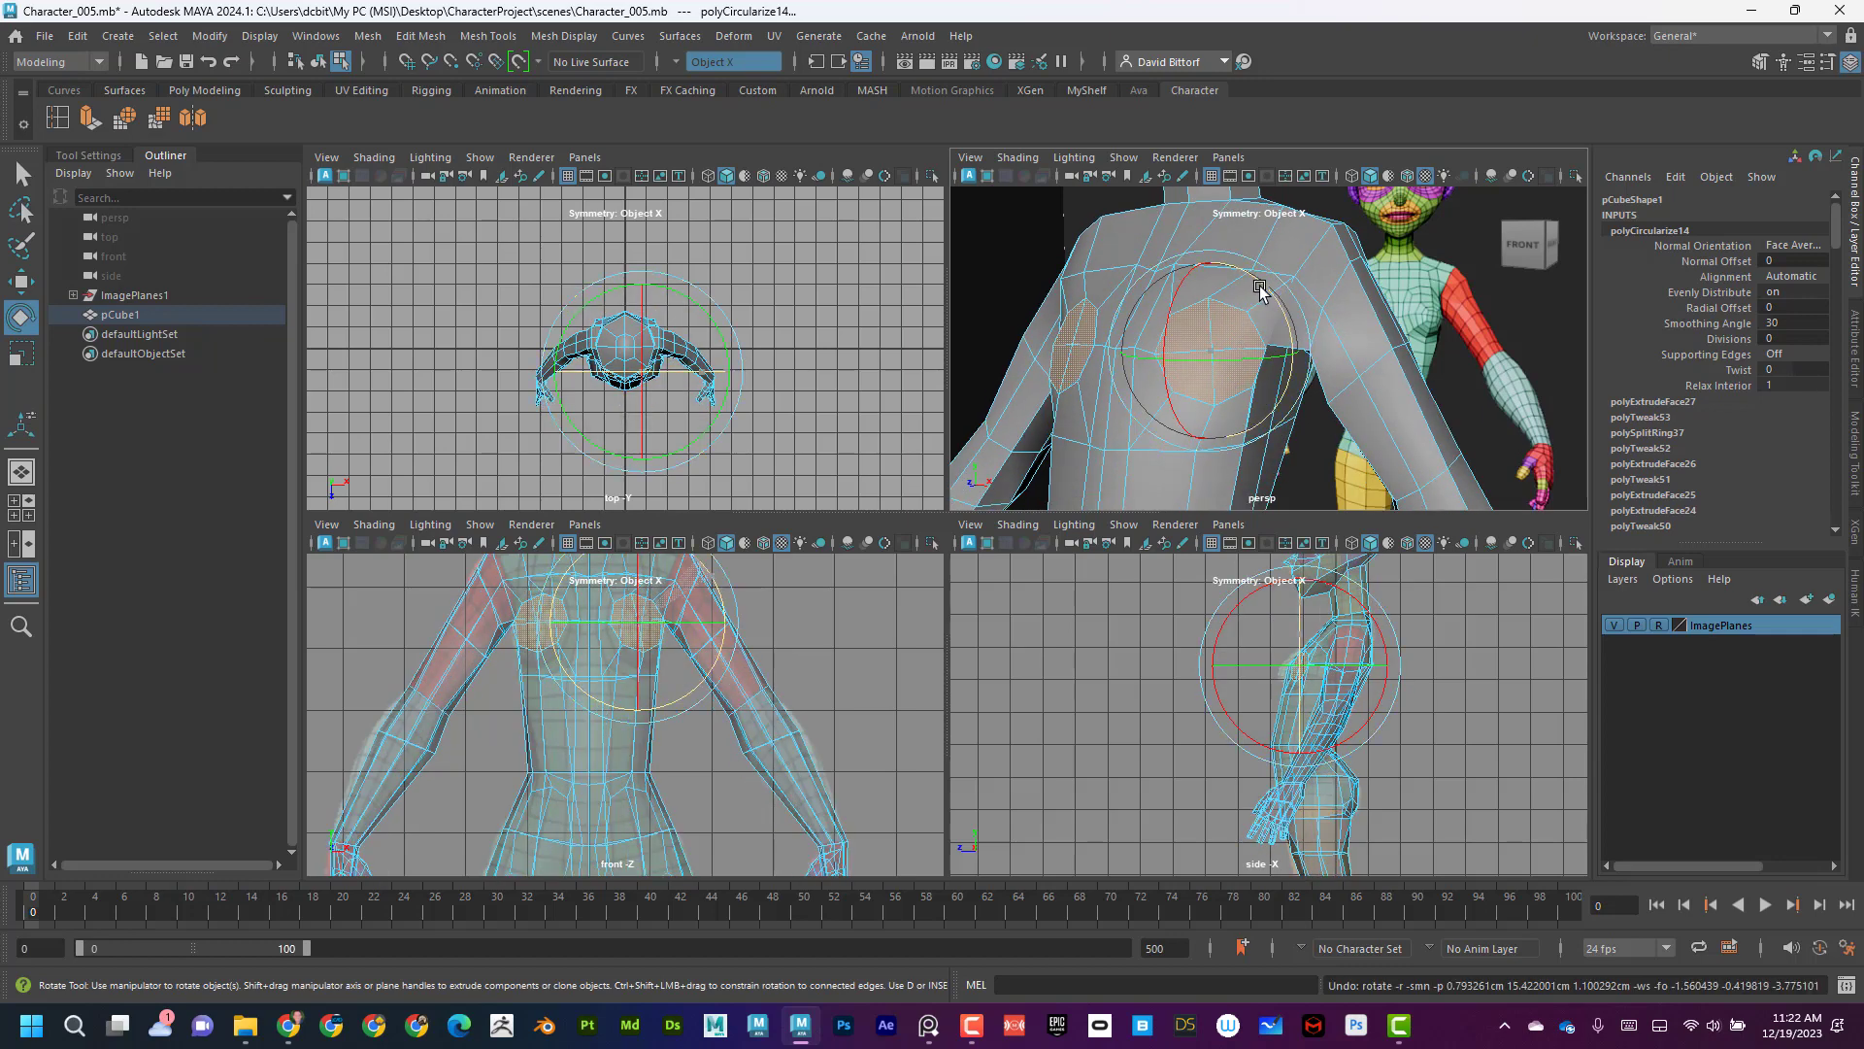
key(ctrl+z)
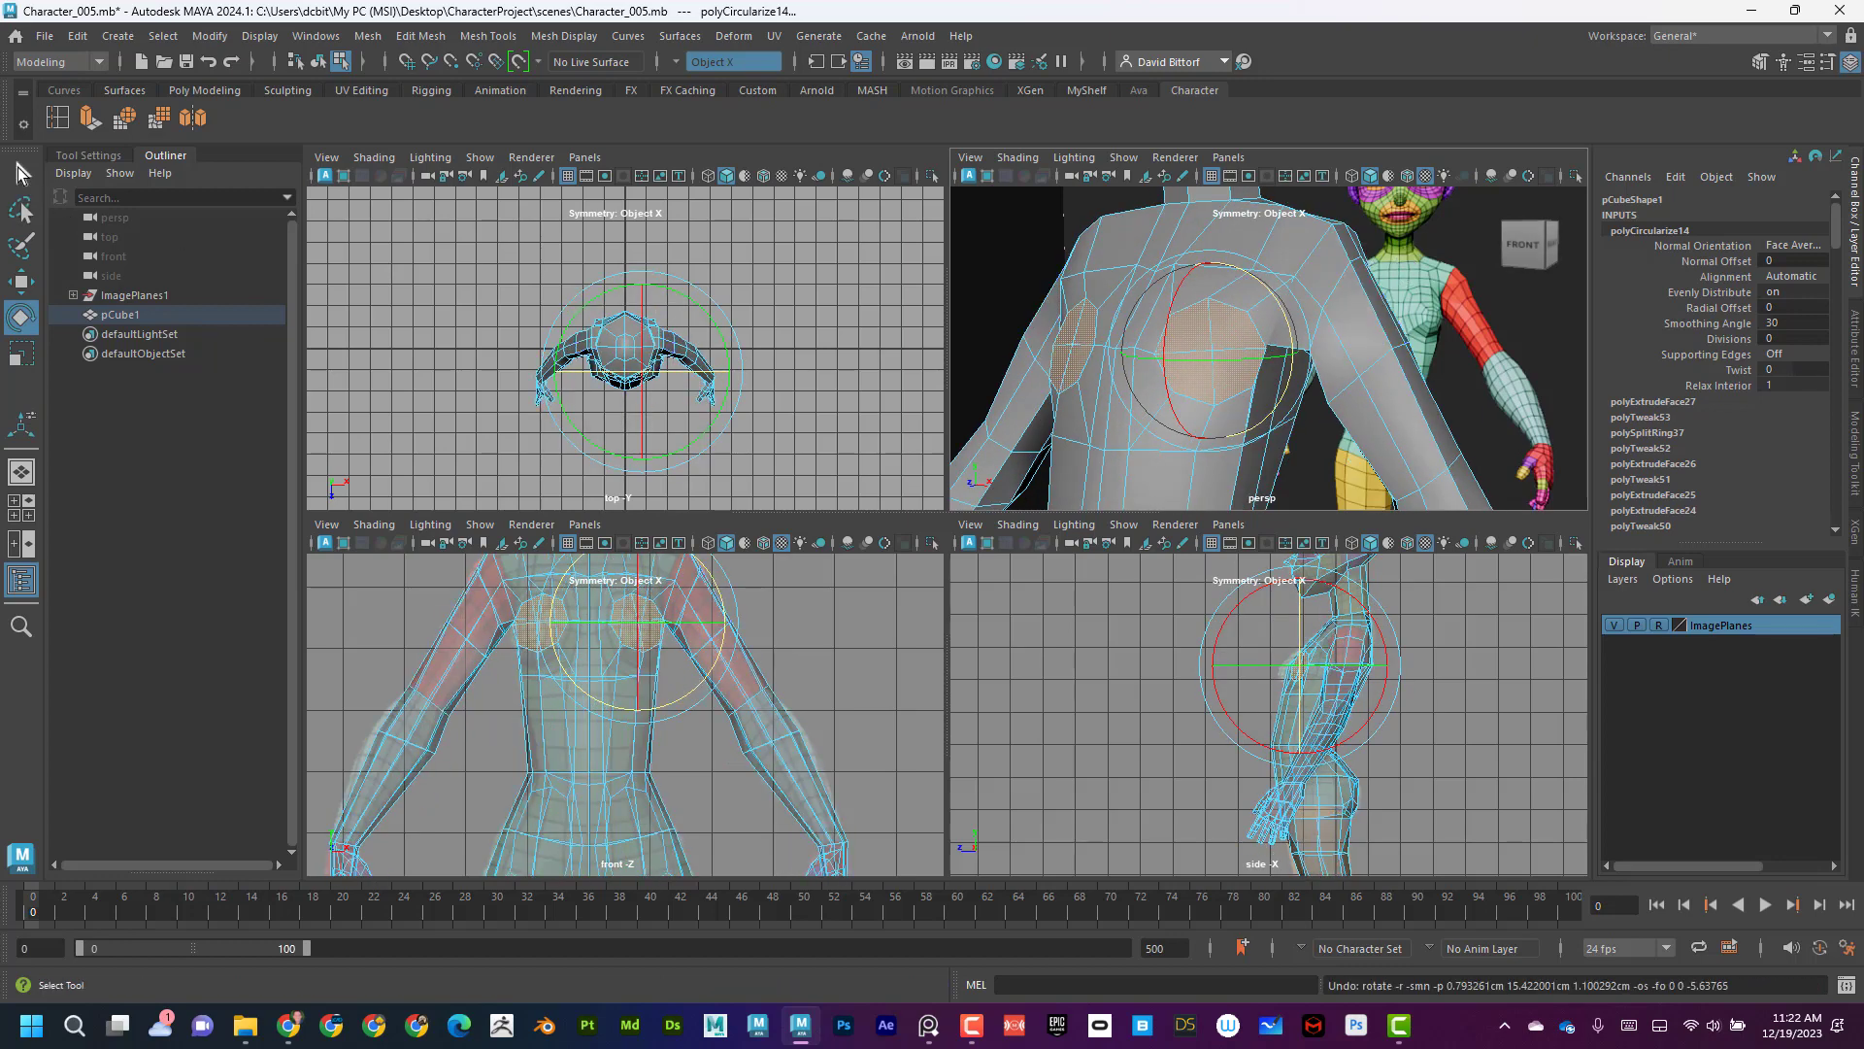
Reselect the four circularized faces of each breast and move them slightly toward the body's centre line.
key(q)
click(1242, 330)
shift+click(1232, 371)
shift+click(1188, 371)
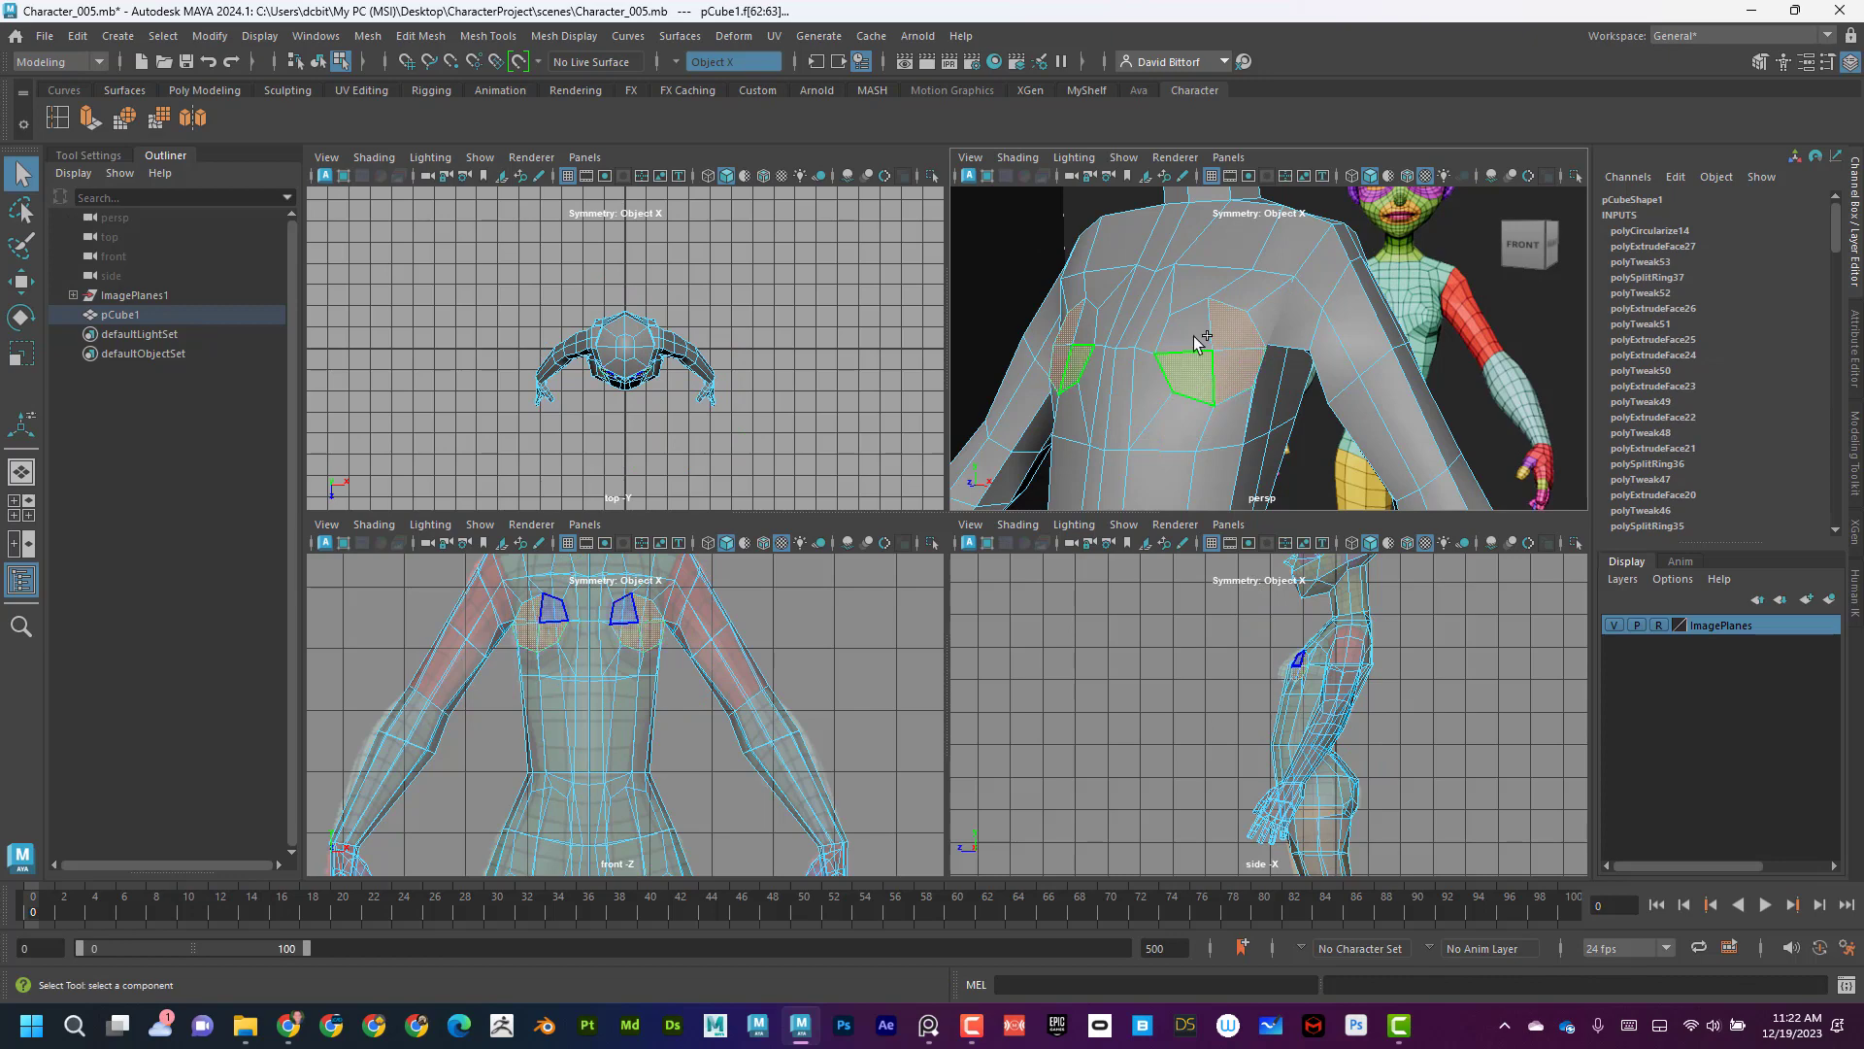
shift+click(1197, 333)
click(20, 316)
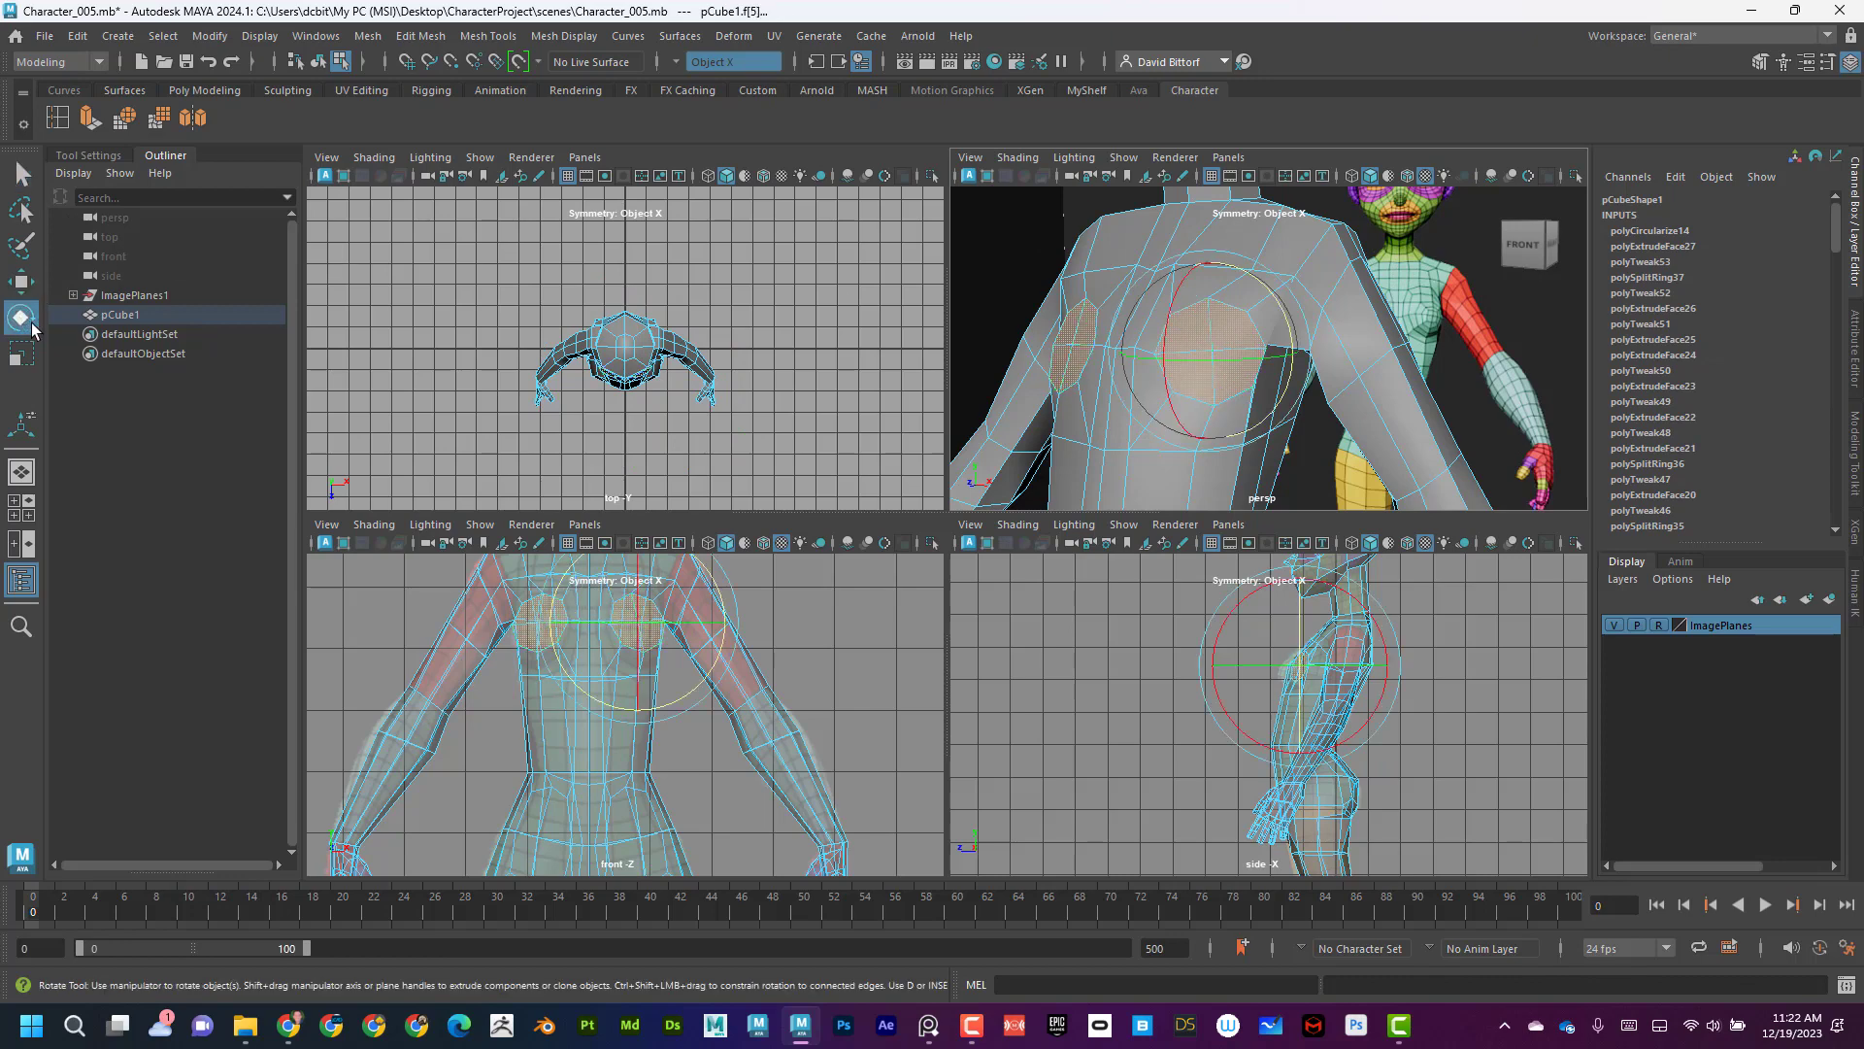
click(719, 646)
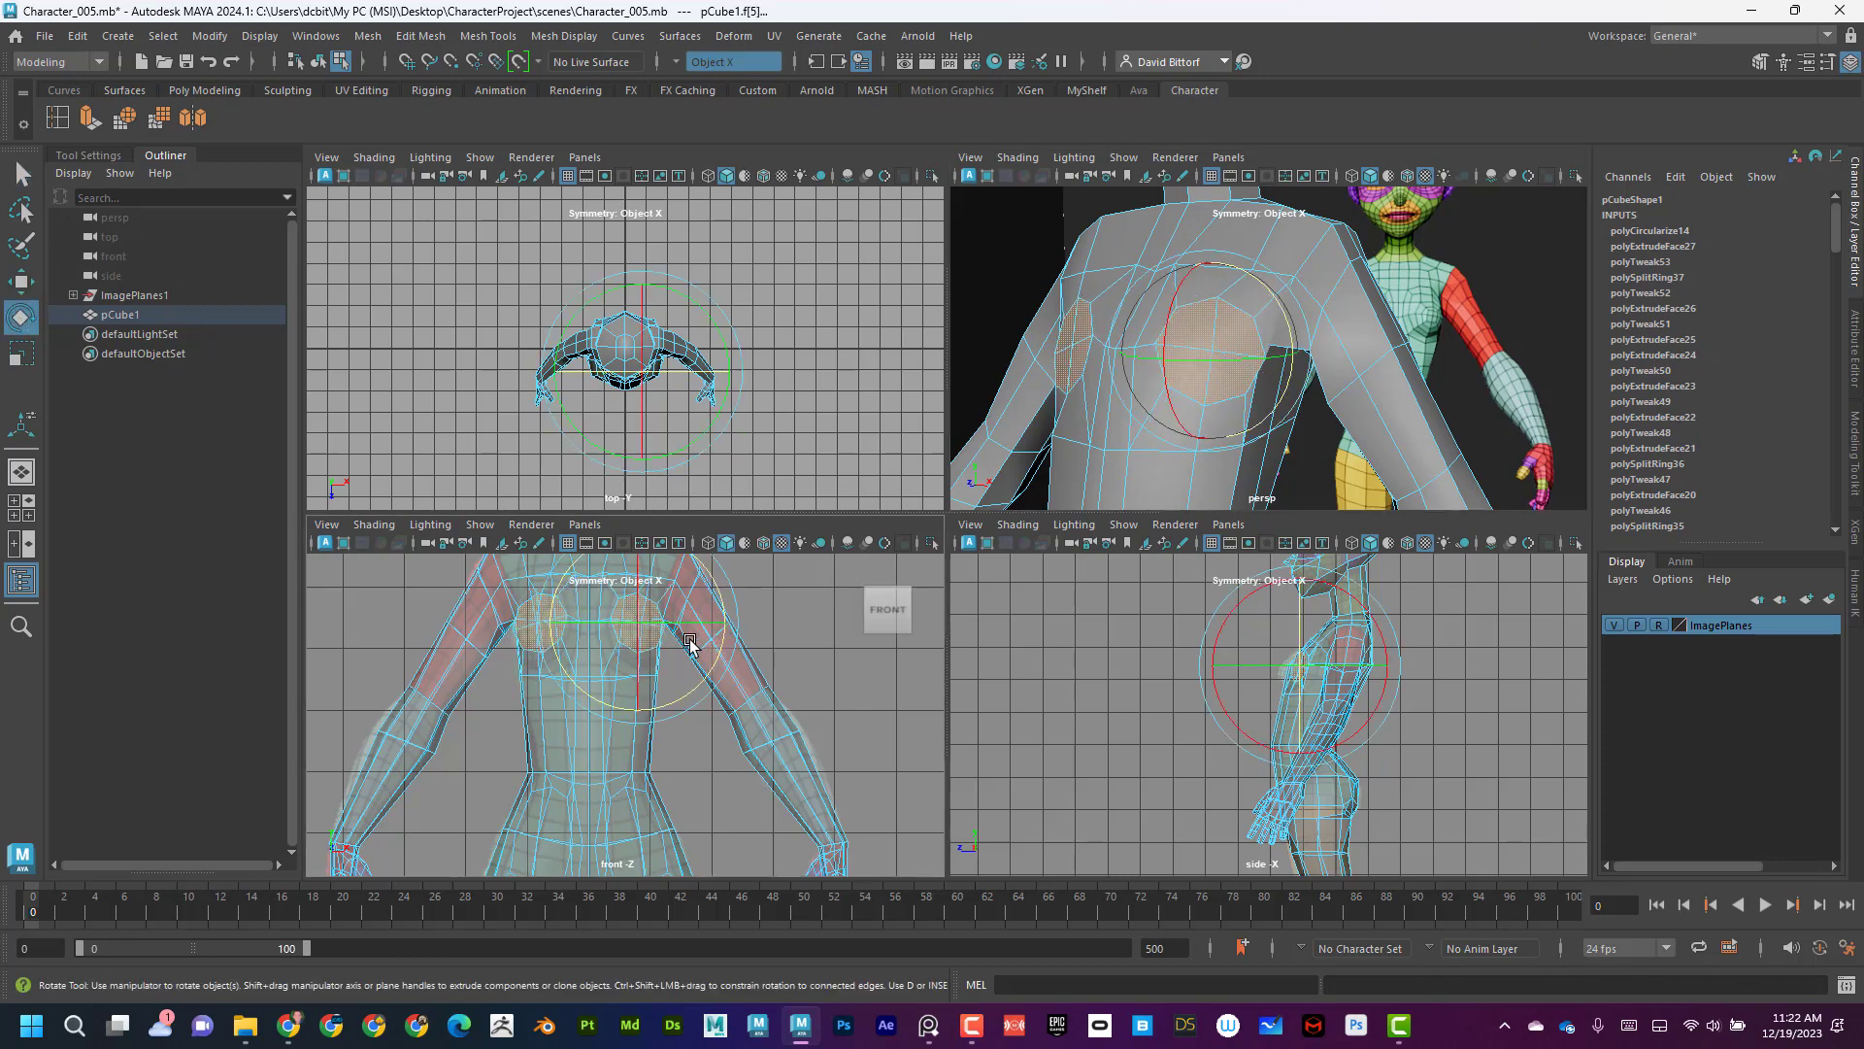
key(w)
drag(728, 623, 721, 624)
Examine the placement of the circular bust faces against the side and front reference images.
alt+right_drag(1288, 648, 1399, 678)
alt+middle_drag(1299, 666, 1214, 740)
alt+right_drag(1214, 740, 1454, 767)
click(19, 308)
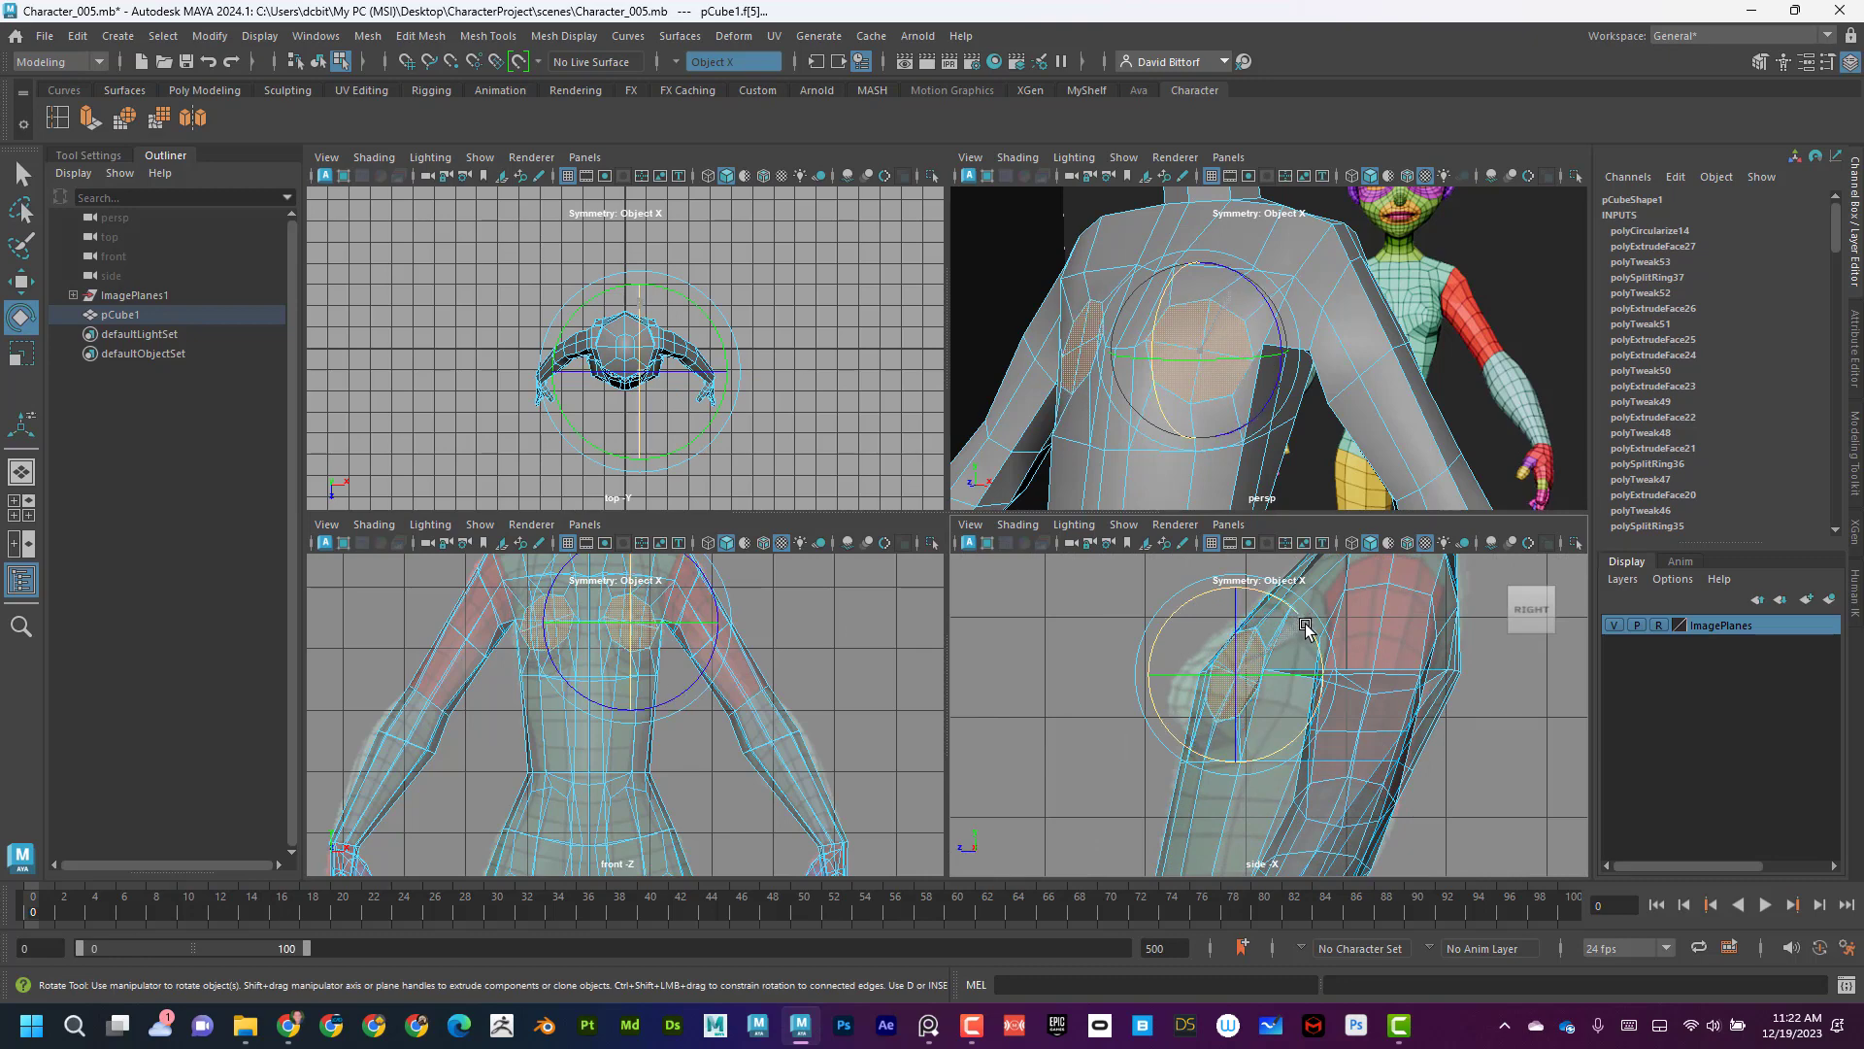
alt+drag(1186, 350, 1053, 222)
click(26, 282)
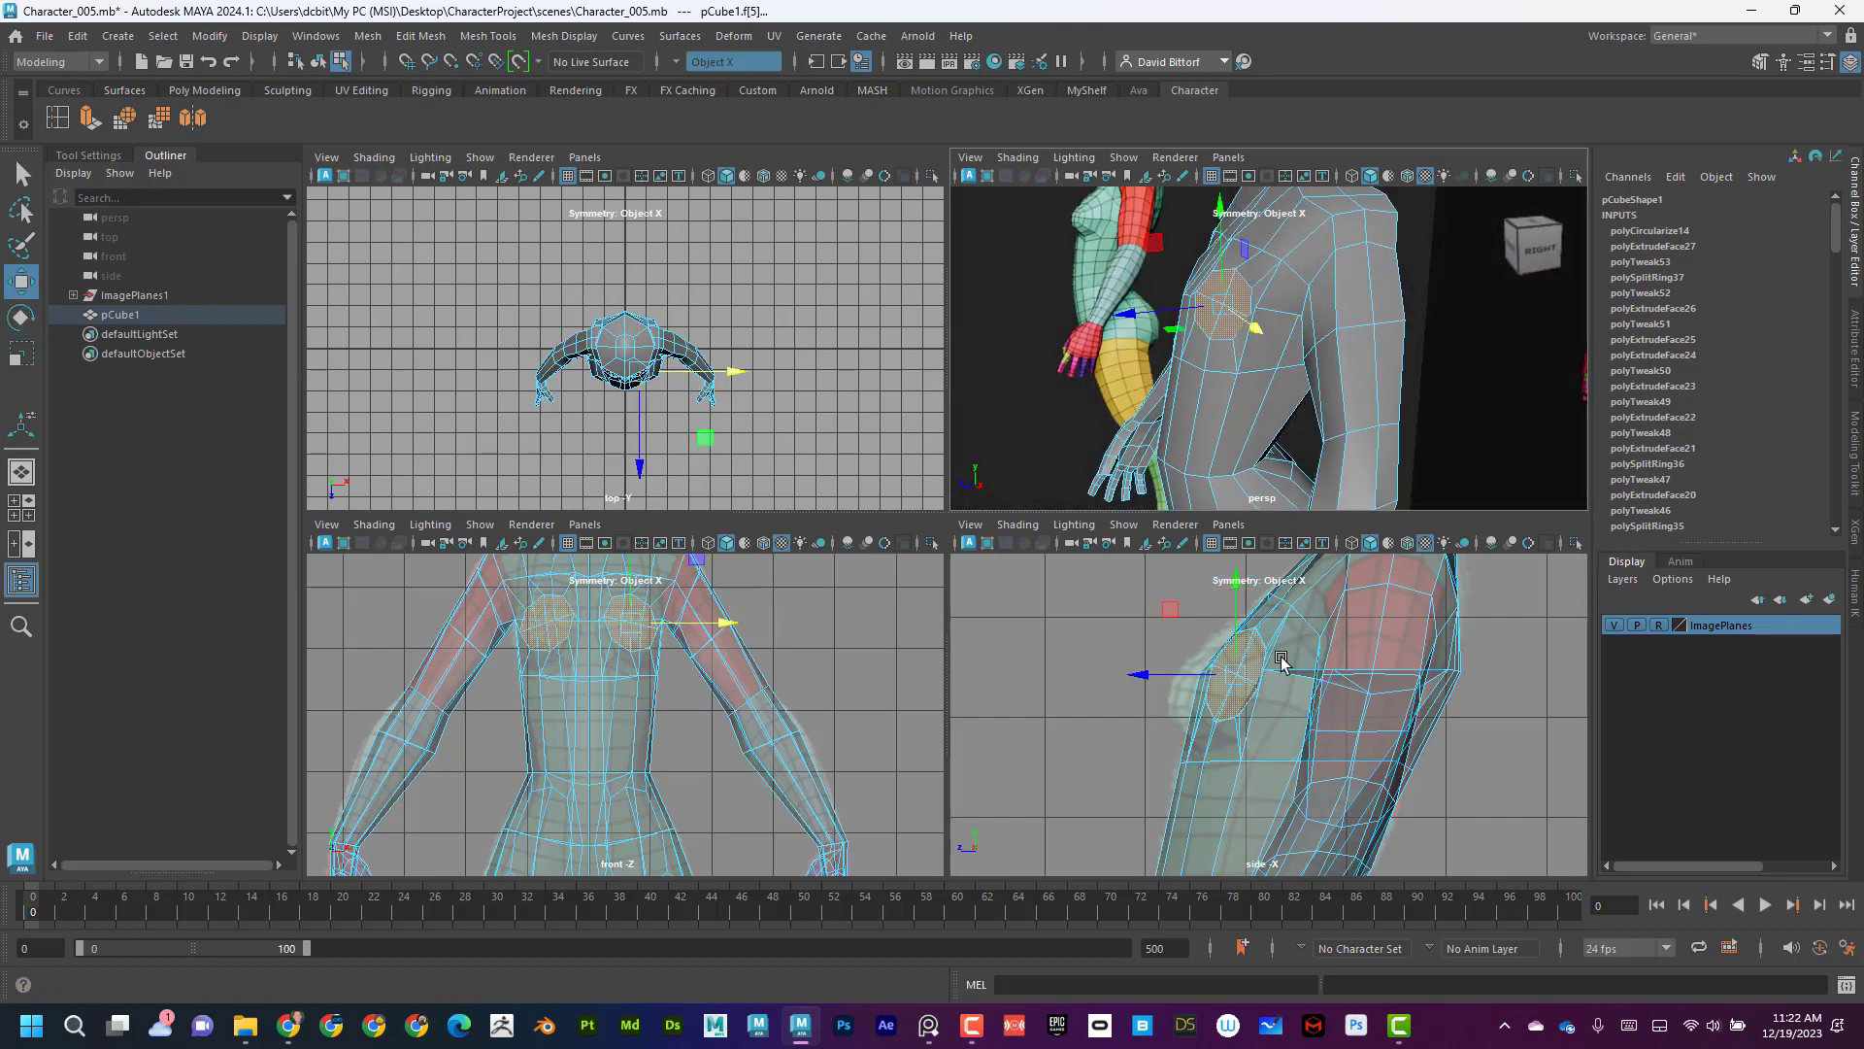
alt+drag(1292, 667, 1248, 469)
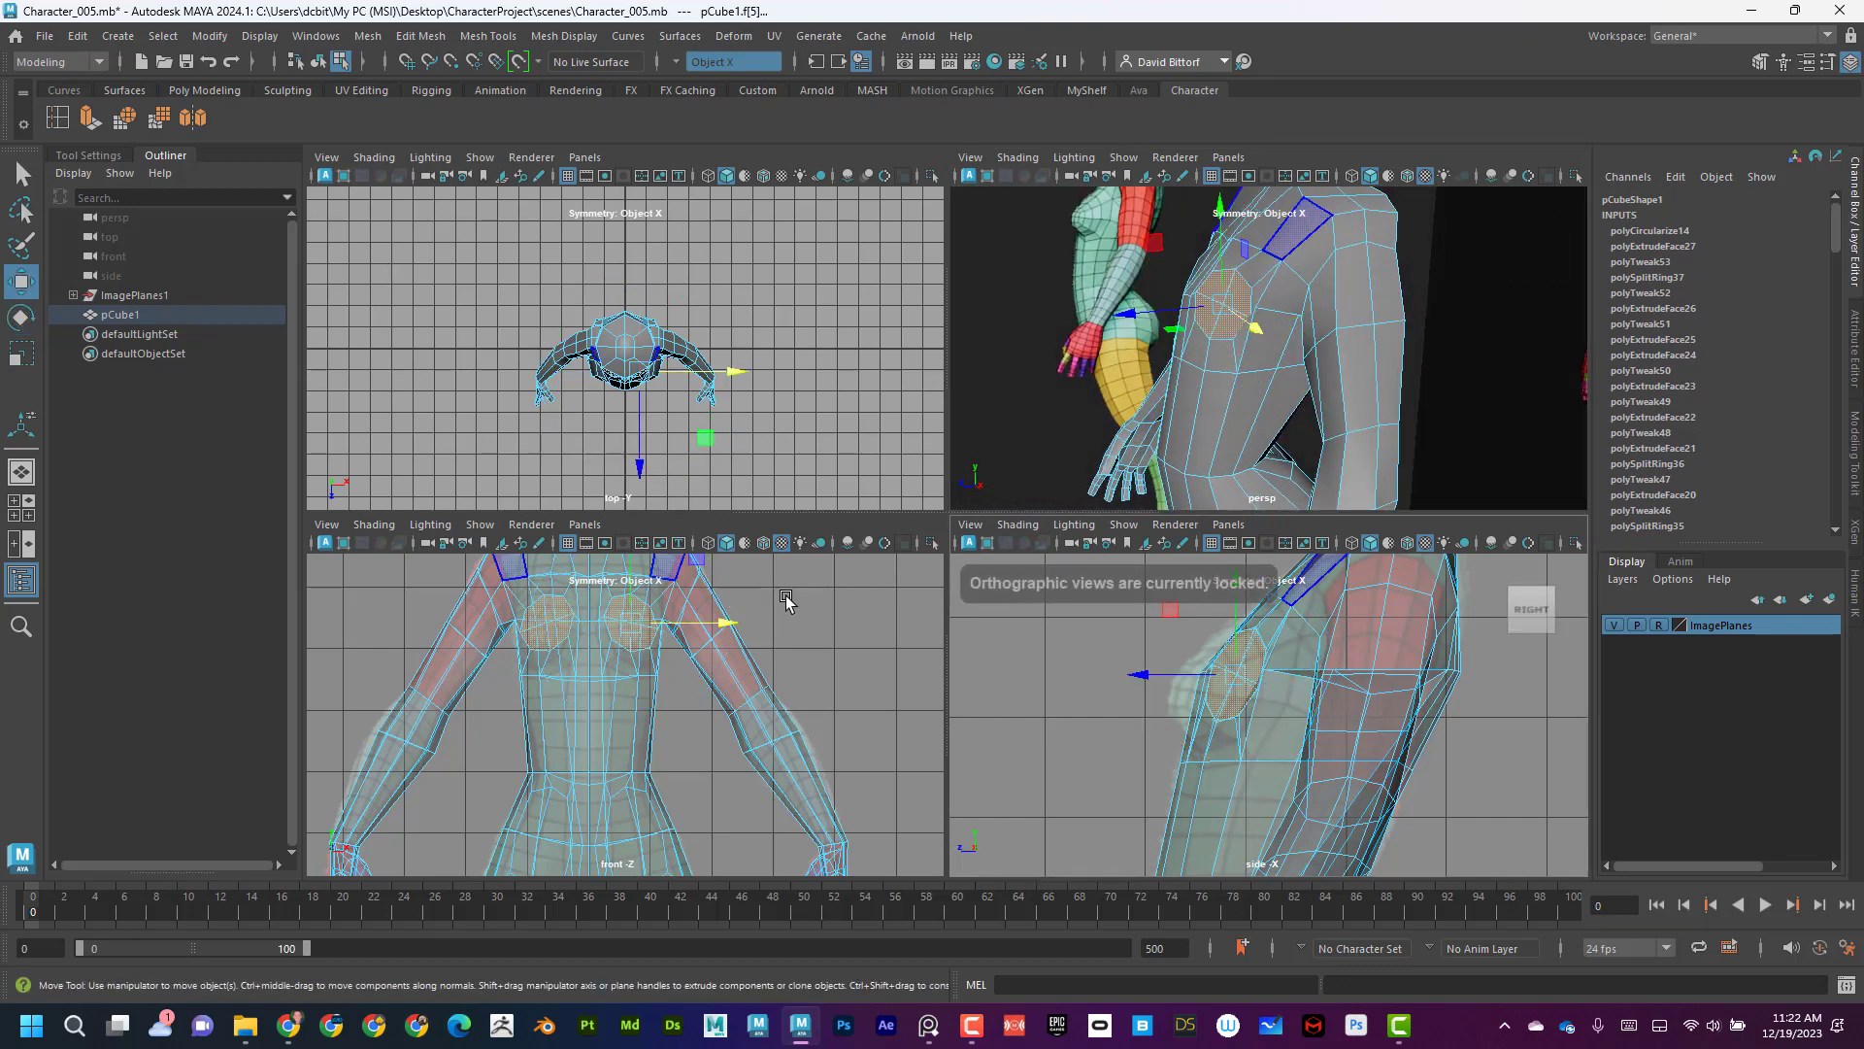
alt+middle_drag(643, 652, 645, 686)
alt+right_drag(645, 686, 953, 758)
alt+middle_drag(775, 685, 783, 786)
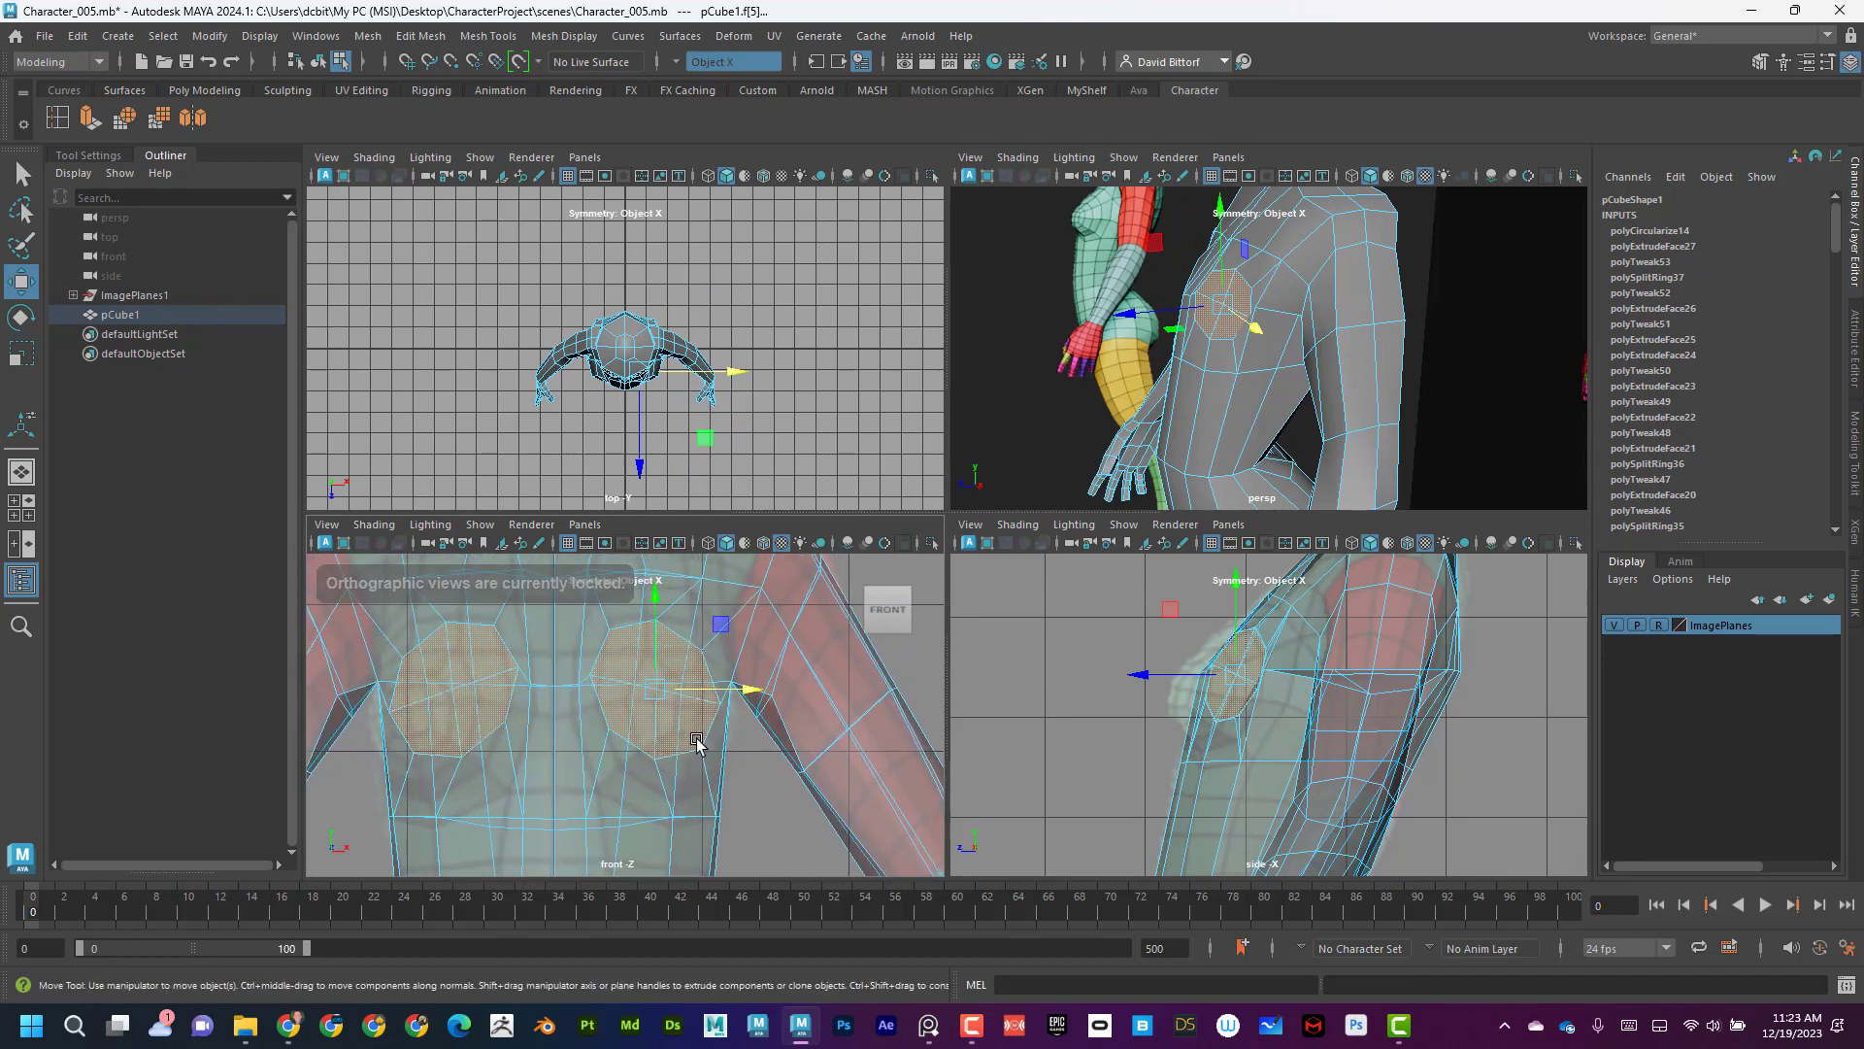
alt+right_drag(697, 742, 711, 733)
alt+middle_drag(712, 732, 710, 753)
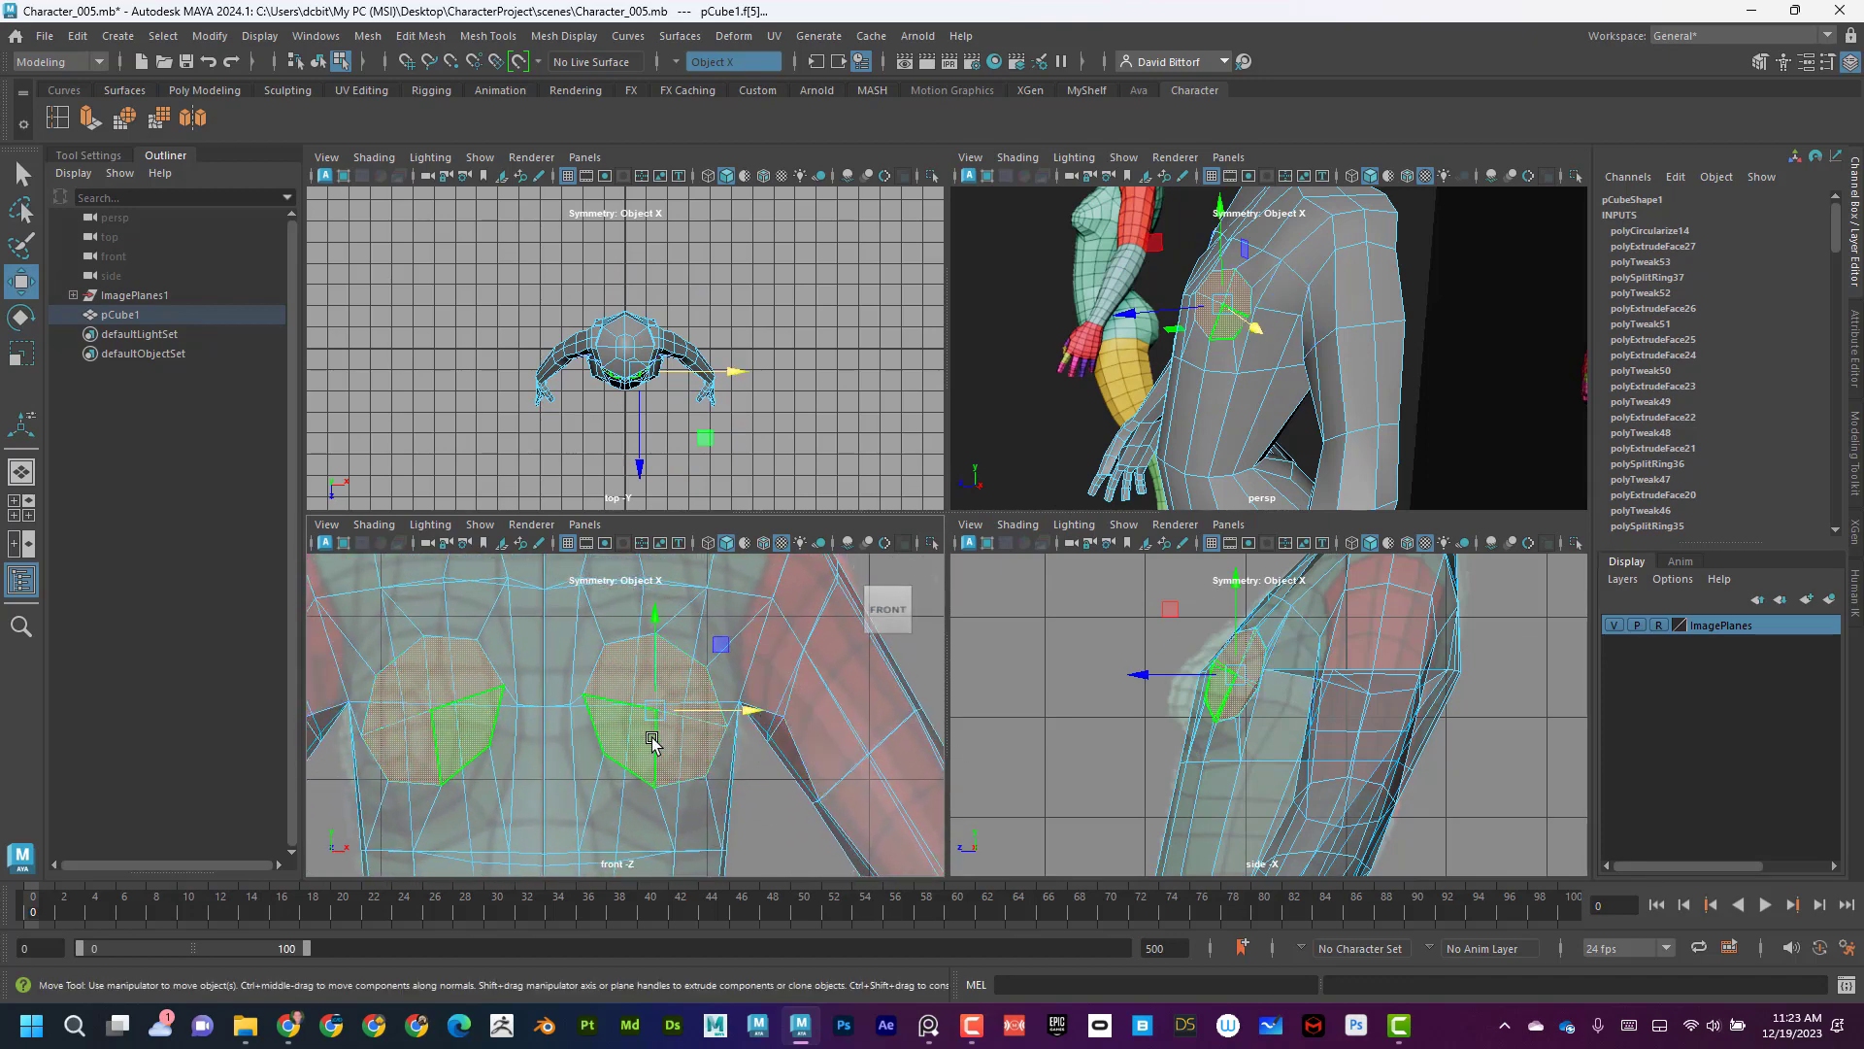
Reposition the lower and inner vertices of the breast outlines and lower the centre chest vertices to follow the reference's underbust curve.
right_drag(636, 730, 581, 647)
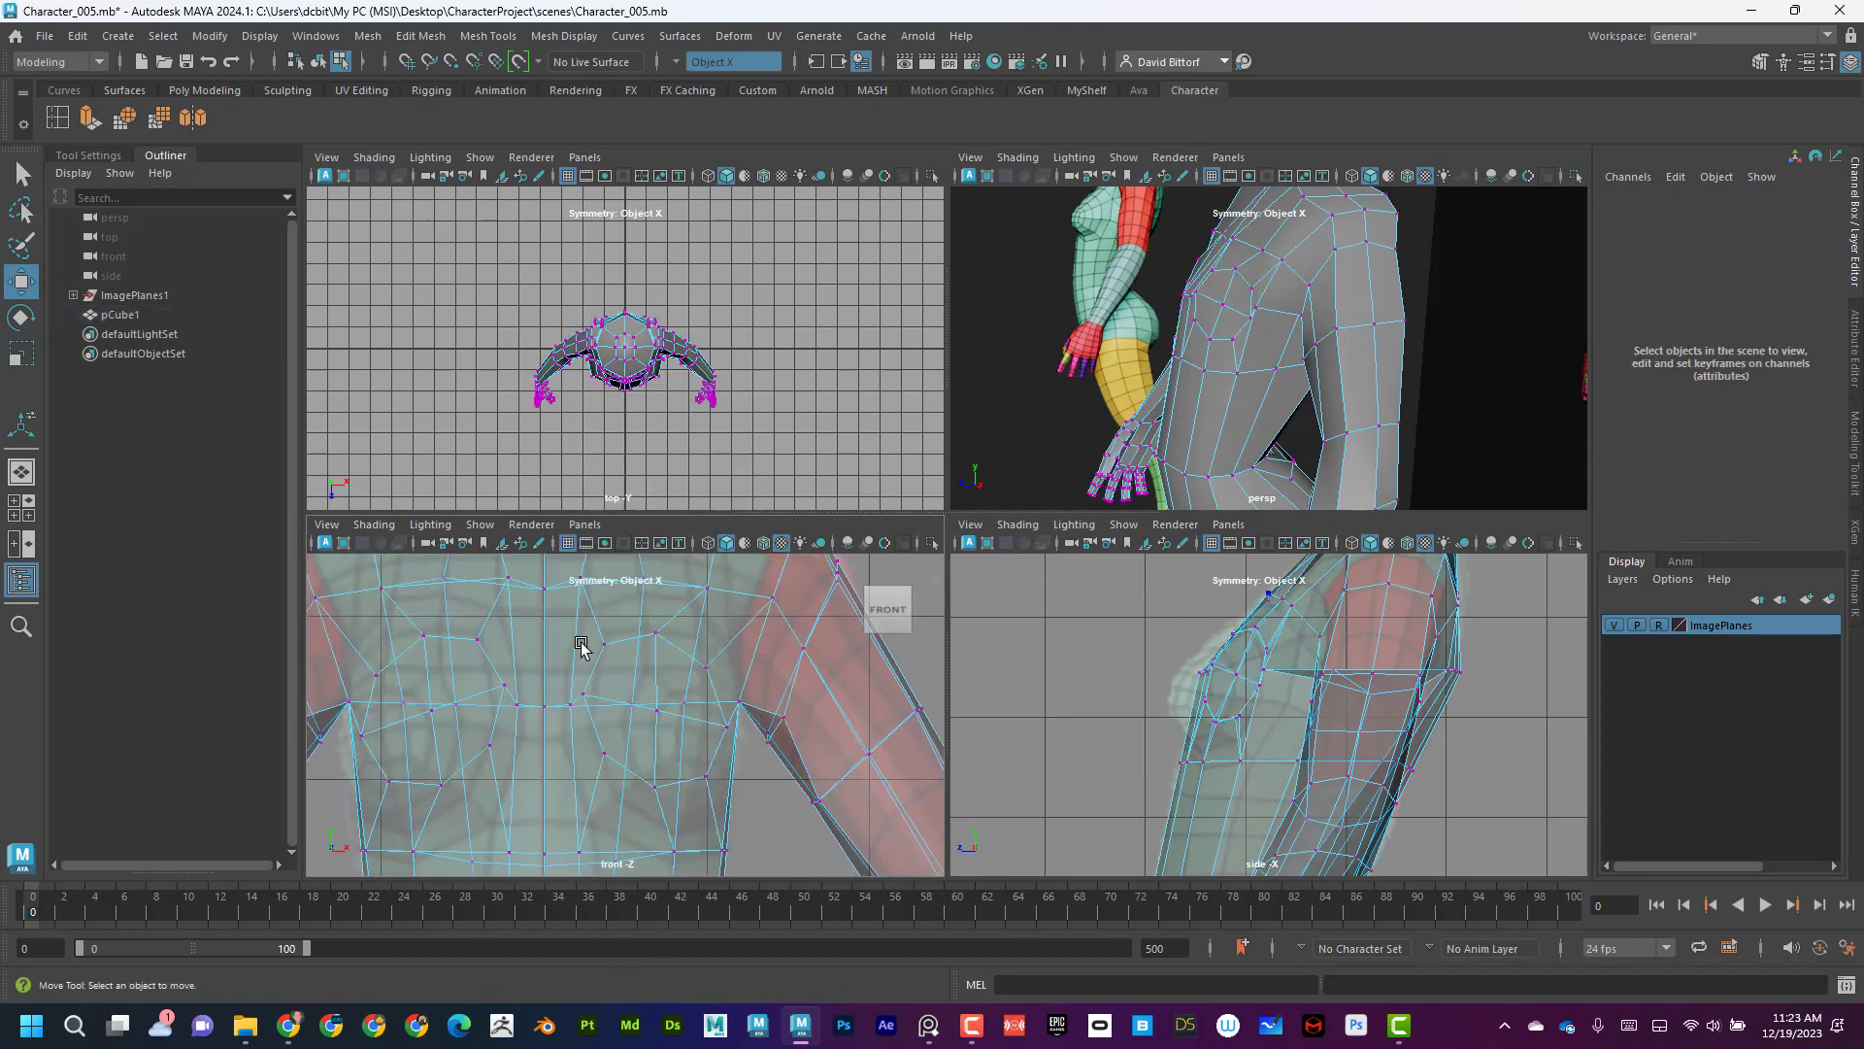
click(609, 755)
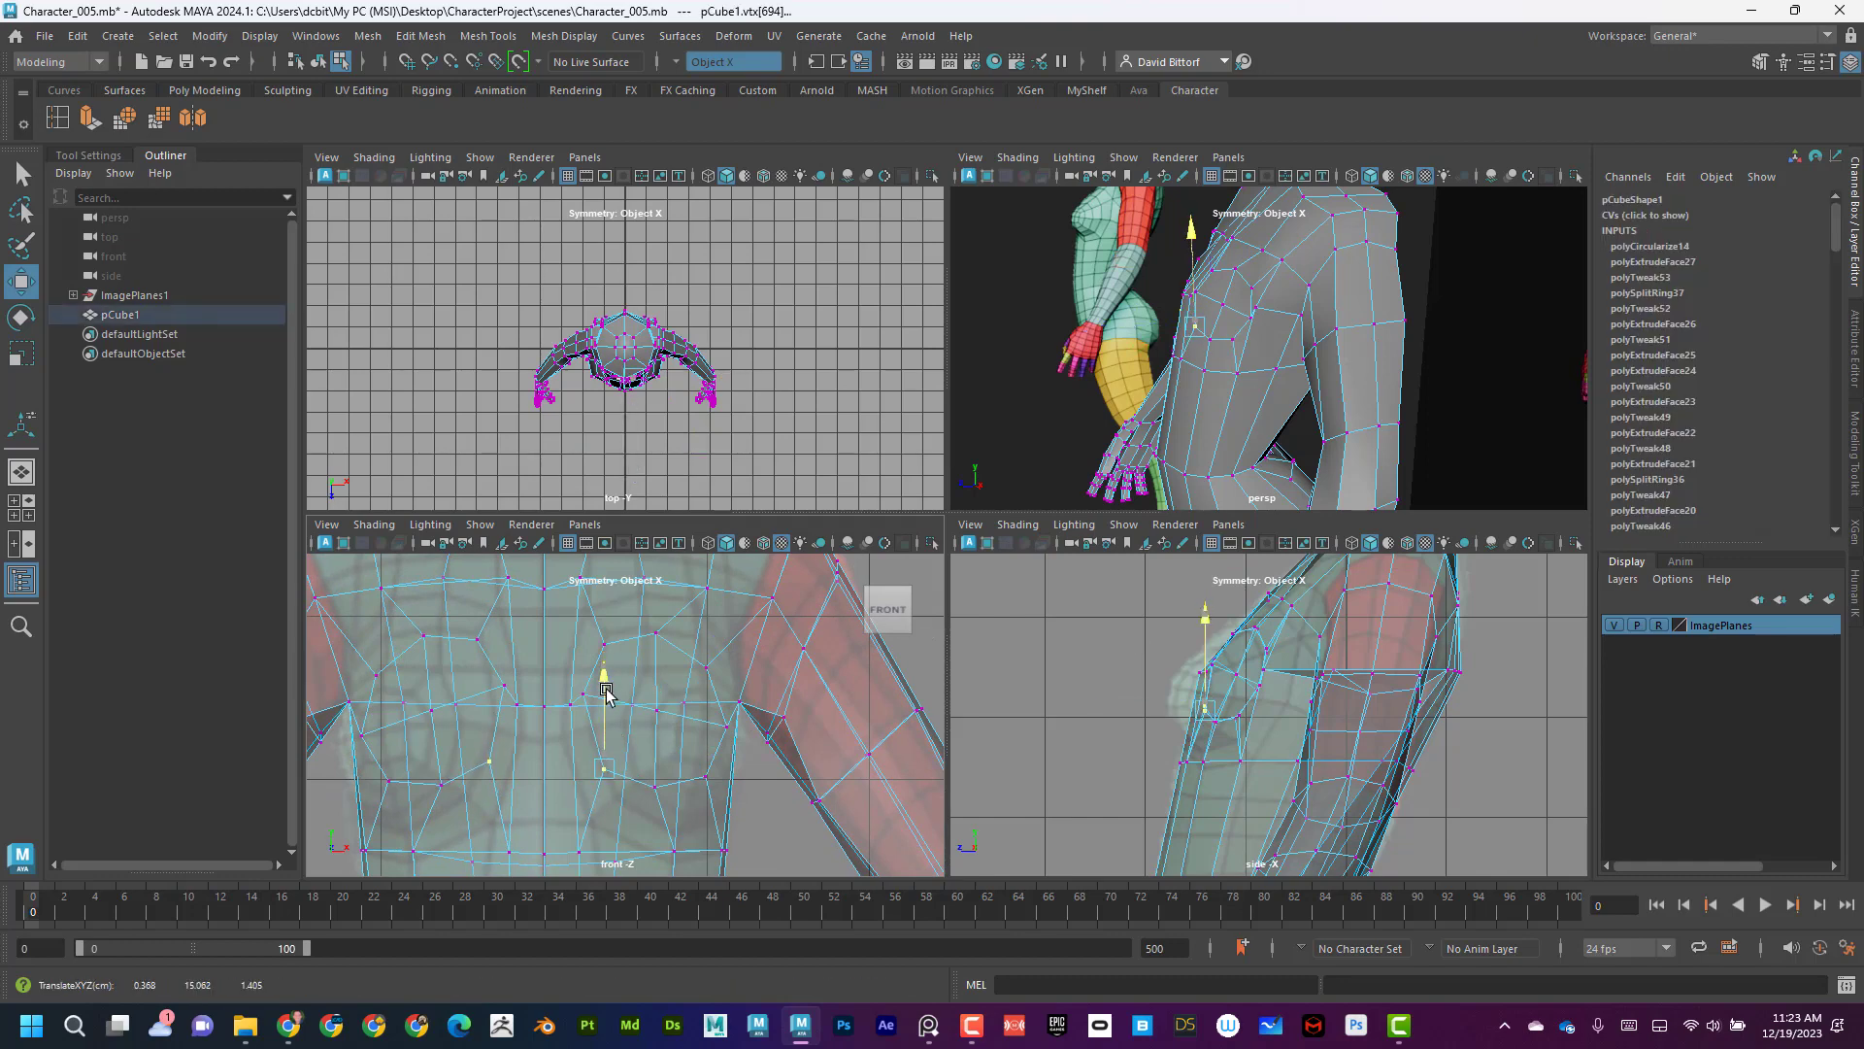
click(582, 698)
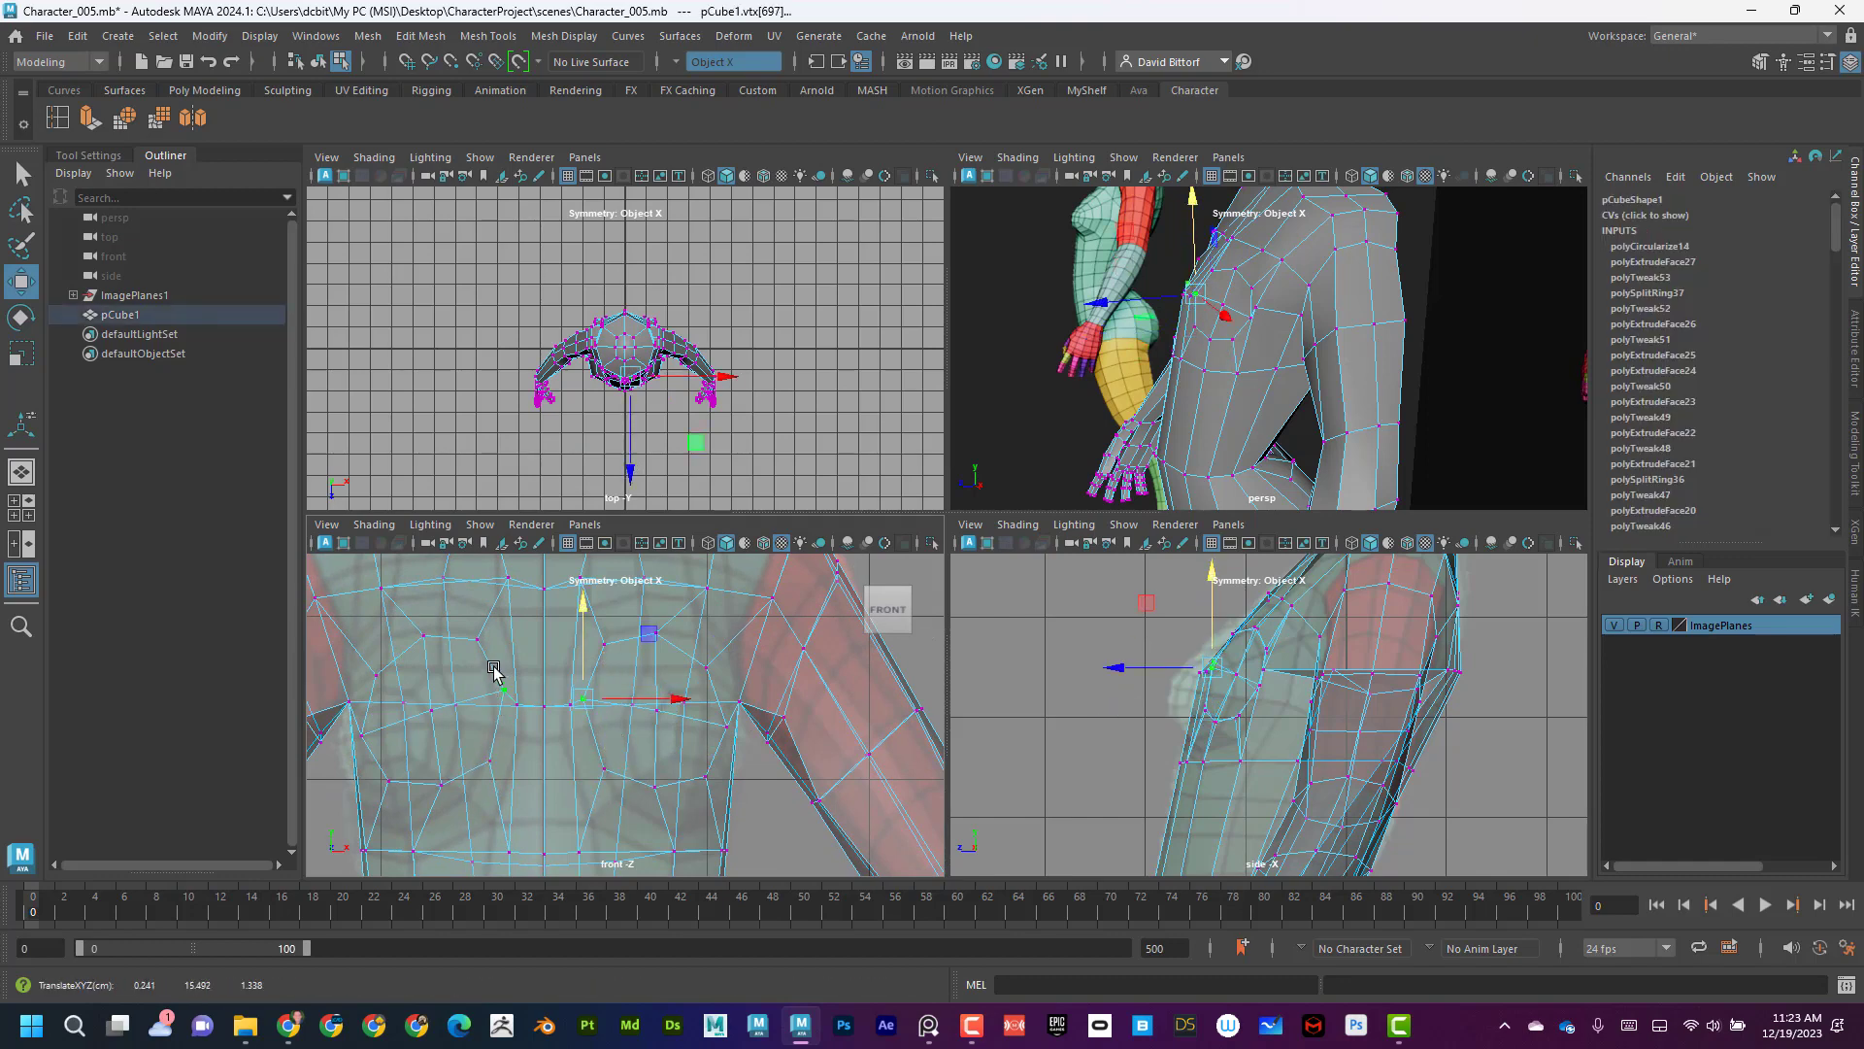
drag(533, 704, 595, 732)
drag(560, 642, 567, 671)
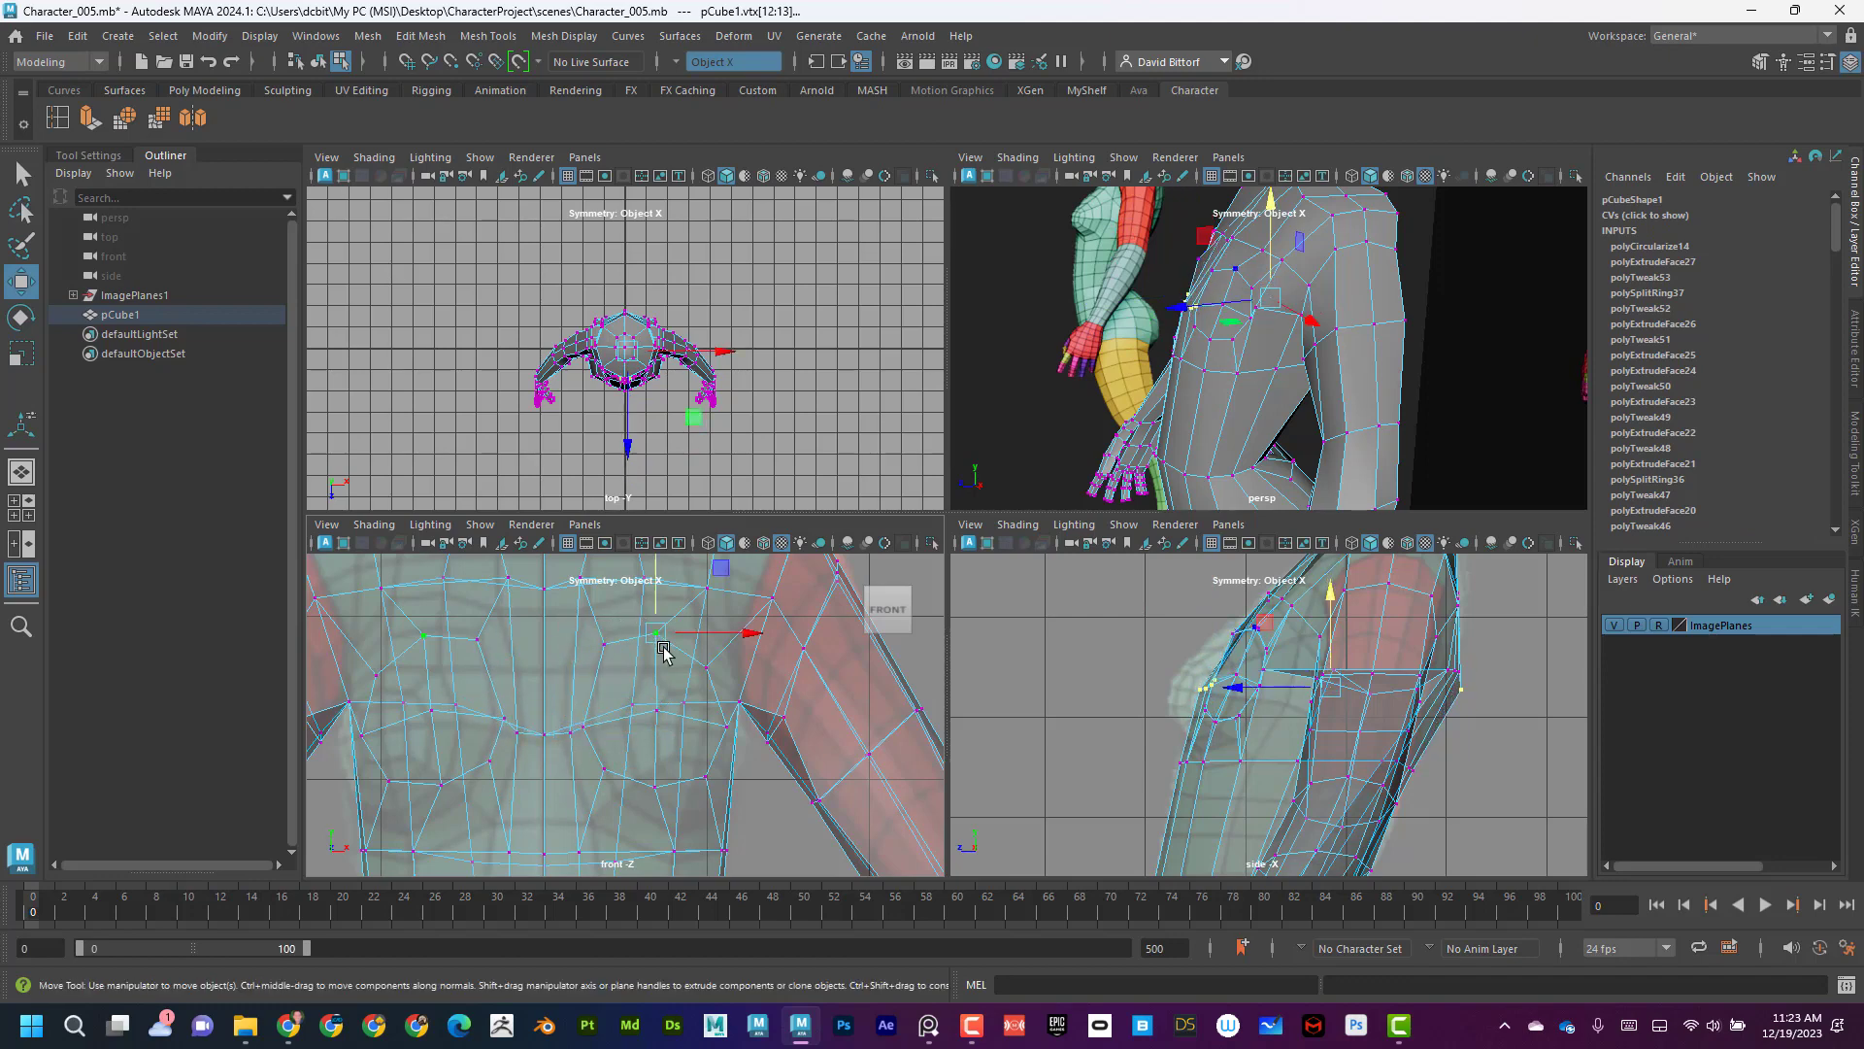
Move the outer and lower vertices of the breast outlines to match the bust contour in the front reference image.
click(708, 671)
drag(708, 677, 710, 657)
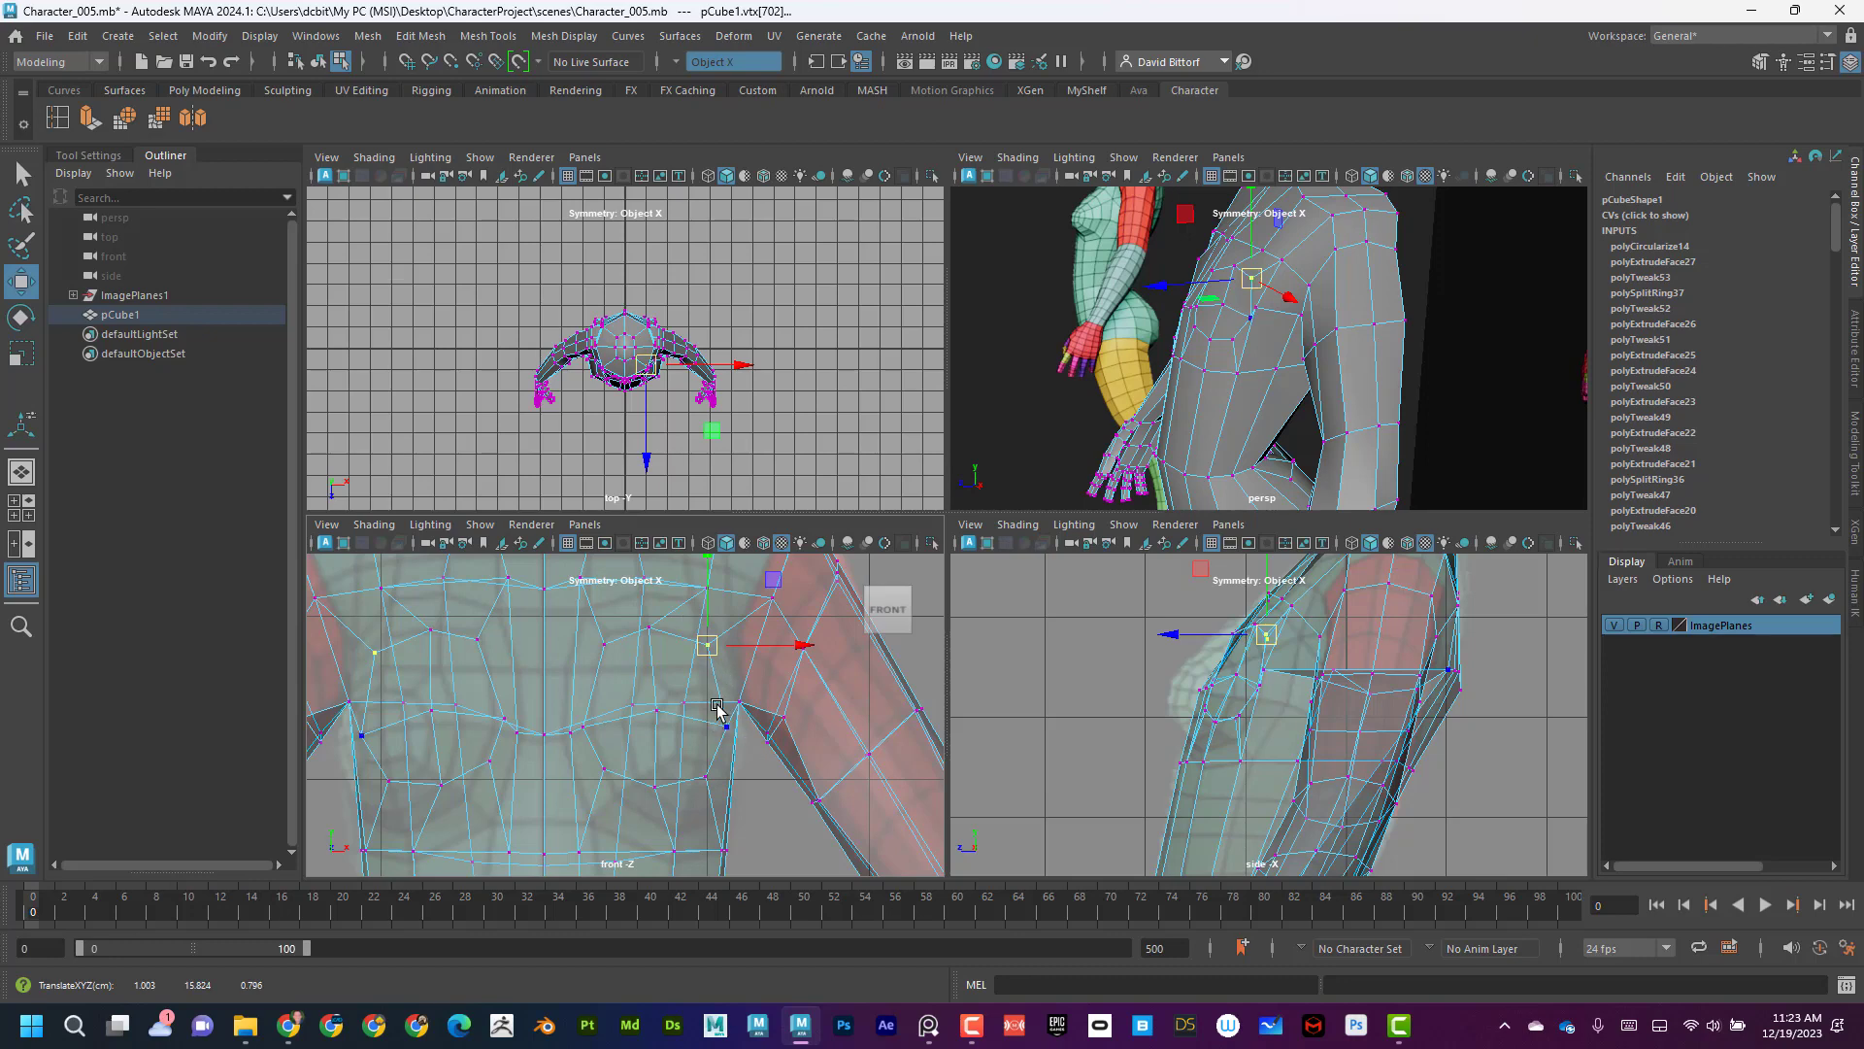
click(726, 726)
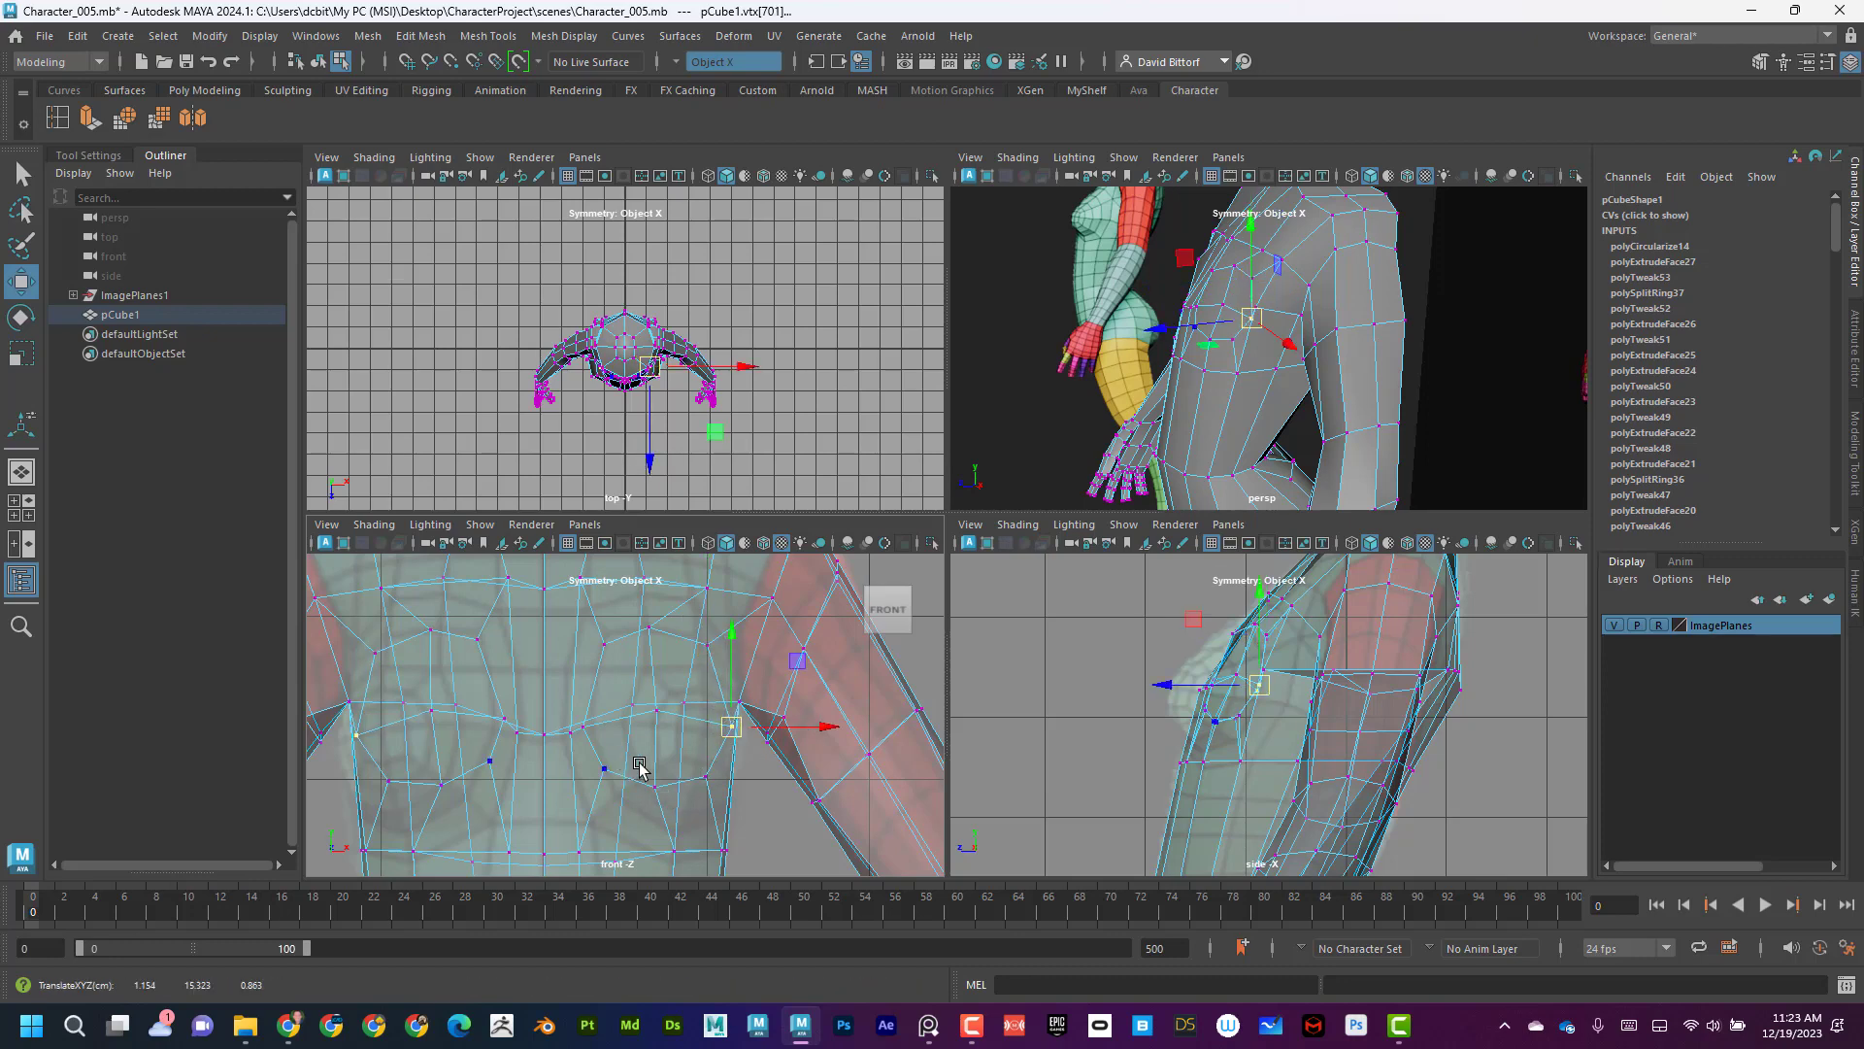
drag(642, 774, 670, 825)
drag(595, 750, 616, 793)
drag(604, 768, 718, 805)
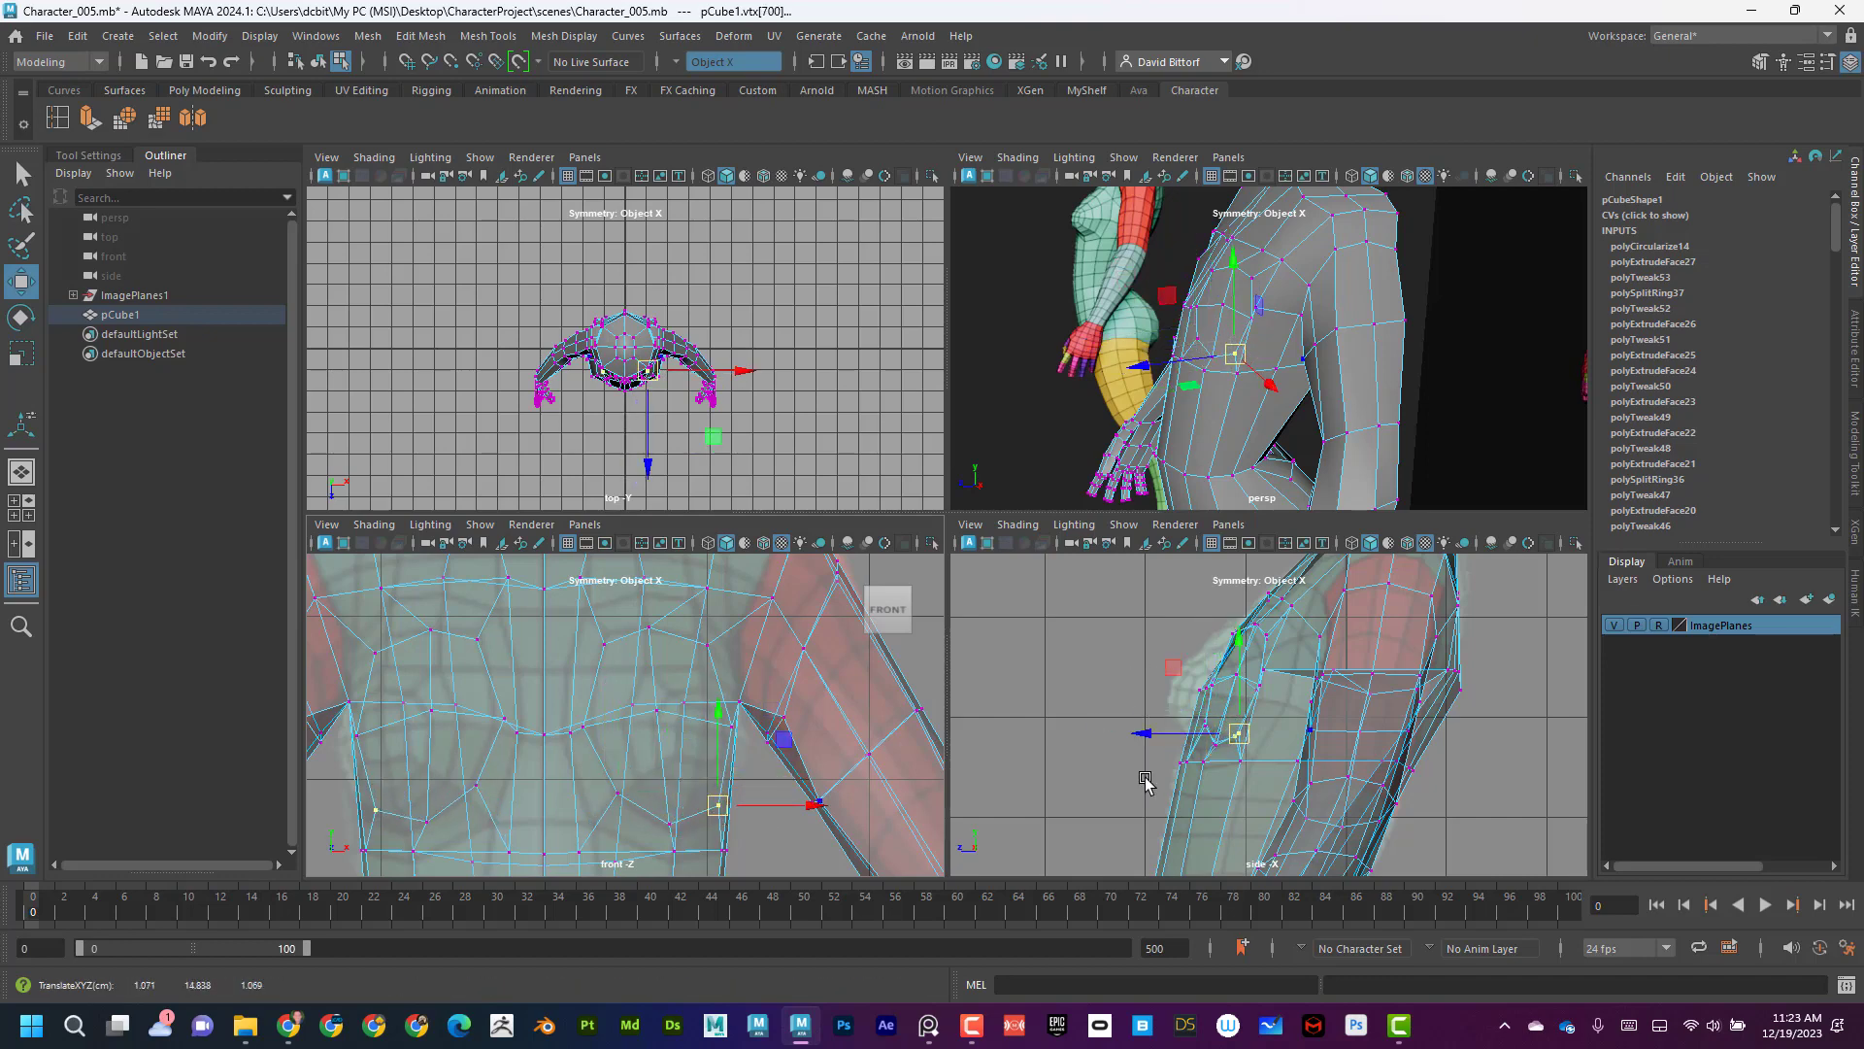
Shift the centre vertex of each breast slightly outward and down against the front reference image.
alt+right_drag(1213, 740, 1402, 737)
alt+middle_drag(1342, 742, 1378, 701)
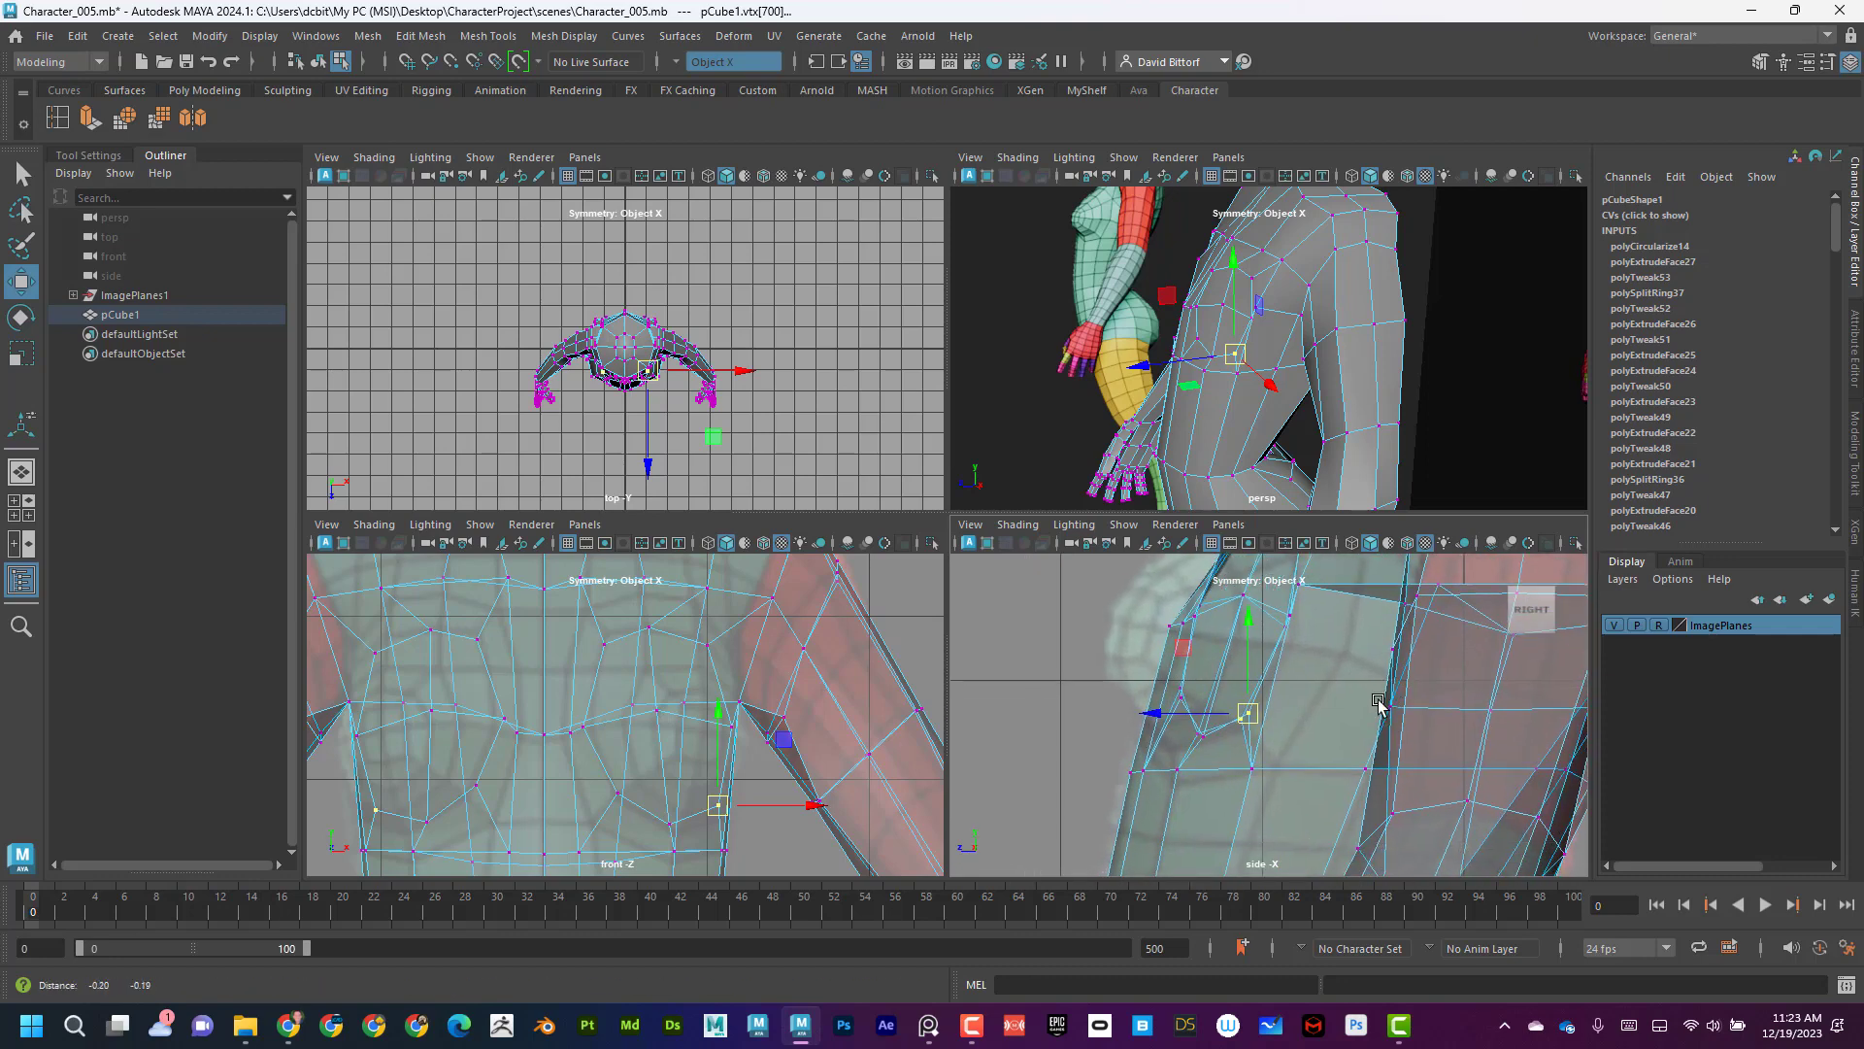
alt+middle_drag(1289, 642, 1290, 694)
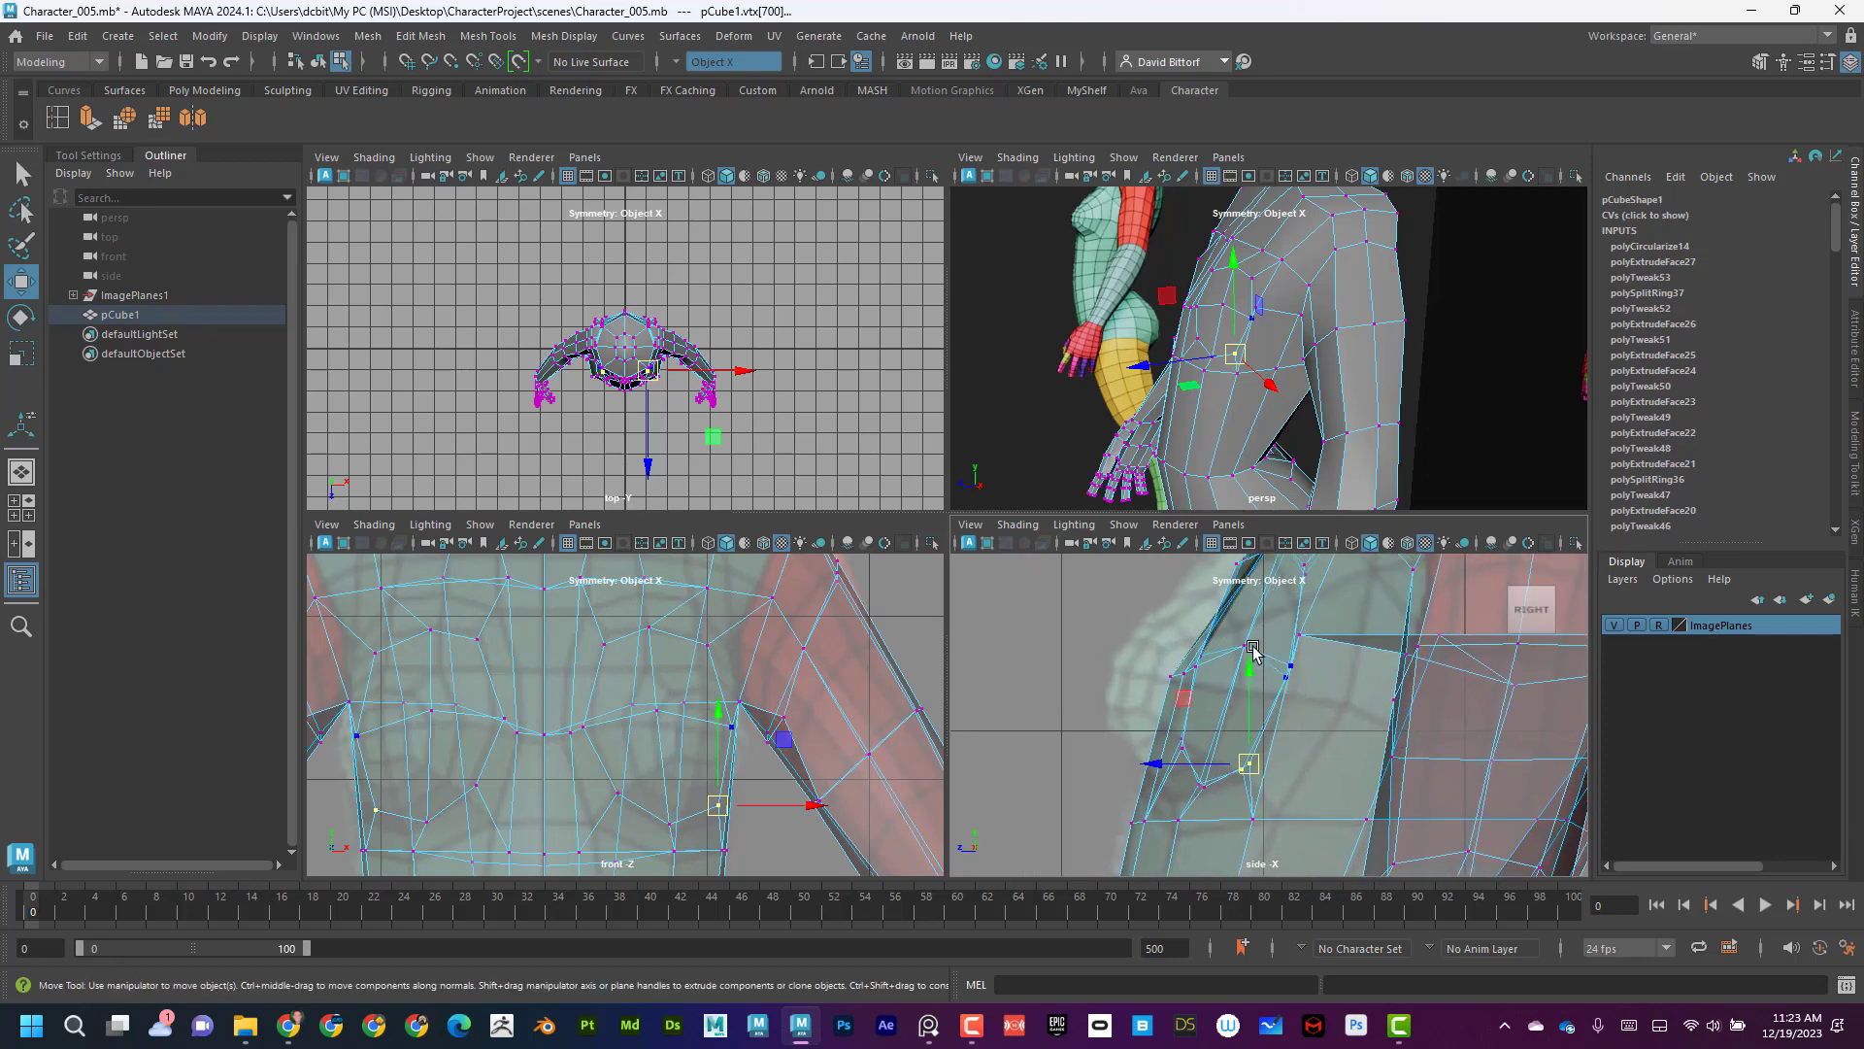
click(663, 716)
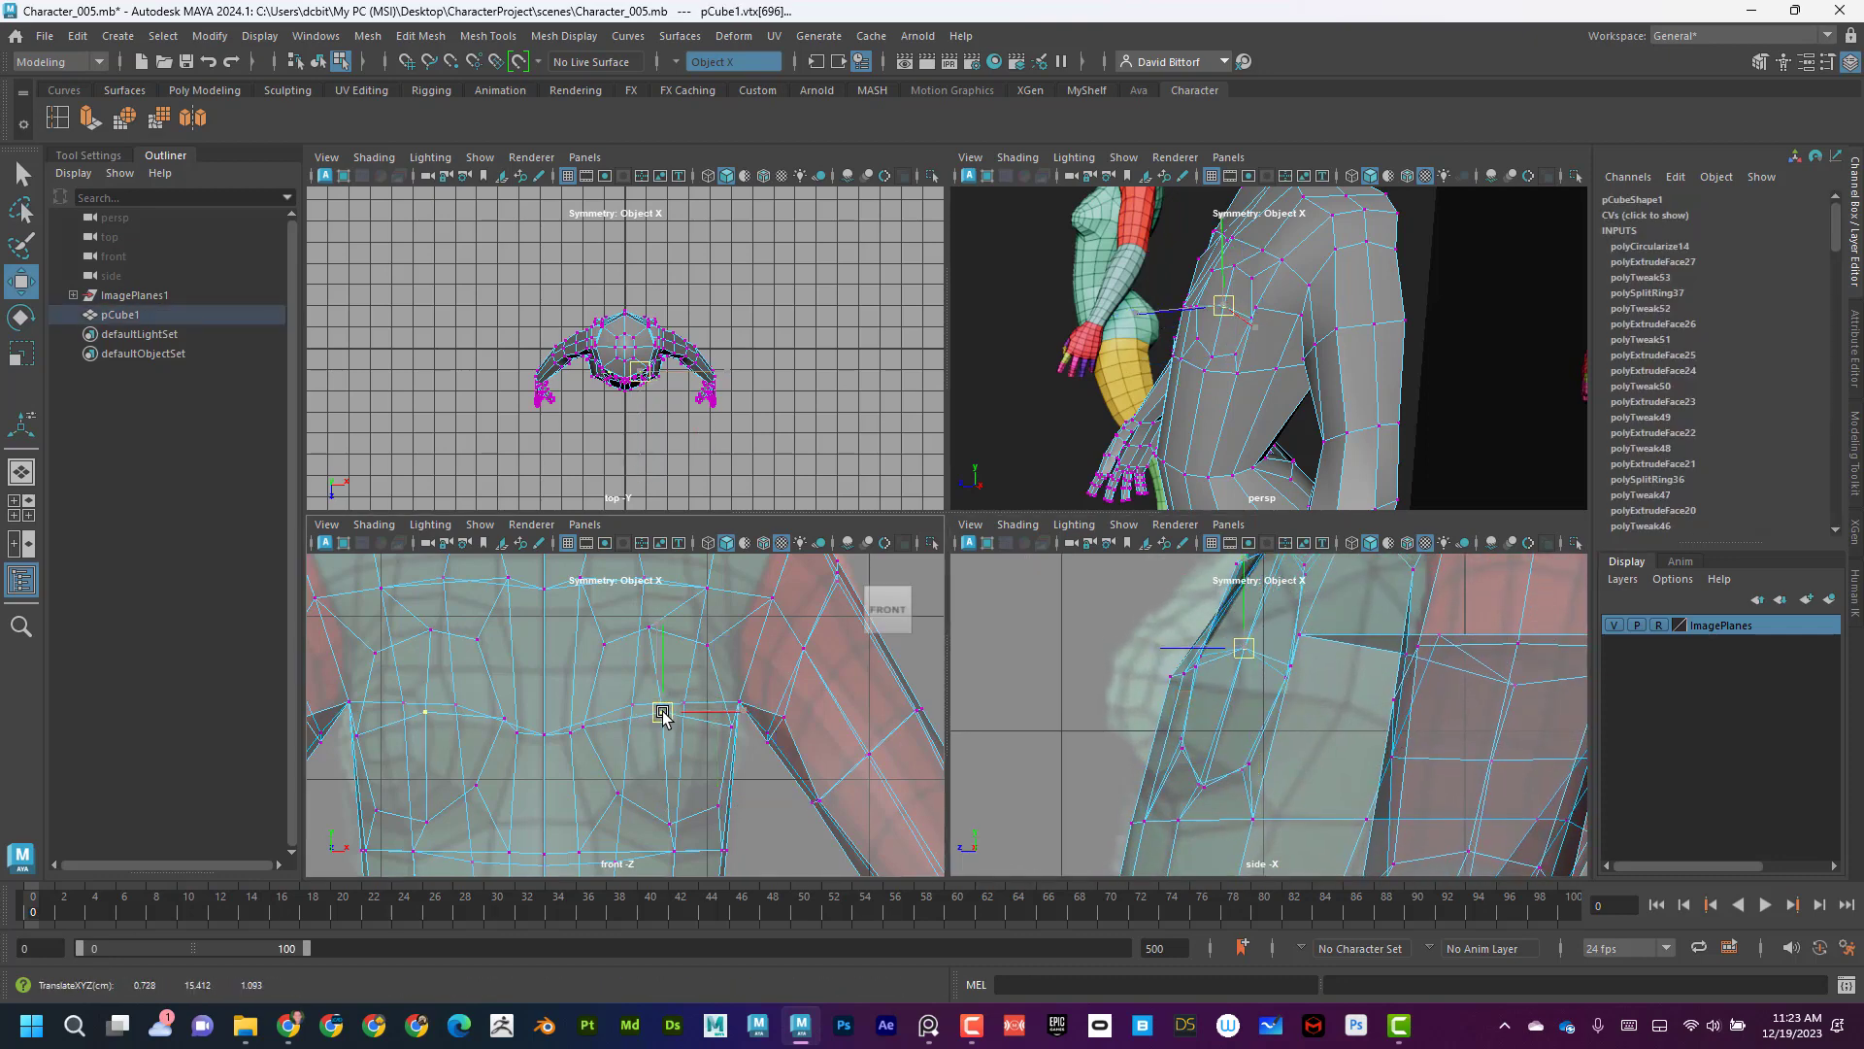
Move the side torso vertex below each armpit backward and down in the side view.
click(660, 712)
alt+drag(1262, 337, 1323, 312)
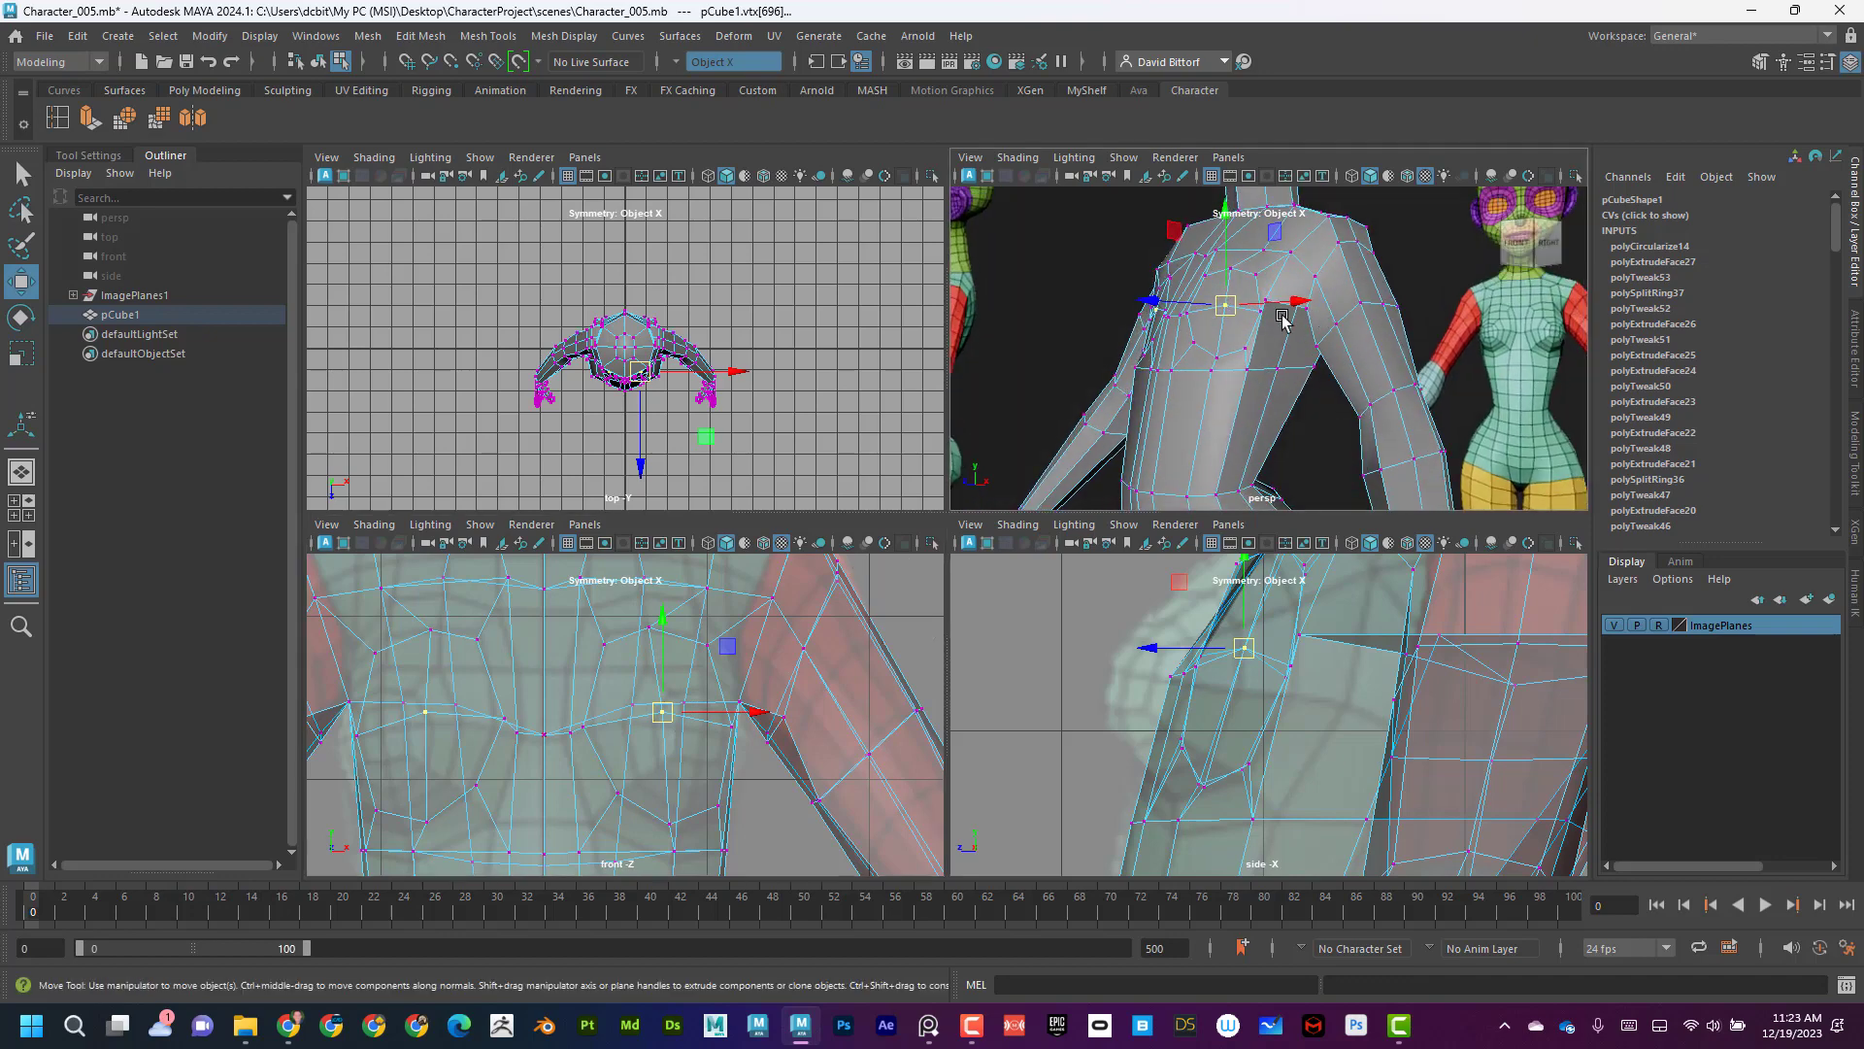
click(1291, 320)
click(1268, 294)
click(1301, 633)
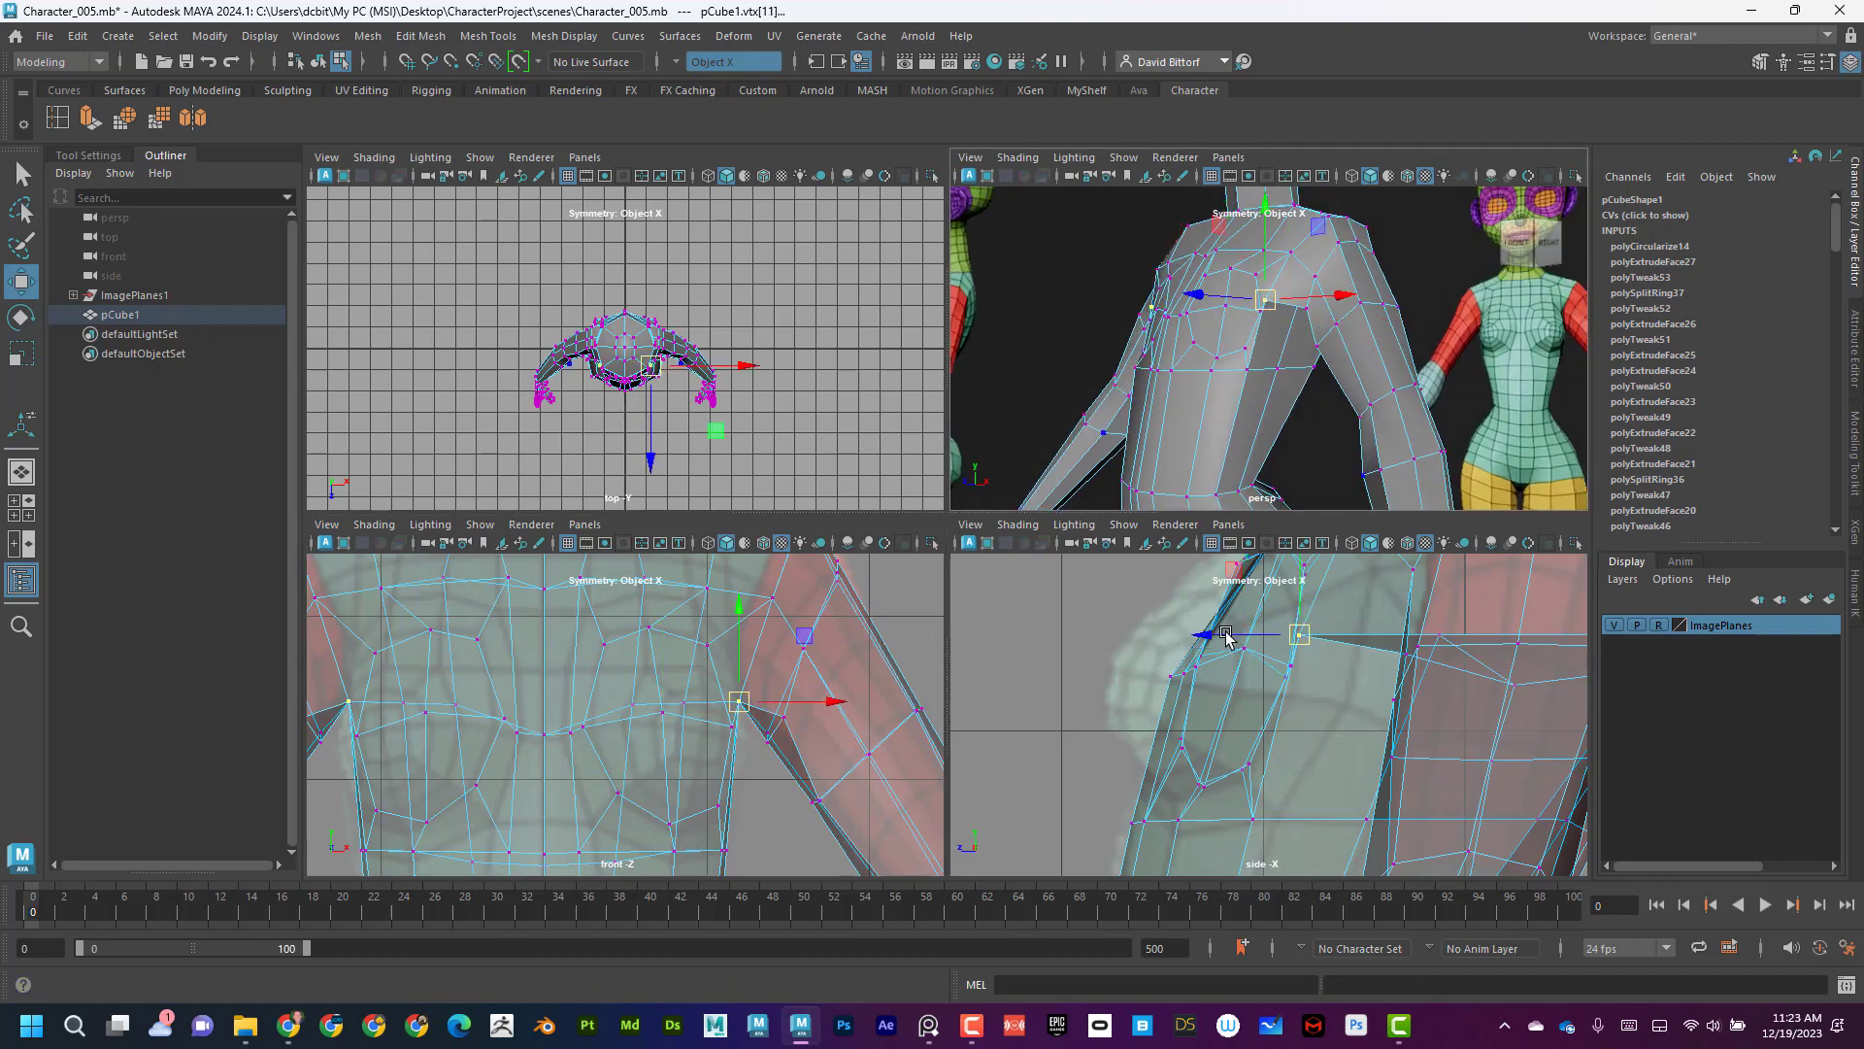
drag(1227, 636, 1299, 629)
scroll(1360, 591, down, 3)
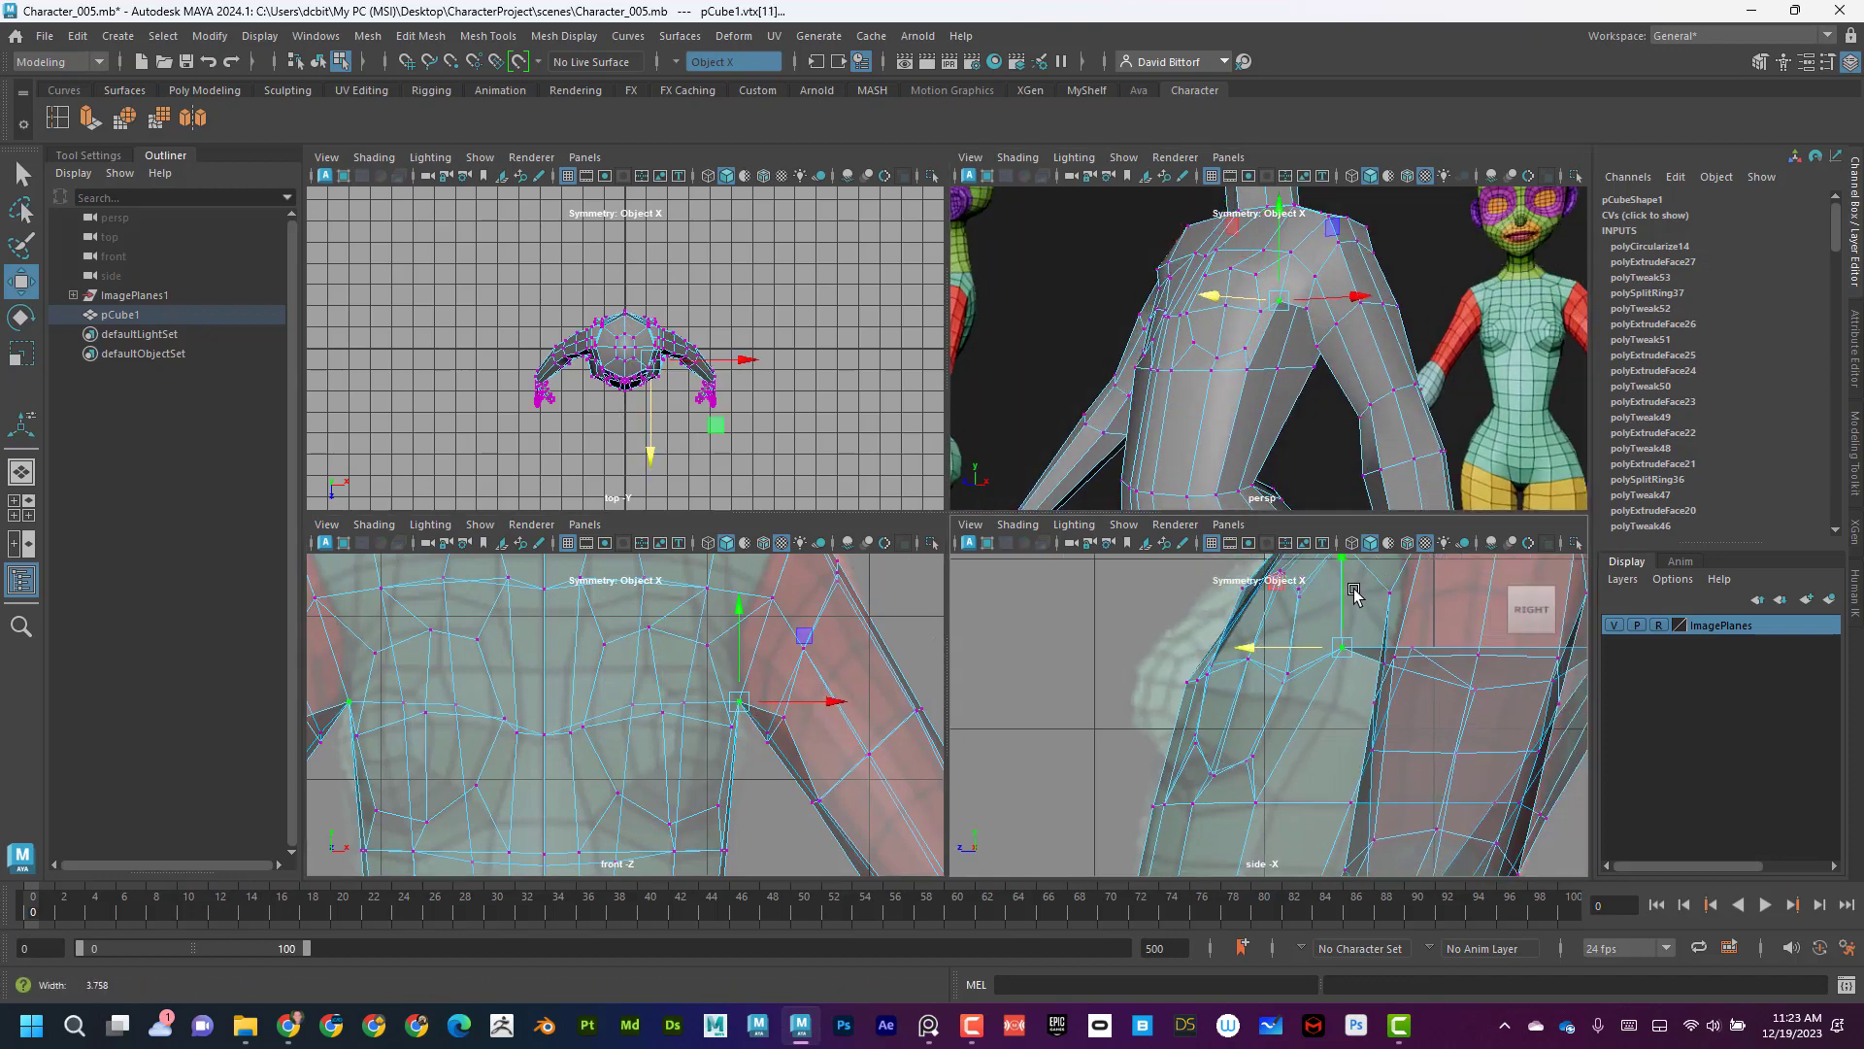
alt+middle_drag(1359, 594, 1343, 618)
drag(1314, 607, 1315, 630)
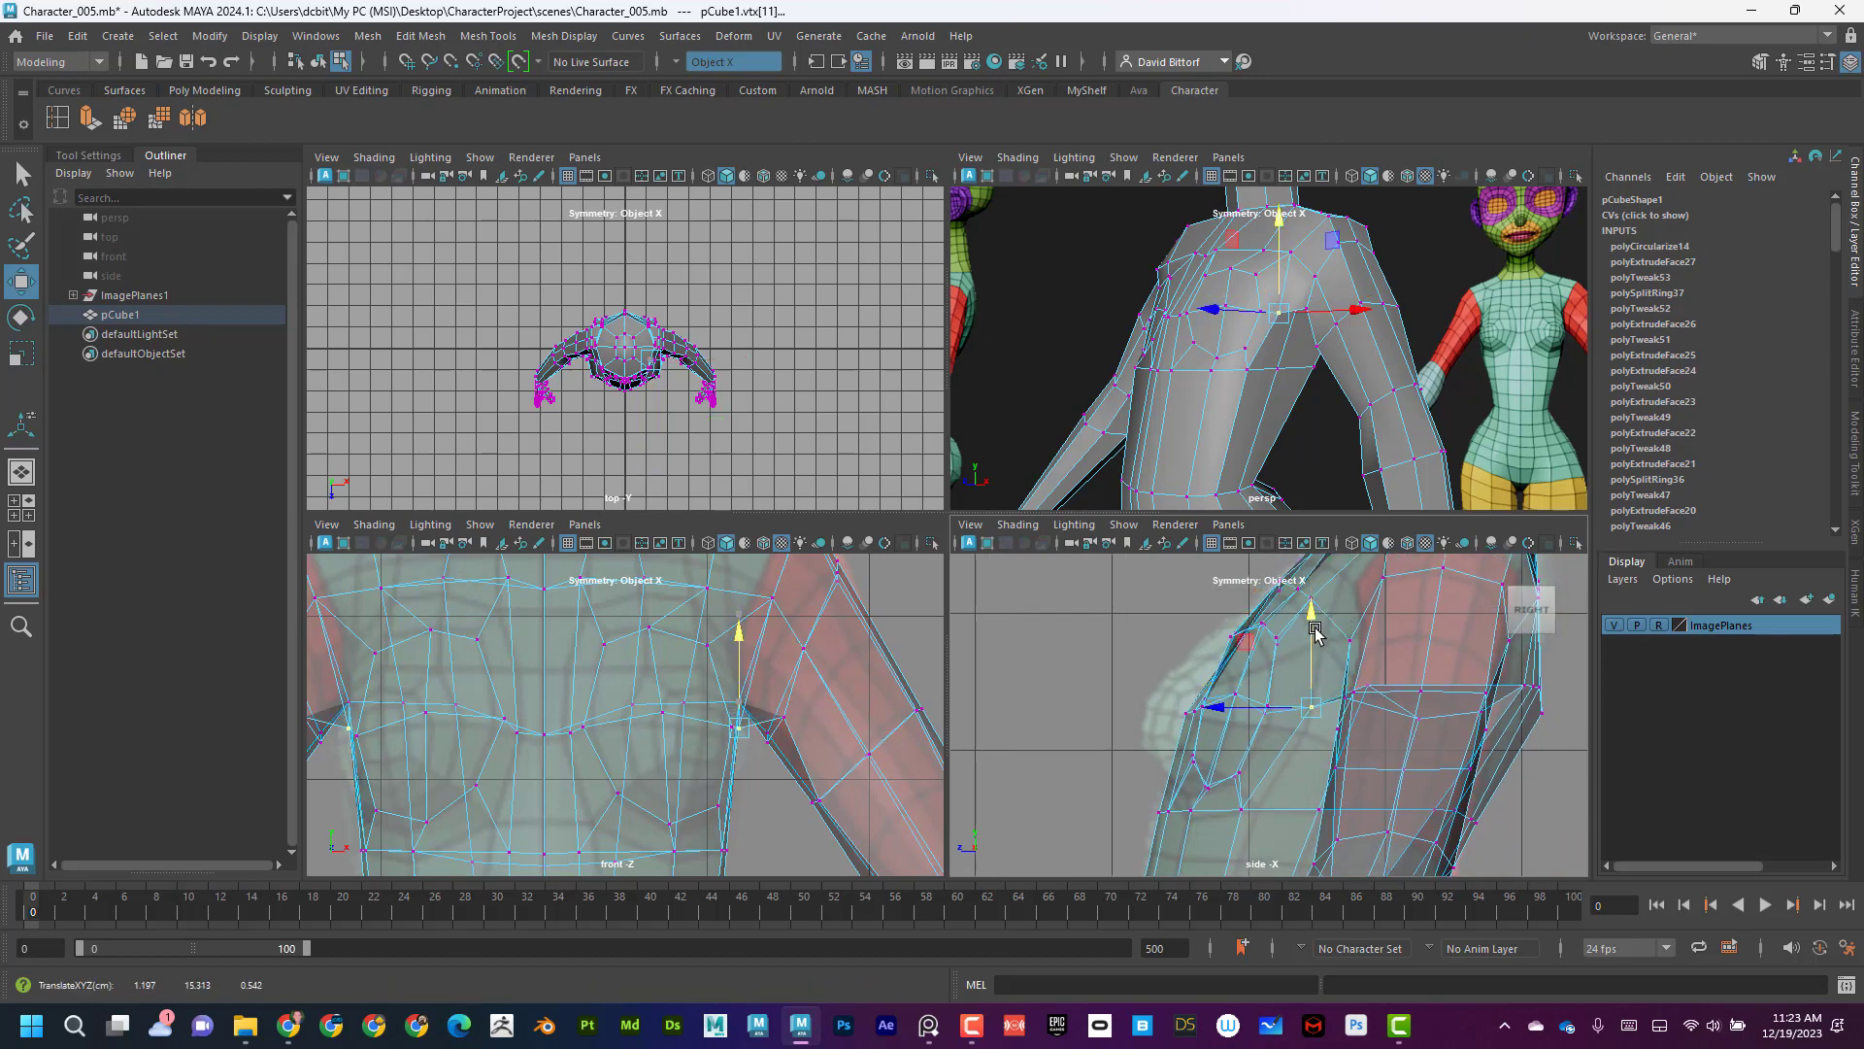
Shift the outer ribcage vertex below each breast slightly backward and adjust the neighbouring vertex beneath the bust.
click(1240, 809)
drag(1194, 809, 1210, 810)
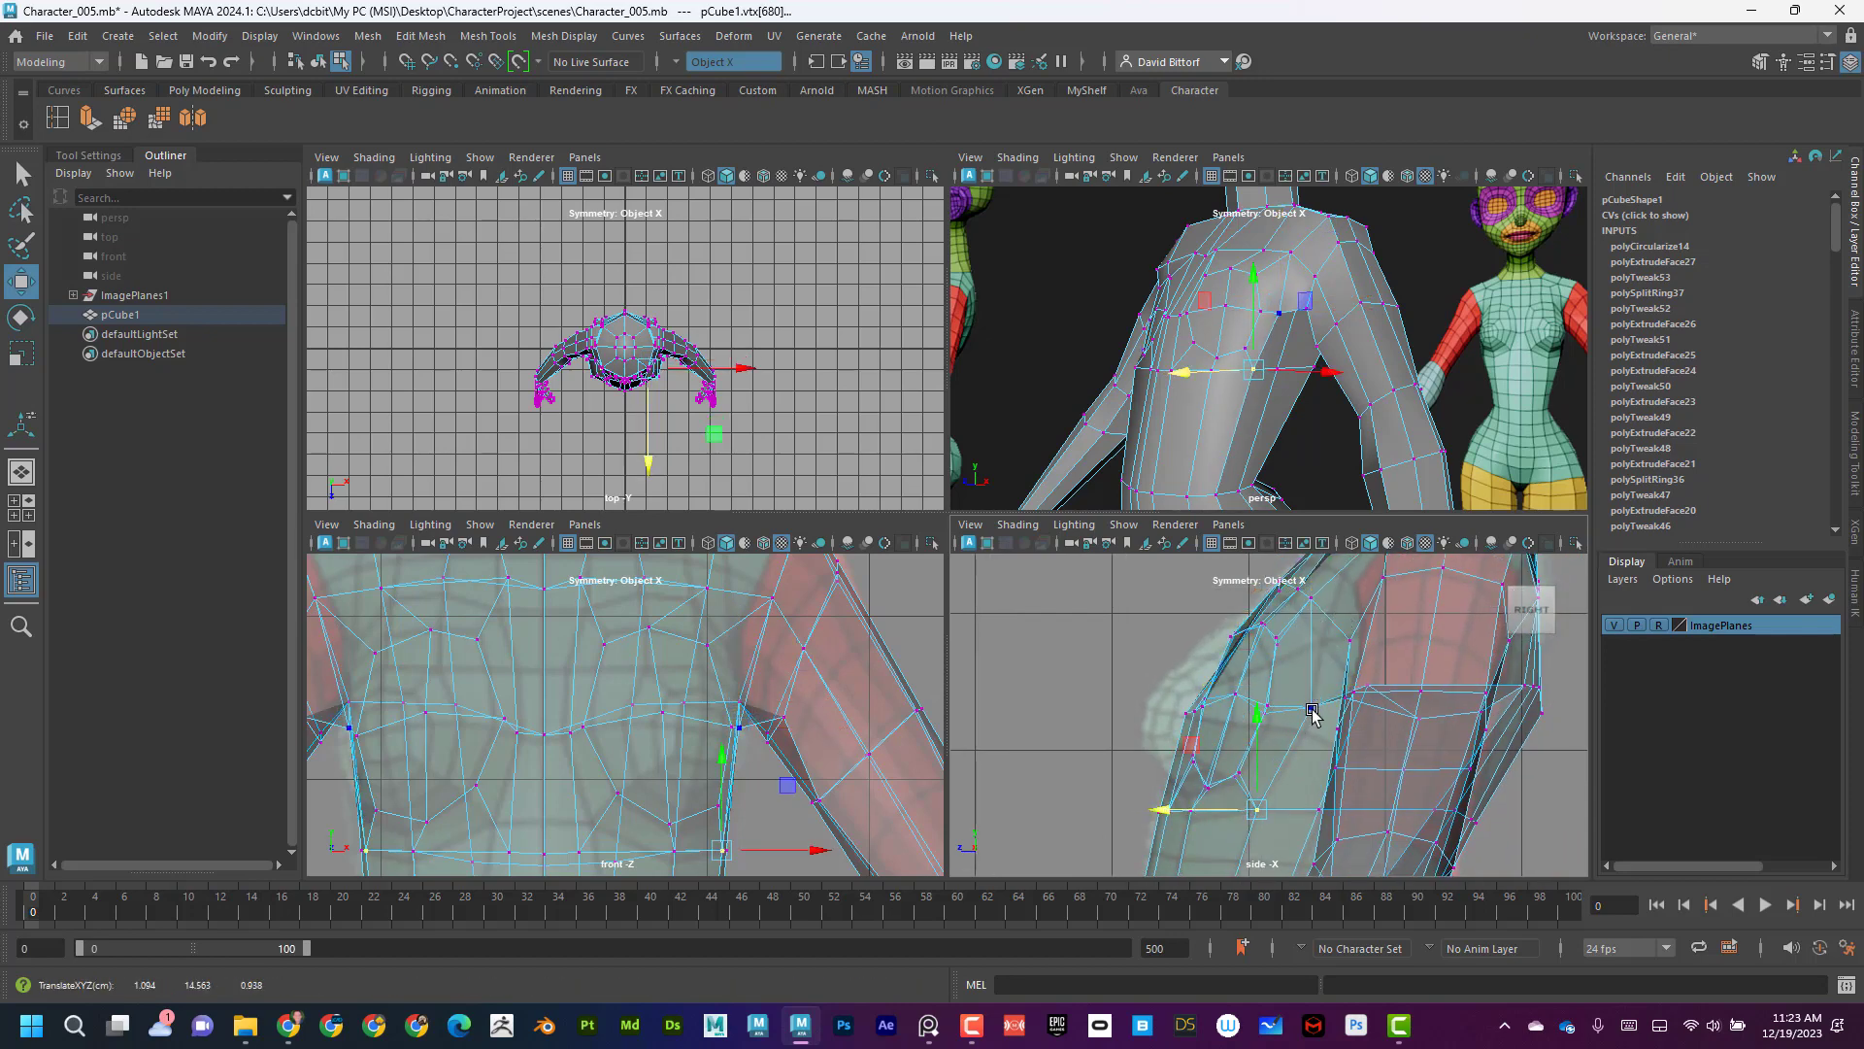
click(1312, 713)
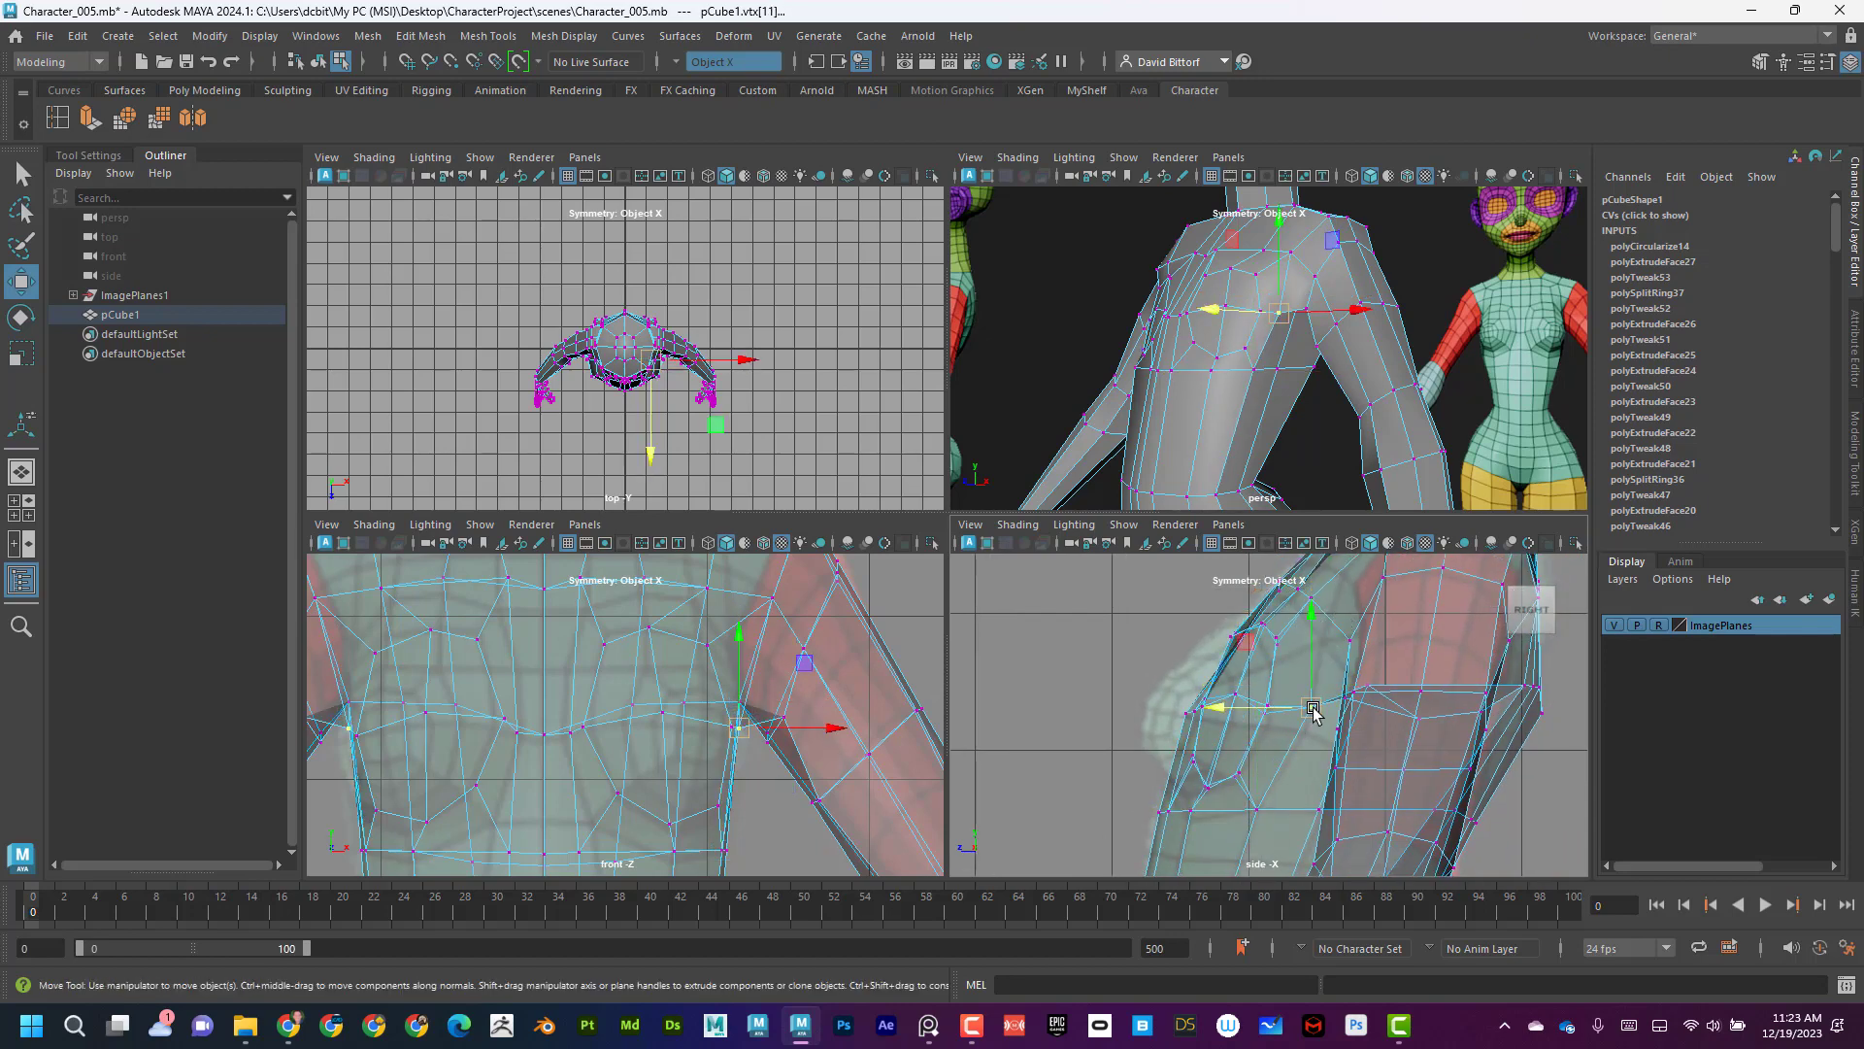
click(1191, 819)
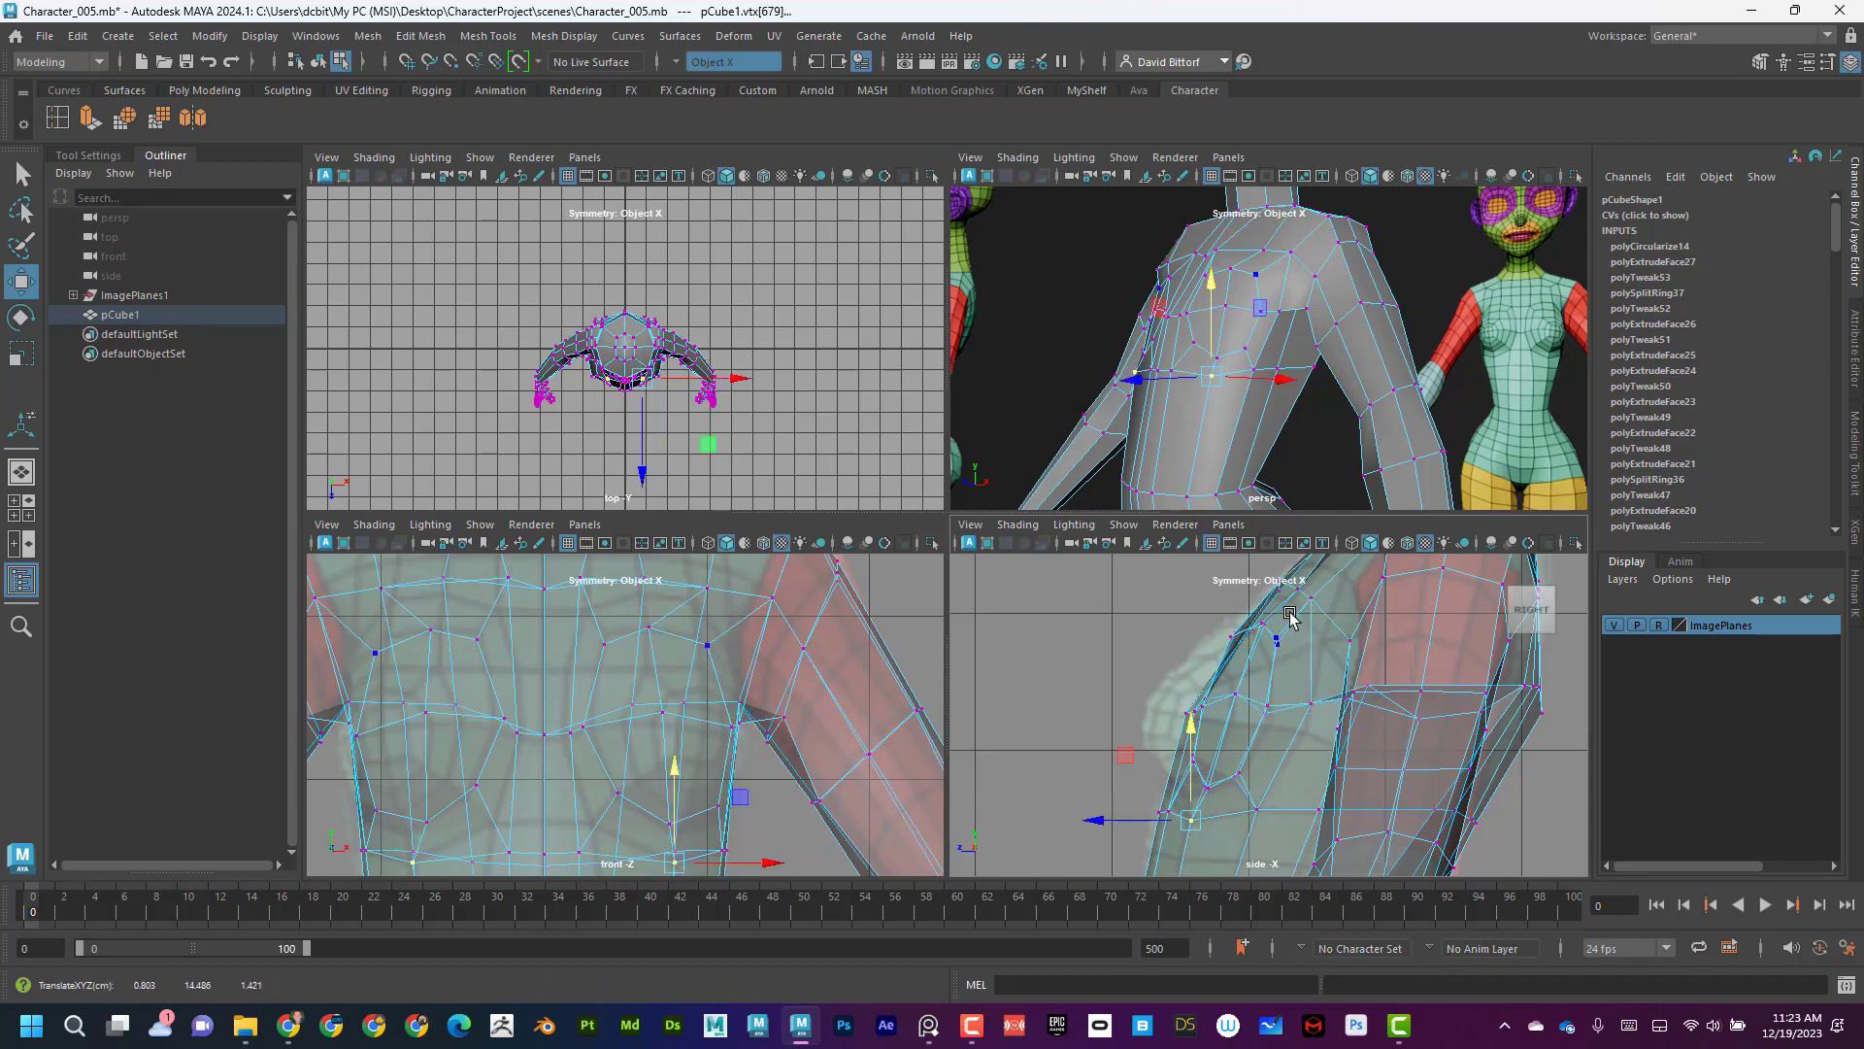
Select the circular breast faces on both sides and extrude them forward with a Local Translate Z of 0.41.
alt+middle_drag(1281, 636, 1314, 639)
alt+drag(1227, 296, 1196, 371)
scroll(1198, 364, up, 2)
right_drag(1203, 317, 1202, 365)
click(1200, 337)
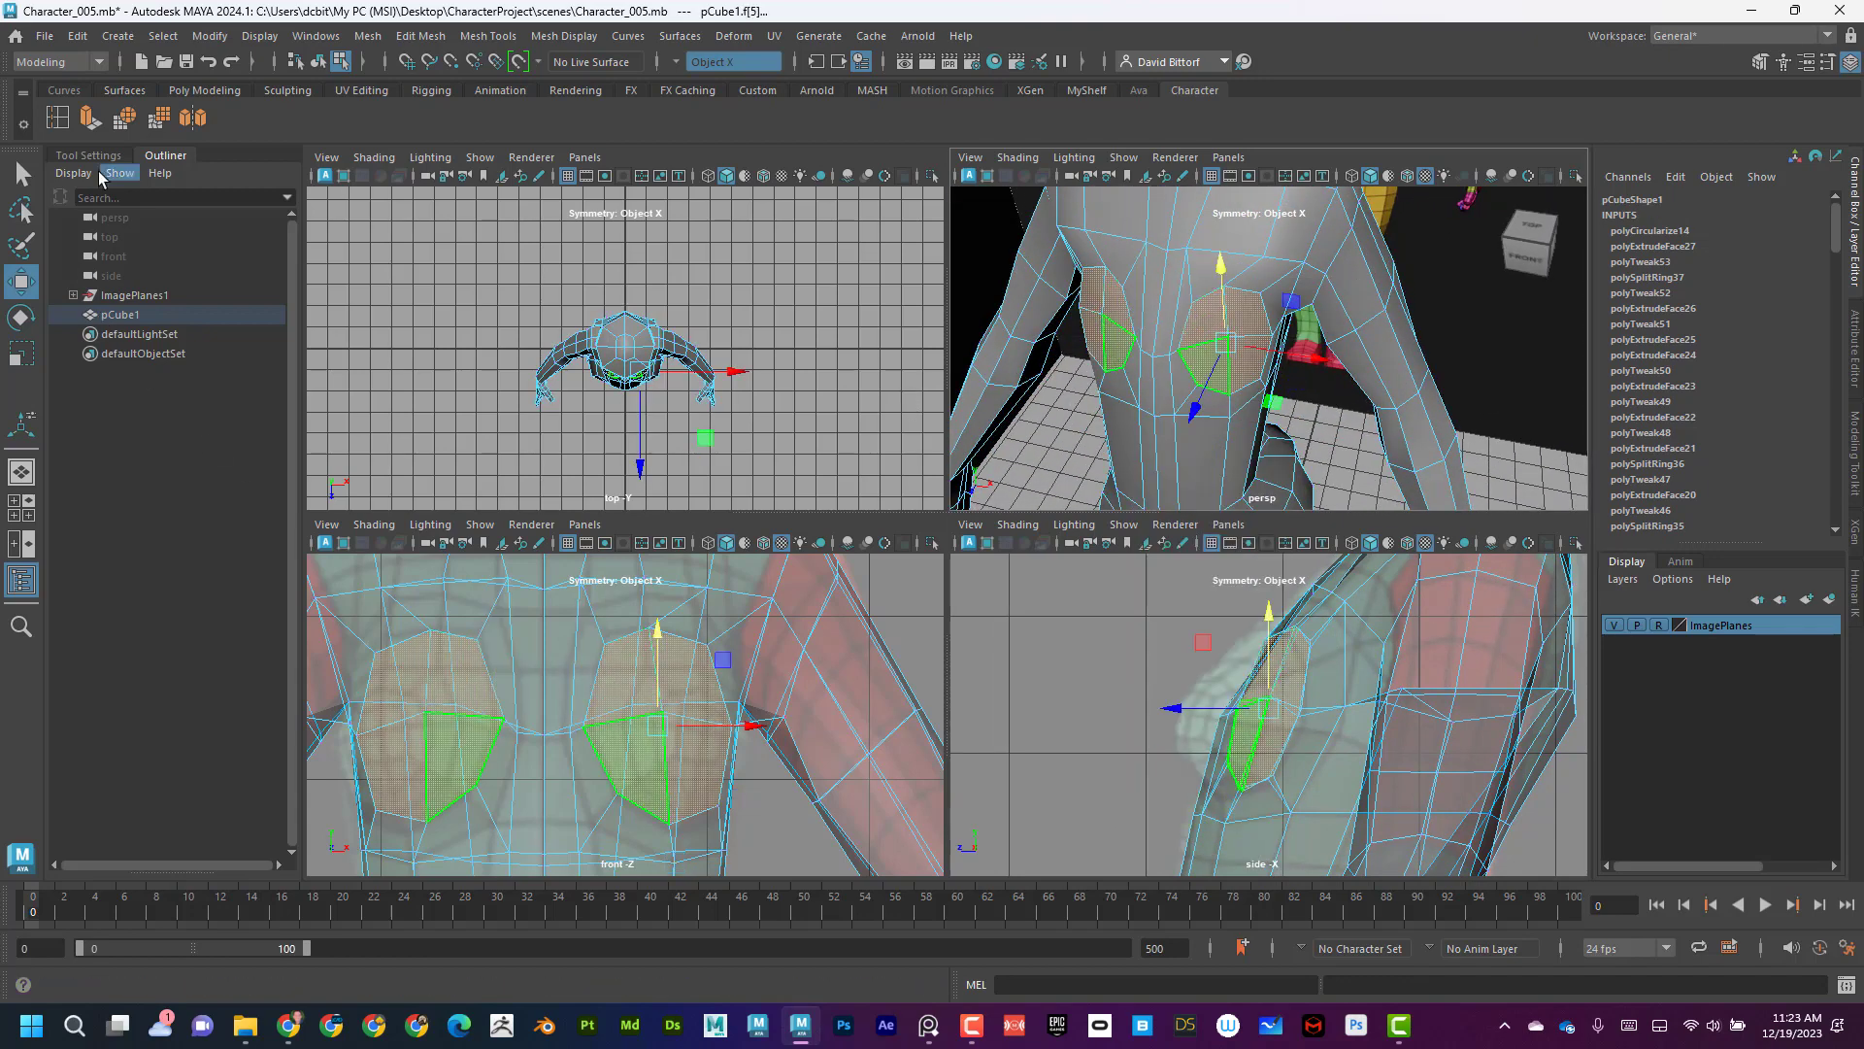
click(92, 118)
drag(1188, 716, 1143, 700)
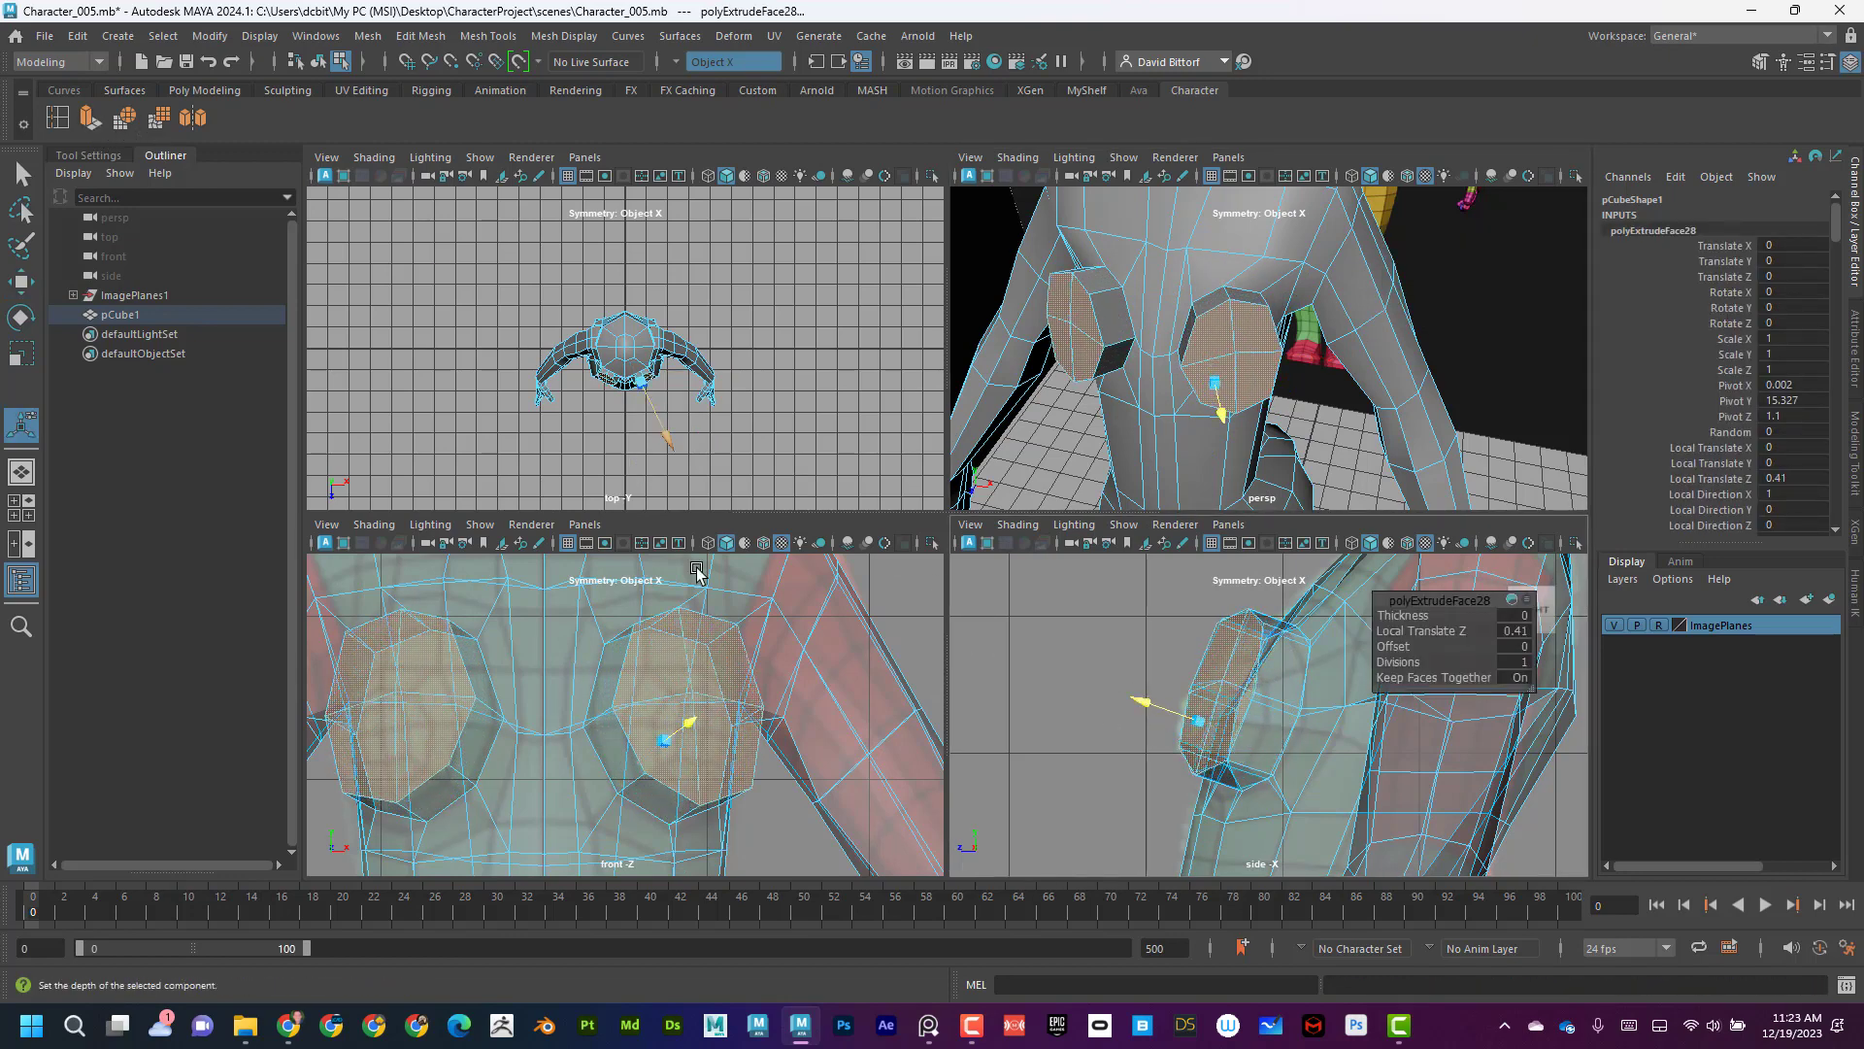
Scale down the extruded breast faces, then move them down and forward to follow the side reference's bust profile.
click(24, 354)
drag(693, 711, 649, 708)
click(21, 282)
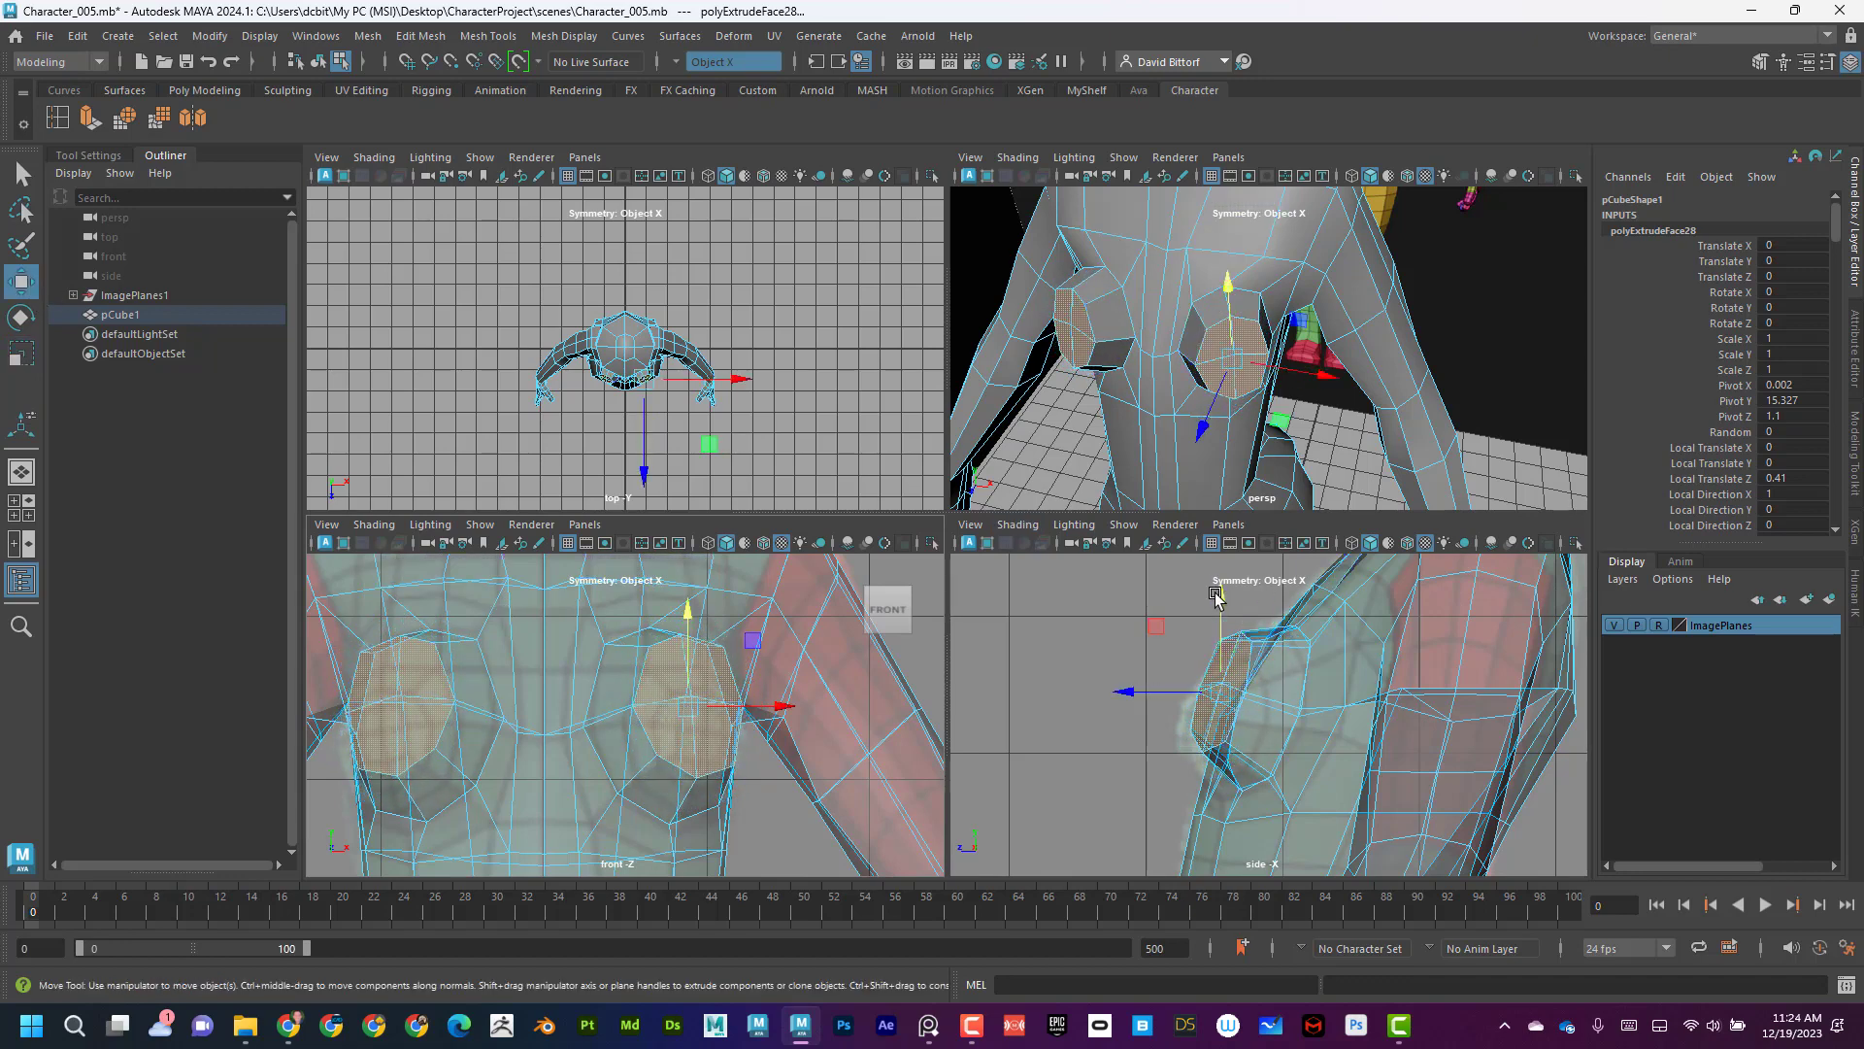
drag(1217, 593, 1217, 612)
mouse_move(1173, 710)
mouse_down()
mouse_move(1196, 716)
mouse_move(1141, 716)
mouse_up()
Scale the front breast faces down further and nudge them down and forward to the tip of the reference bust.
click(34, 362)
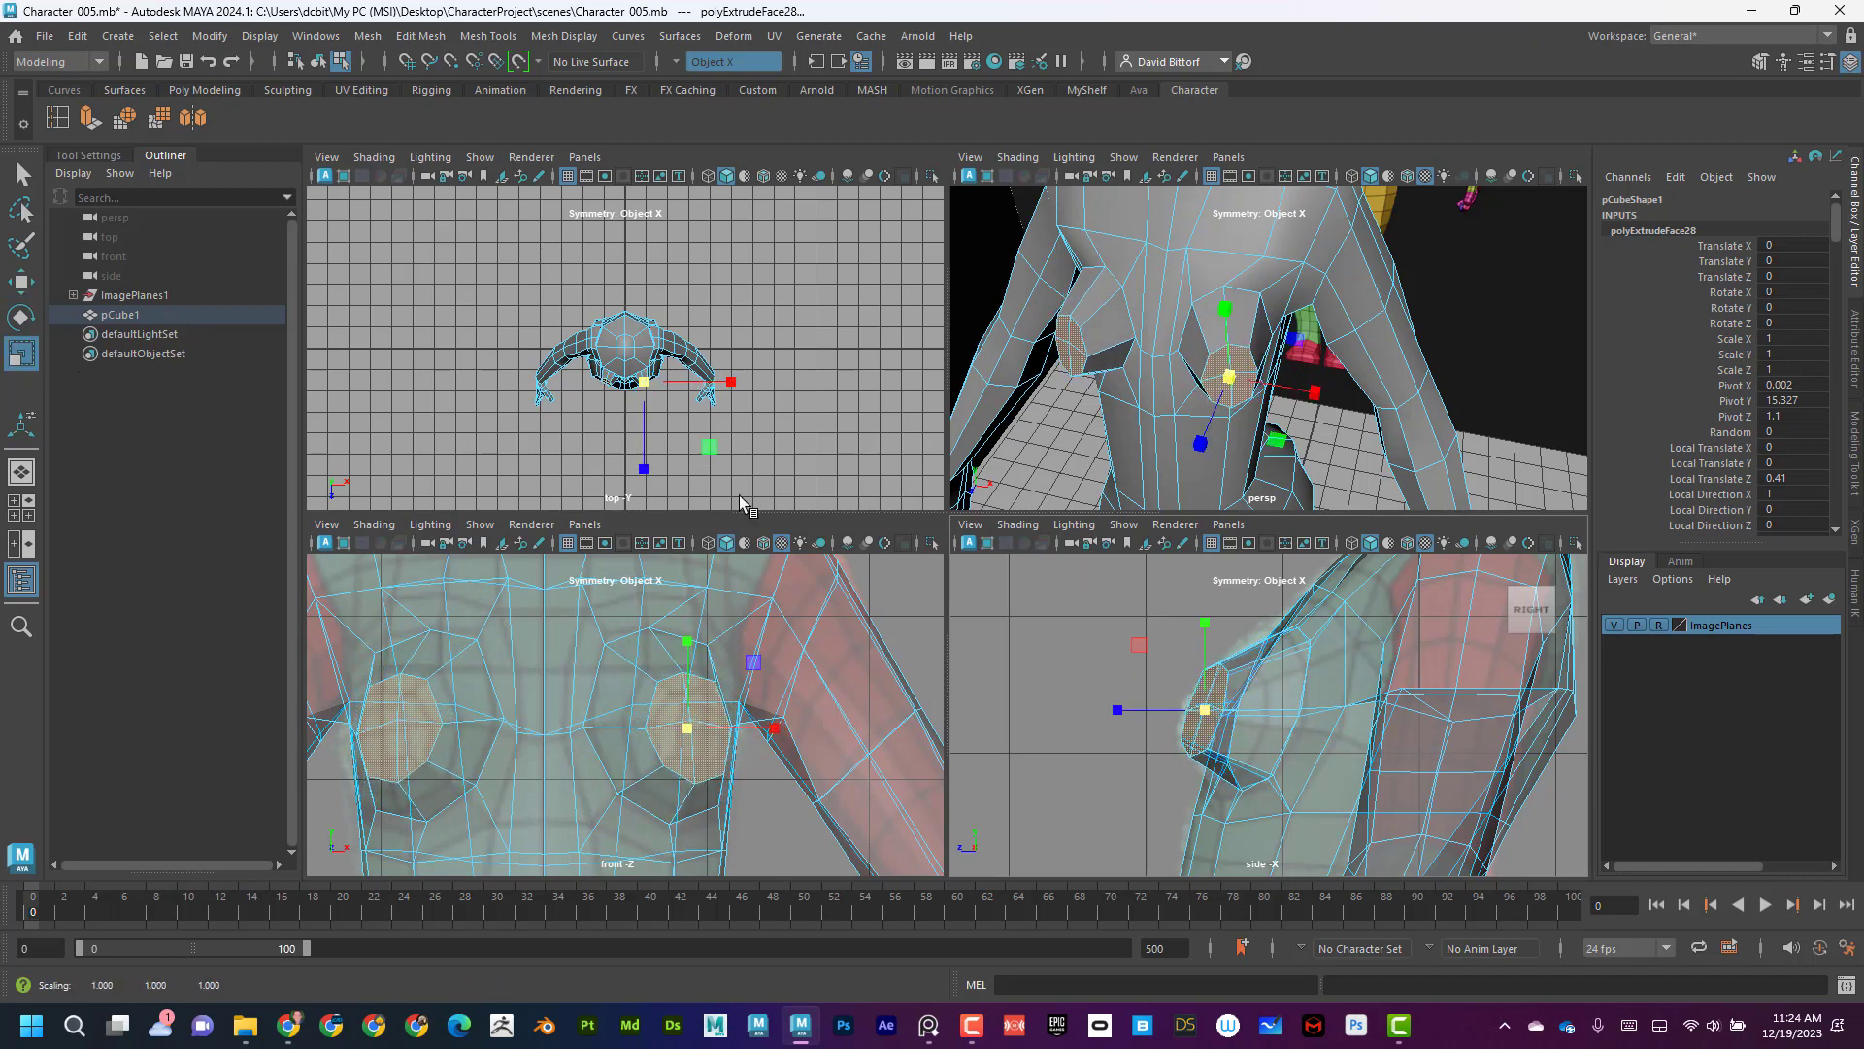
click(22, 284)
drag(1204, 616, 1205, 621)
drag(1163, 715, 1158, 714)
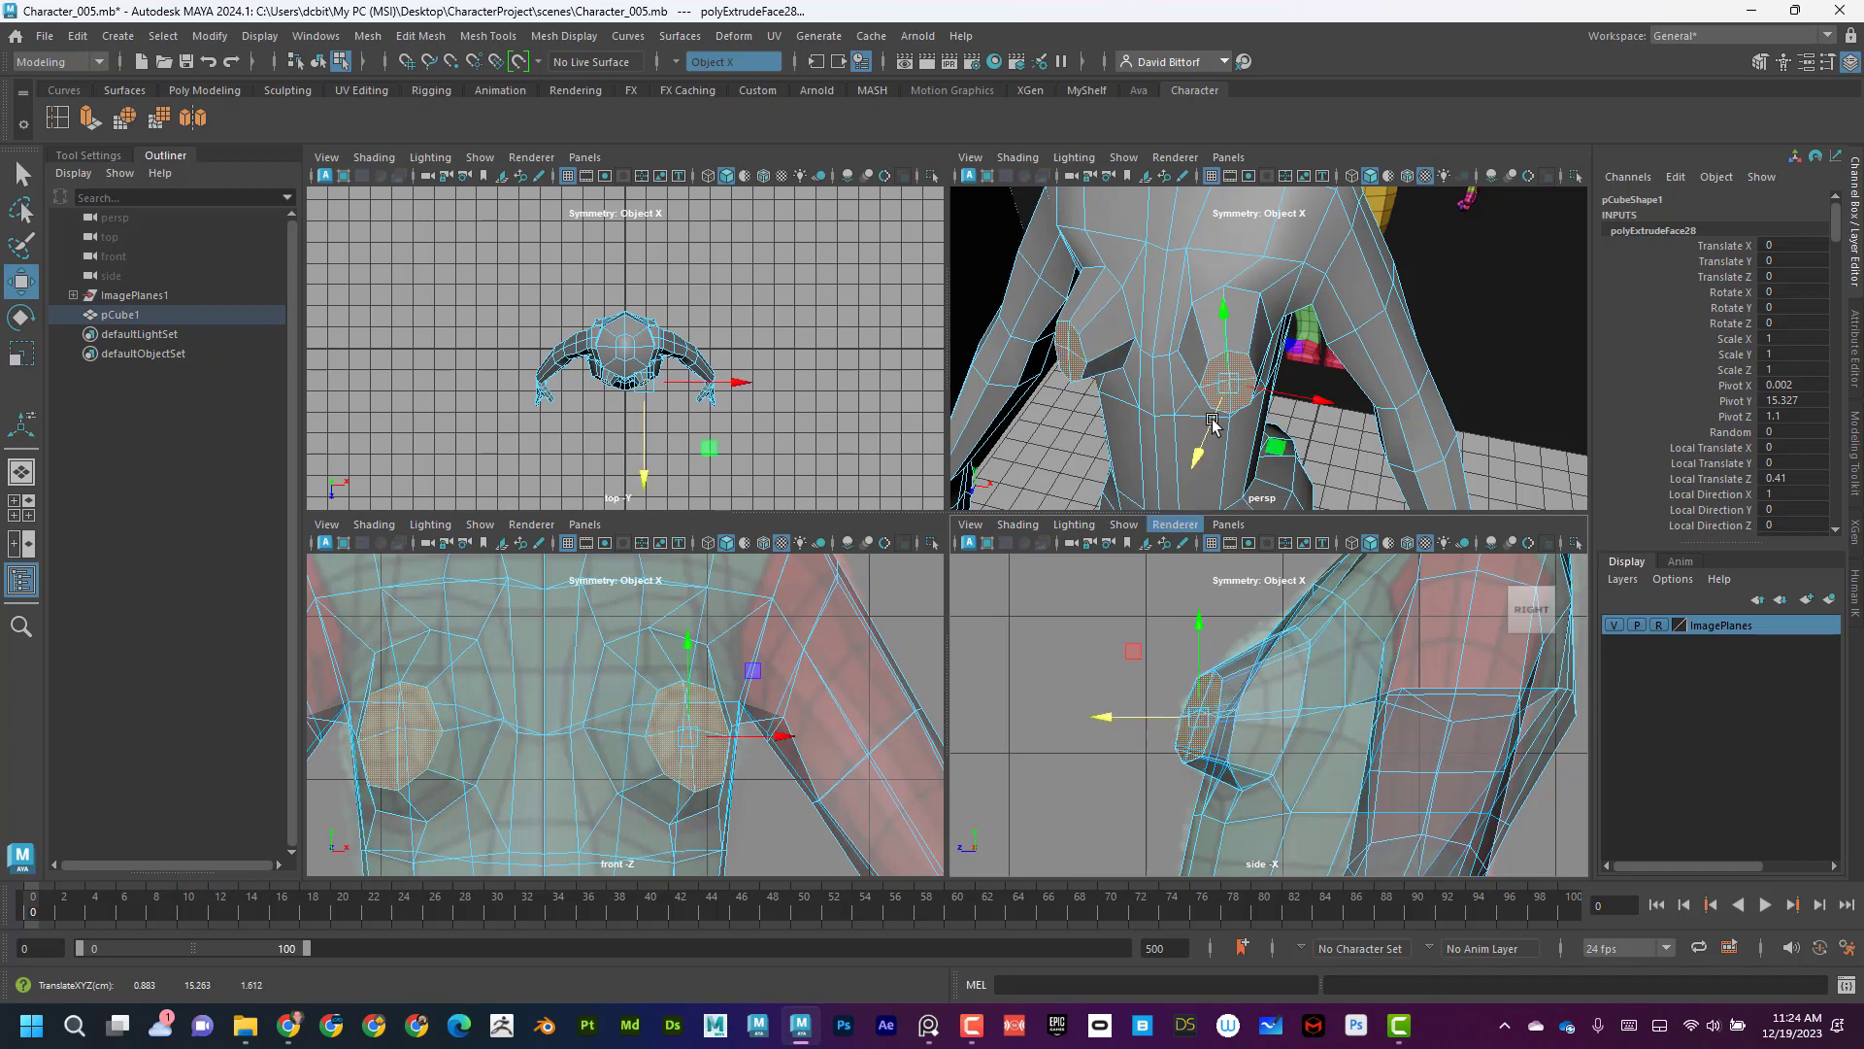
alt+drag(1211, 424, 1264, 322)
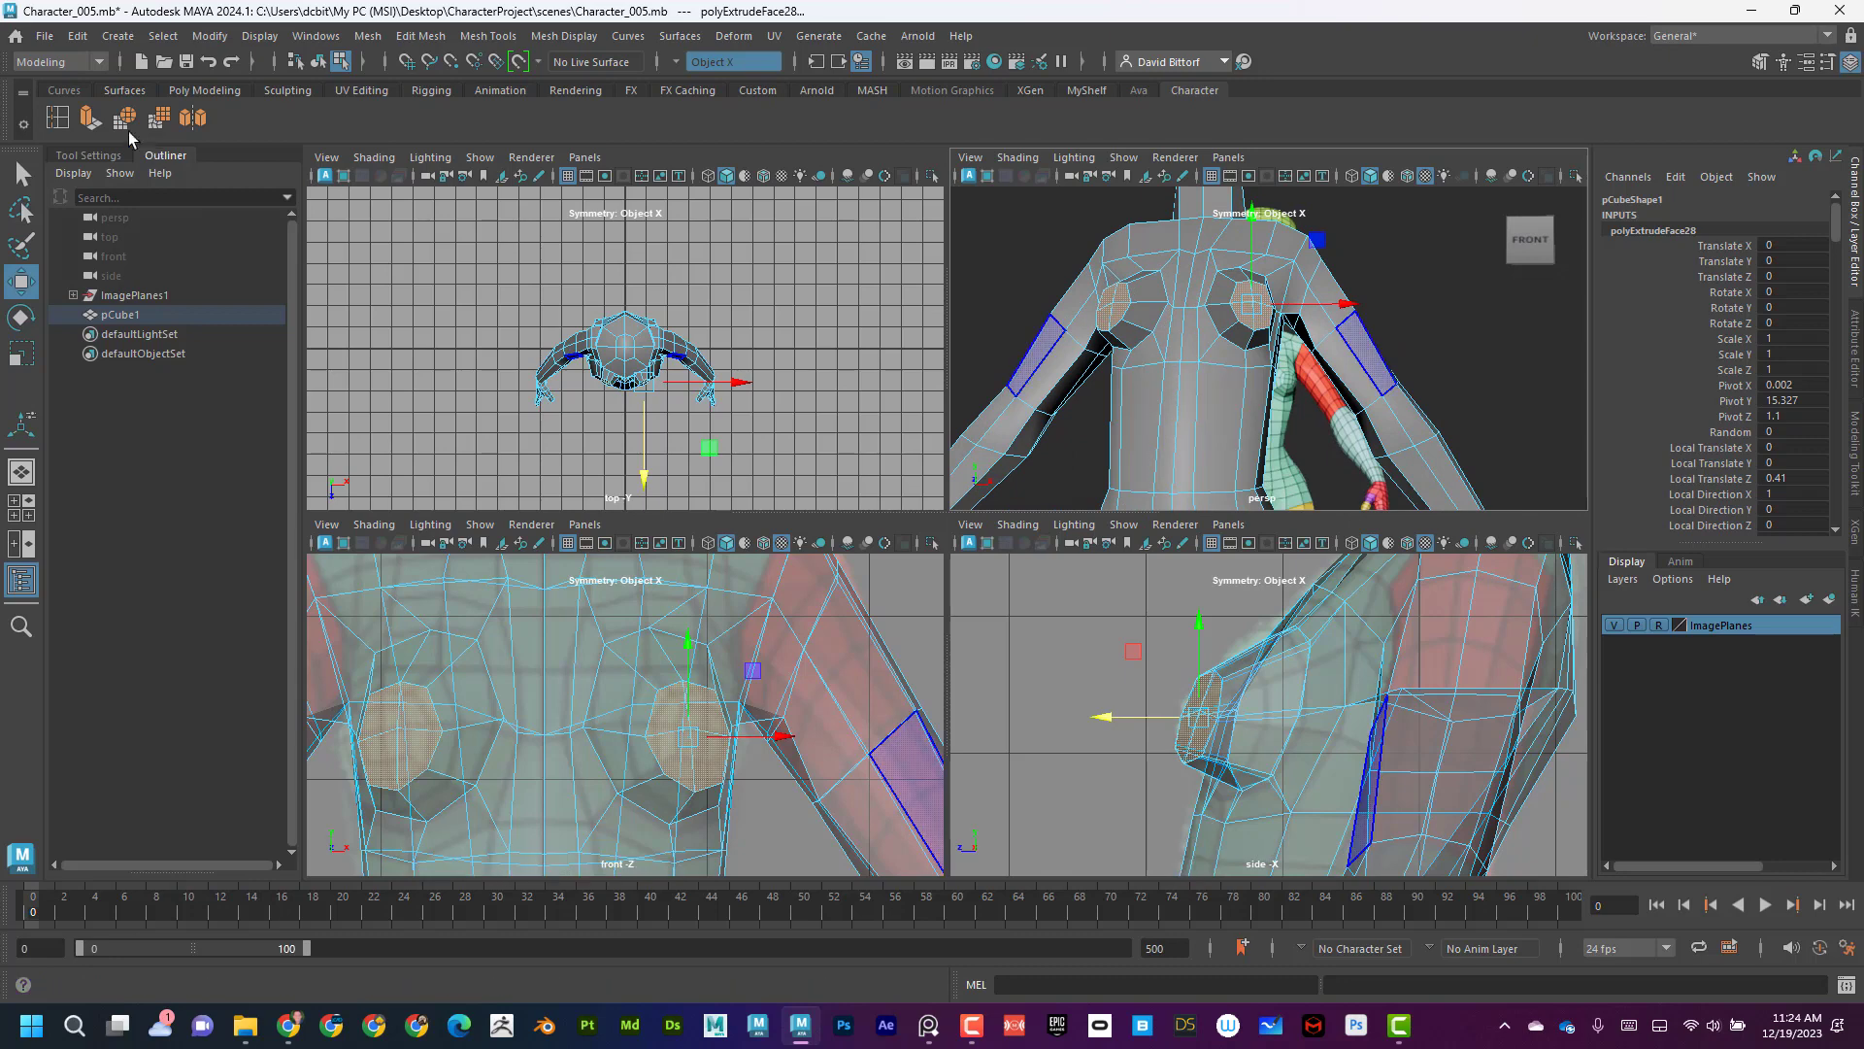
Insert an edge loop around the extruded sides of each breast, undoing any stray extra loop.
click(55, 118)
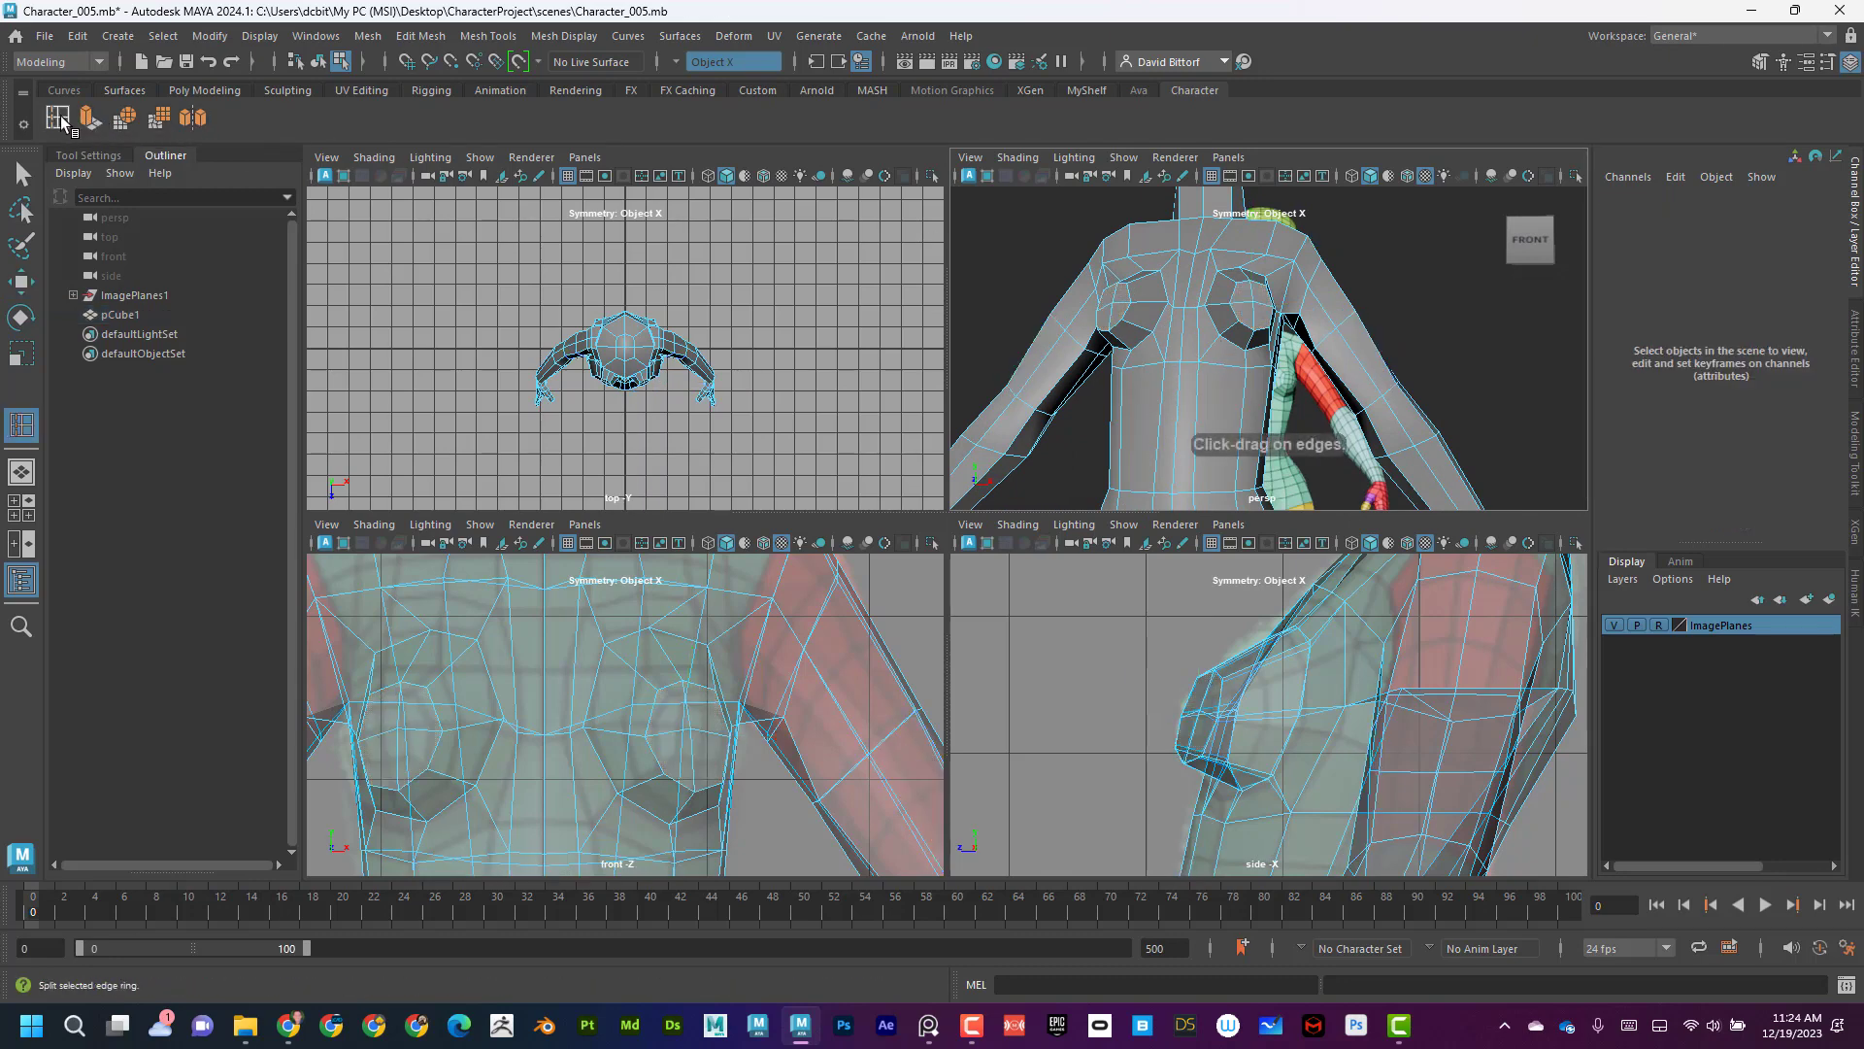
click(89, 118)
mouse_move(1204, 335)
alt+mouse_down()
mouse_move(1103, 324)
mouse_move(1201, 330)
alt+mouse_up()
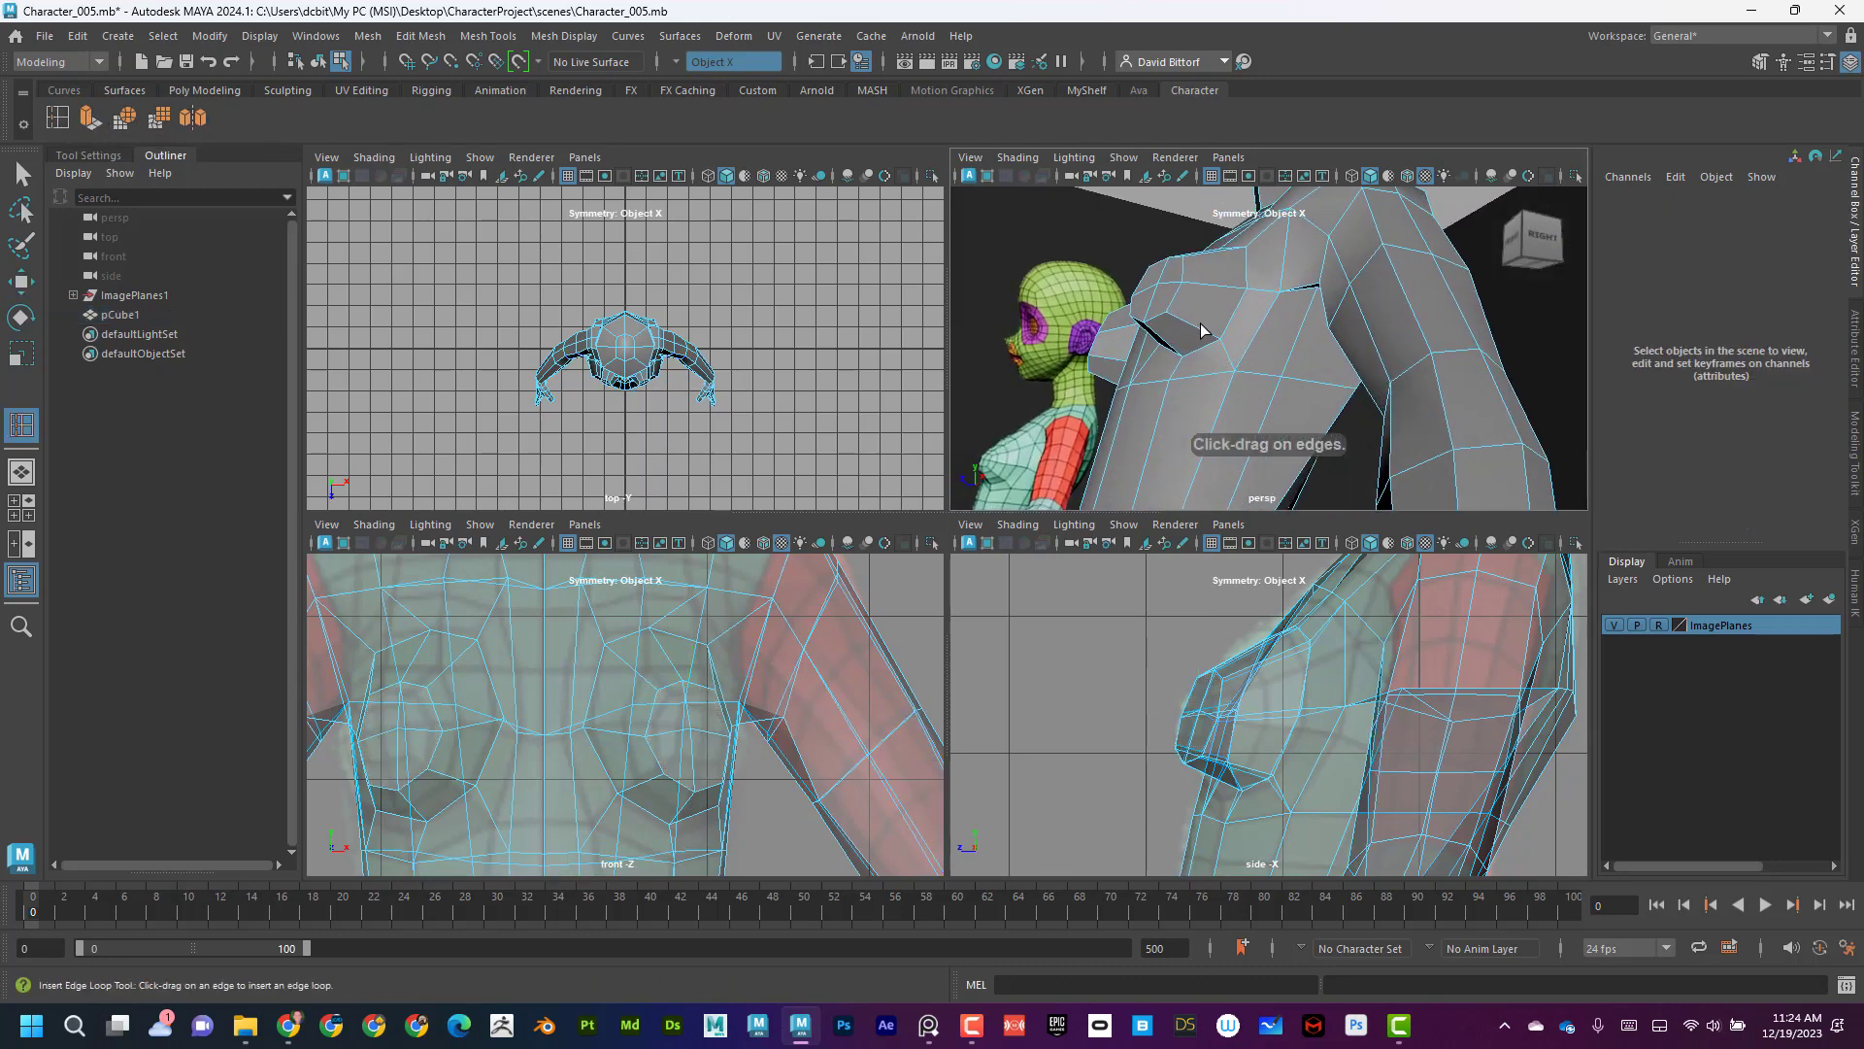
click(1193, 330)
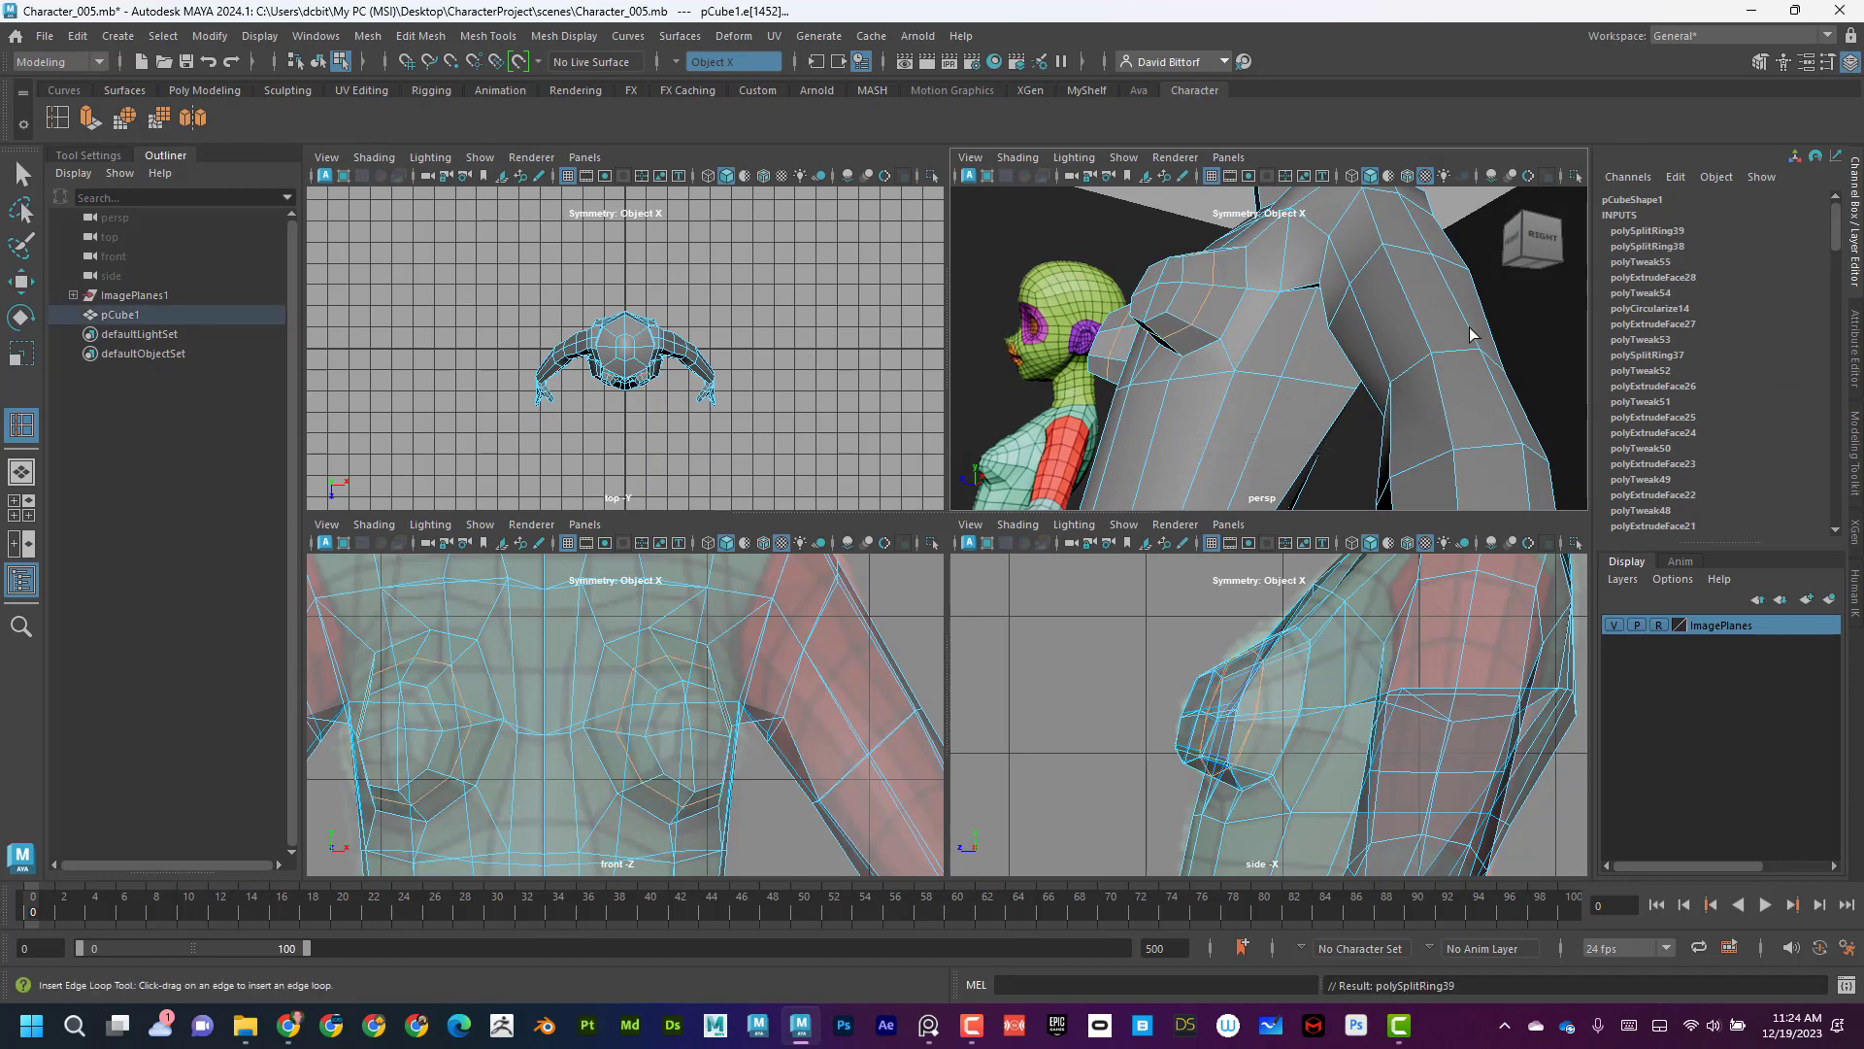
alt+drag(1145, 321, 1213, 307)
right_click(1198, 298)
click(1104, 295)
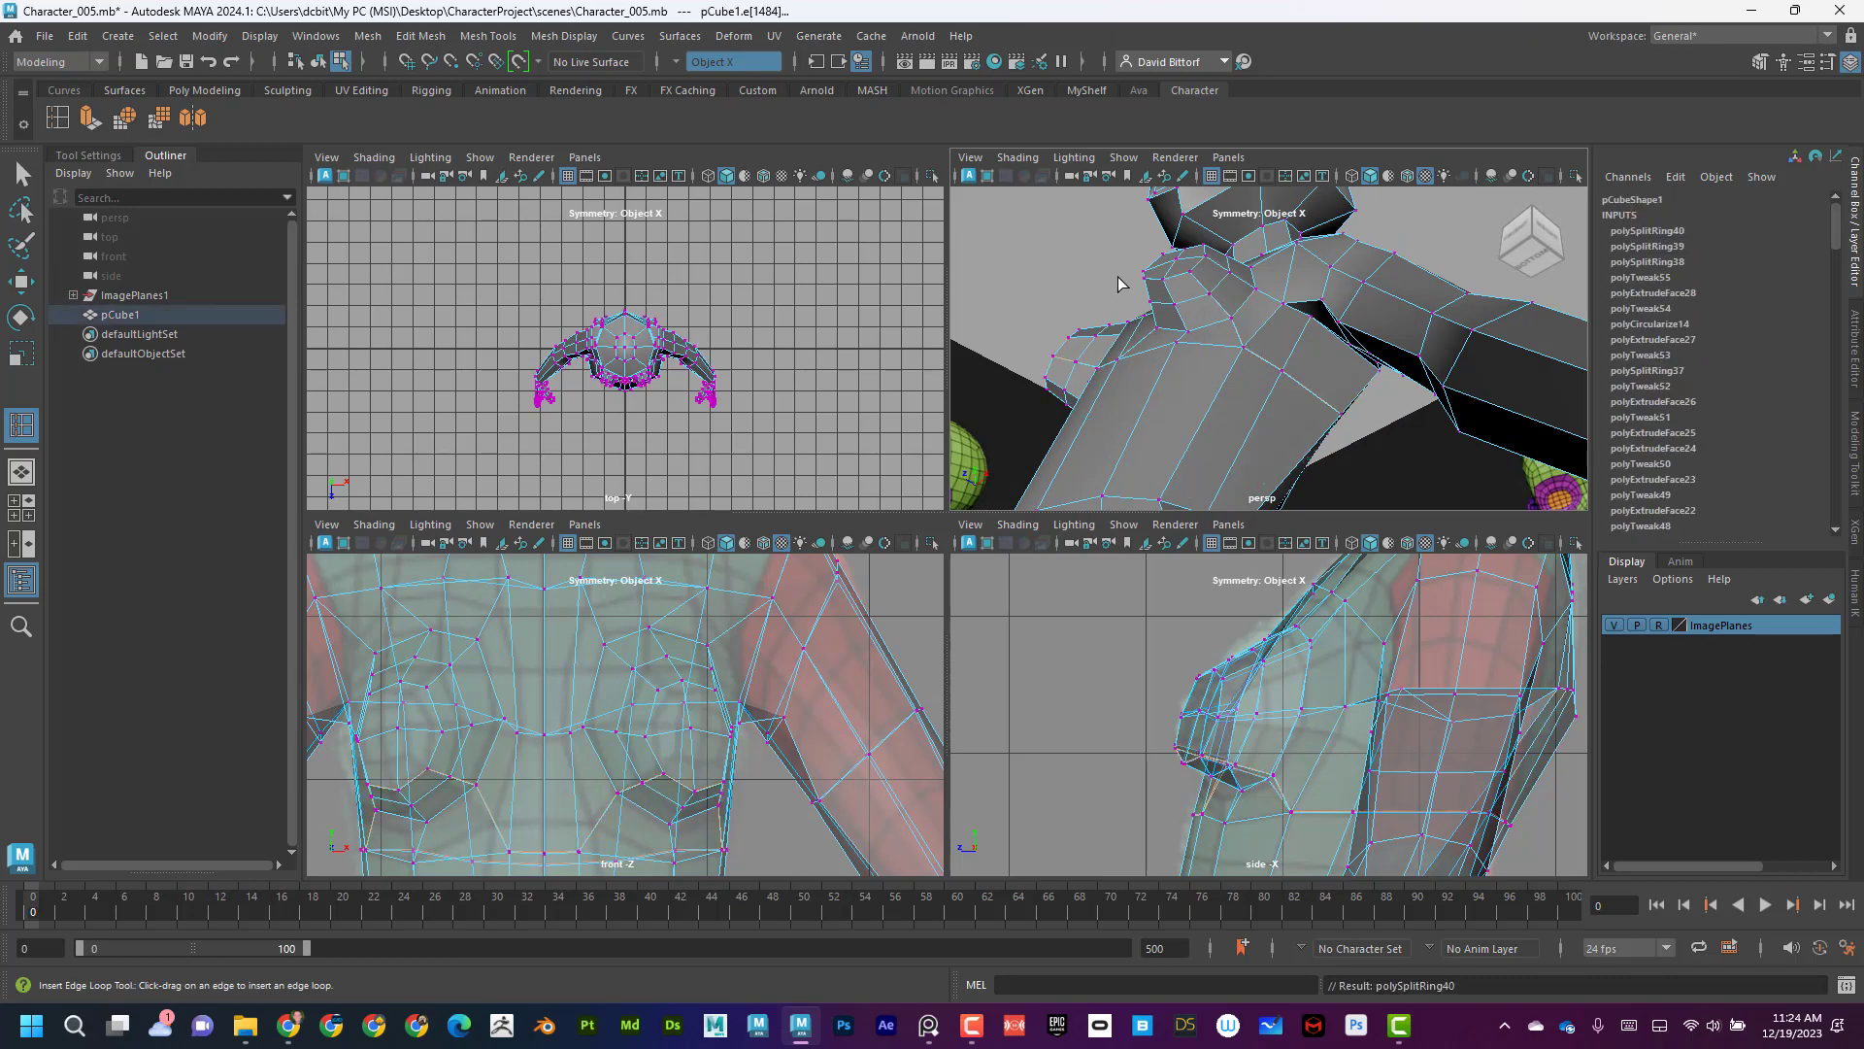
key(ctrl+z)
Select the underside vertices of each breast's new edge loop and lower them to round out the bottom.
click(20, 174)
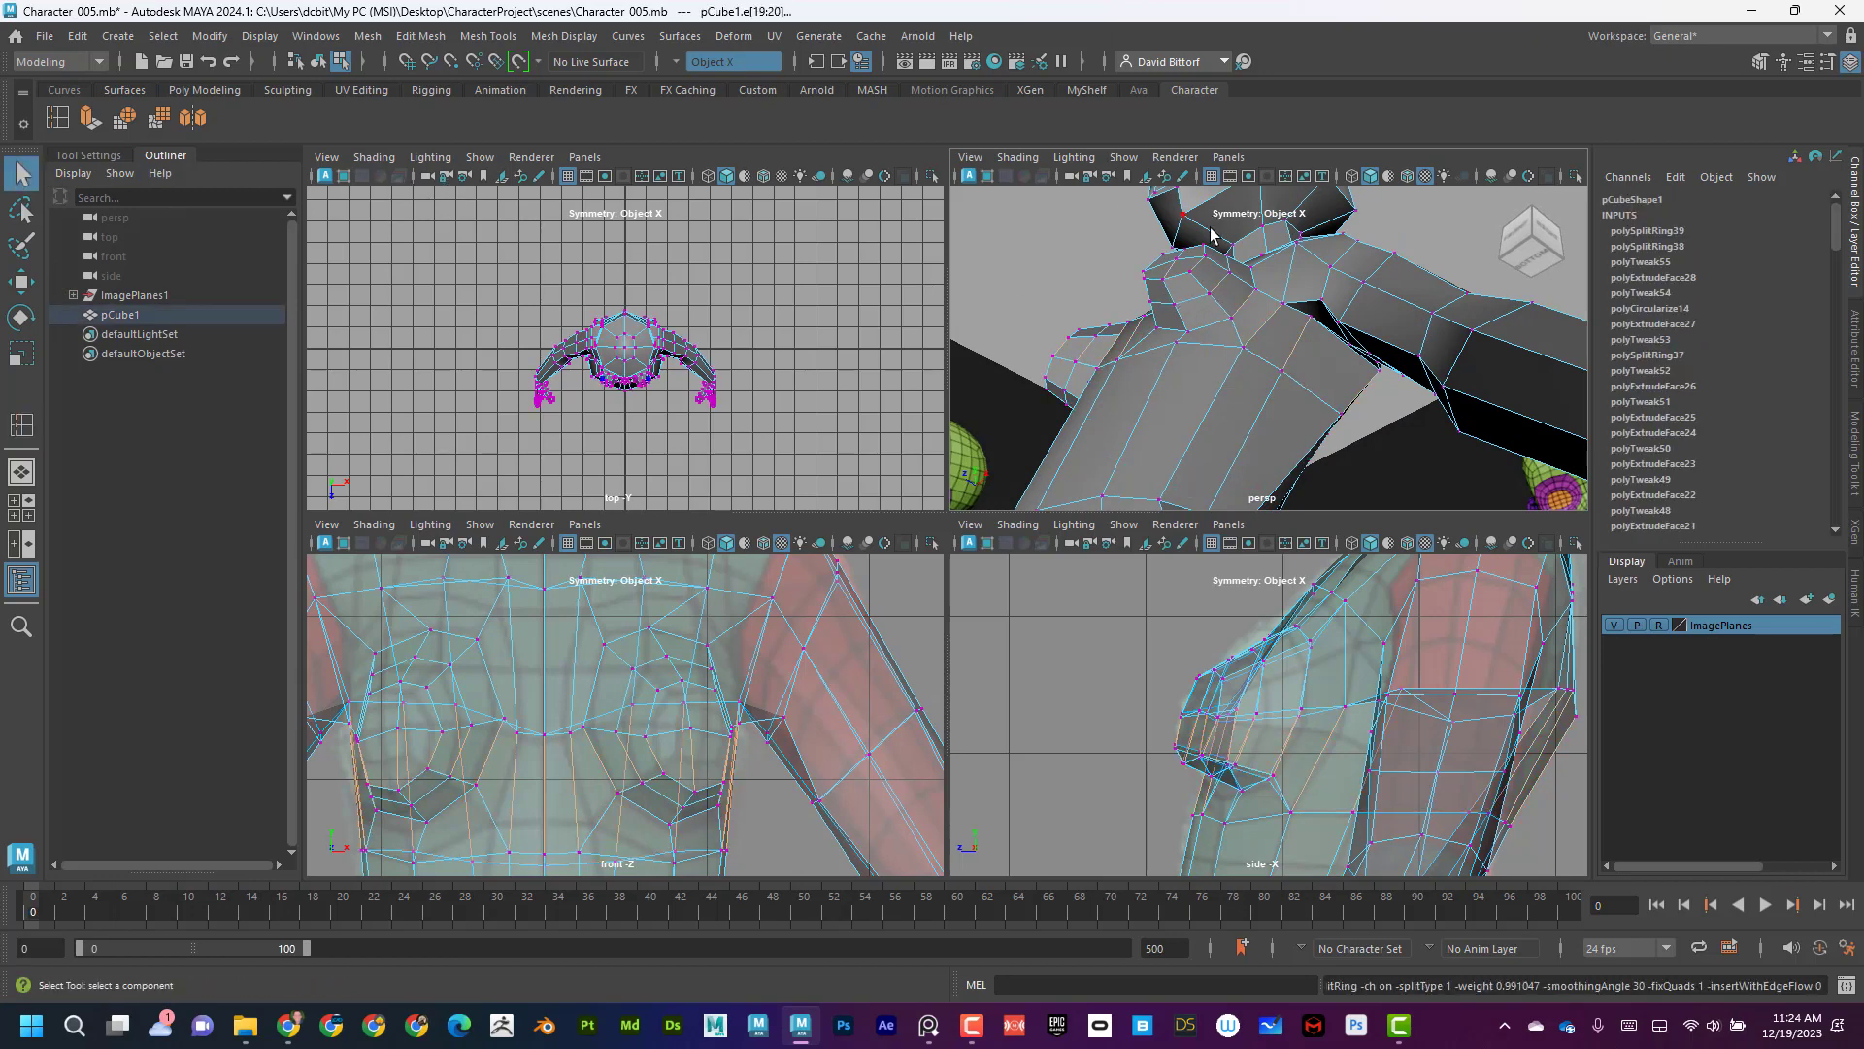
click(1209, 295)
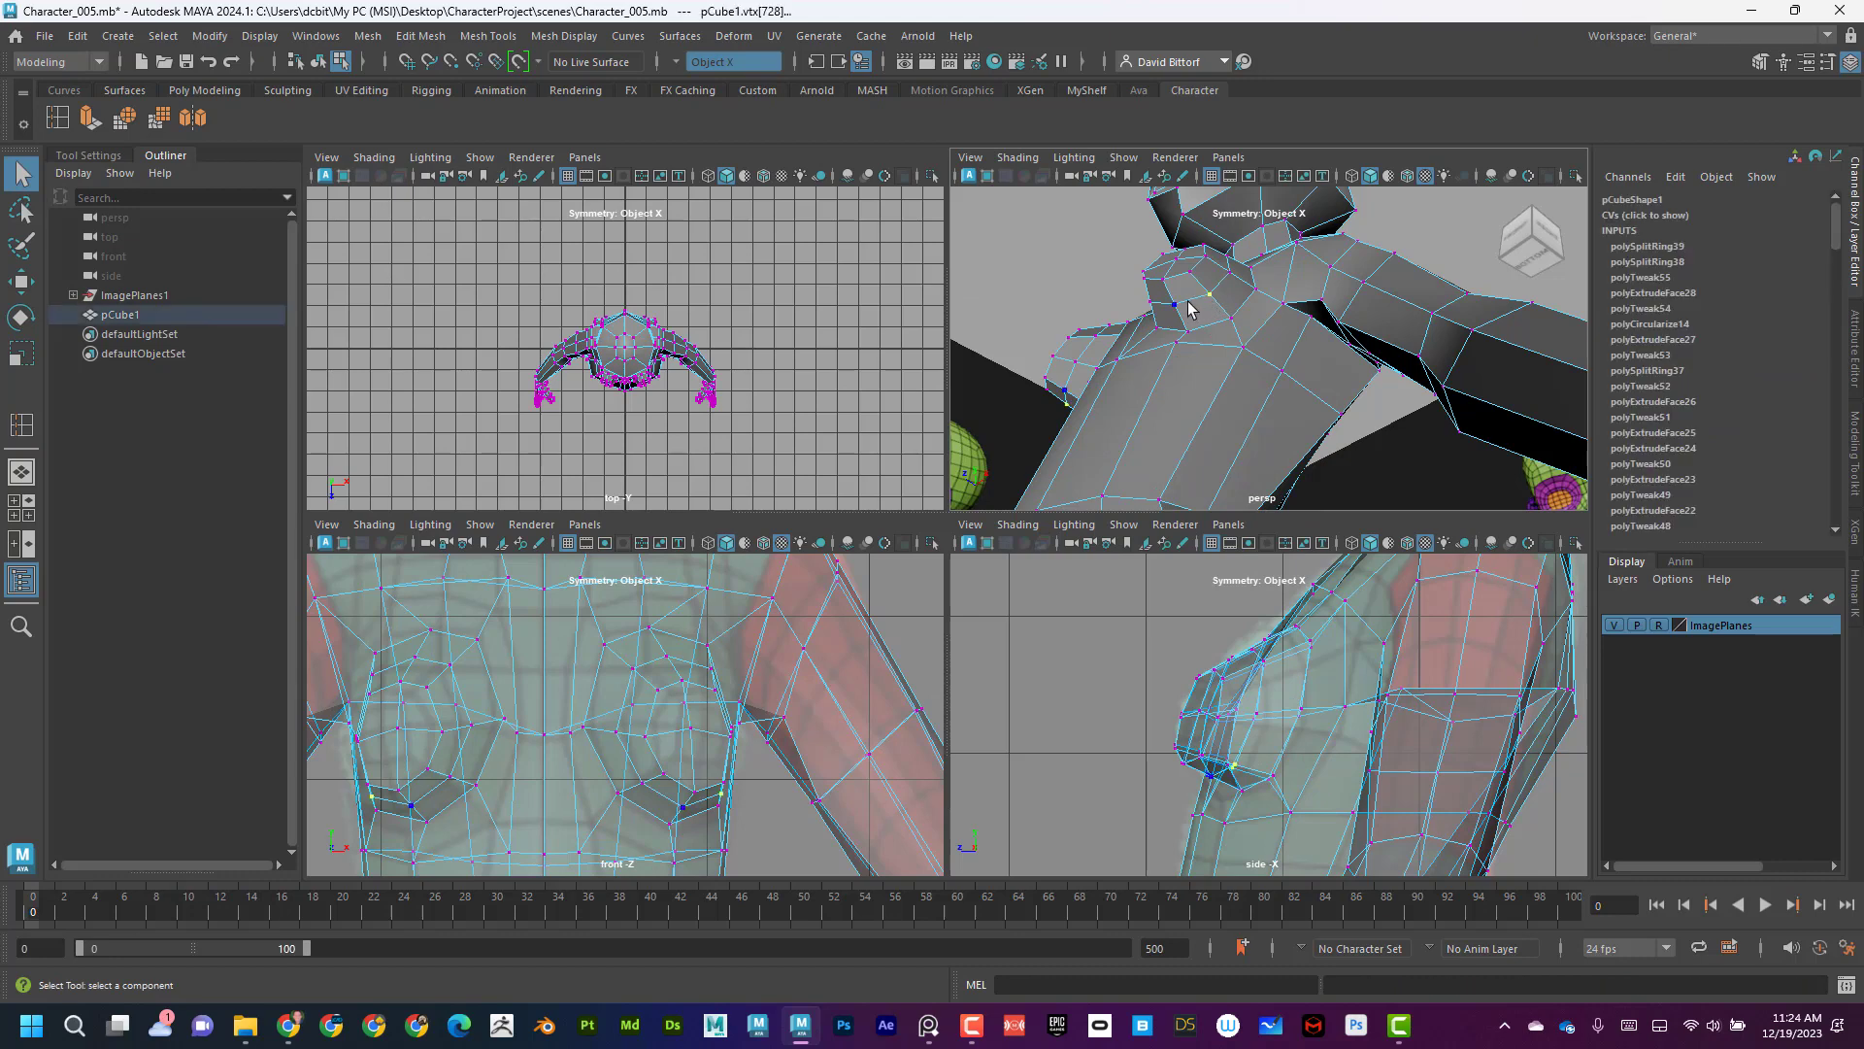
alt+drag(1233, 330, 1322, 320)
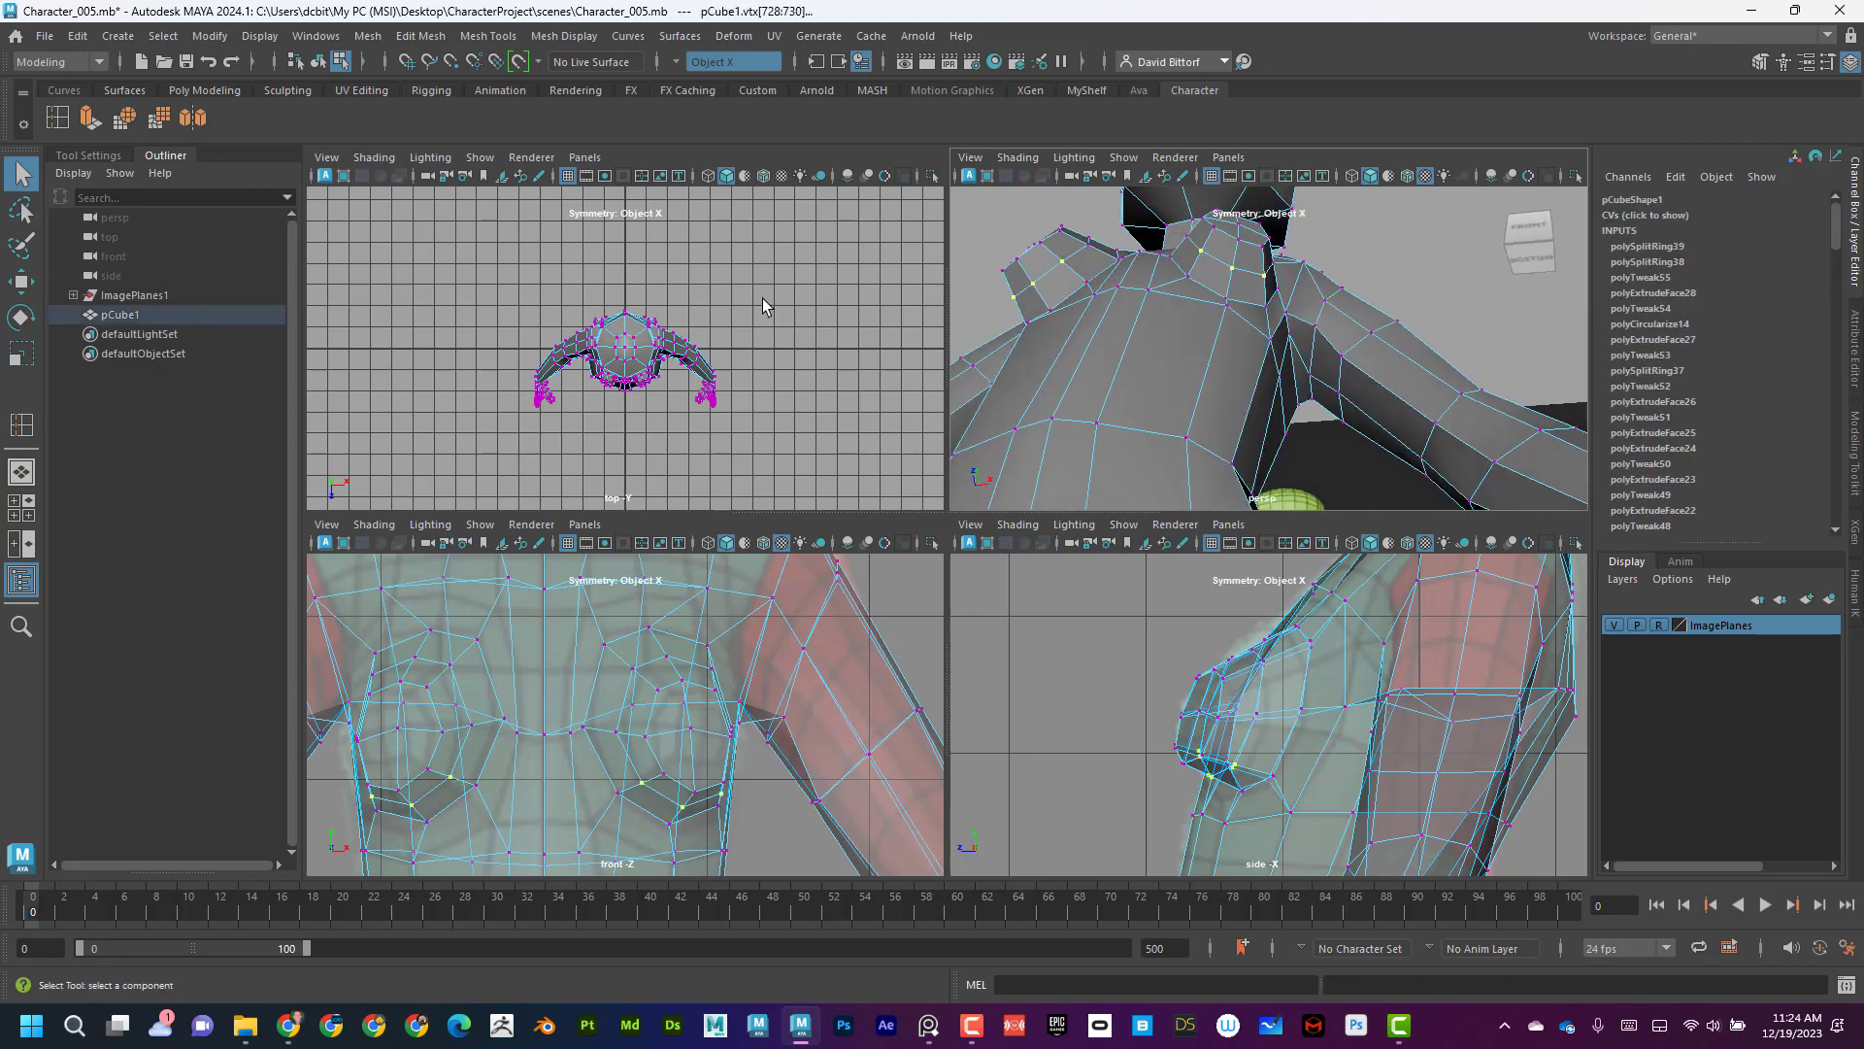
alt+drag(1231, 308, 1155, 364)
click(21, 282)
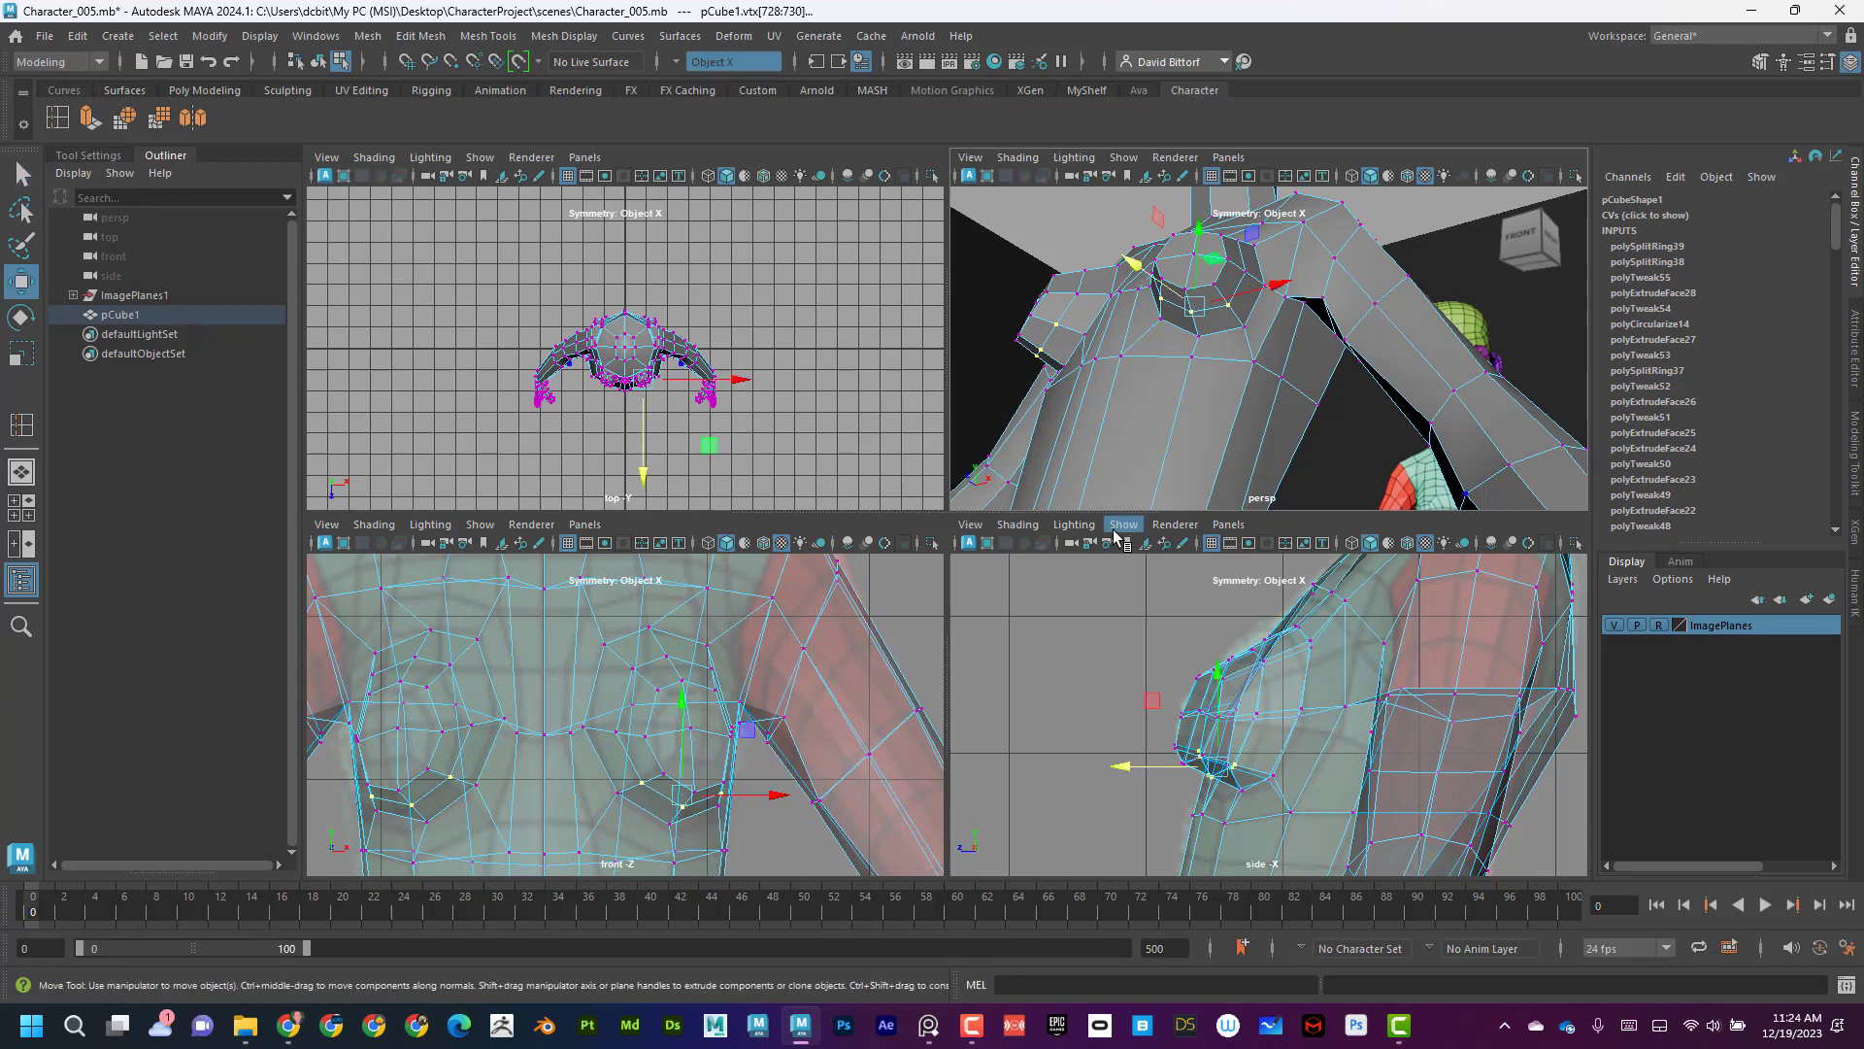
drag(1201, 243, 1202, 250)
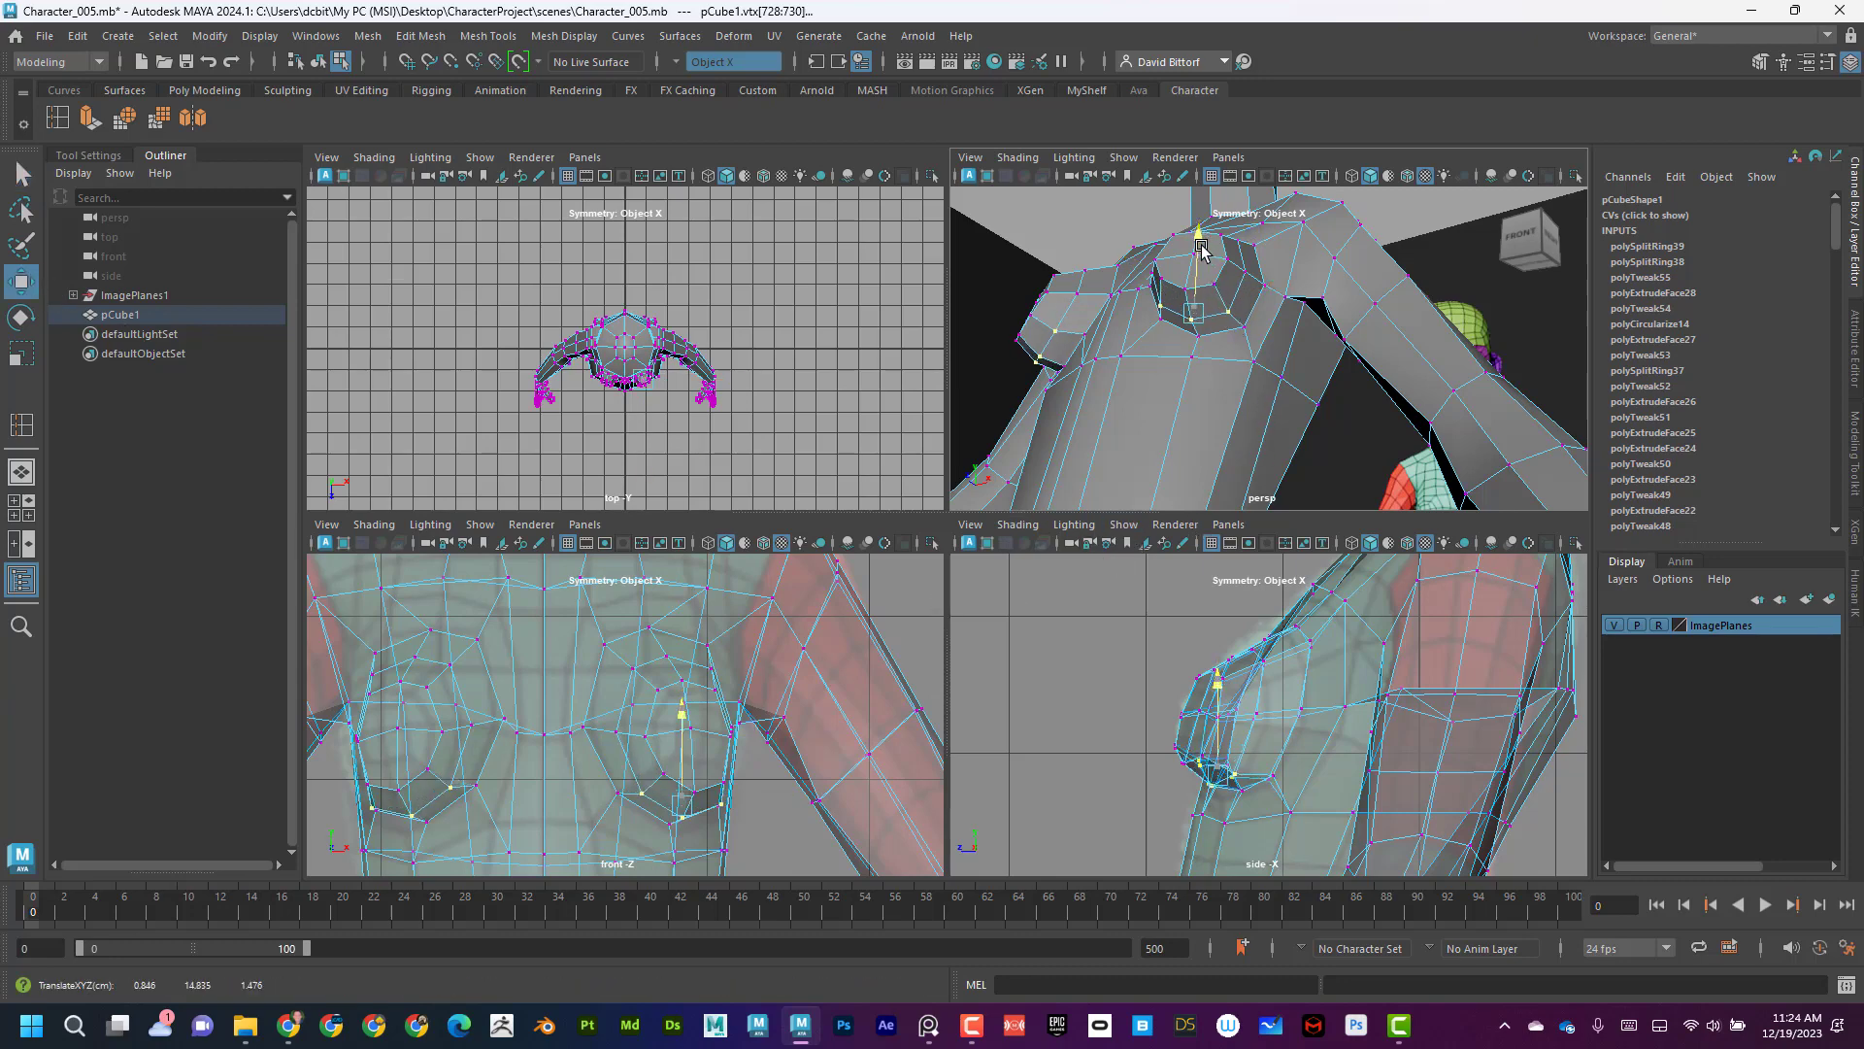
Lower the bottom outline vertices of each breast and move the inner lower vertex down and toward the chest centre.
click(1201, 339)
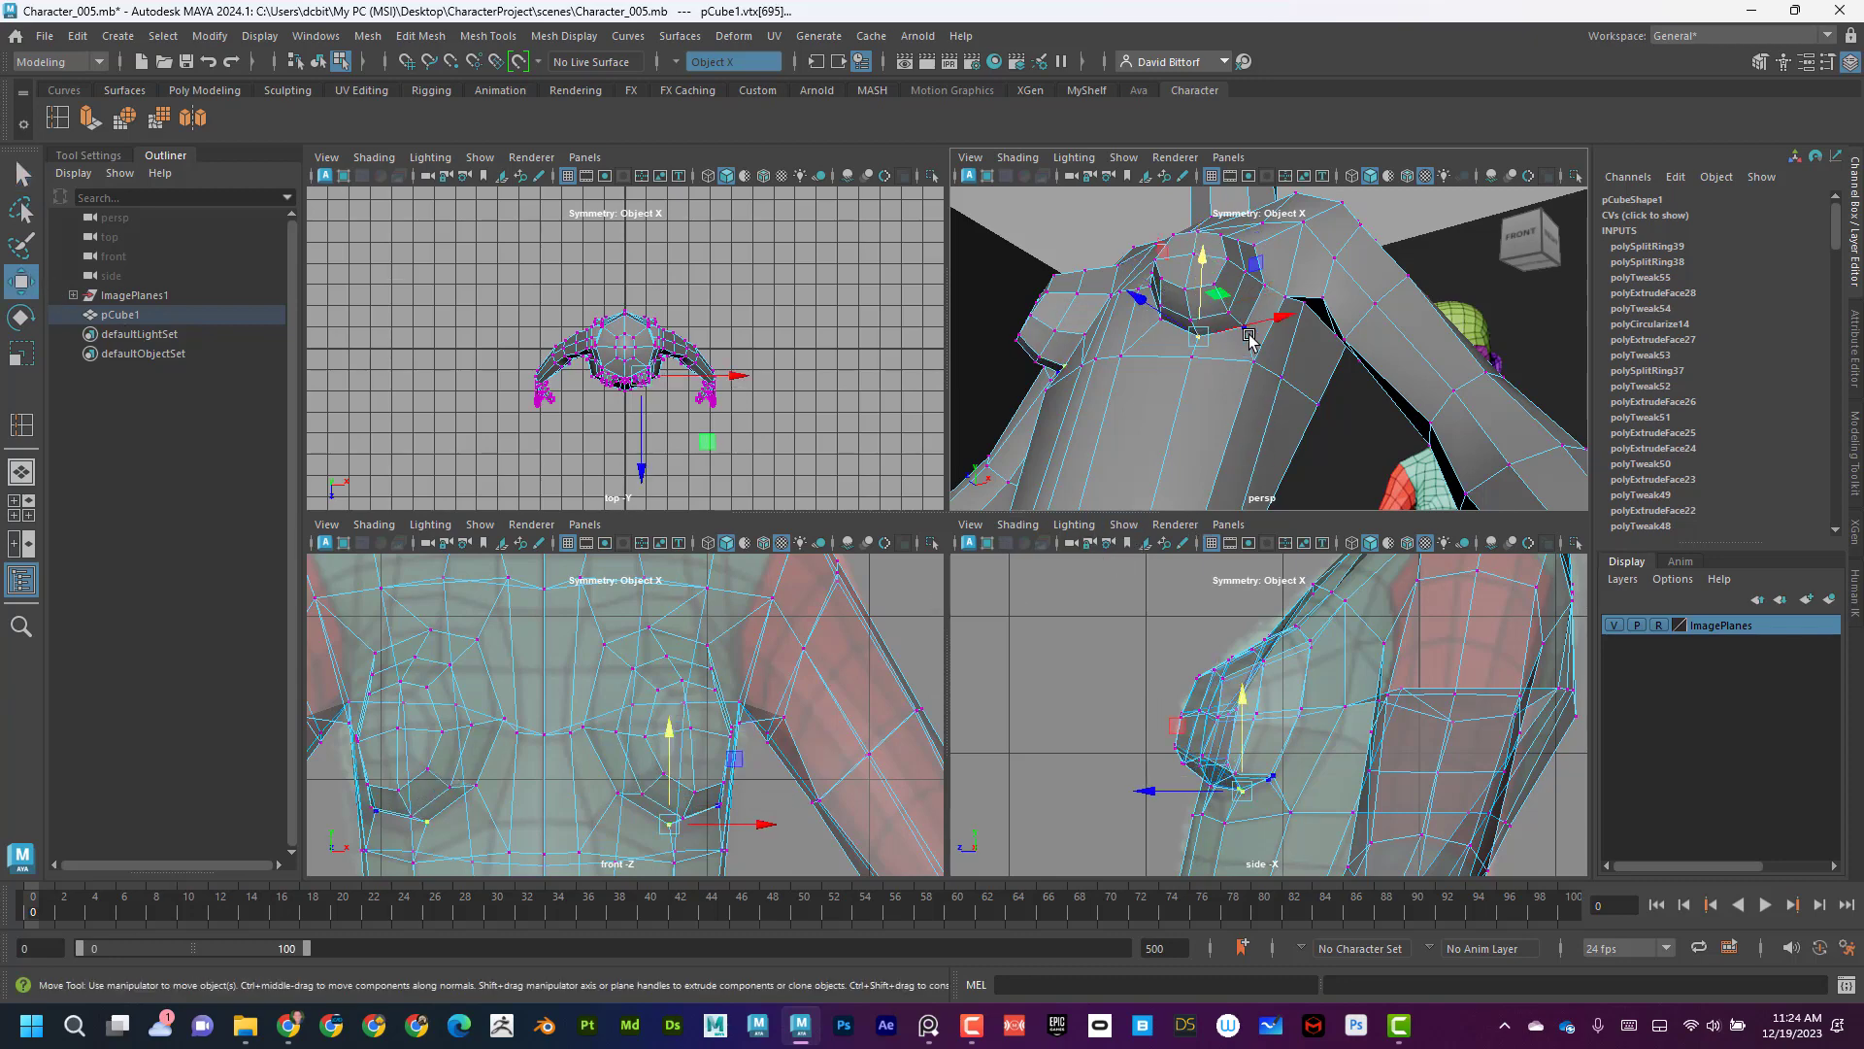
drag(1252, 337, 1274, 339)
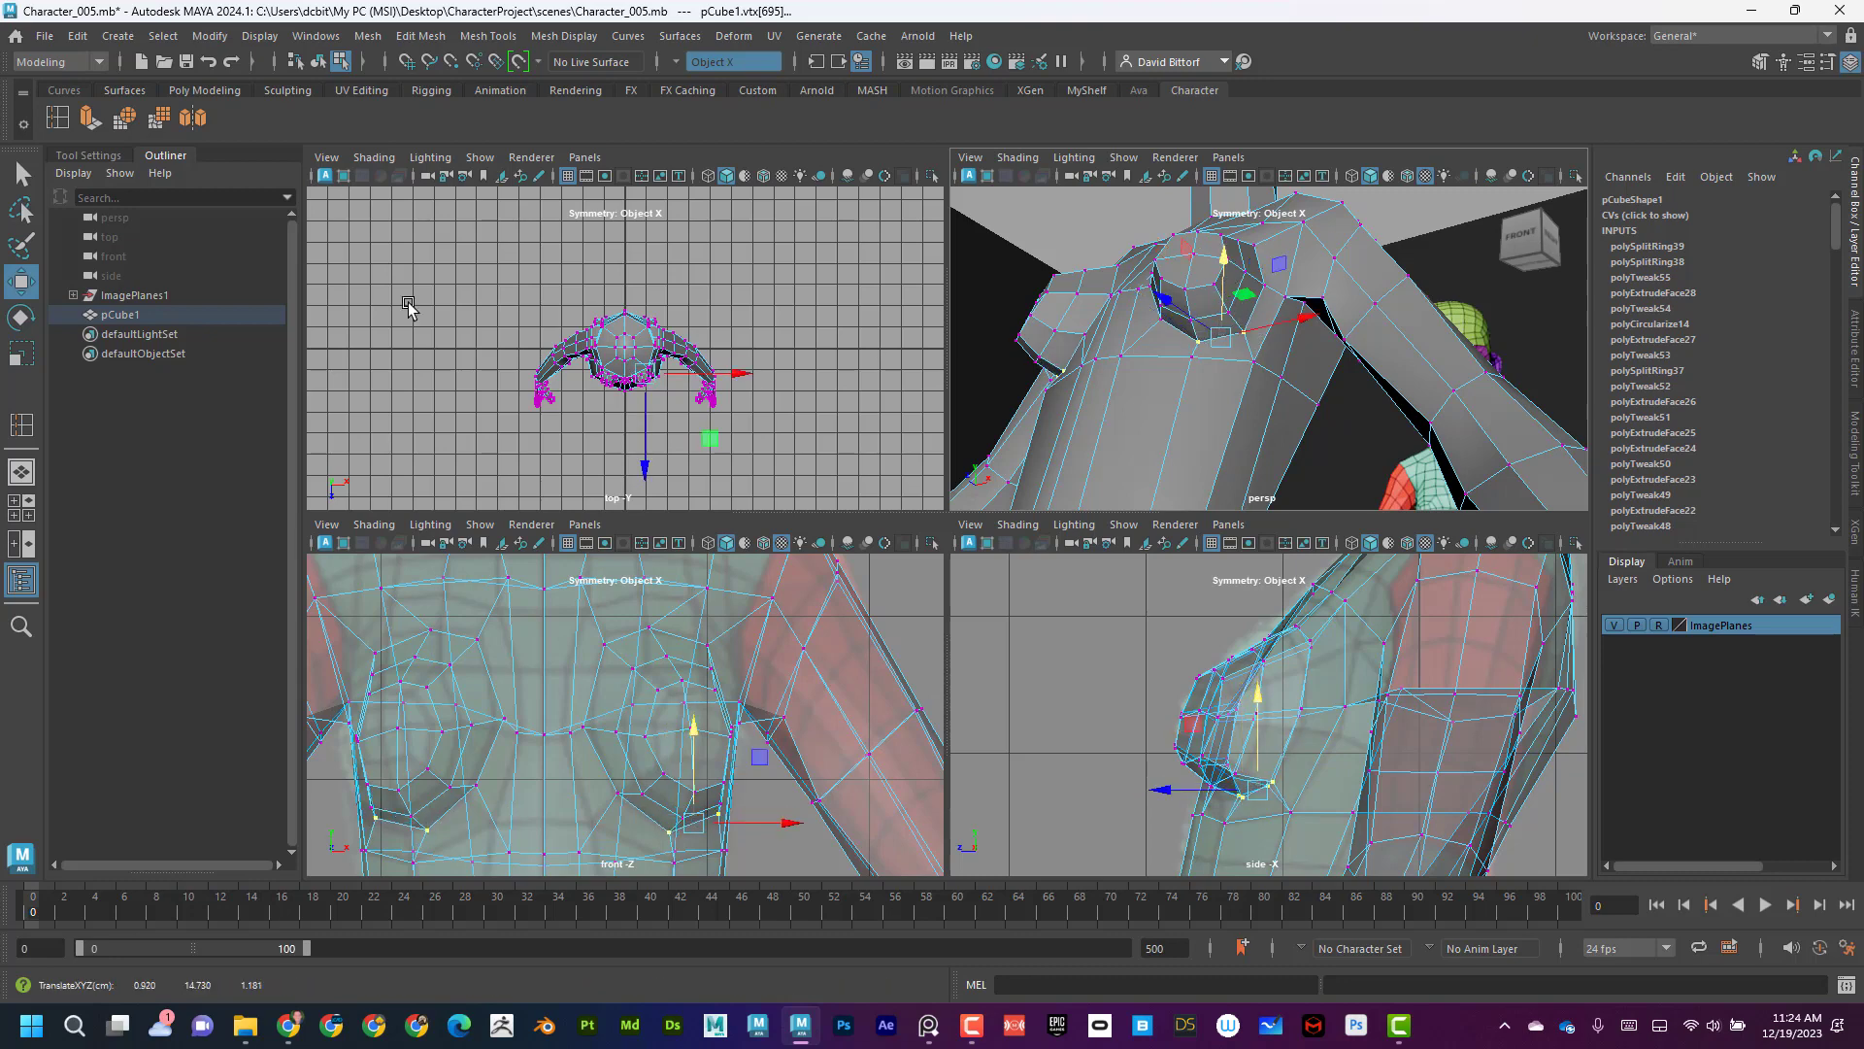
key(q)
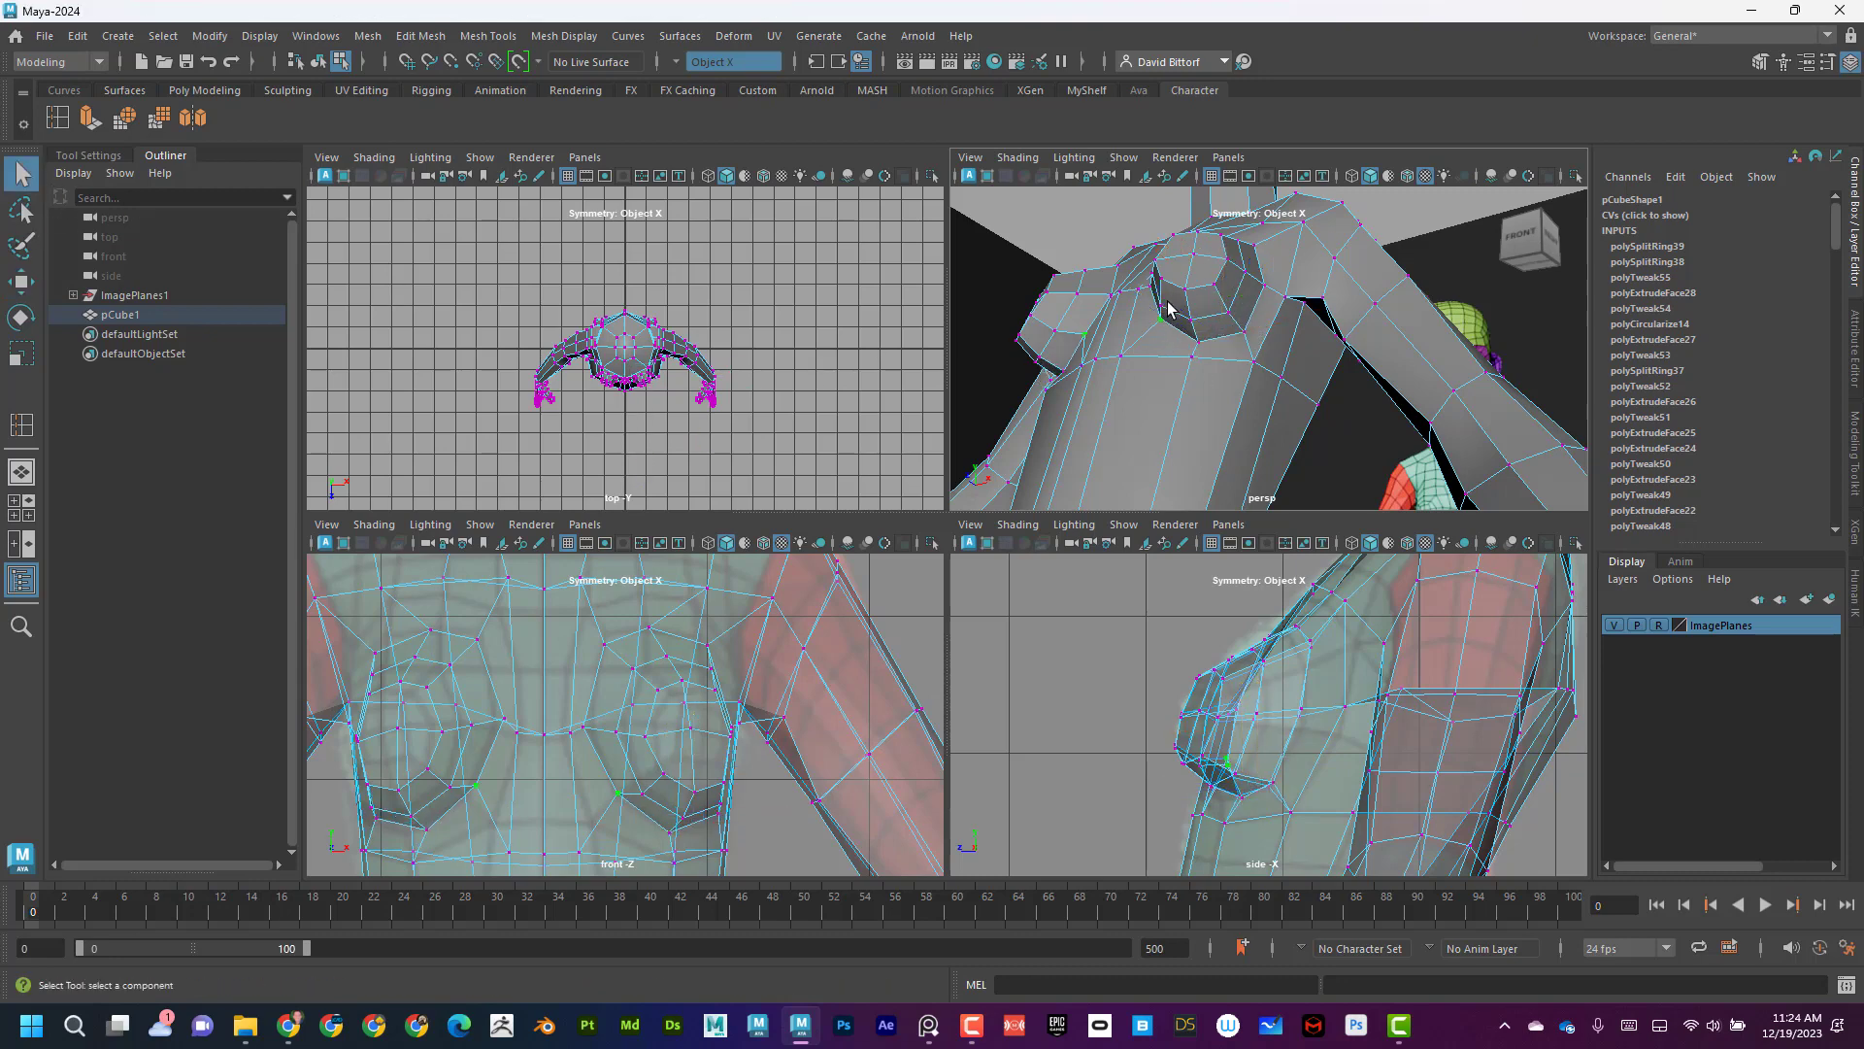
click(1166, 239)
click(30, 282)
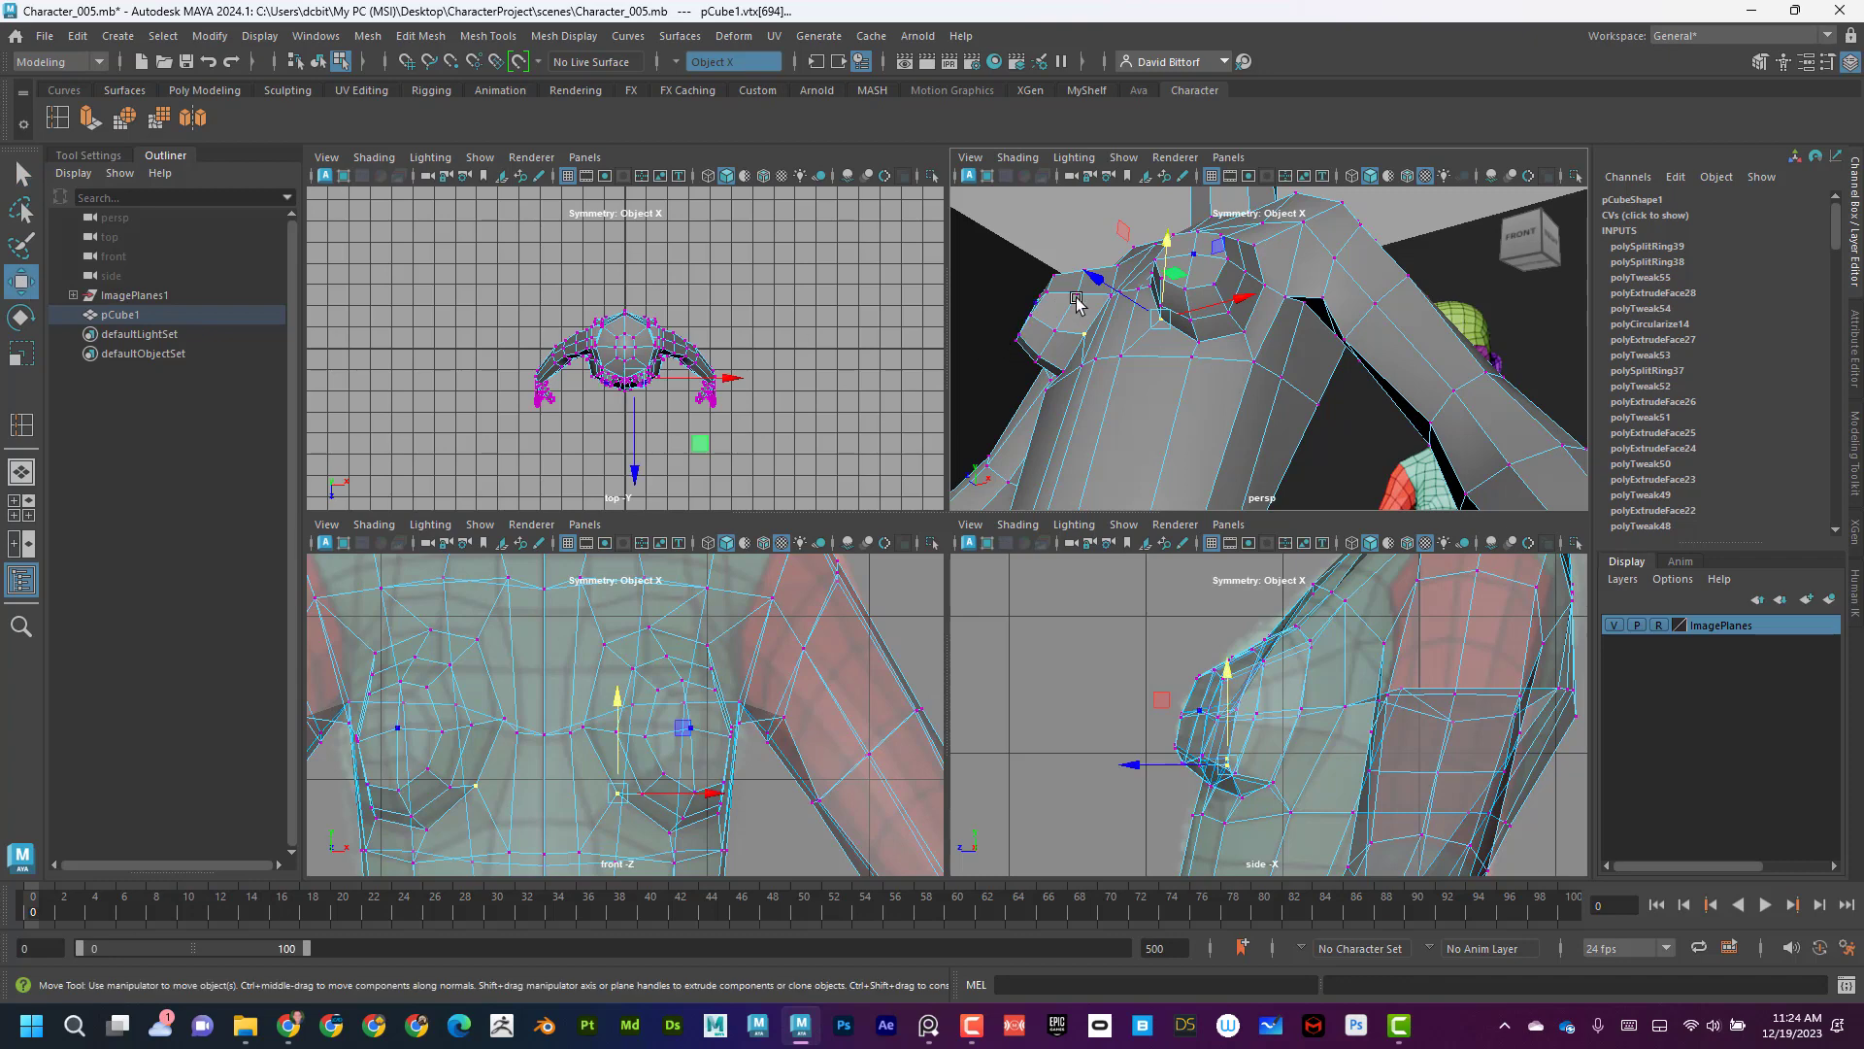
drag(1169, 241, 1169, 248)
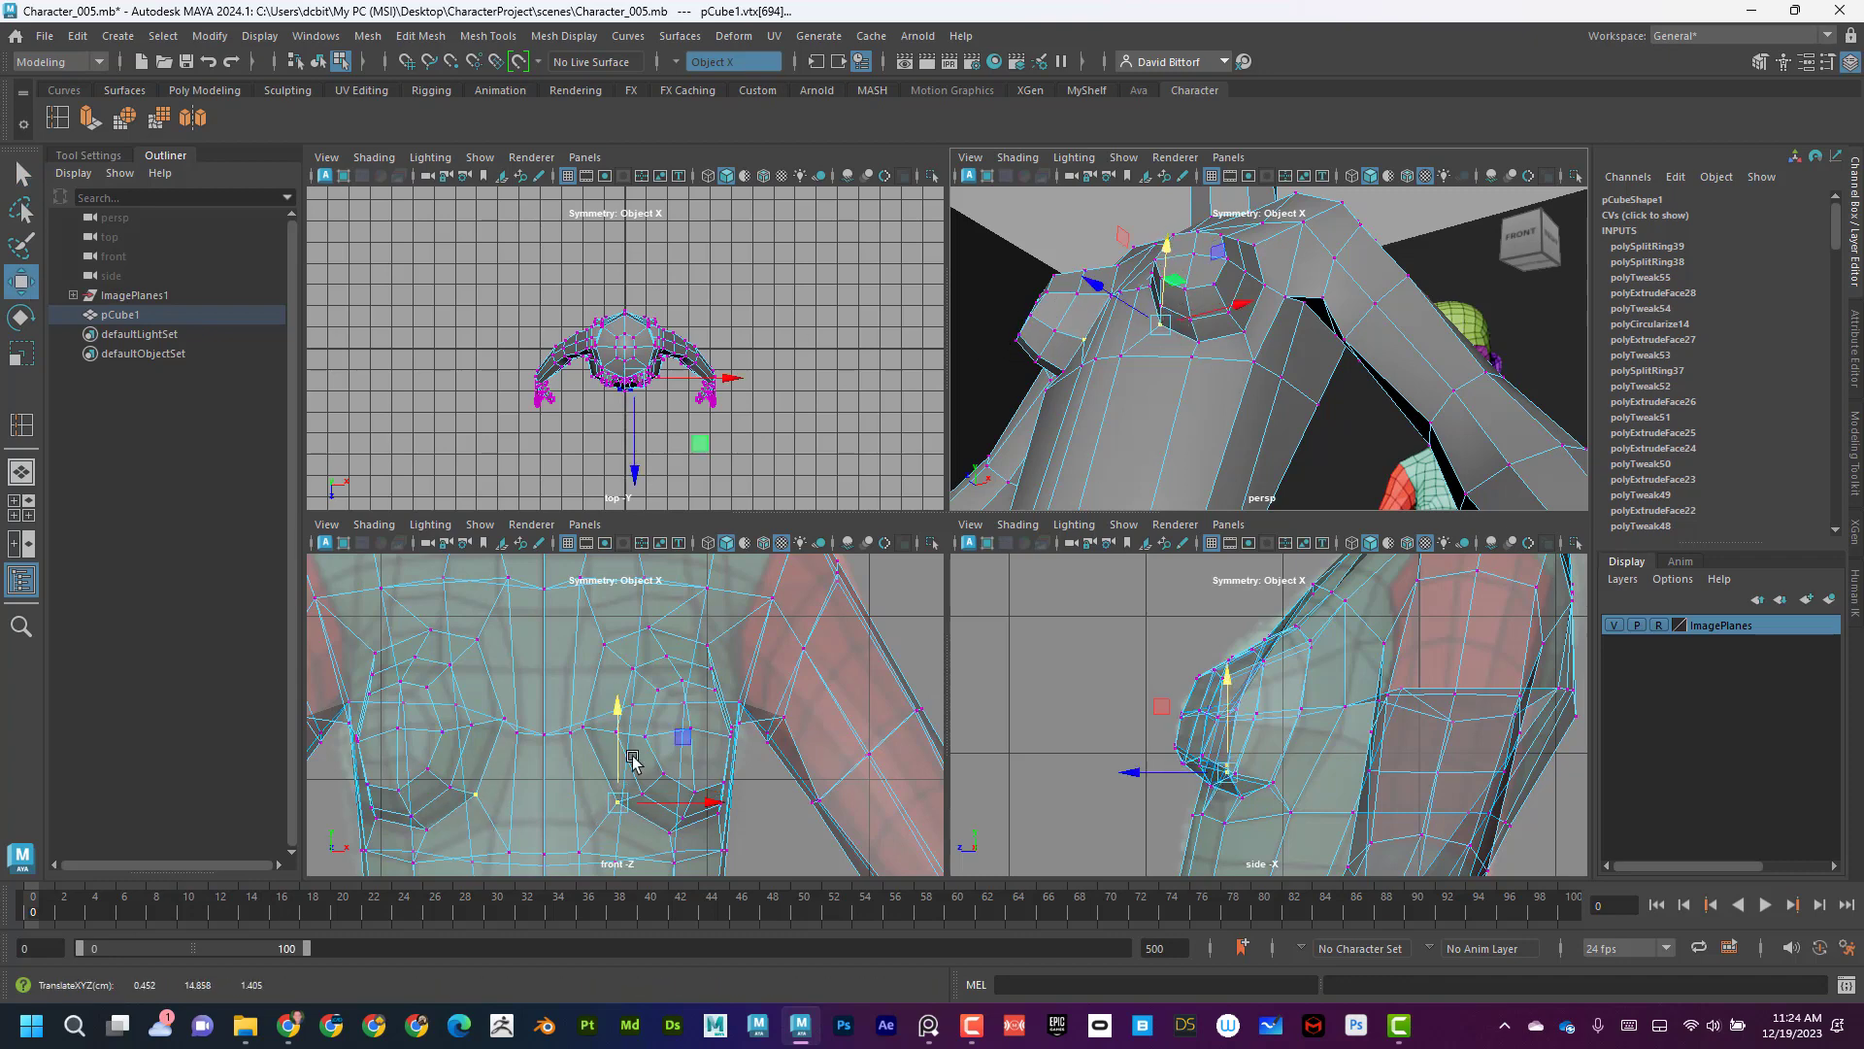
drag(726, 801, 710, 795)
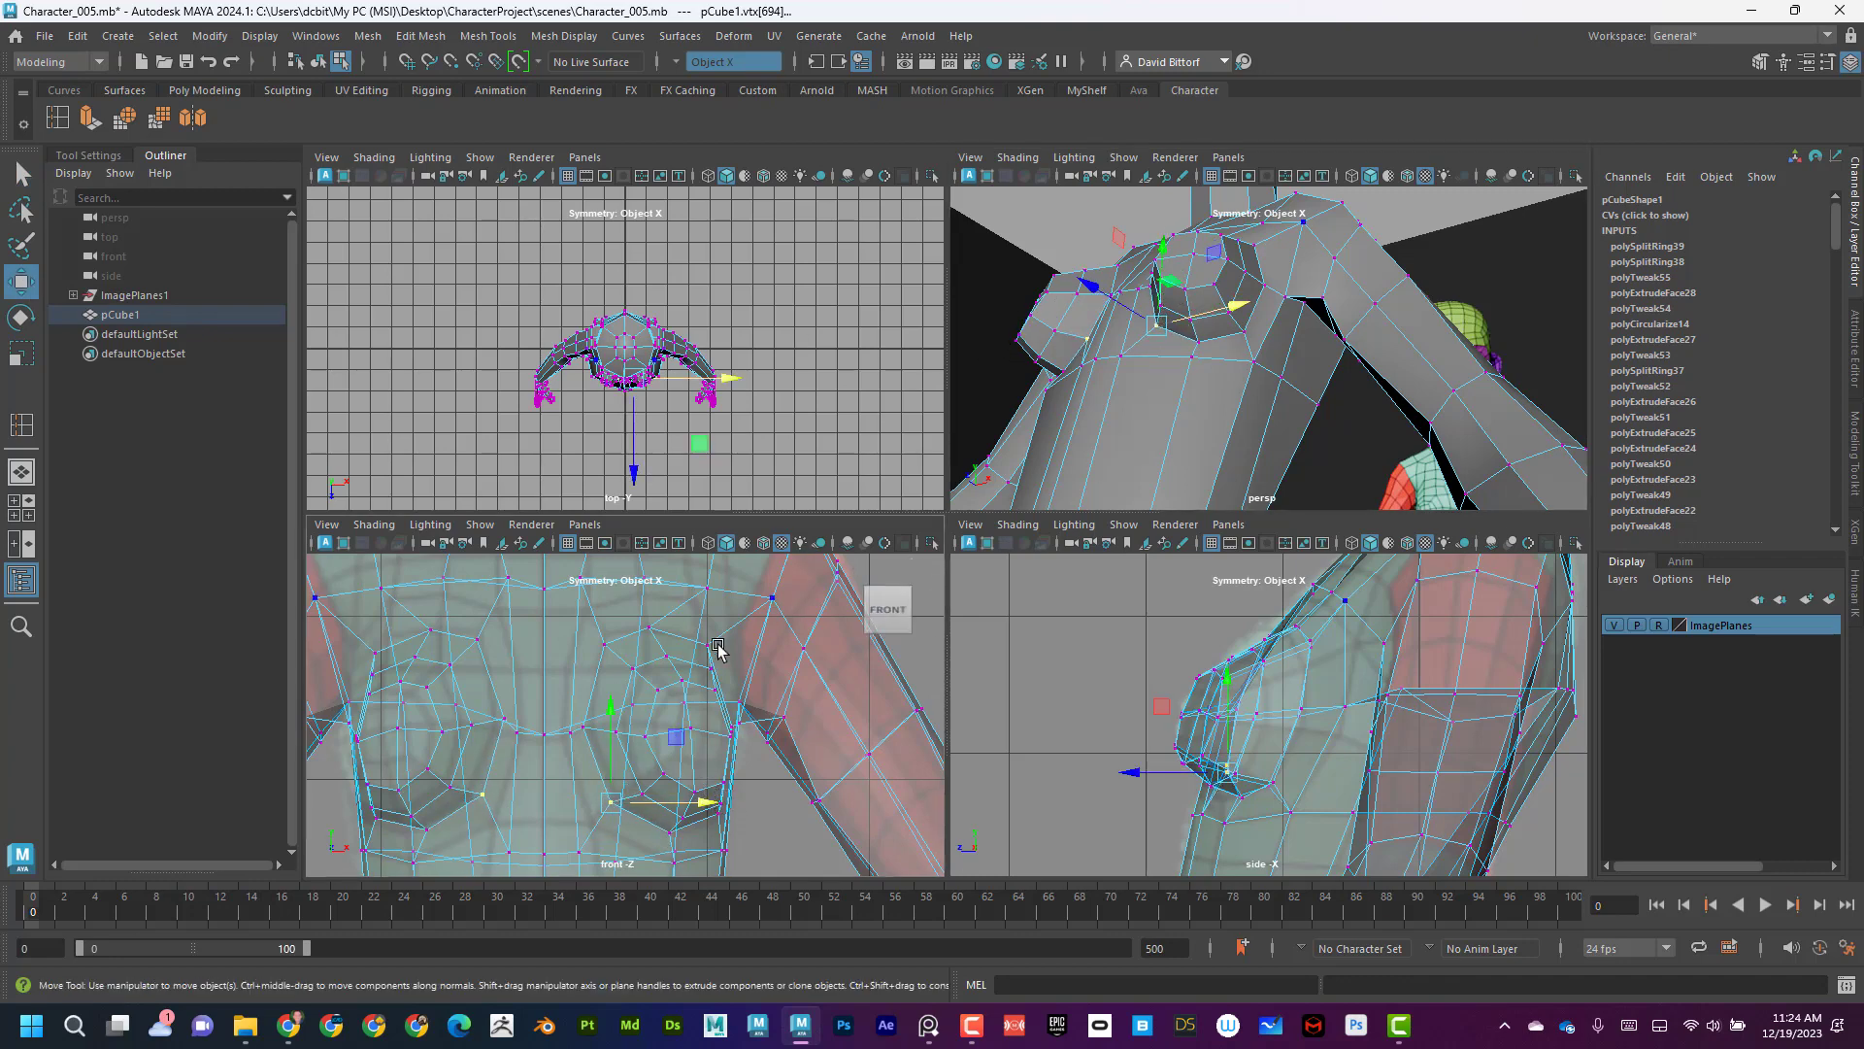
Select the vertices along the upper outline of each breast and smooth them with Average Vertices at 10 iterations.
alt+drag(1233, 303, 1226, 393)
click(1171, 352)
shift+click(1226, 369)
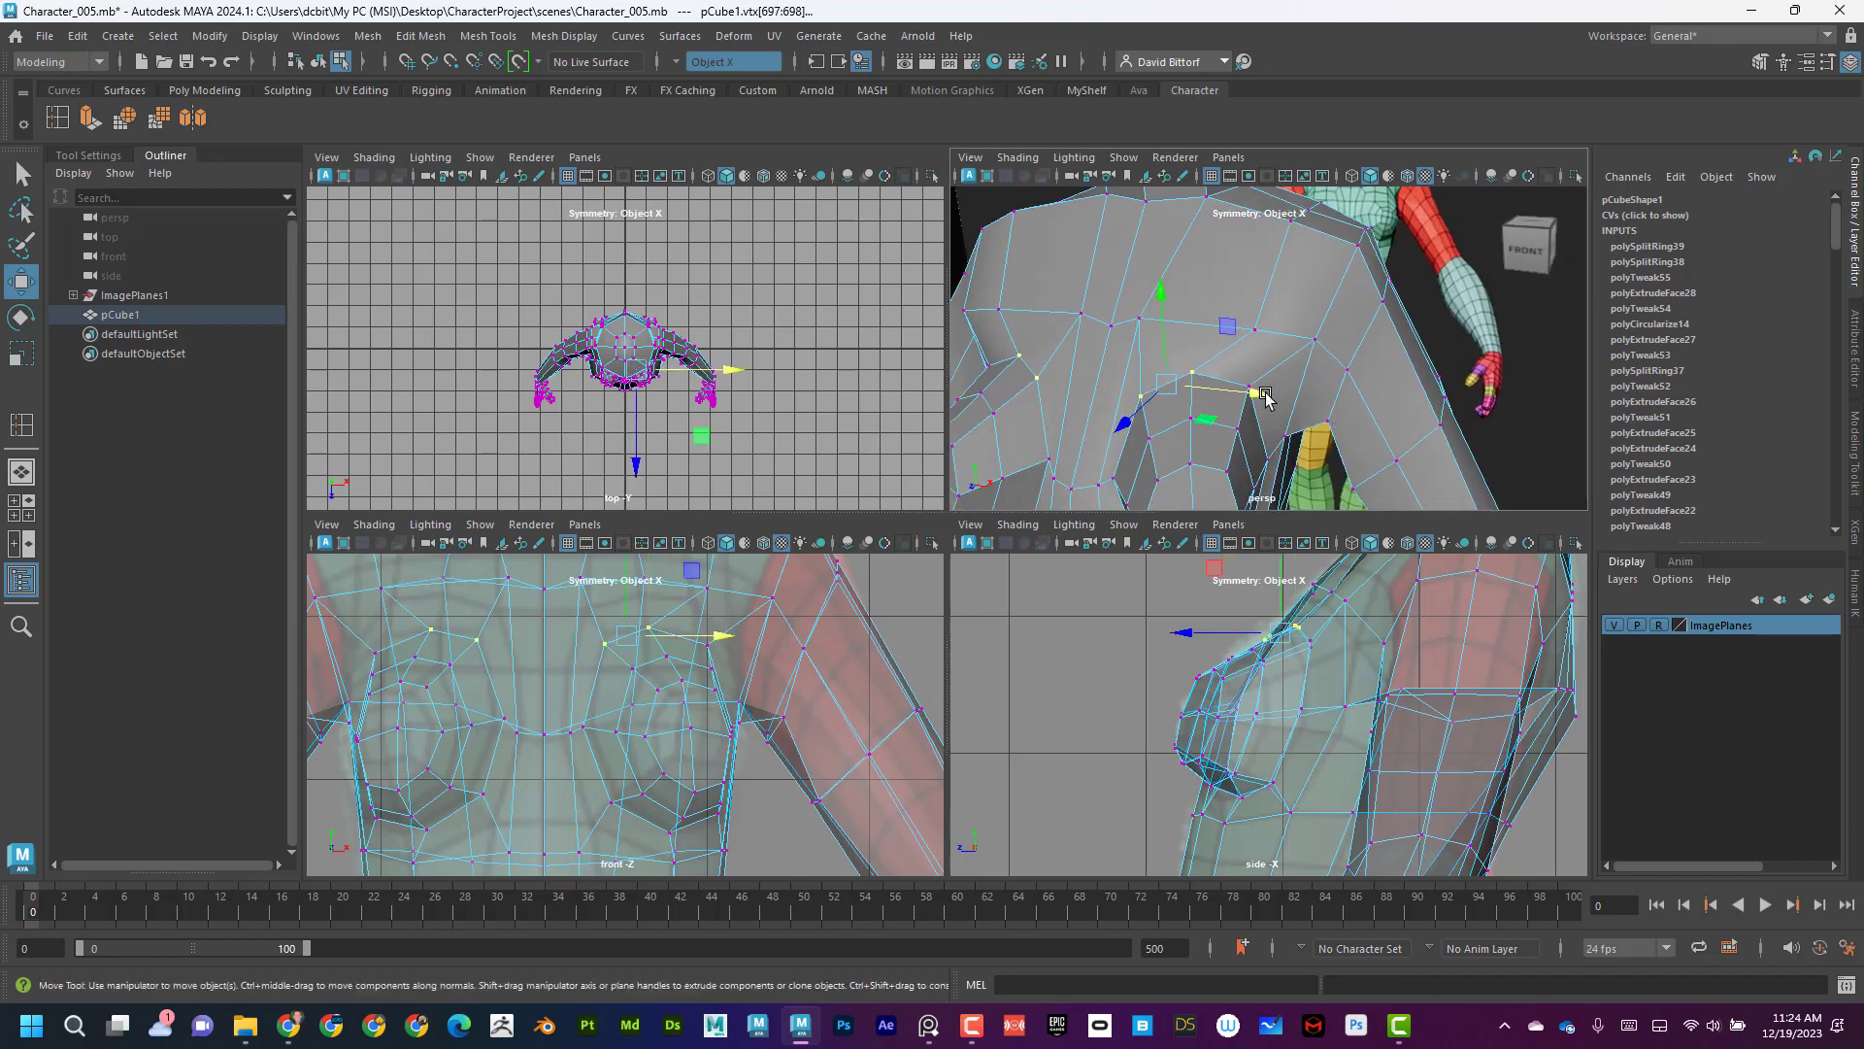
shift+click(1259, 370)
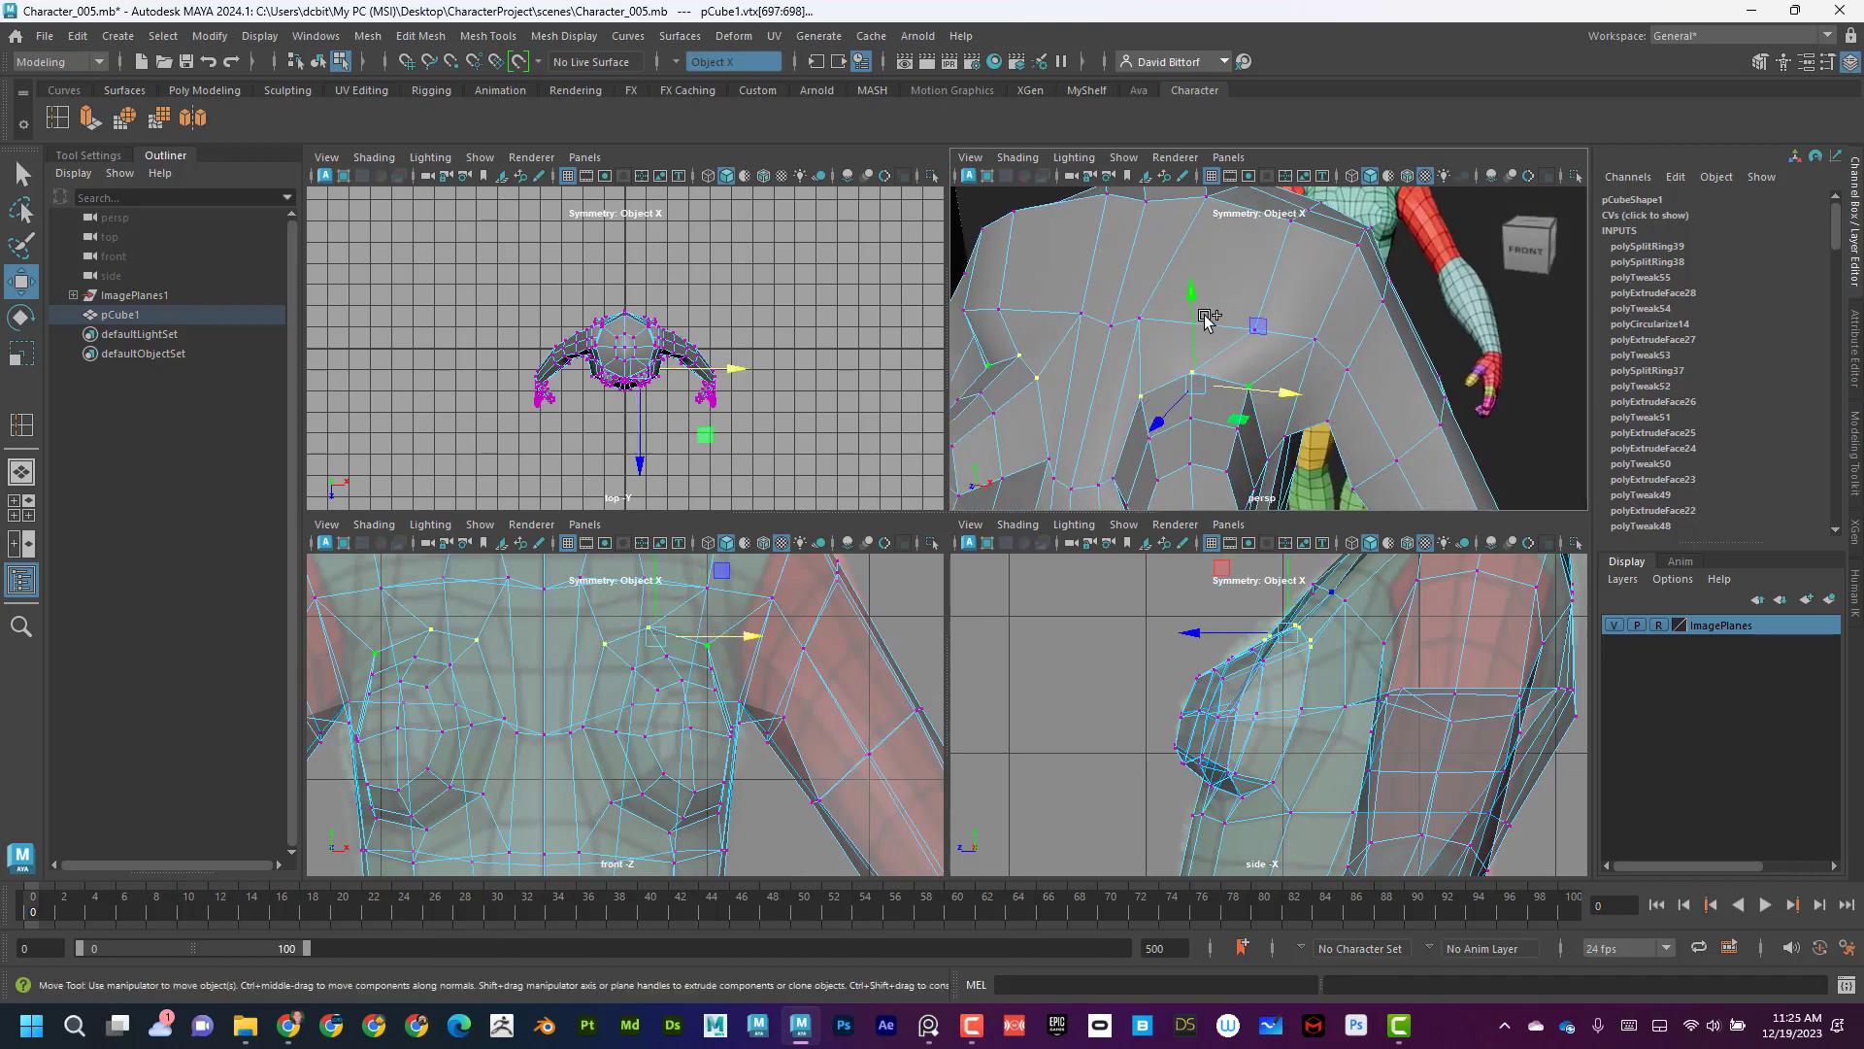
click(166, 121)
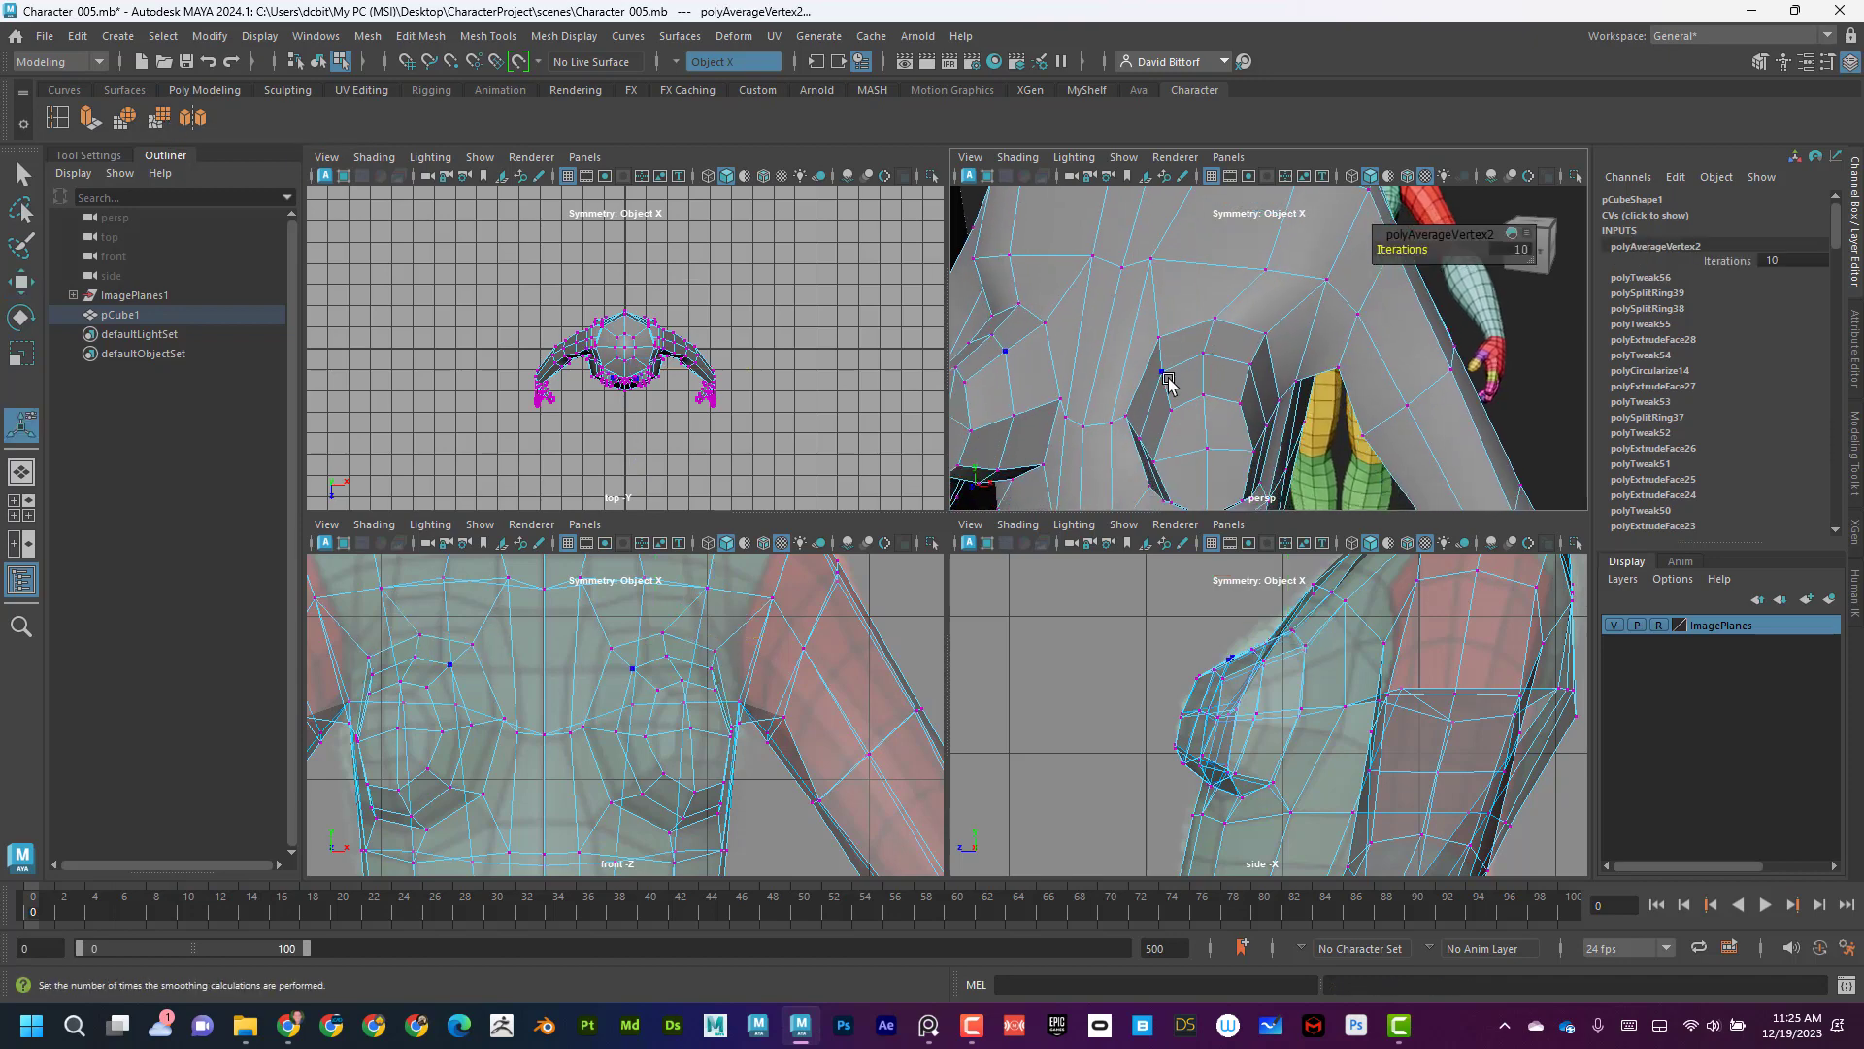
Apply Average Vertices to the upper vertices of the middle edge loop and the front ring of each breast.
click(1164, 373)
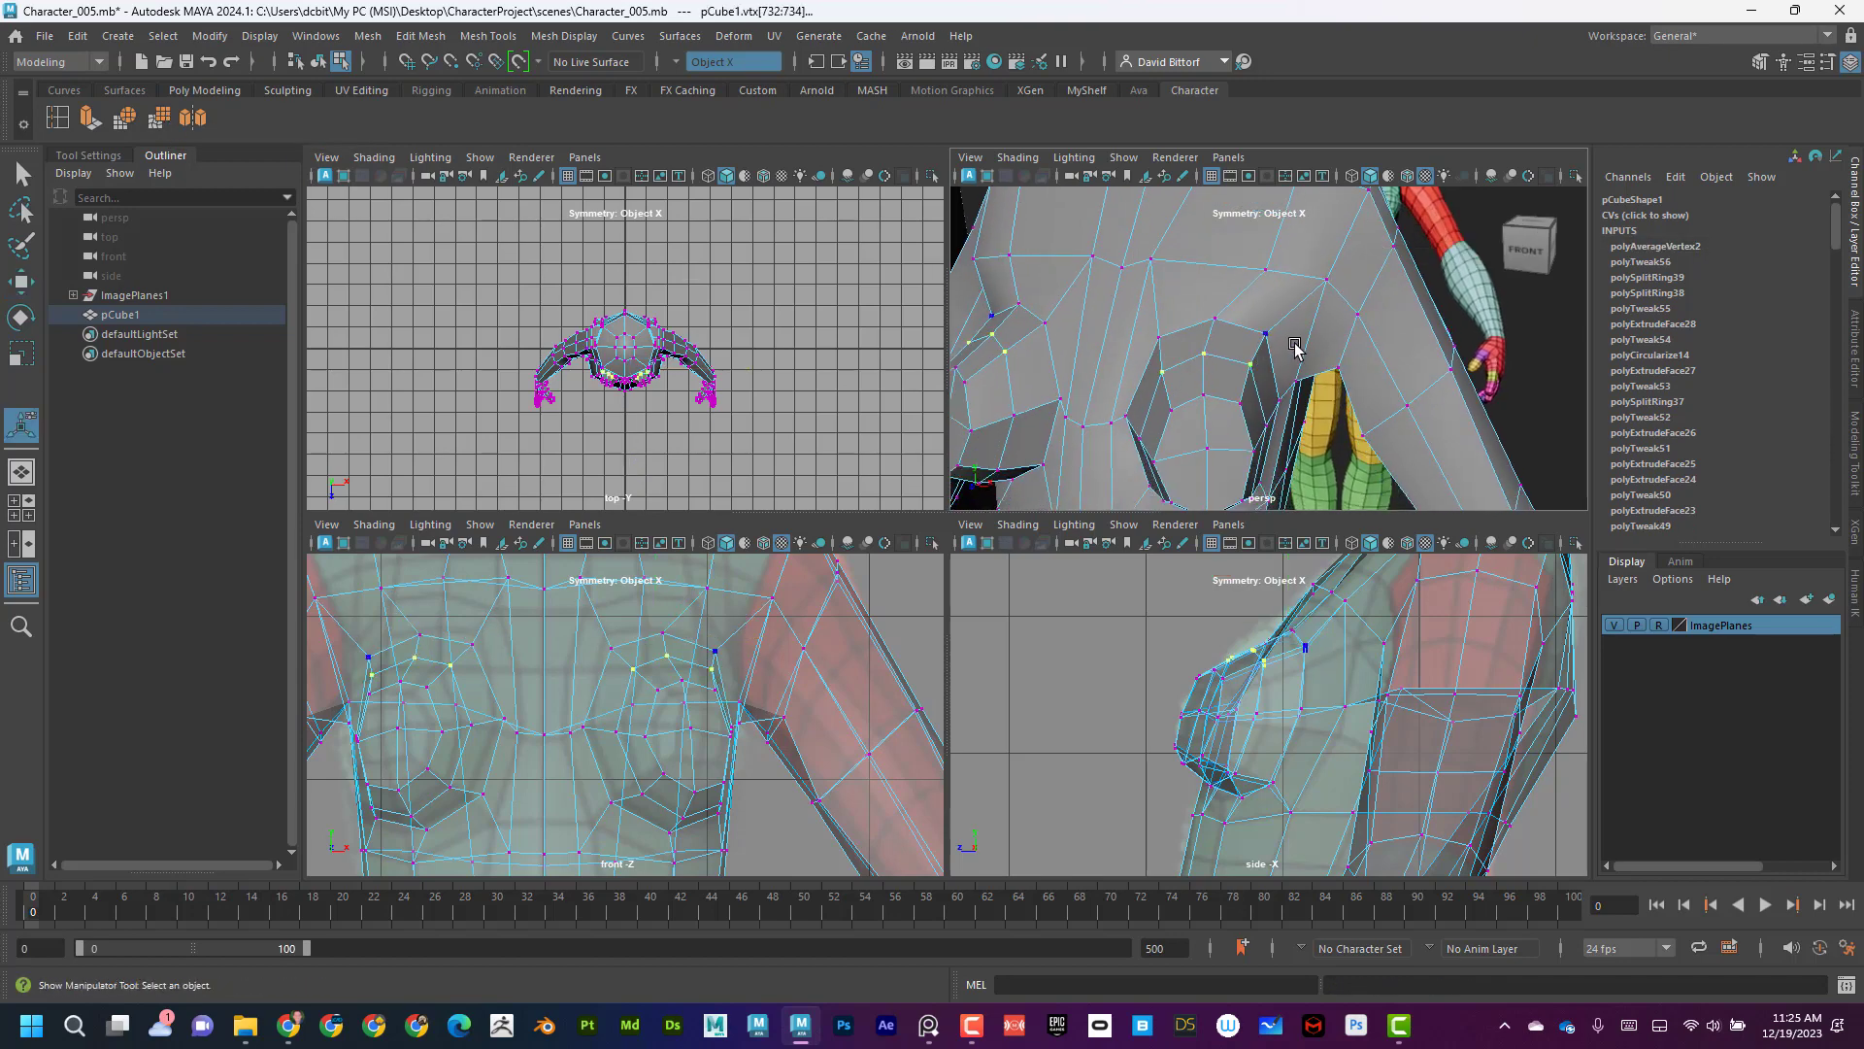
key(g)
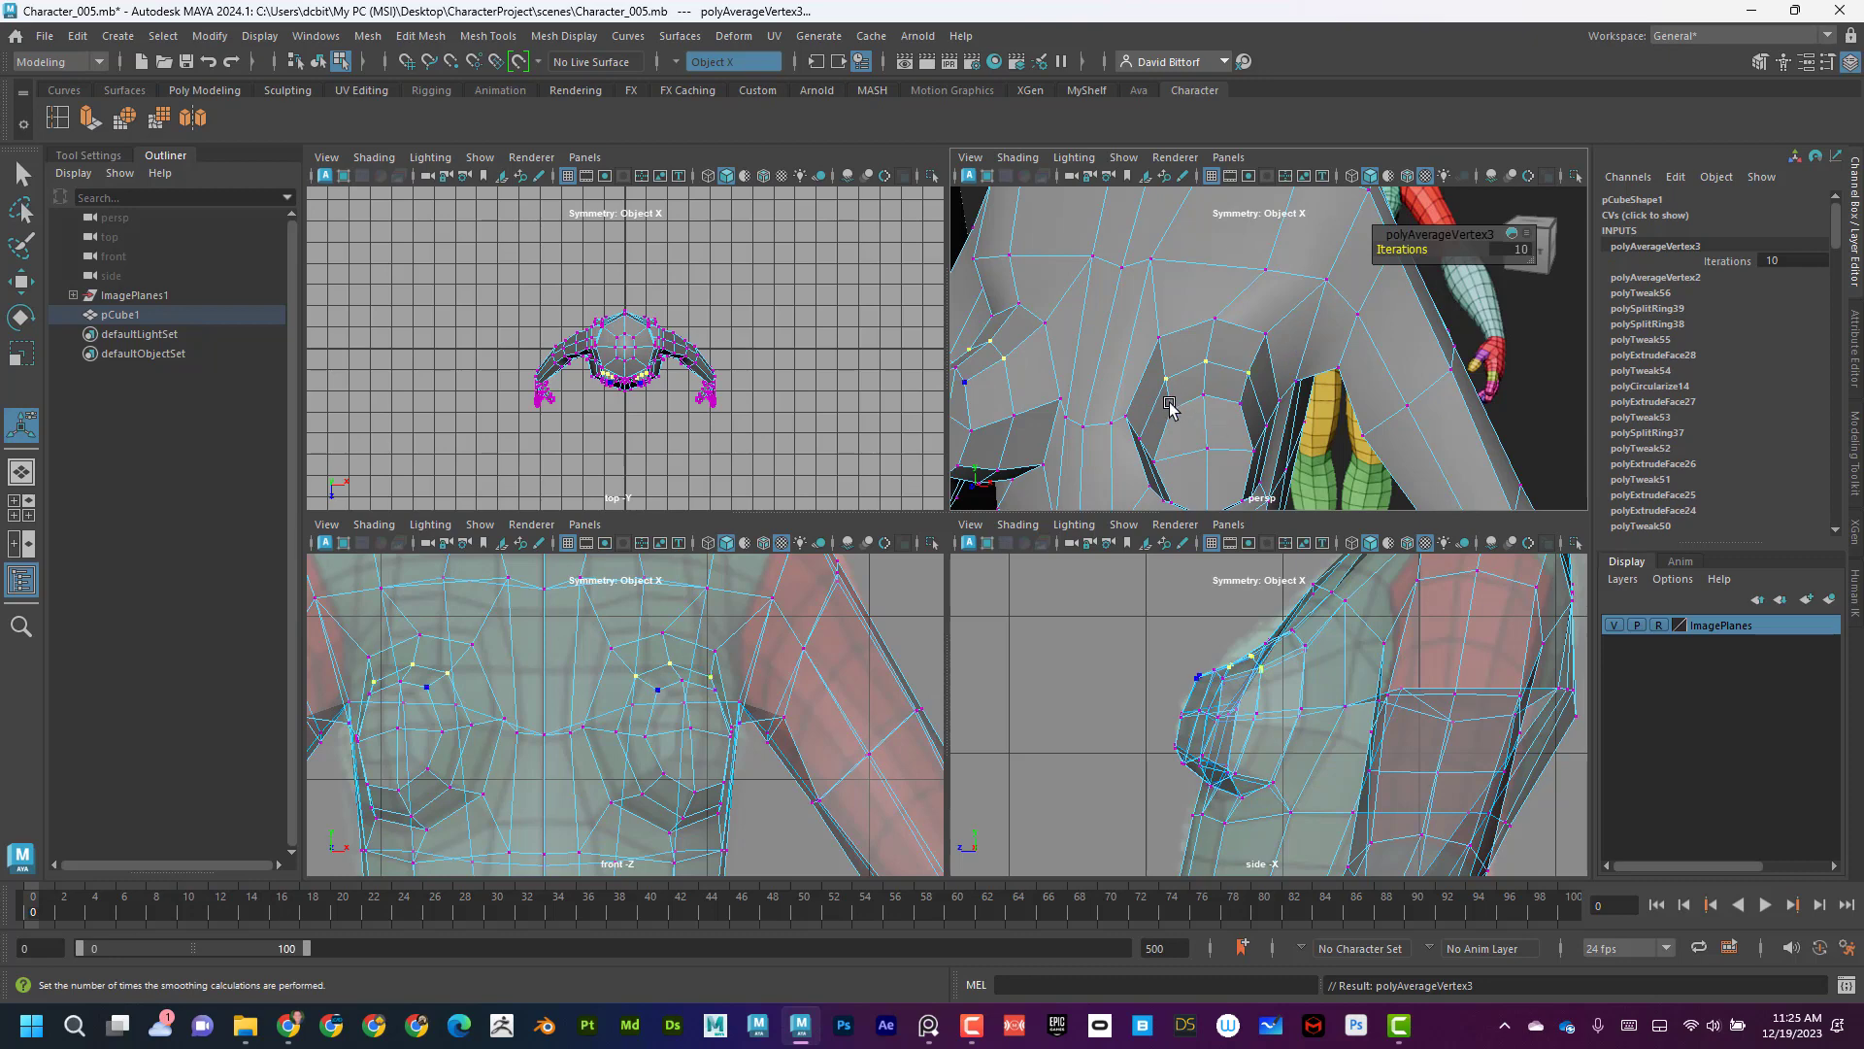
click(1170, 407)
key(g)
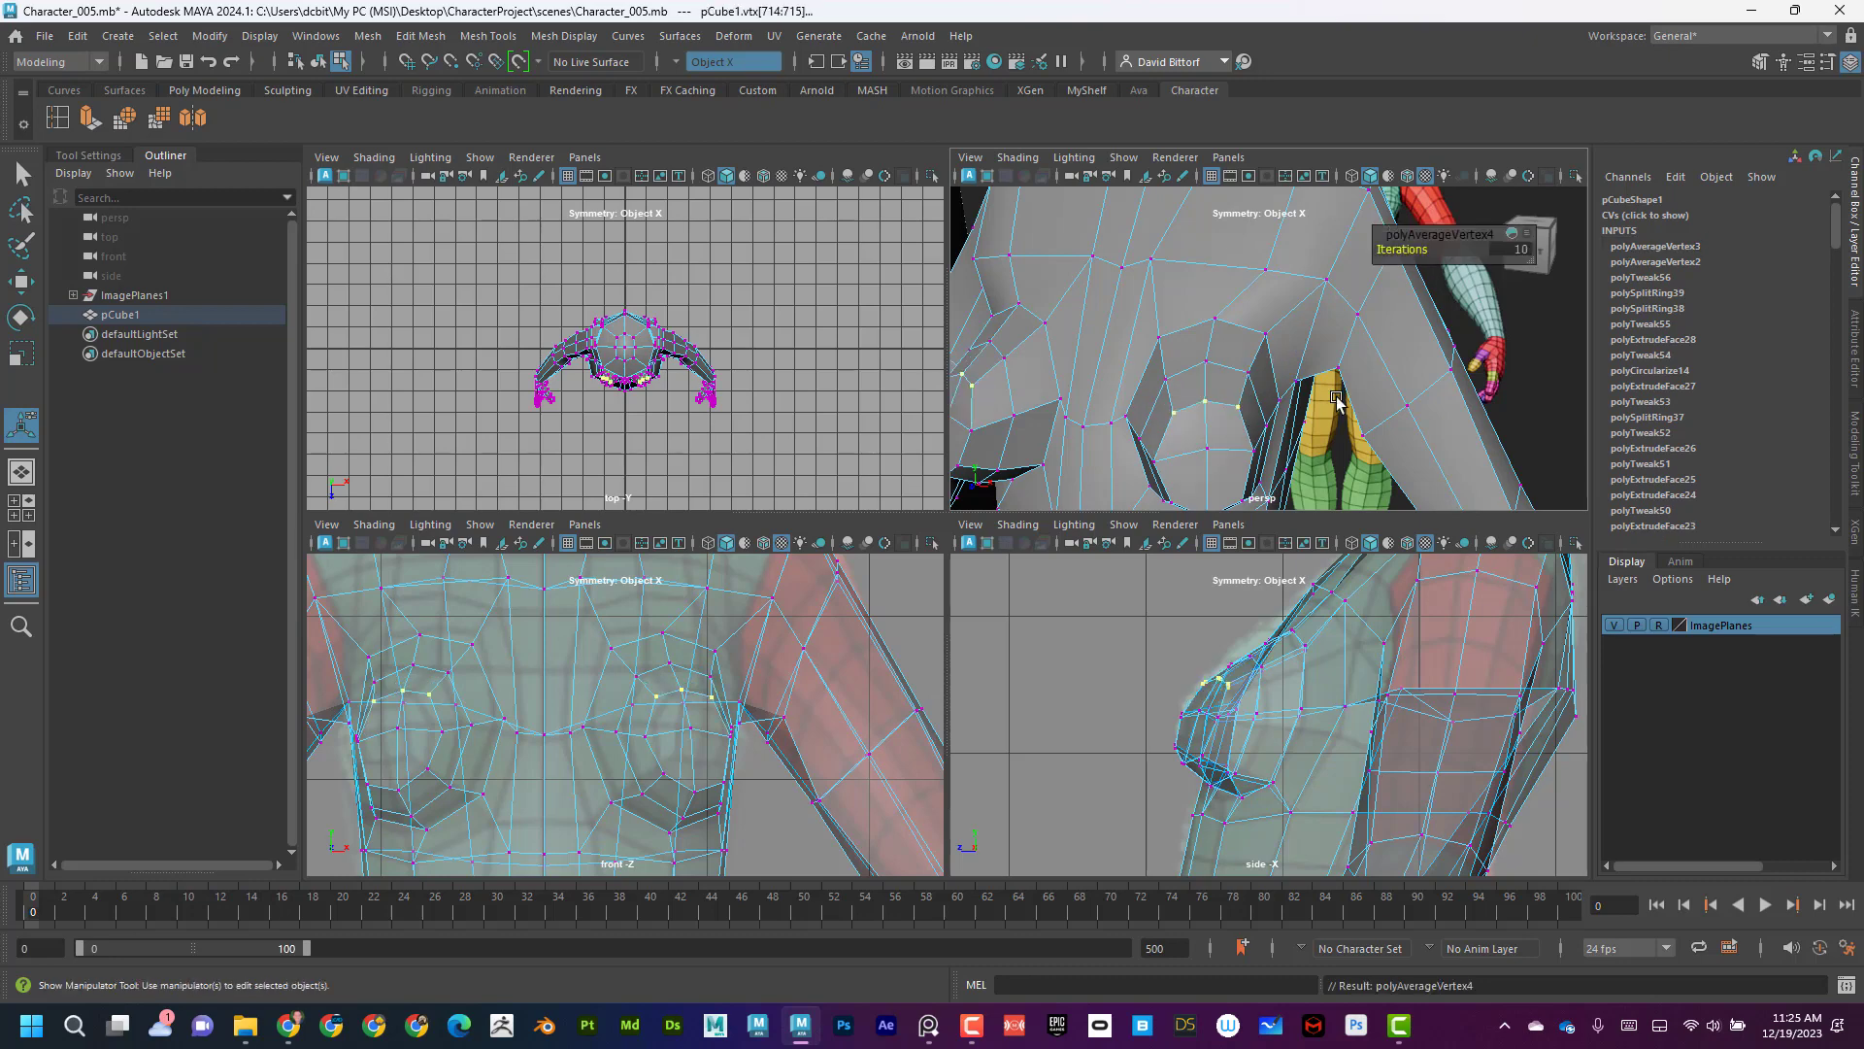
key(g)
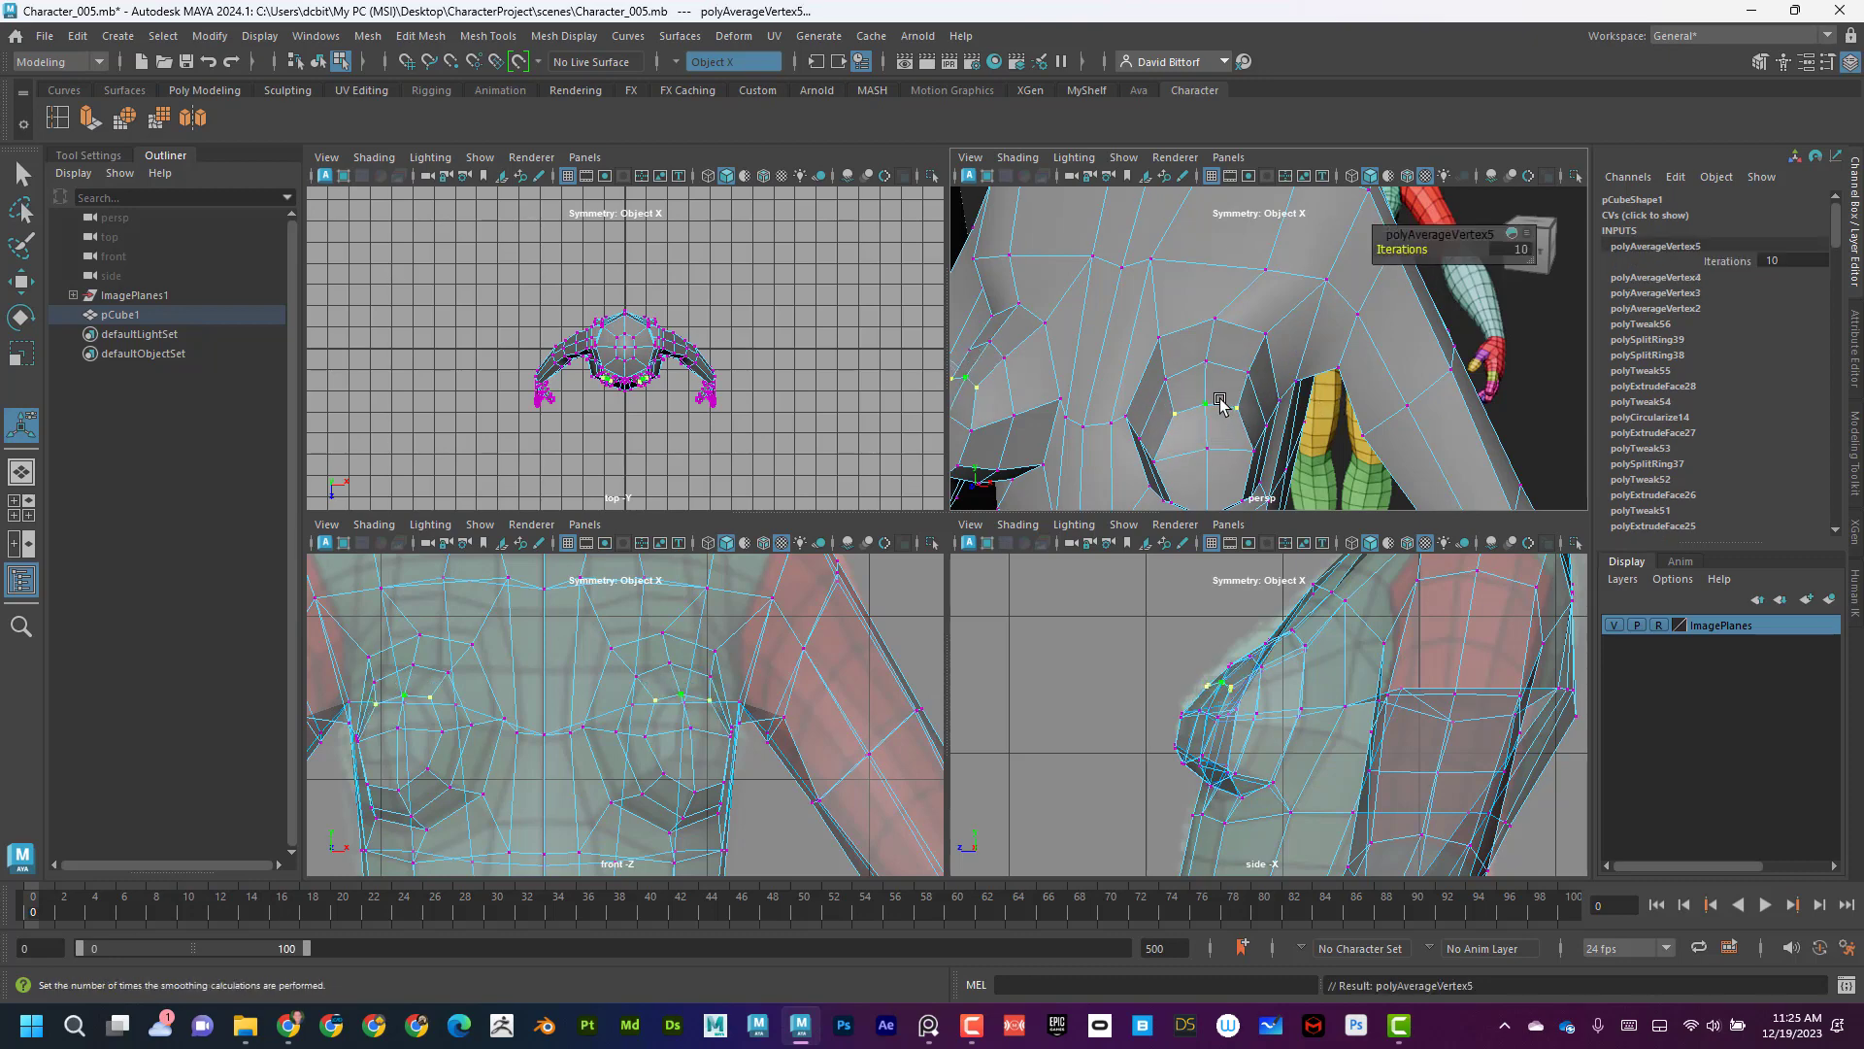
Smooth the mid-height inner and outer vertices of each breast with Average Vertices at 10 iterations, and undo the last smoothing.
alt+drag(1220, 399, 1251, 370)
click(1185, 430)
alt+drag(1184, 430, 1239, 365)
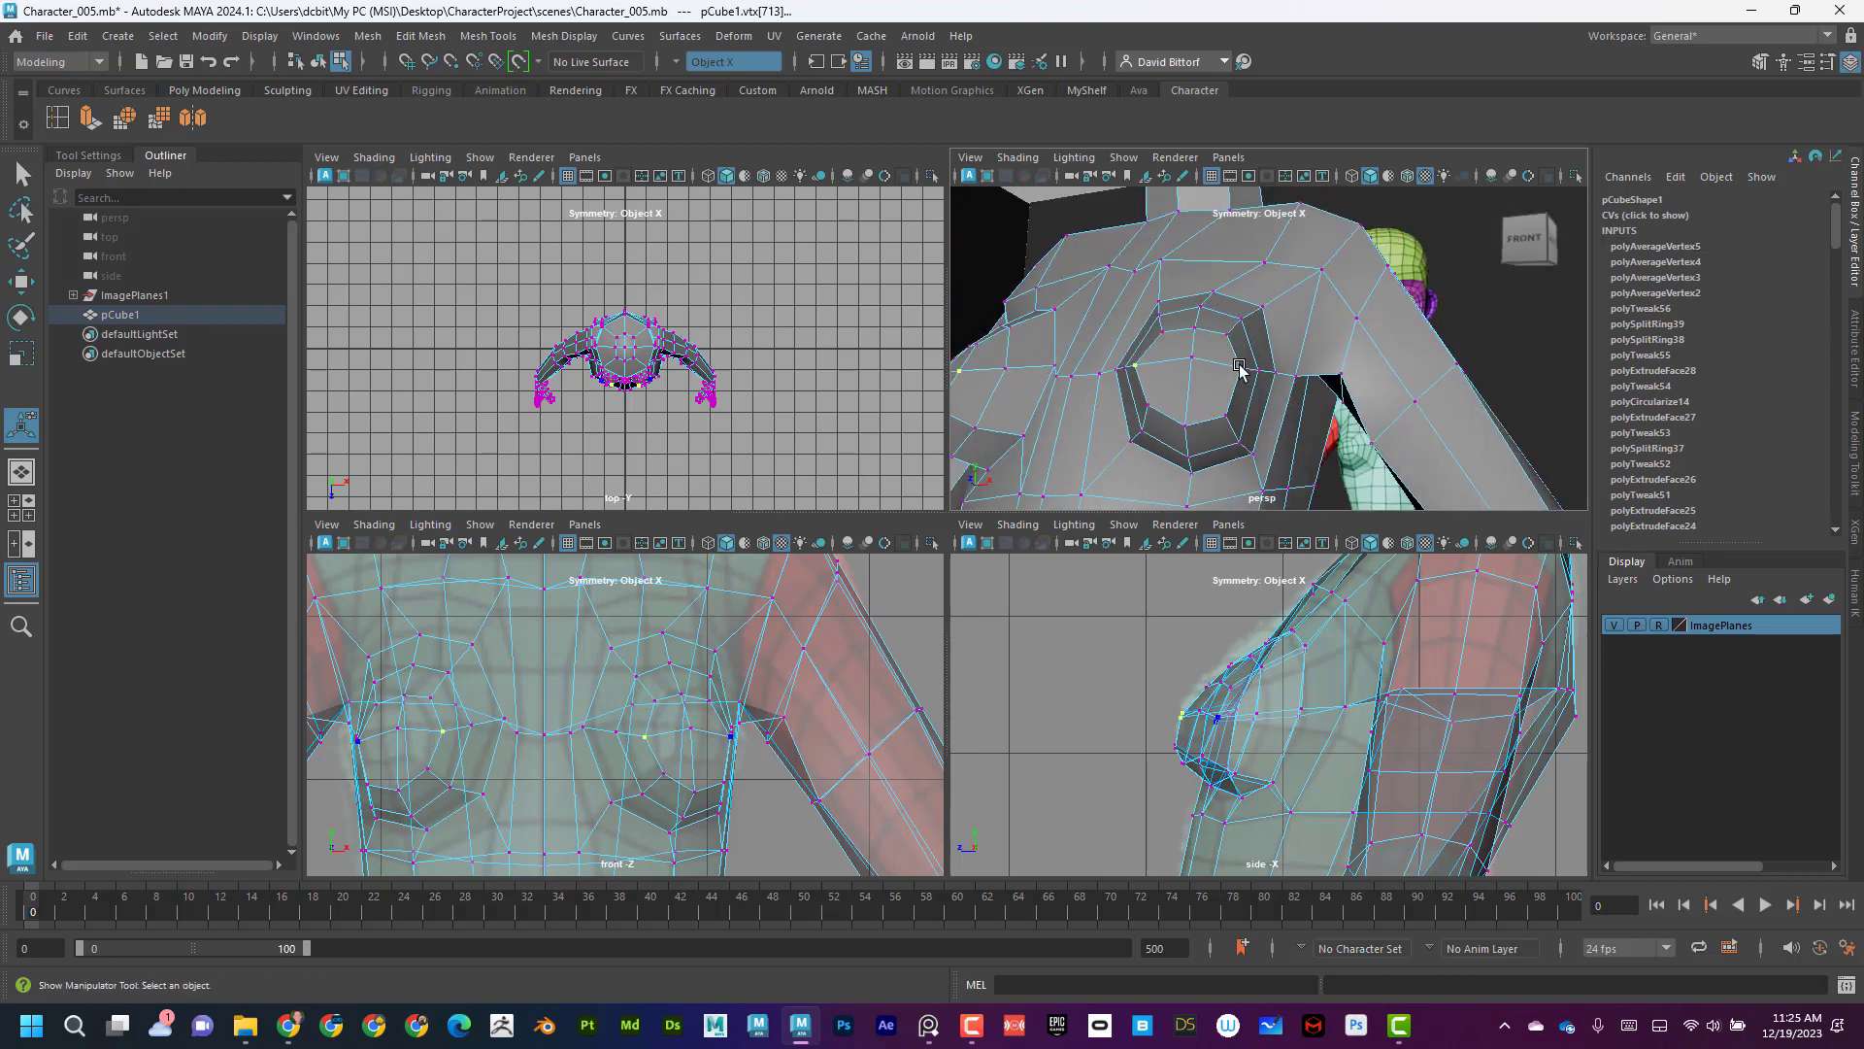
key(g)
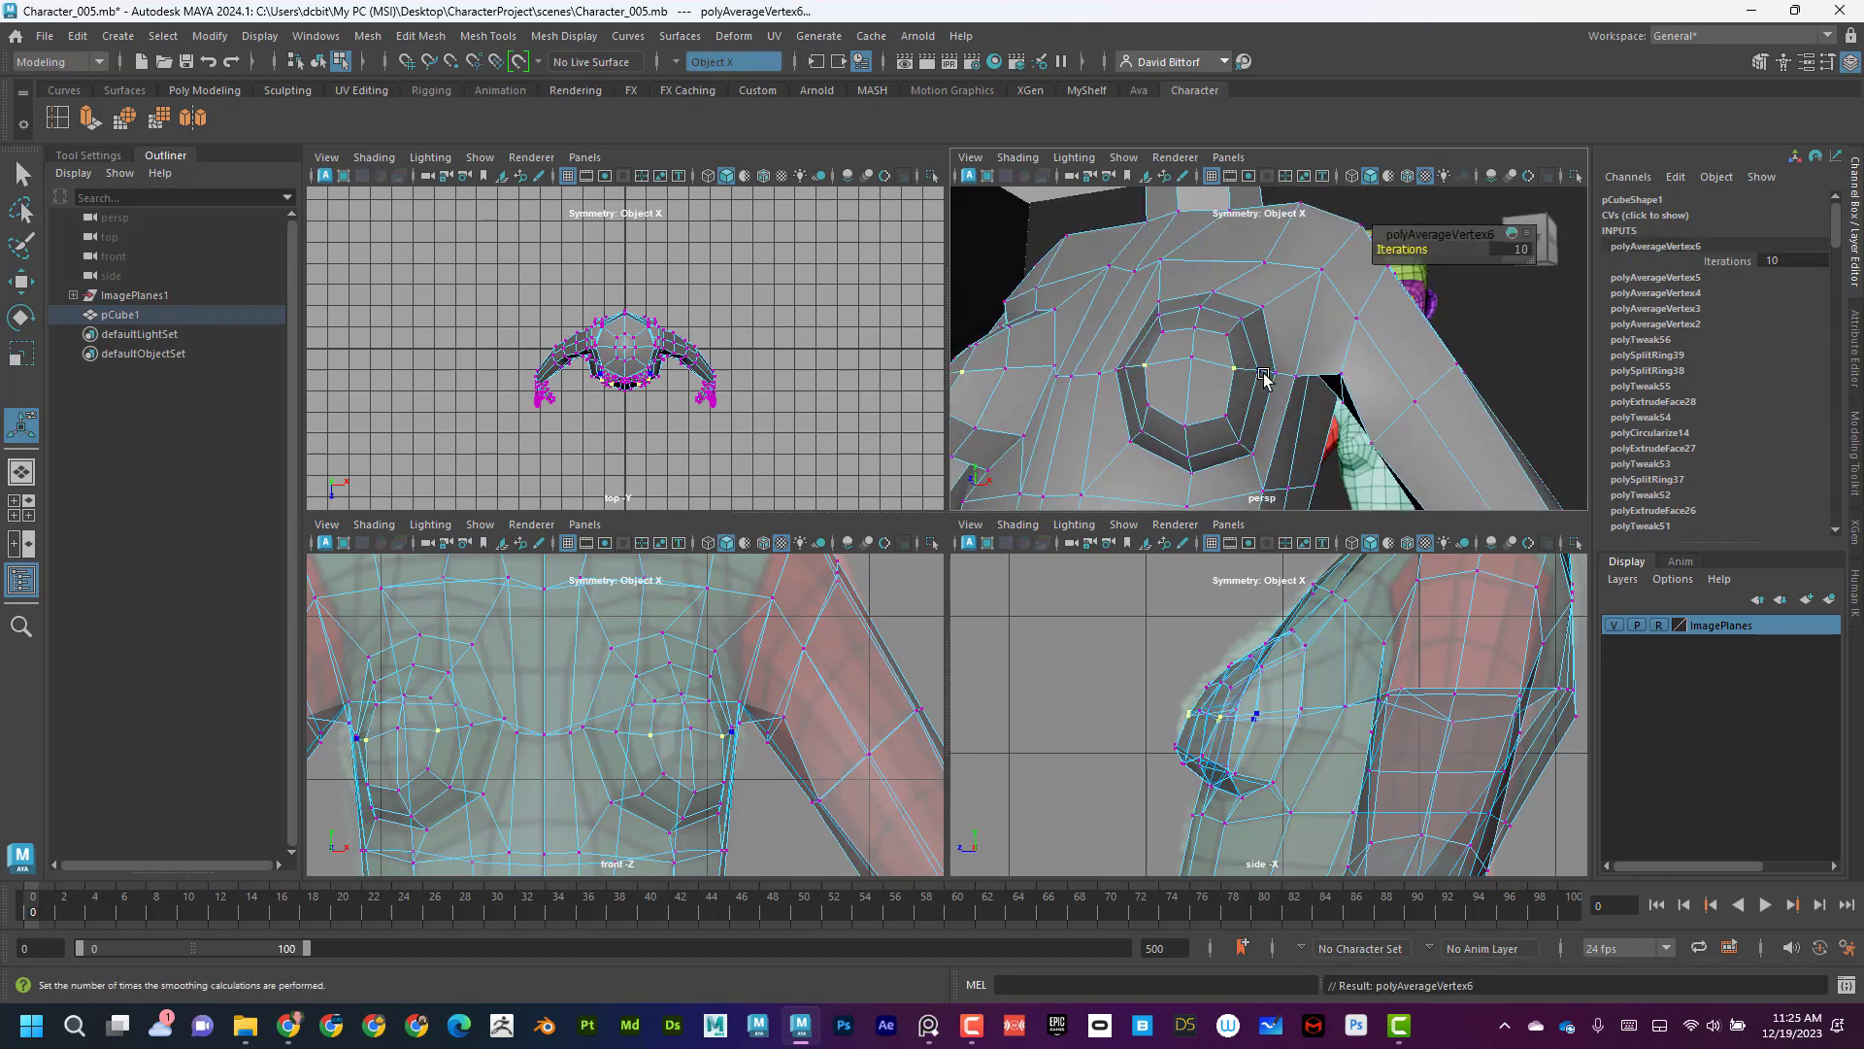
click(1244, 370)
key(g)
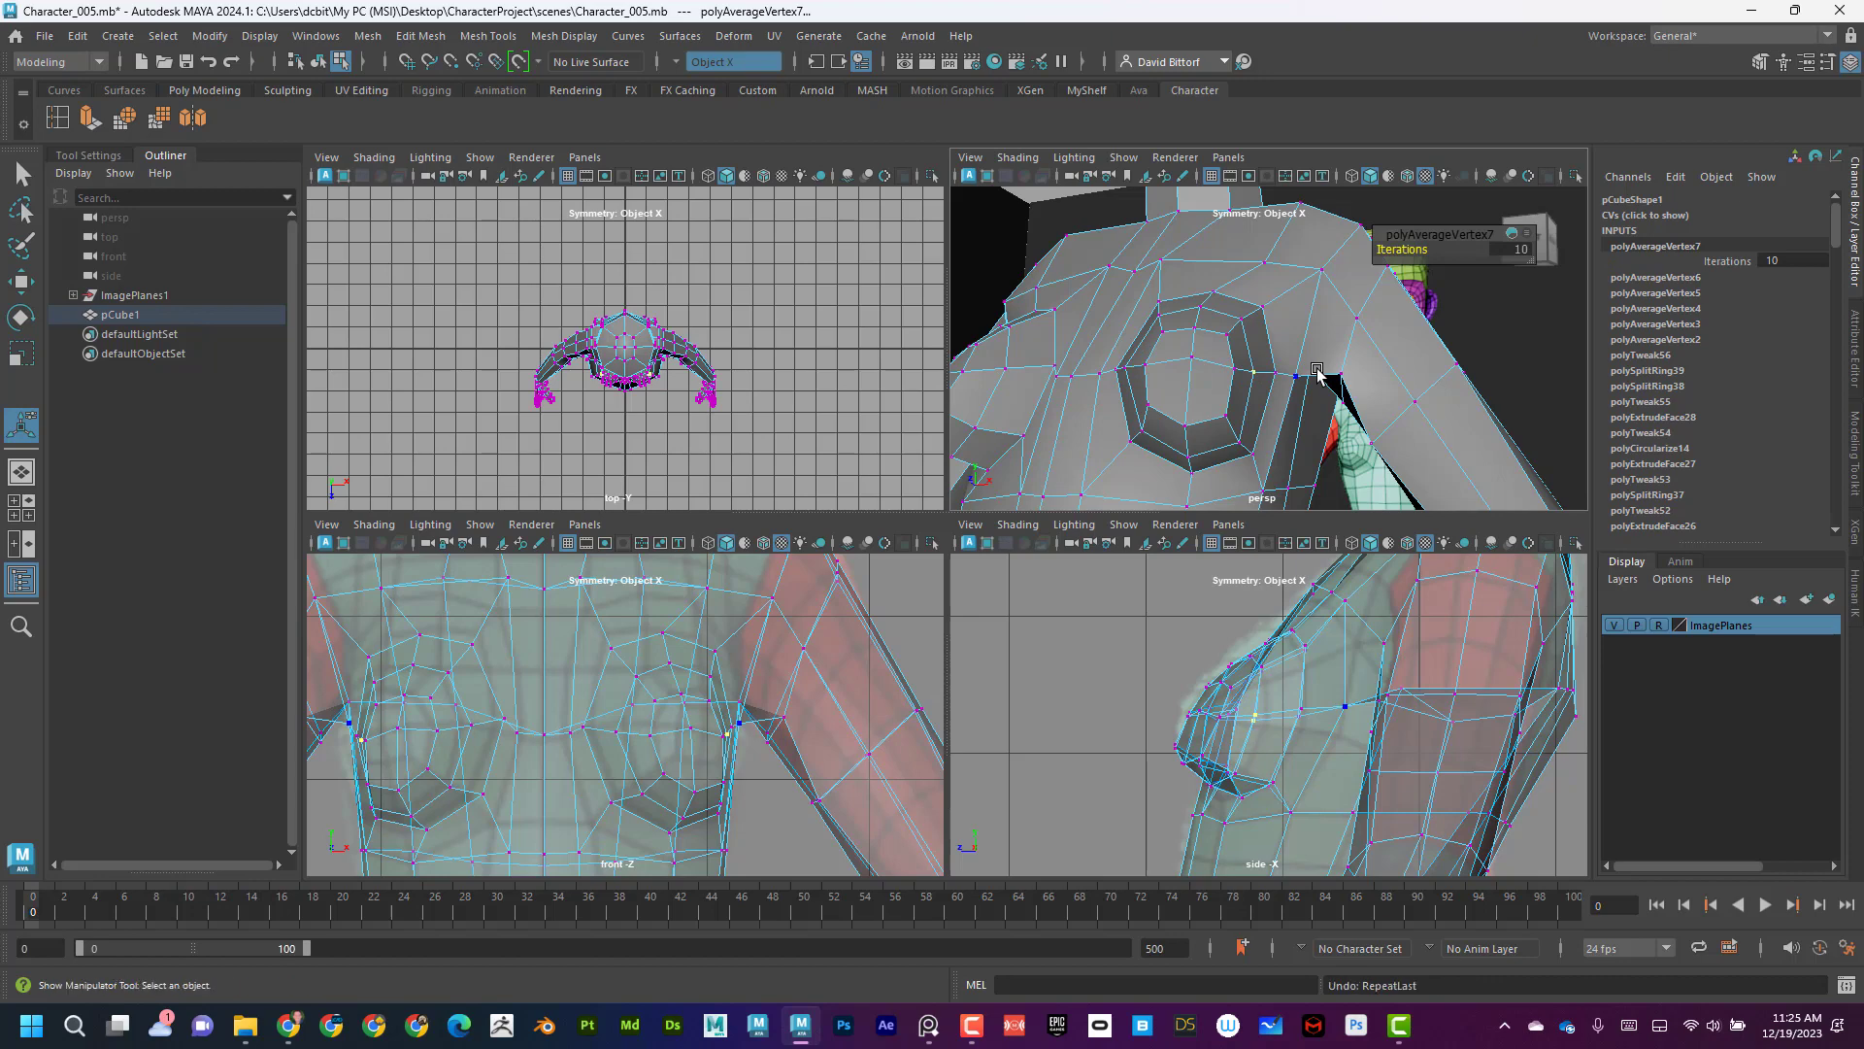
key(ctrl+z)
Apply Average Vertices at 10 iterations to the mid-height front vertex and the lower front-ring vertices of each breast.
click(1188, 363)
alt+drag(1188, 362, 1201, 419)
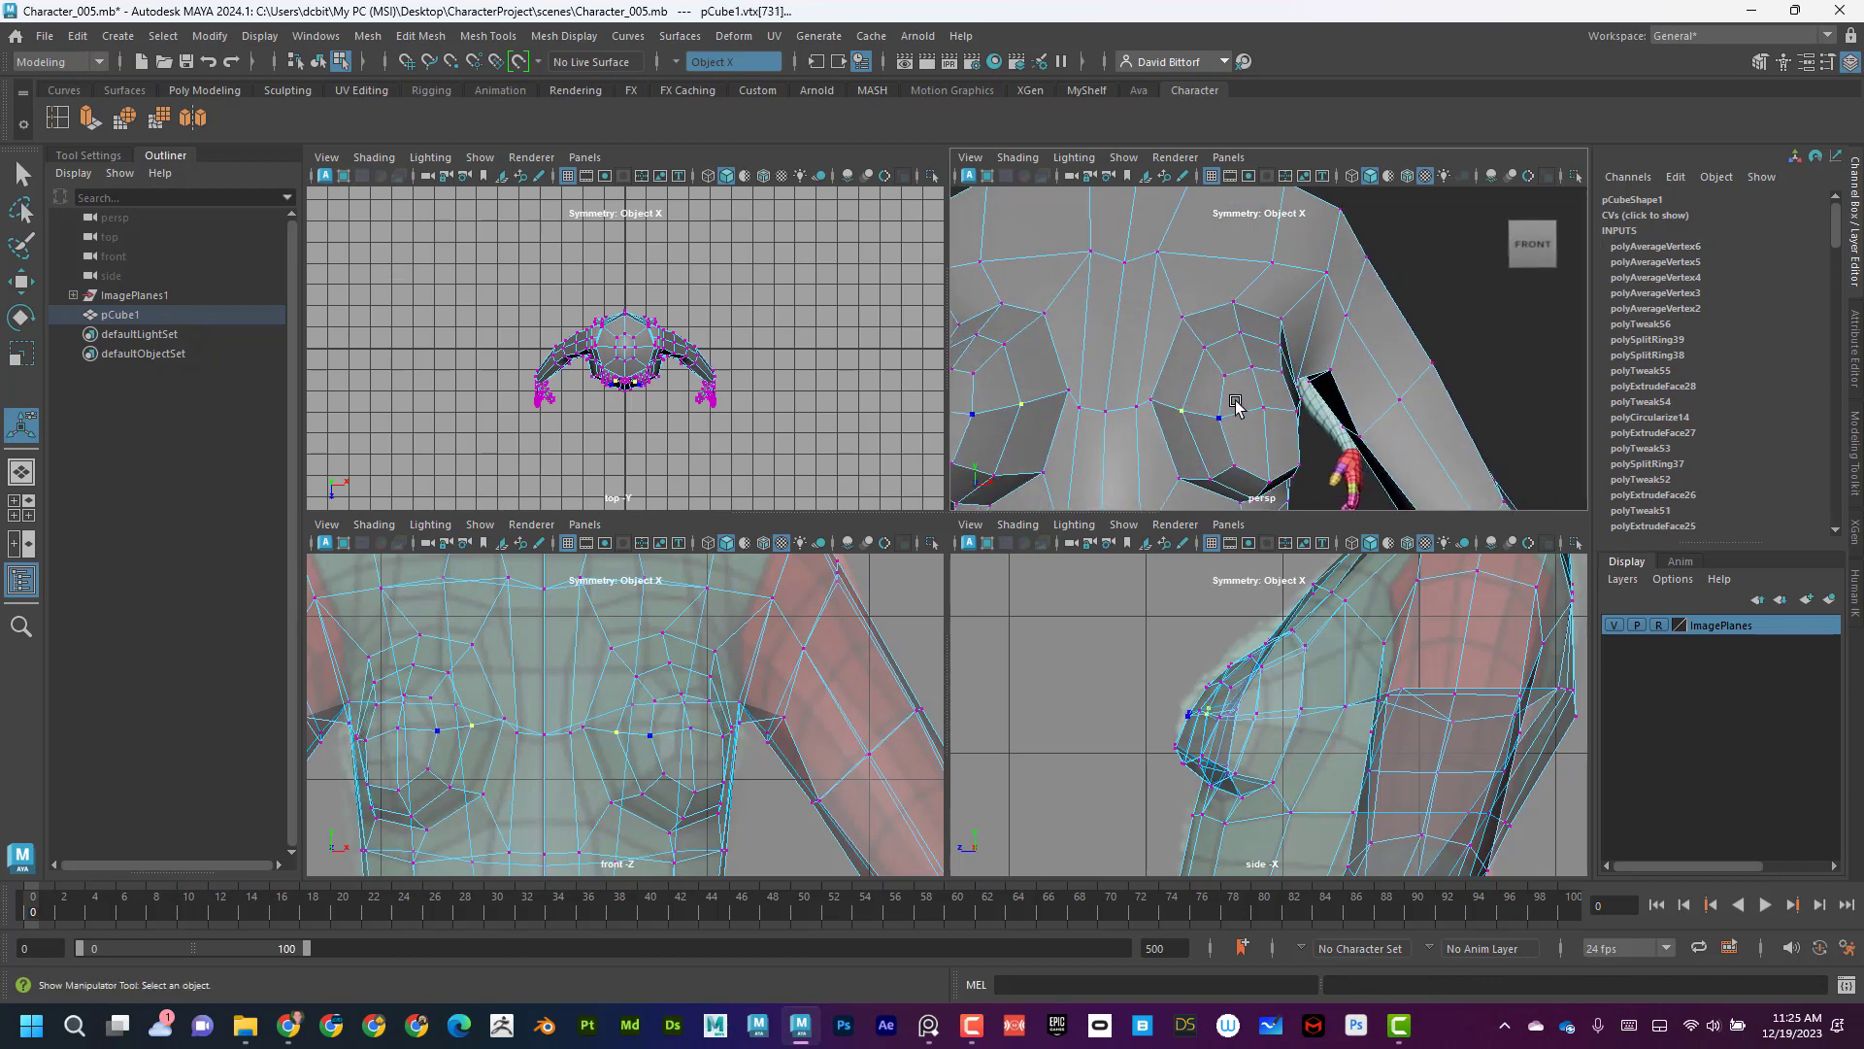
key(g)
click(1222, 415)
alt+drag(1290, 345, 1276, 380)
click(1226, 344)
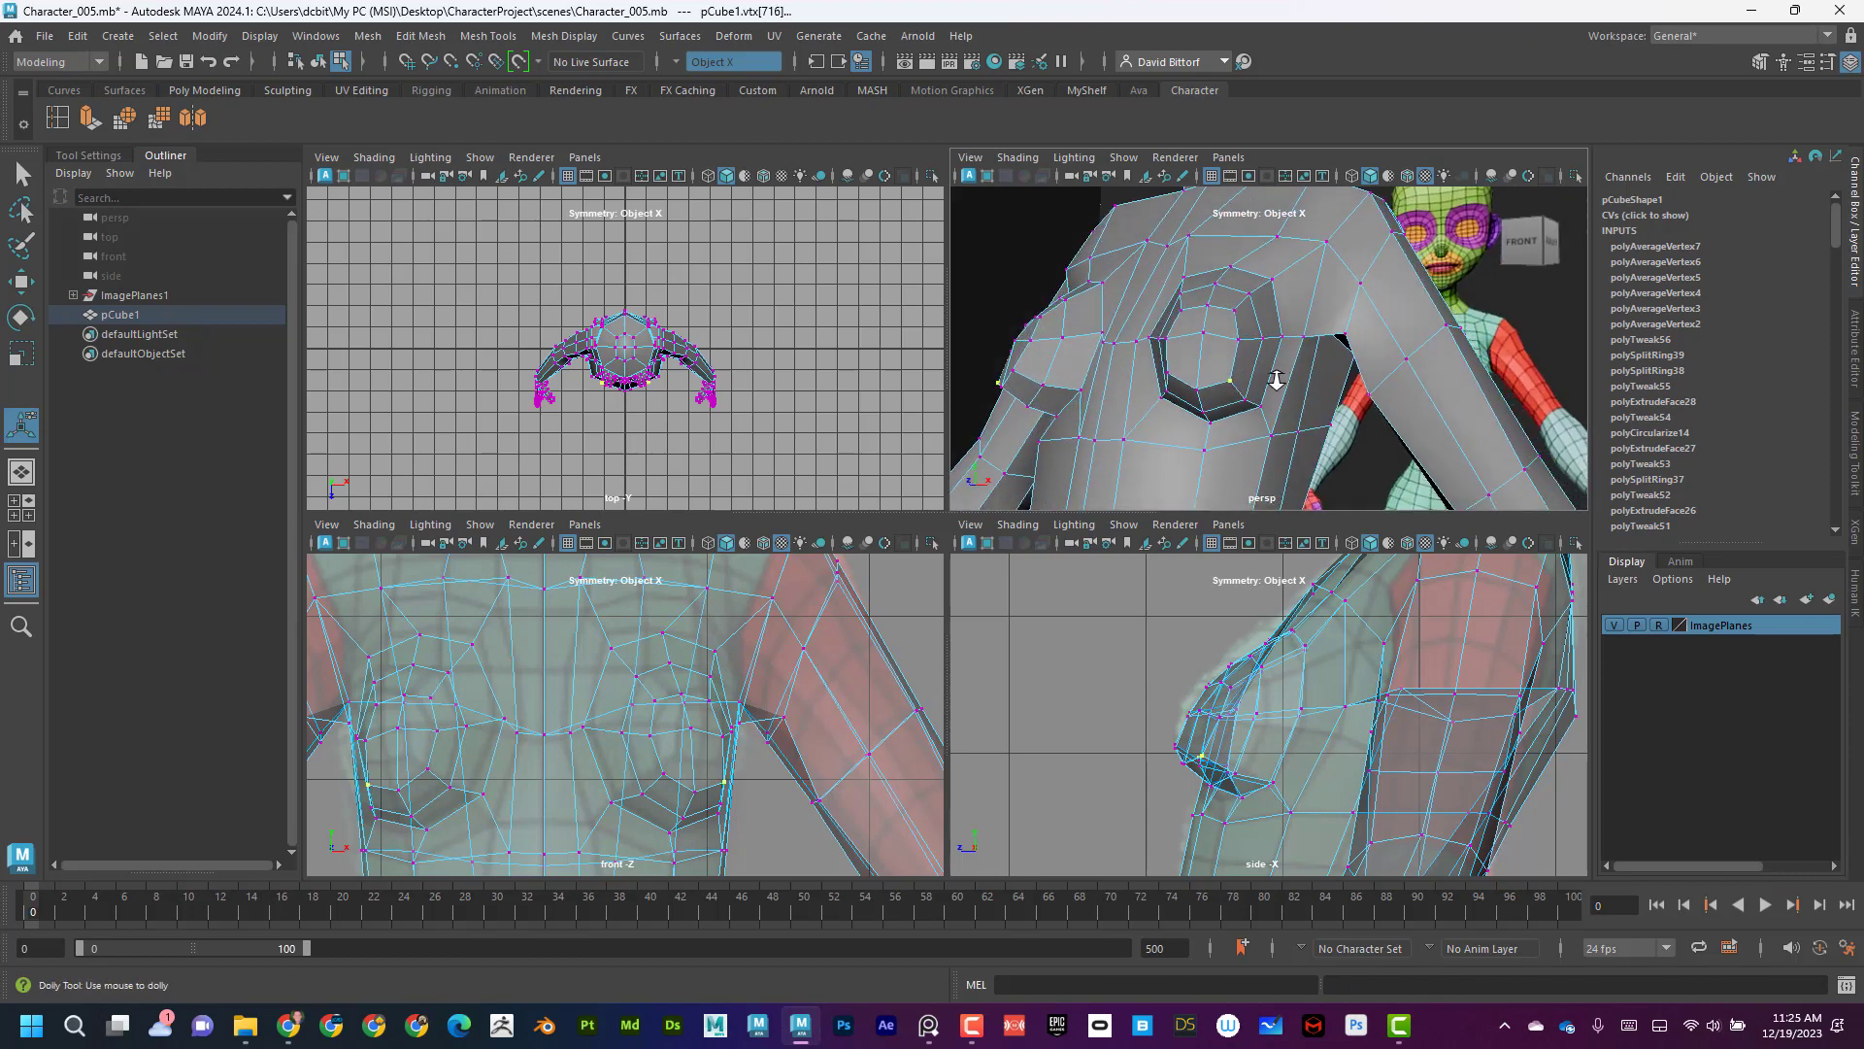
alt+right_drag(1276, 381, 1283, 389)
key(g)
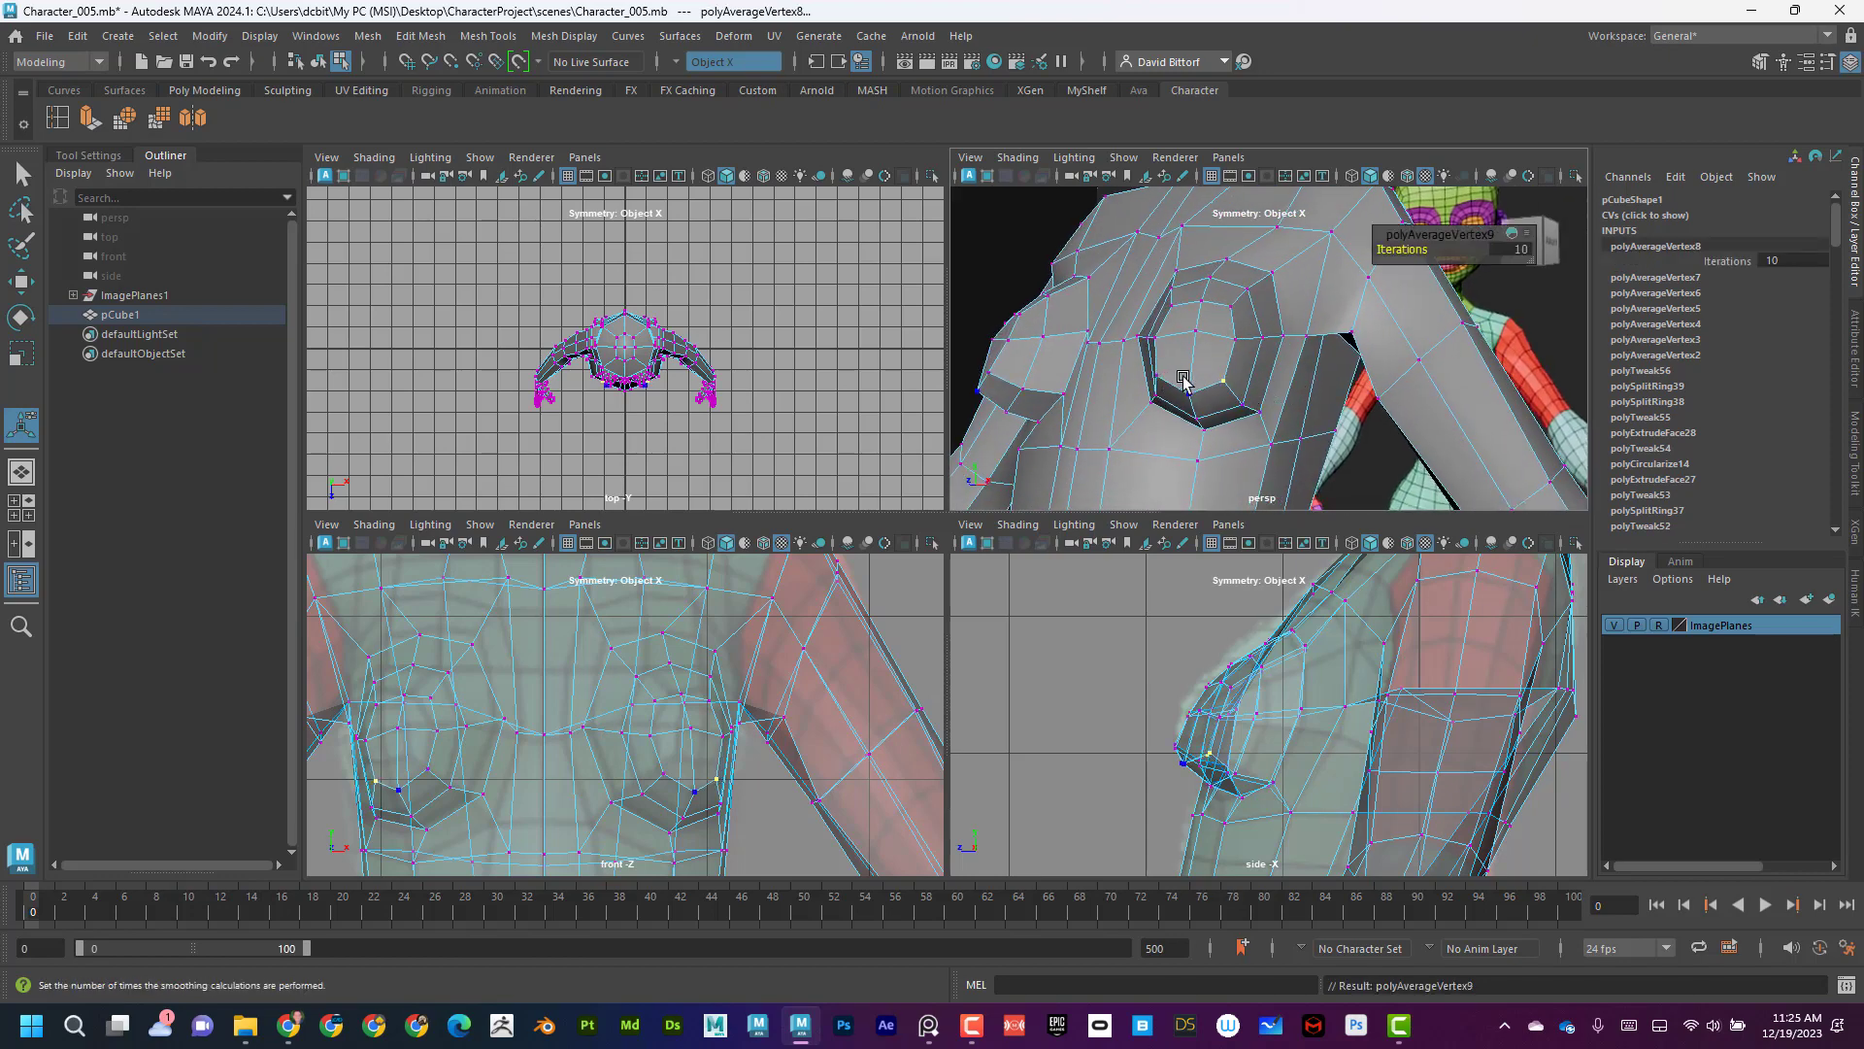
click(1157, 378)
key(g)
click(1190, 393)
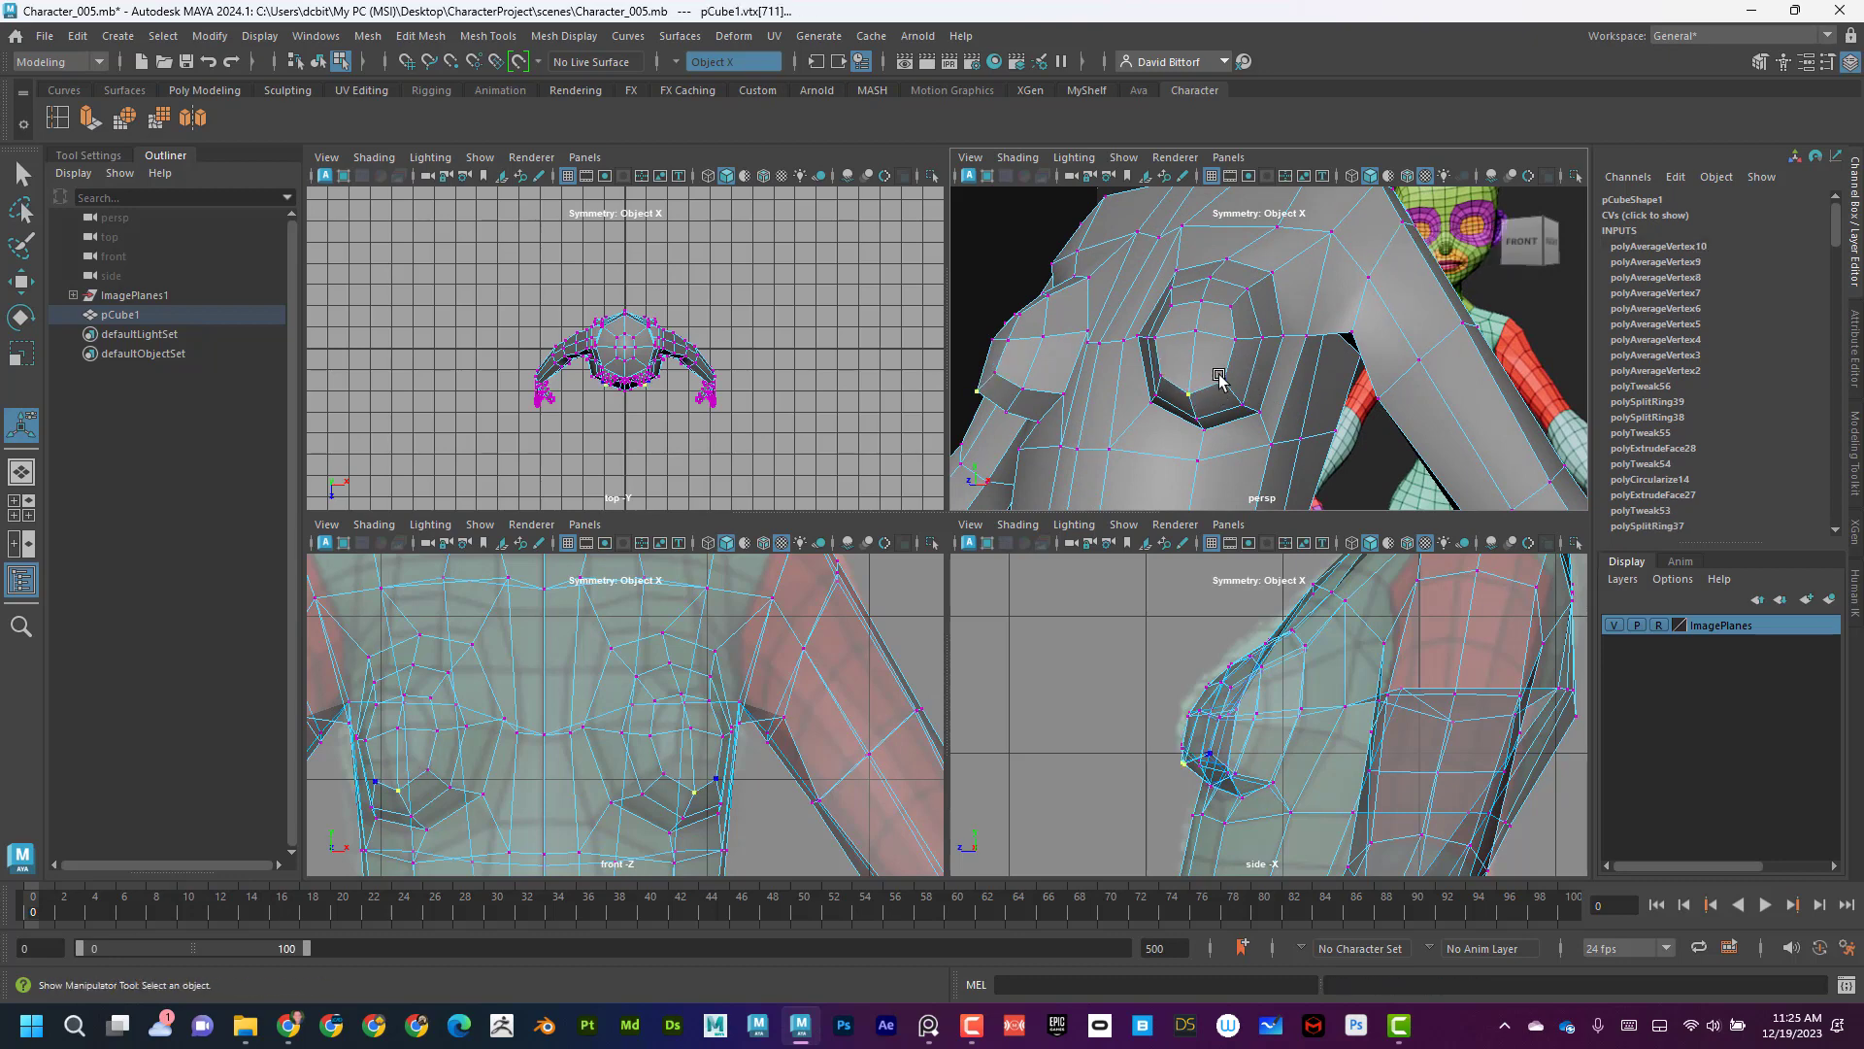
key(g)
Apply Average Vertices at 10 iterations to the centre vertex of each breast and the mid-height vertices out toward the armpit.
click(1196, 332)
key(g)
key(g)
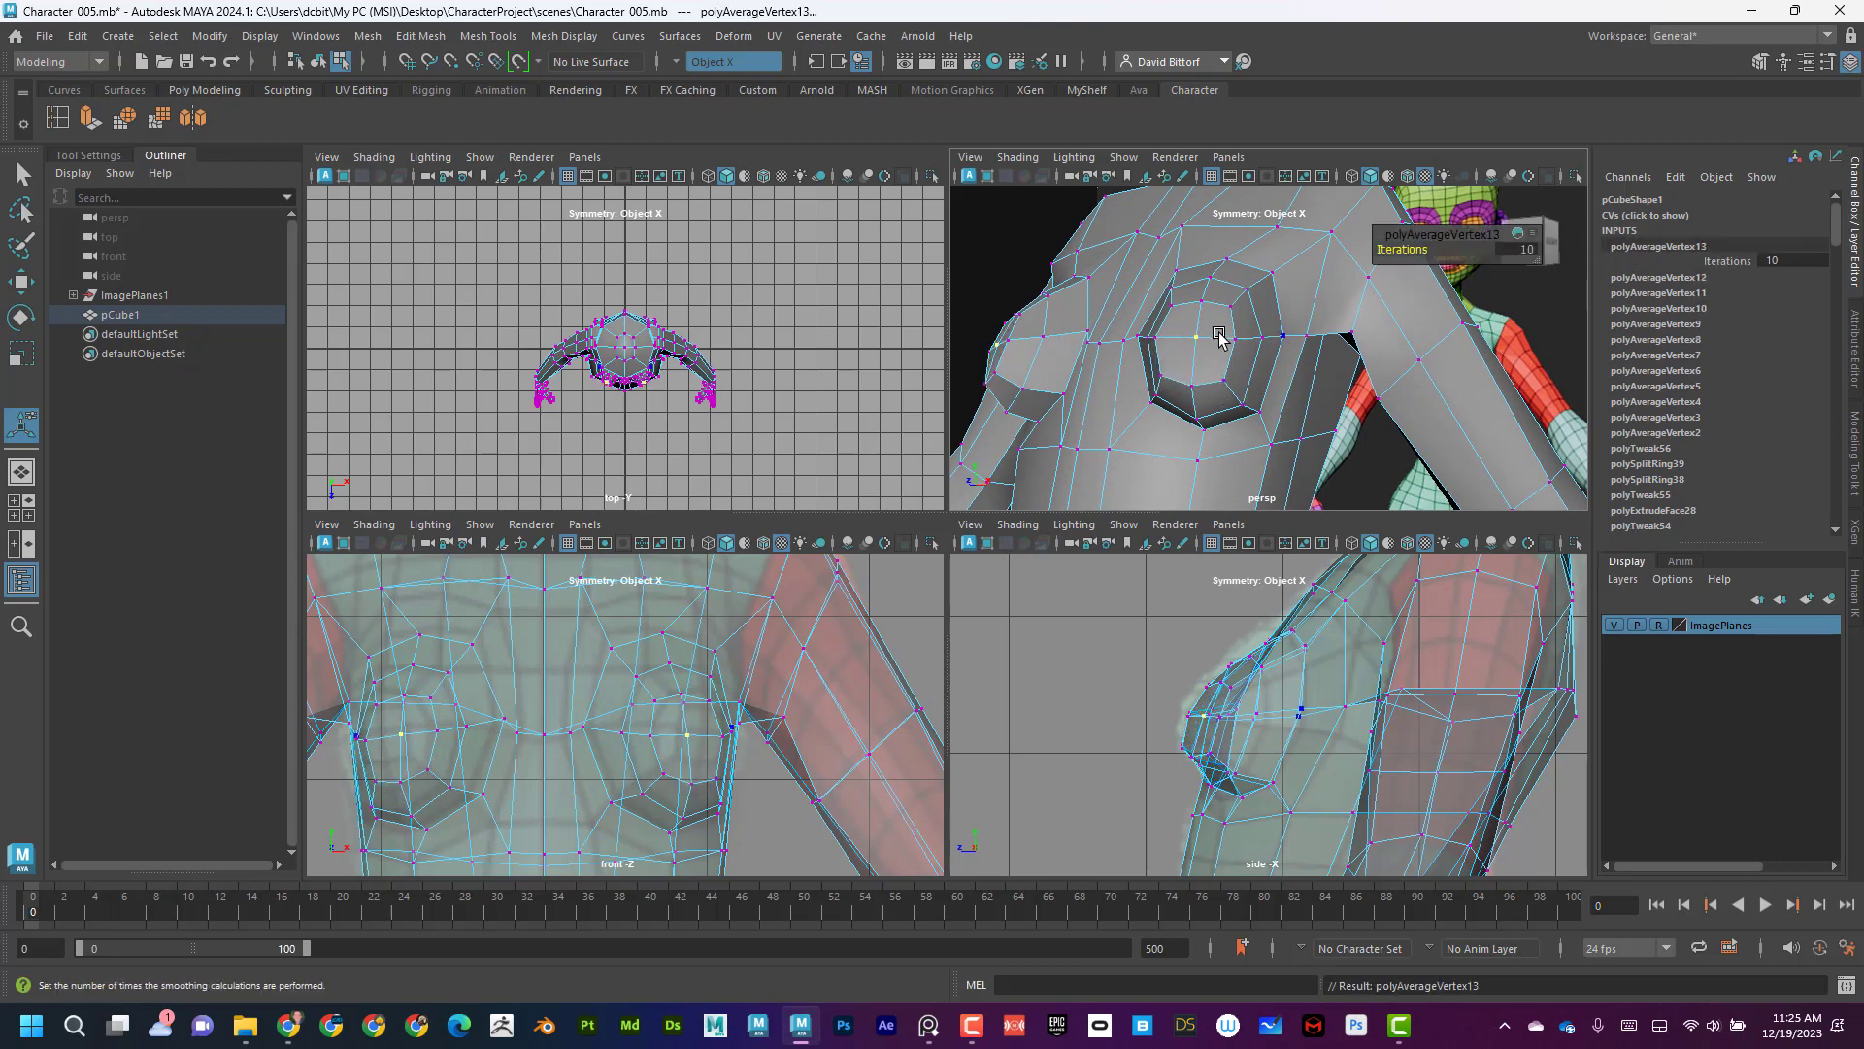
click(1157, 339)
key(g)
click(1236, 338)
key(g)
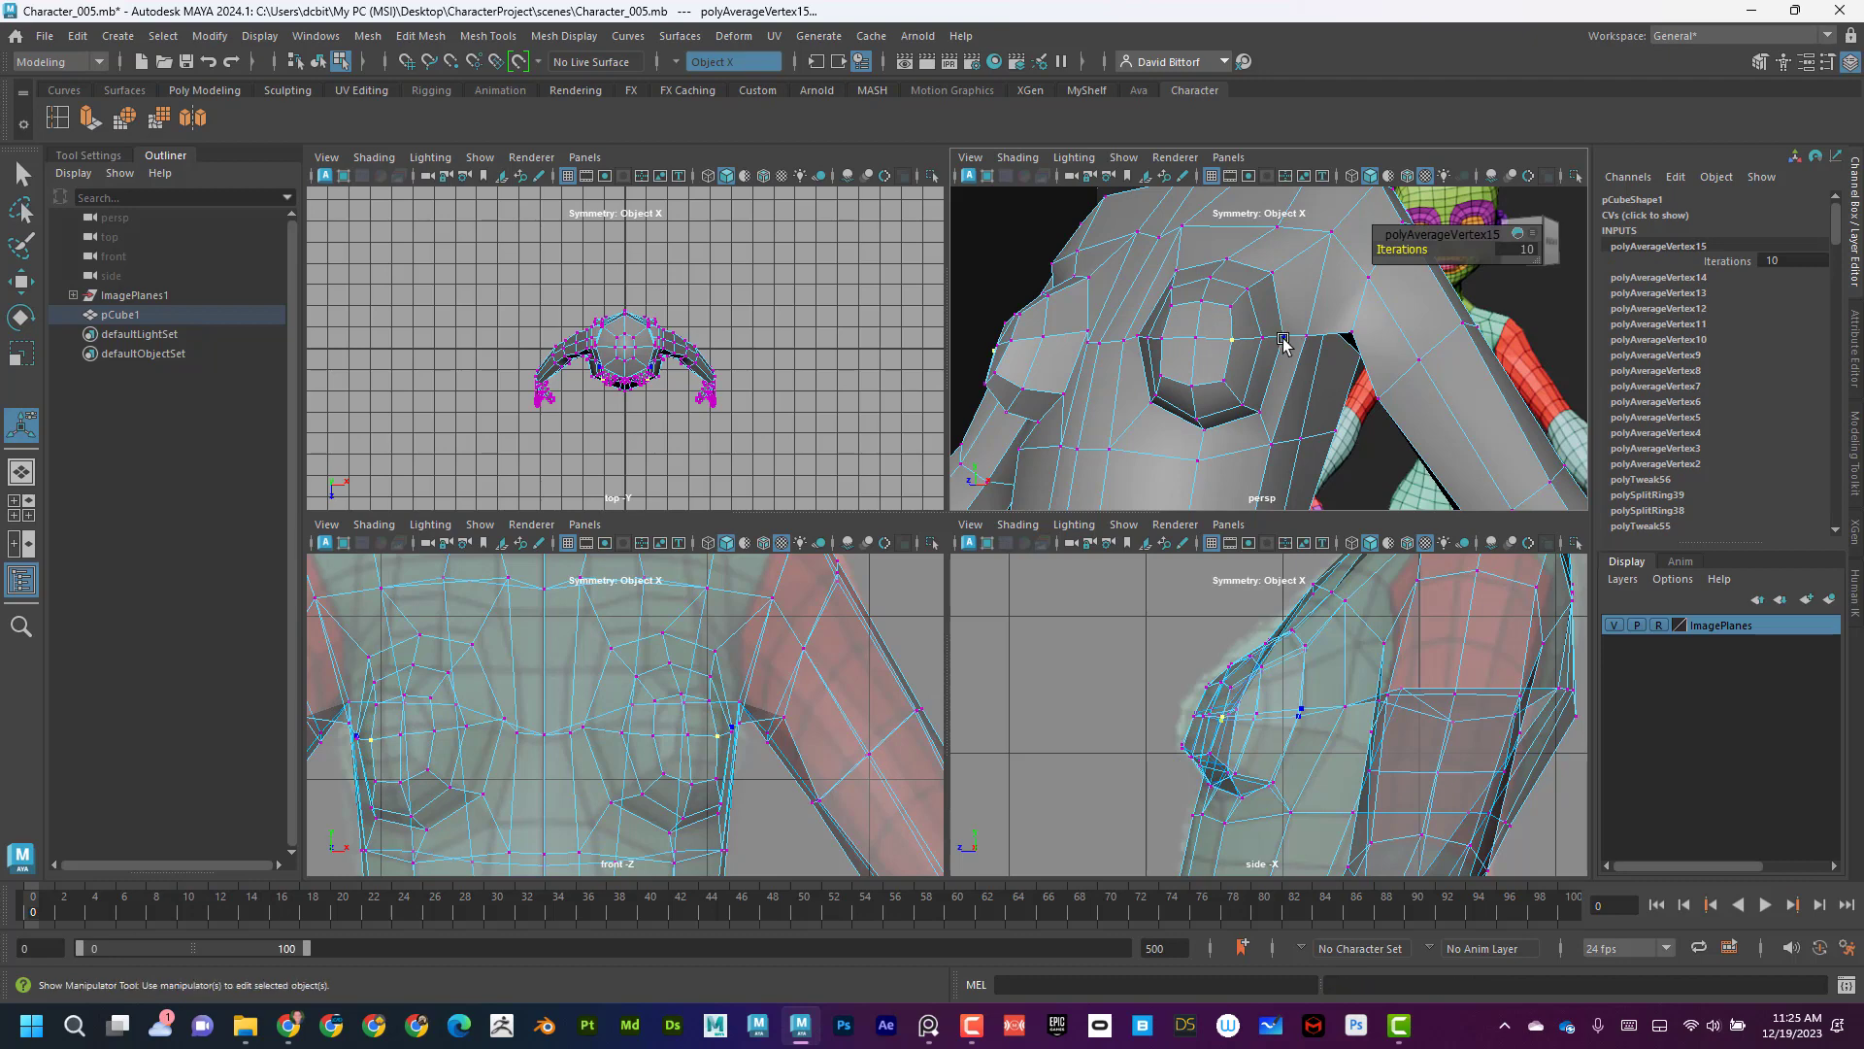
click(1283, 339)
key(g)
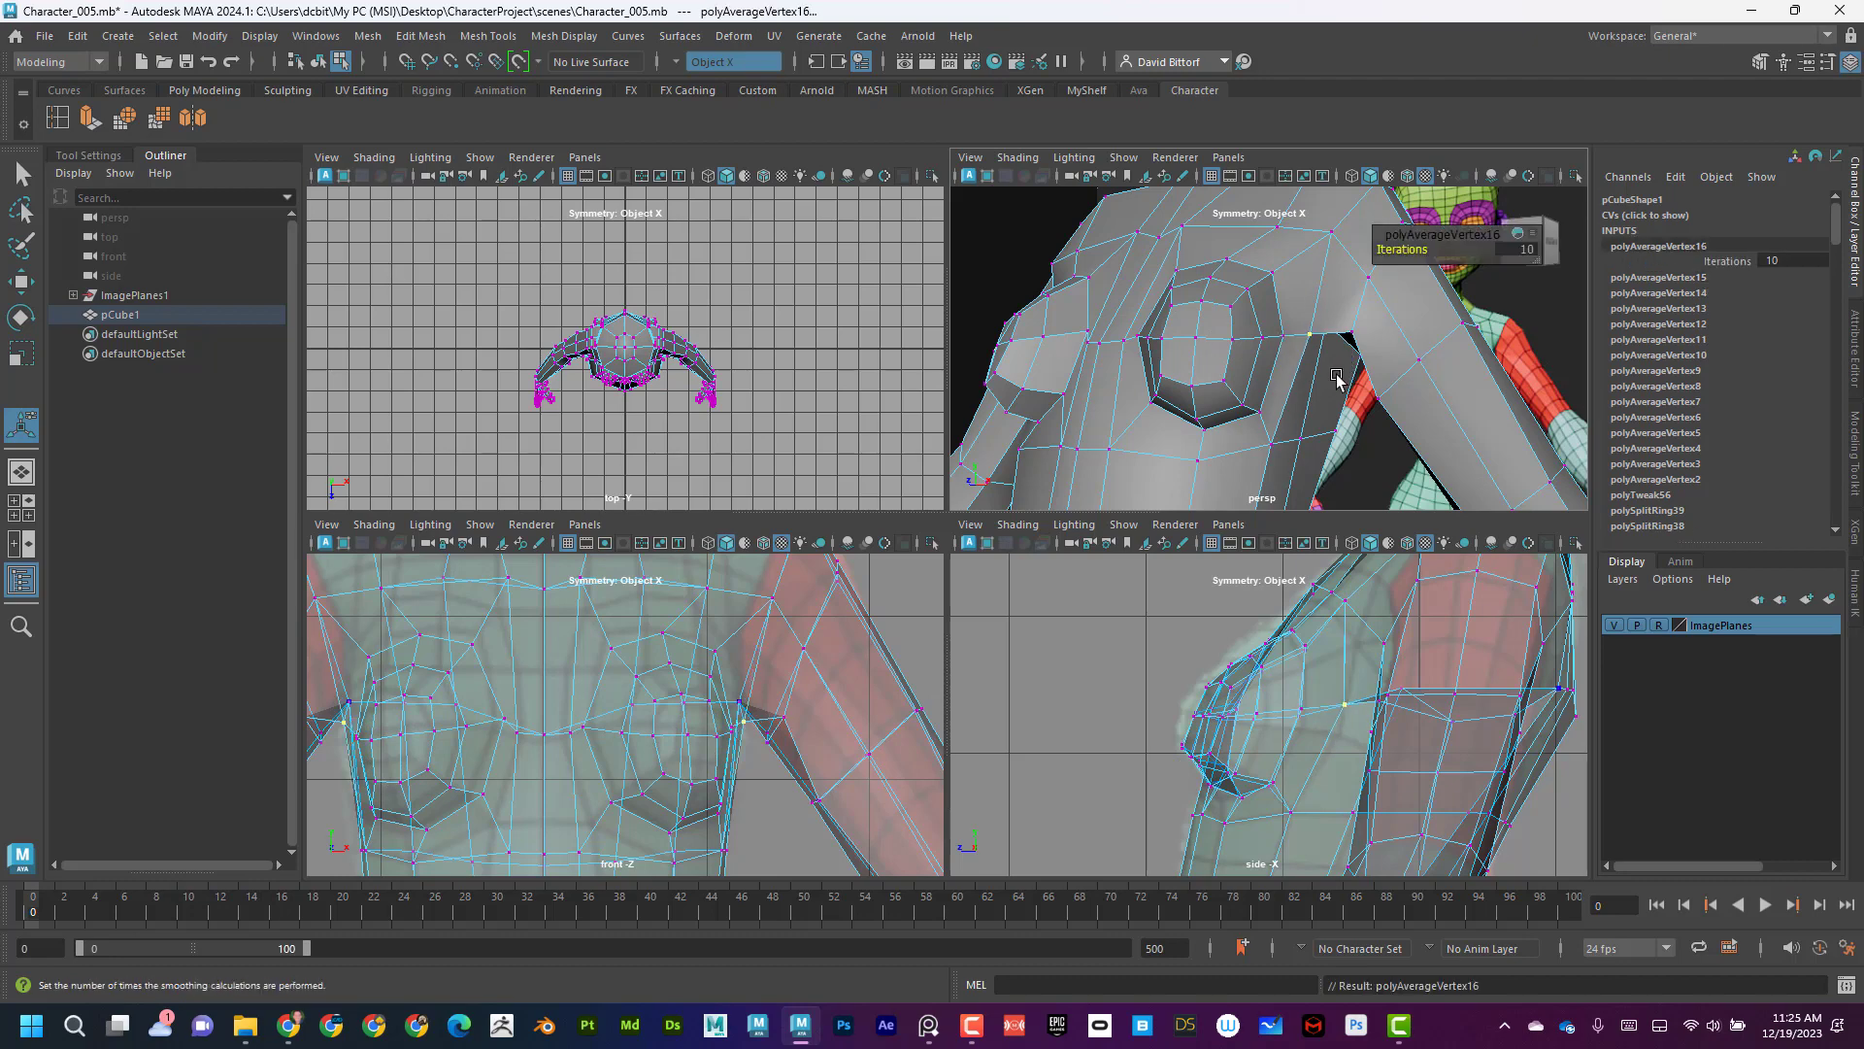
key(g)
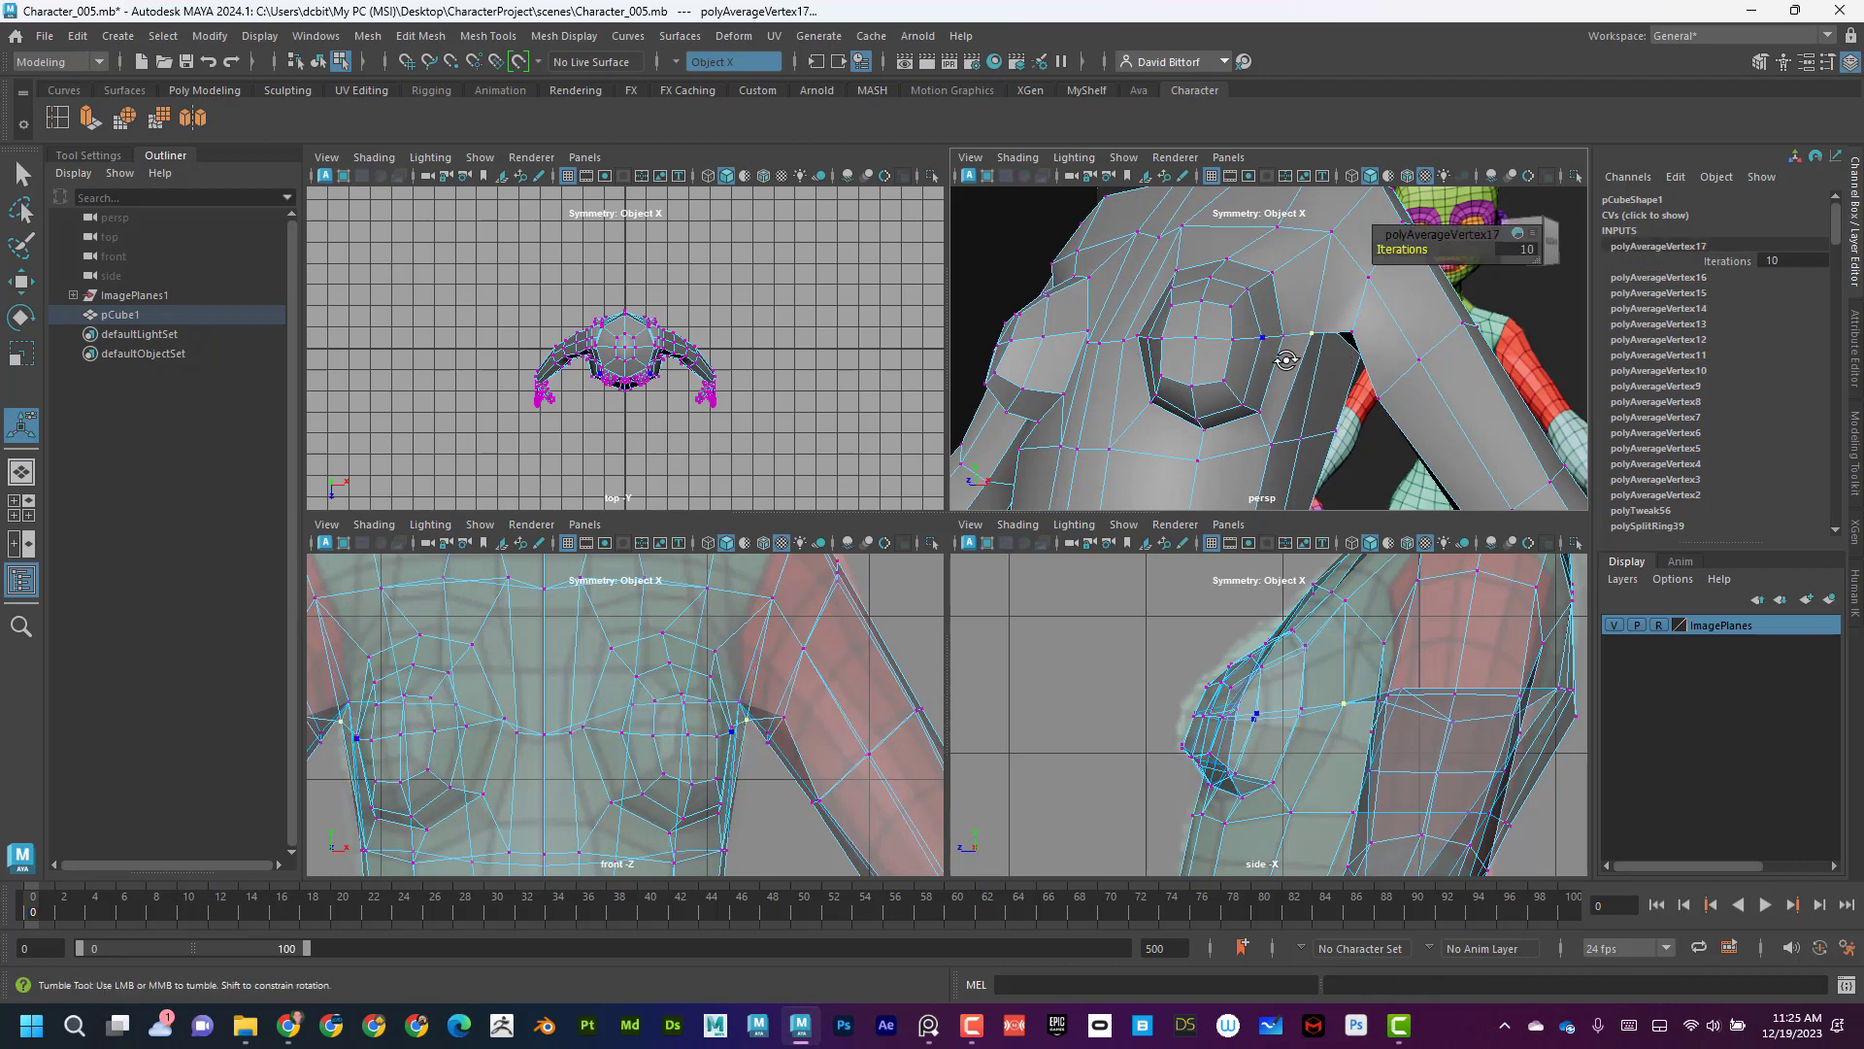
Smooth the lower inner and upper inner outline vertices of each breast with Average Vertices at 10 iterations.
alt+drag(1286, 358, 1386, 362)
alt+right_drag(1385, 362, 1256, 358)
alt+drag(1256, 358, 1301, 362)
click(1217, 383)
key(g)
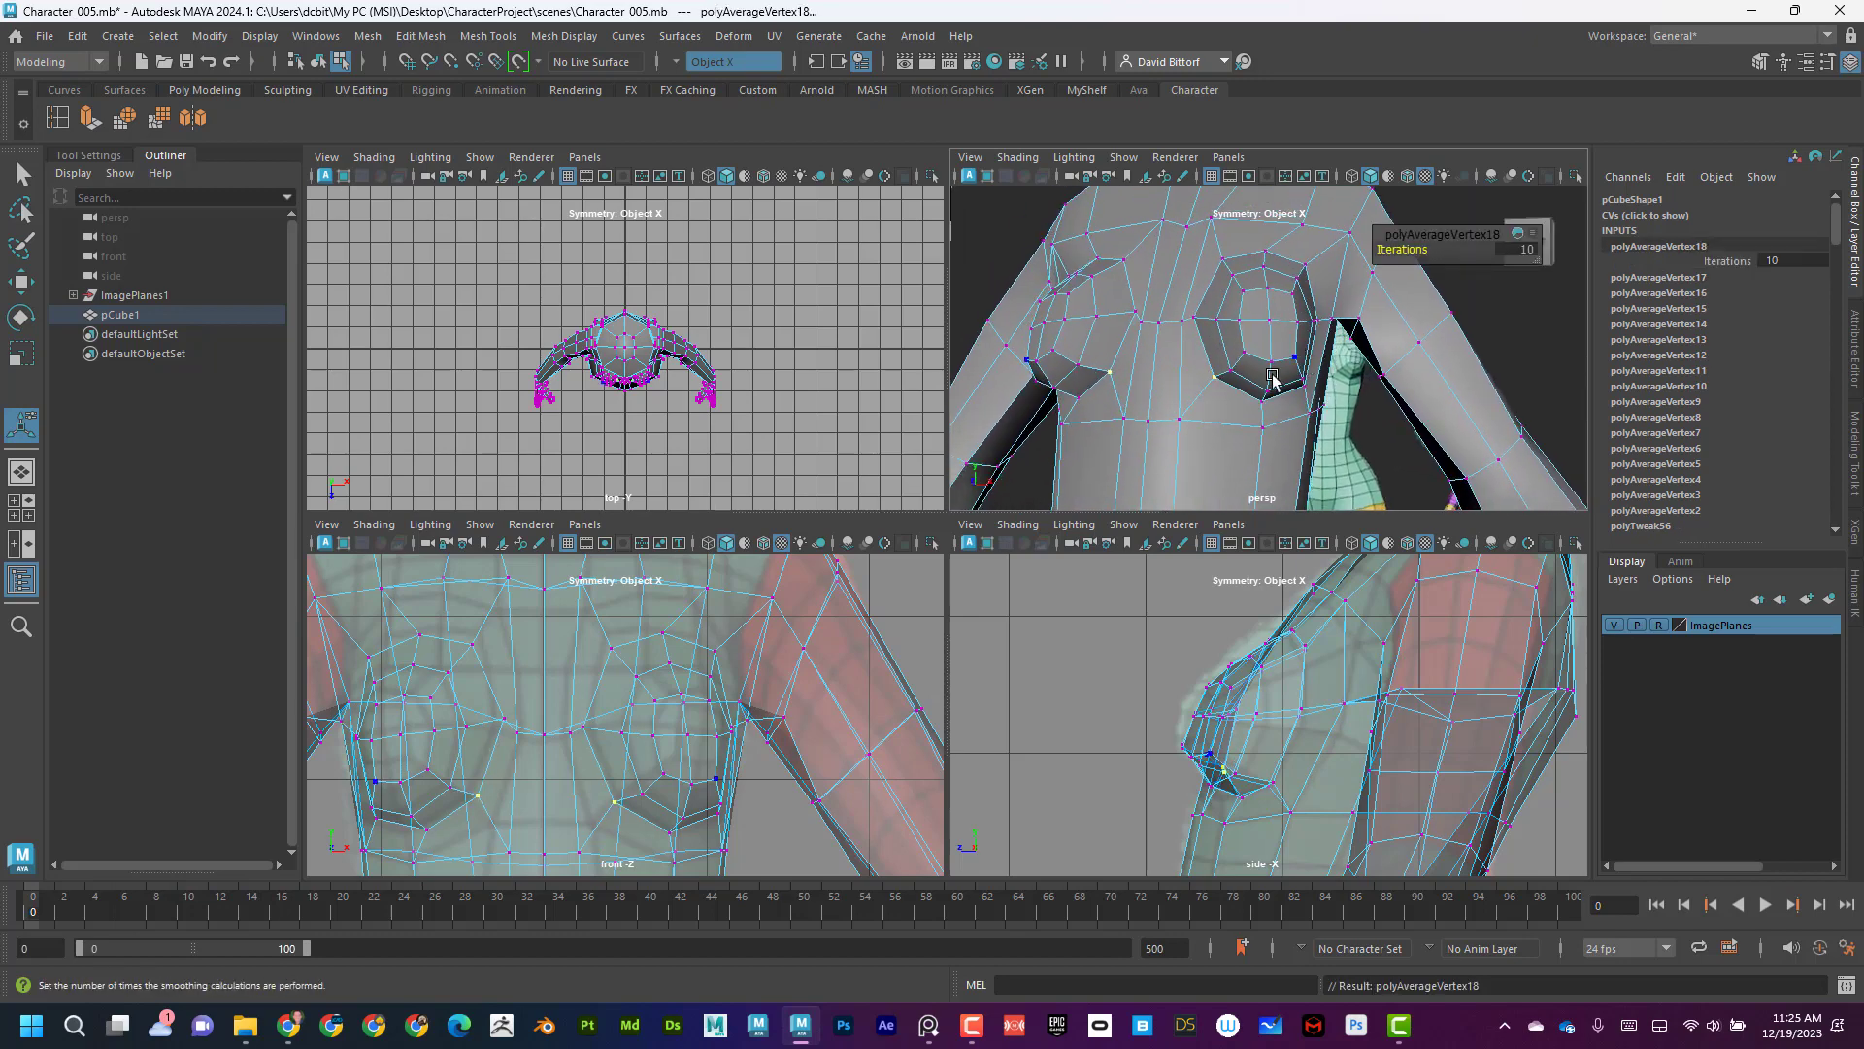
click(1213, 304)
key(g)
Smooth the upper outline vertices of each breast and the chest vertices above them with Average Vertices at 10 iterations.
click(1274, 233)
key(g)
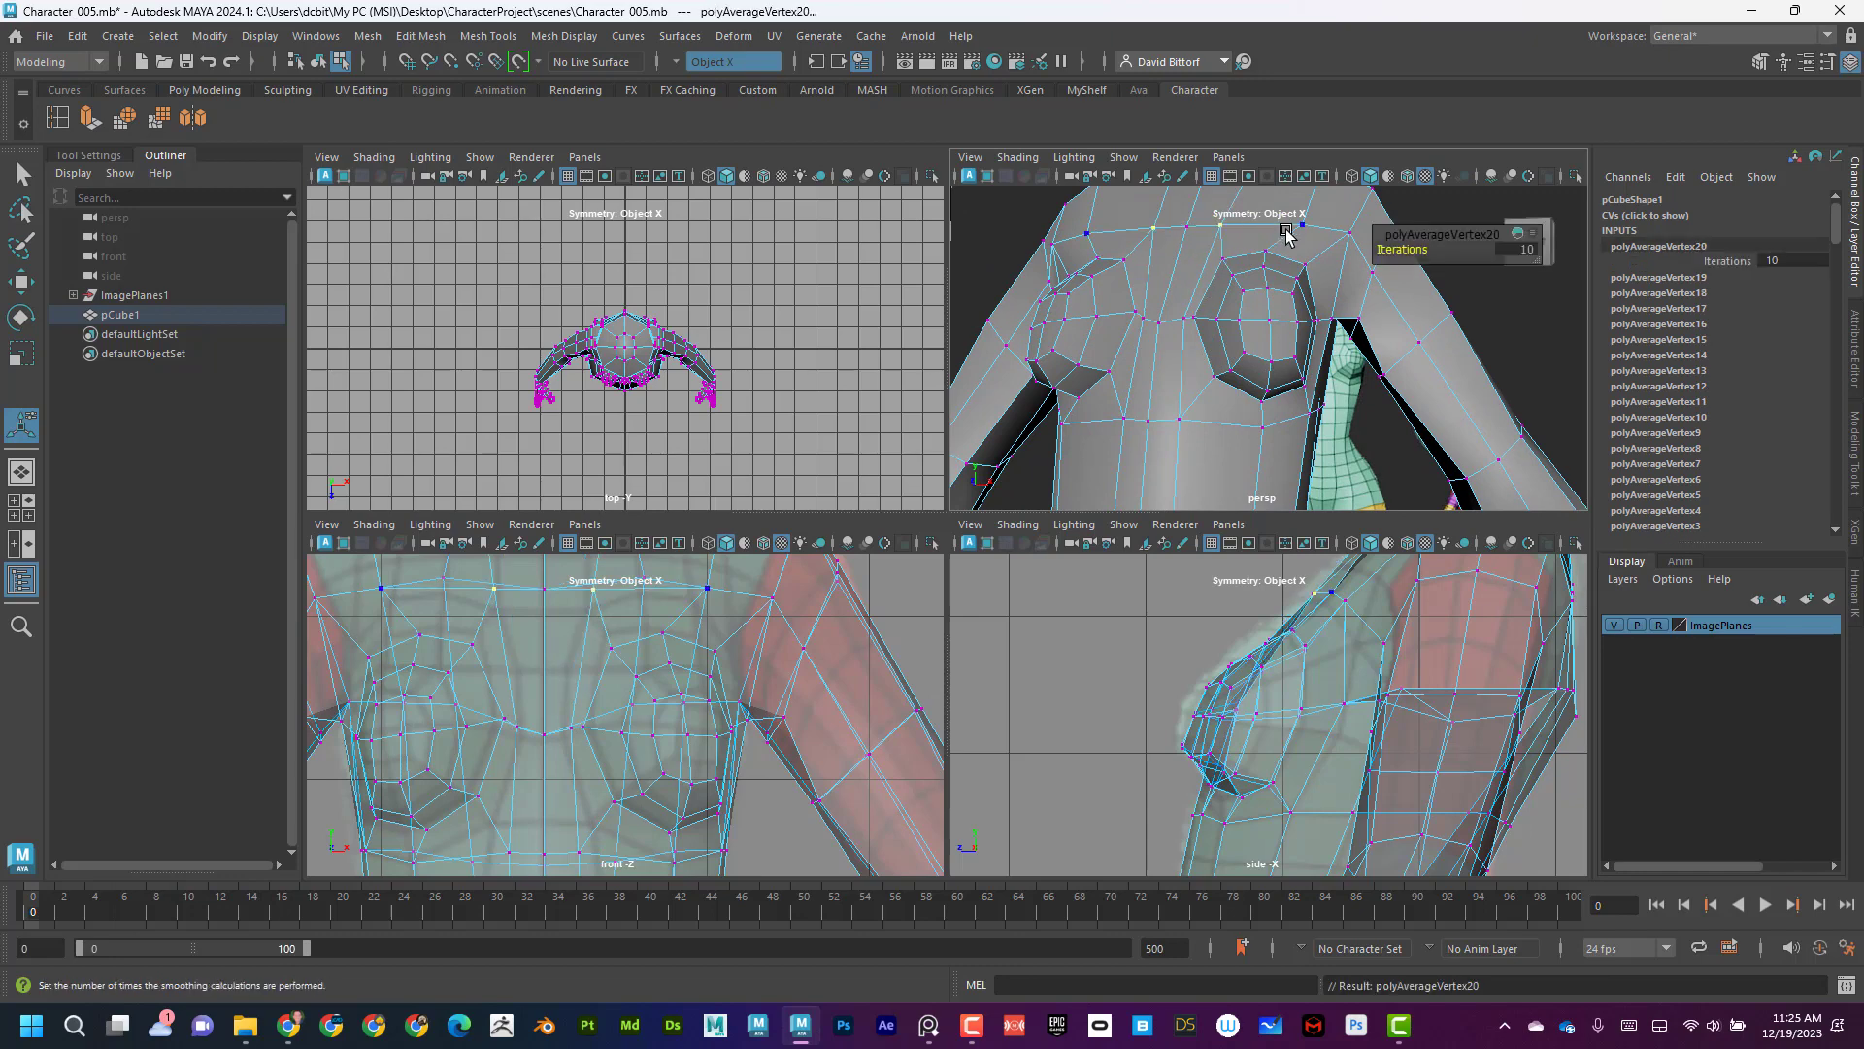
click(1282, 255)
key(g)
key(g)
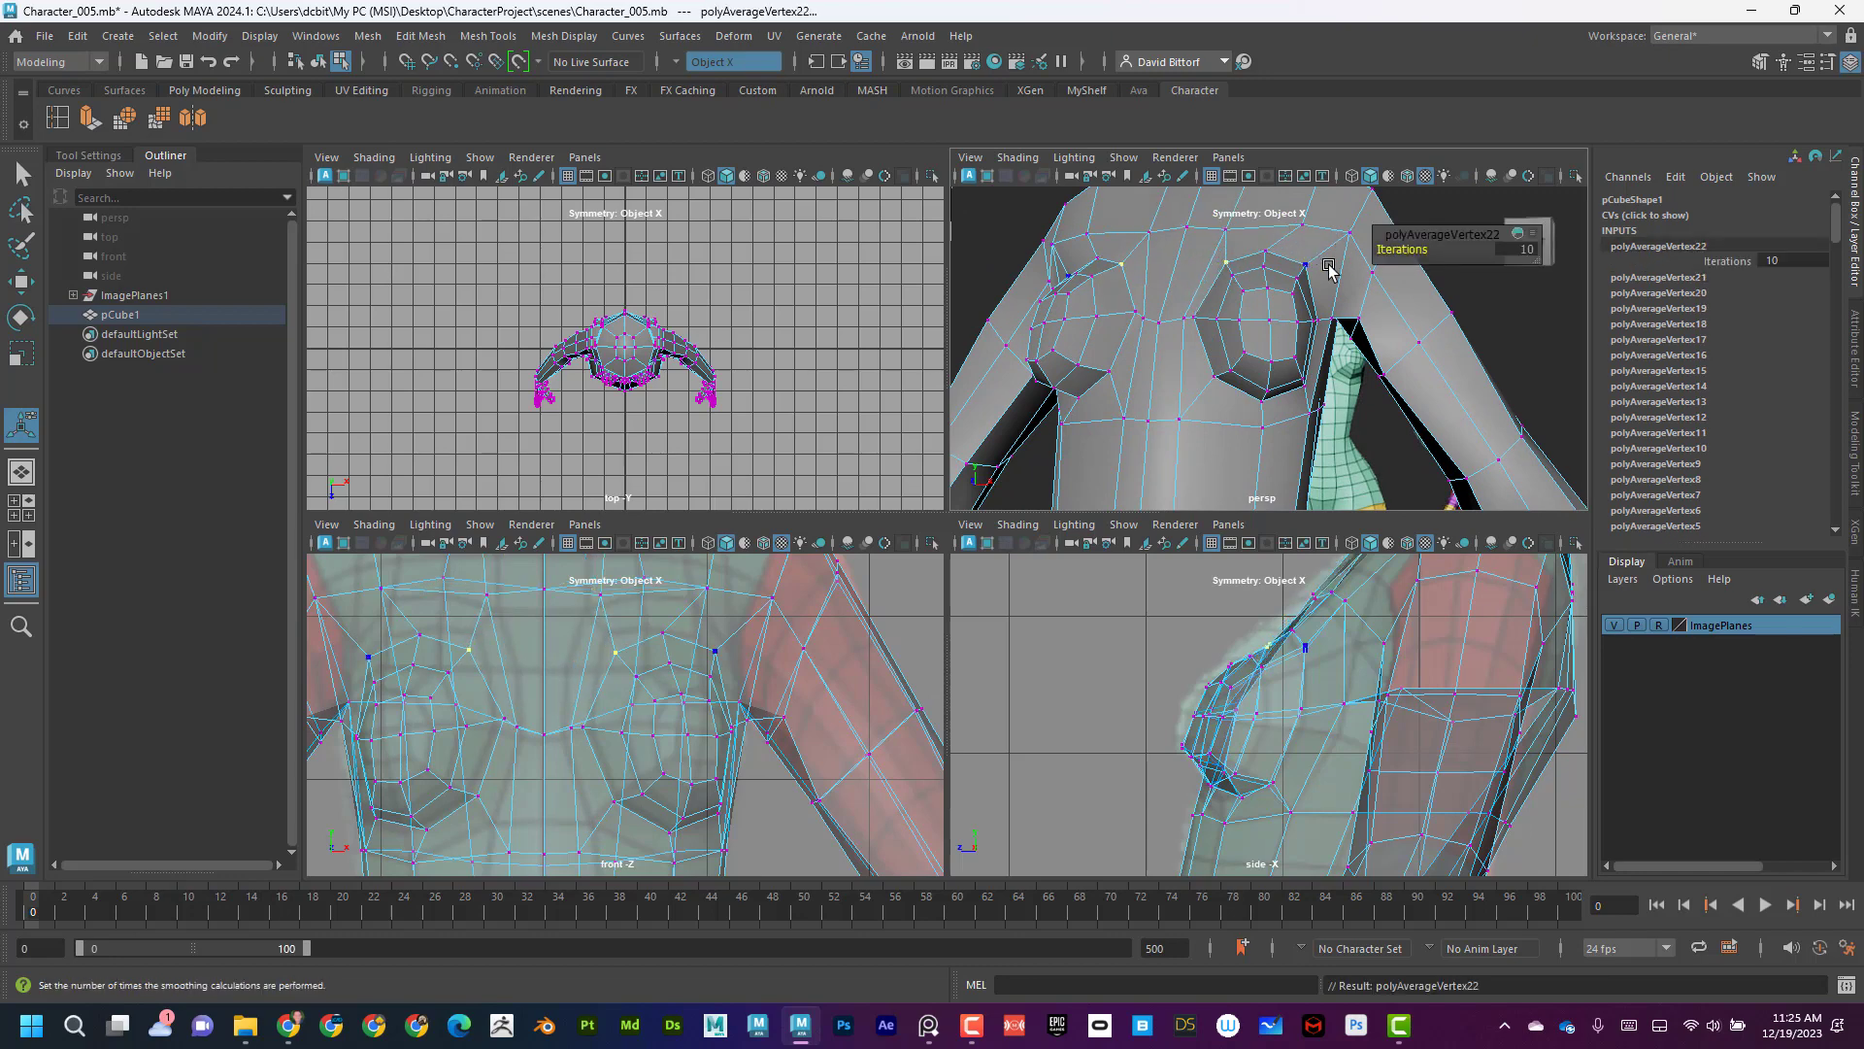
click(1303, 224)
key(g)
click(1306, 226)
key(g)
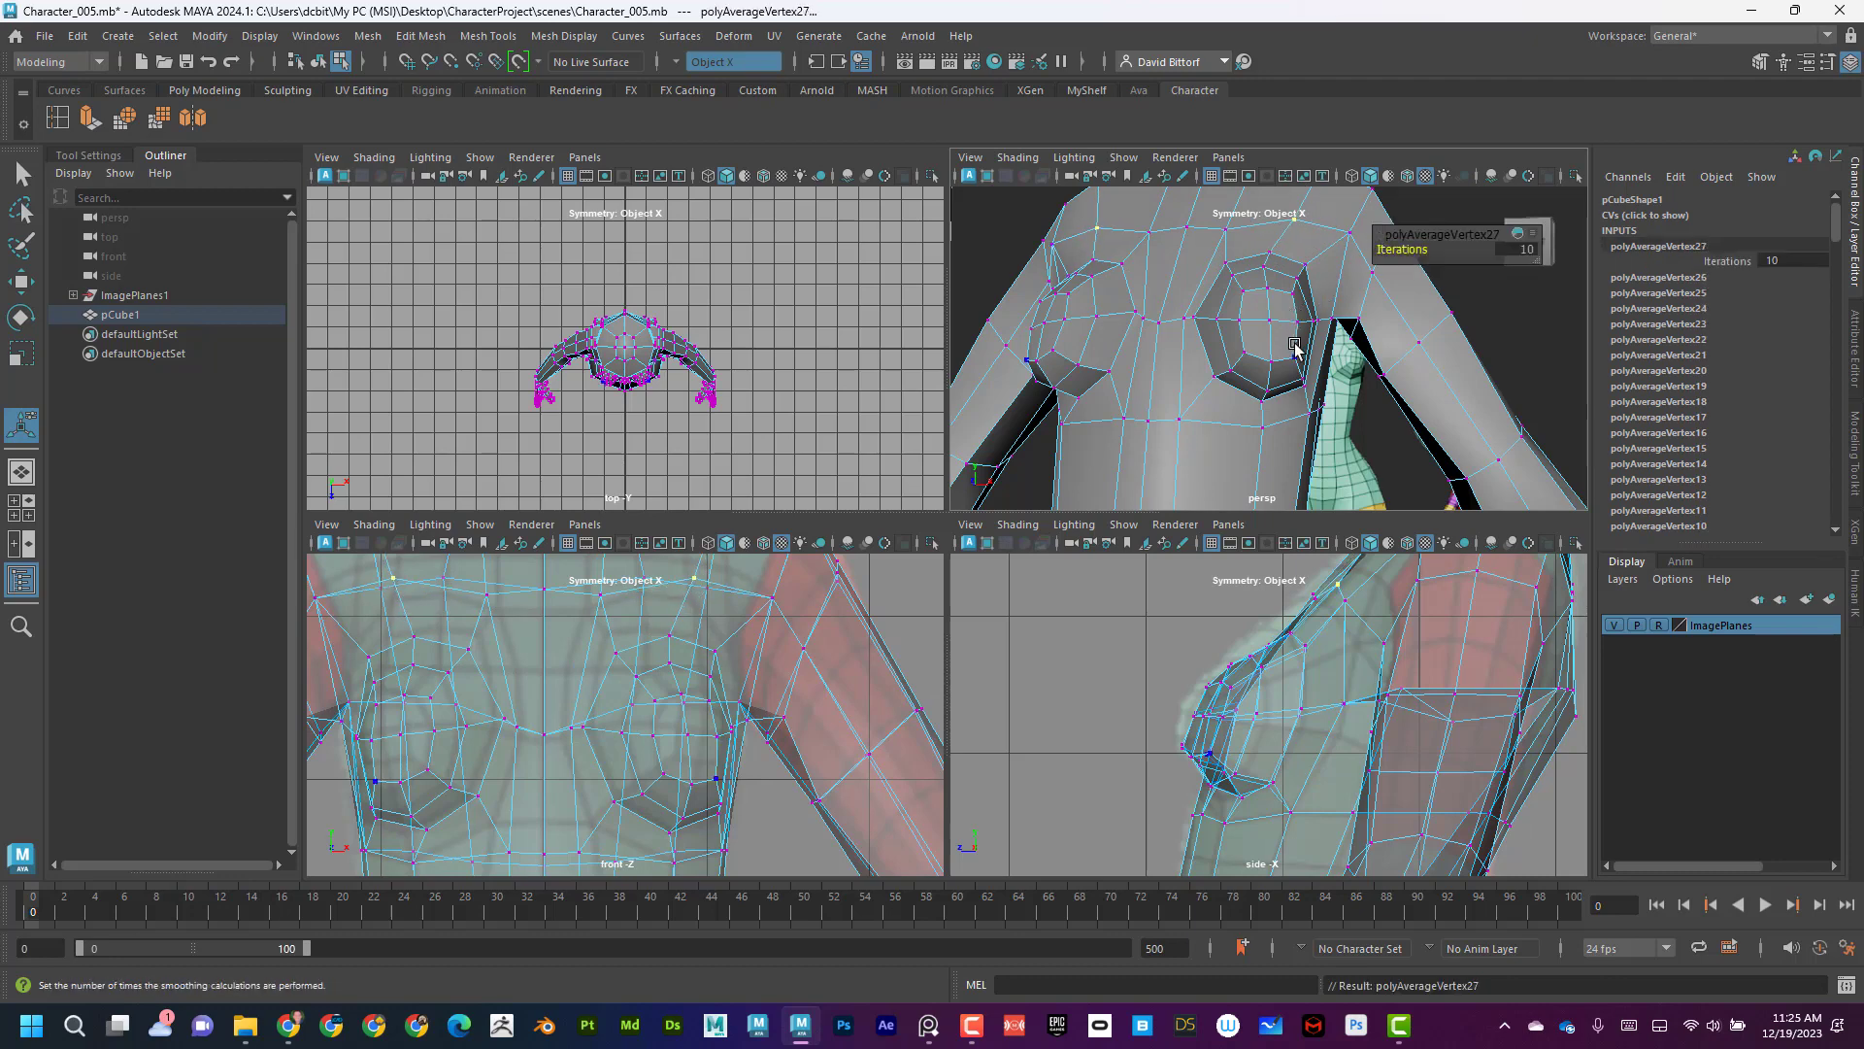
Move the outer mid-height front vertex of each breast outward and lower the front vertex above its centre slightly.
alt+right_drag(1294, 344, 1112, 350)
alt+drag(1113, 349, 963, 482)
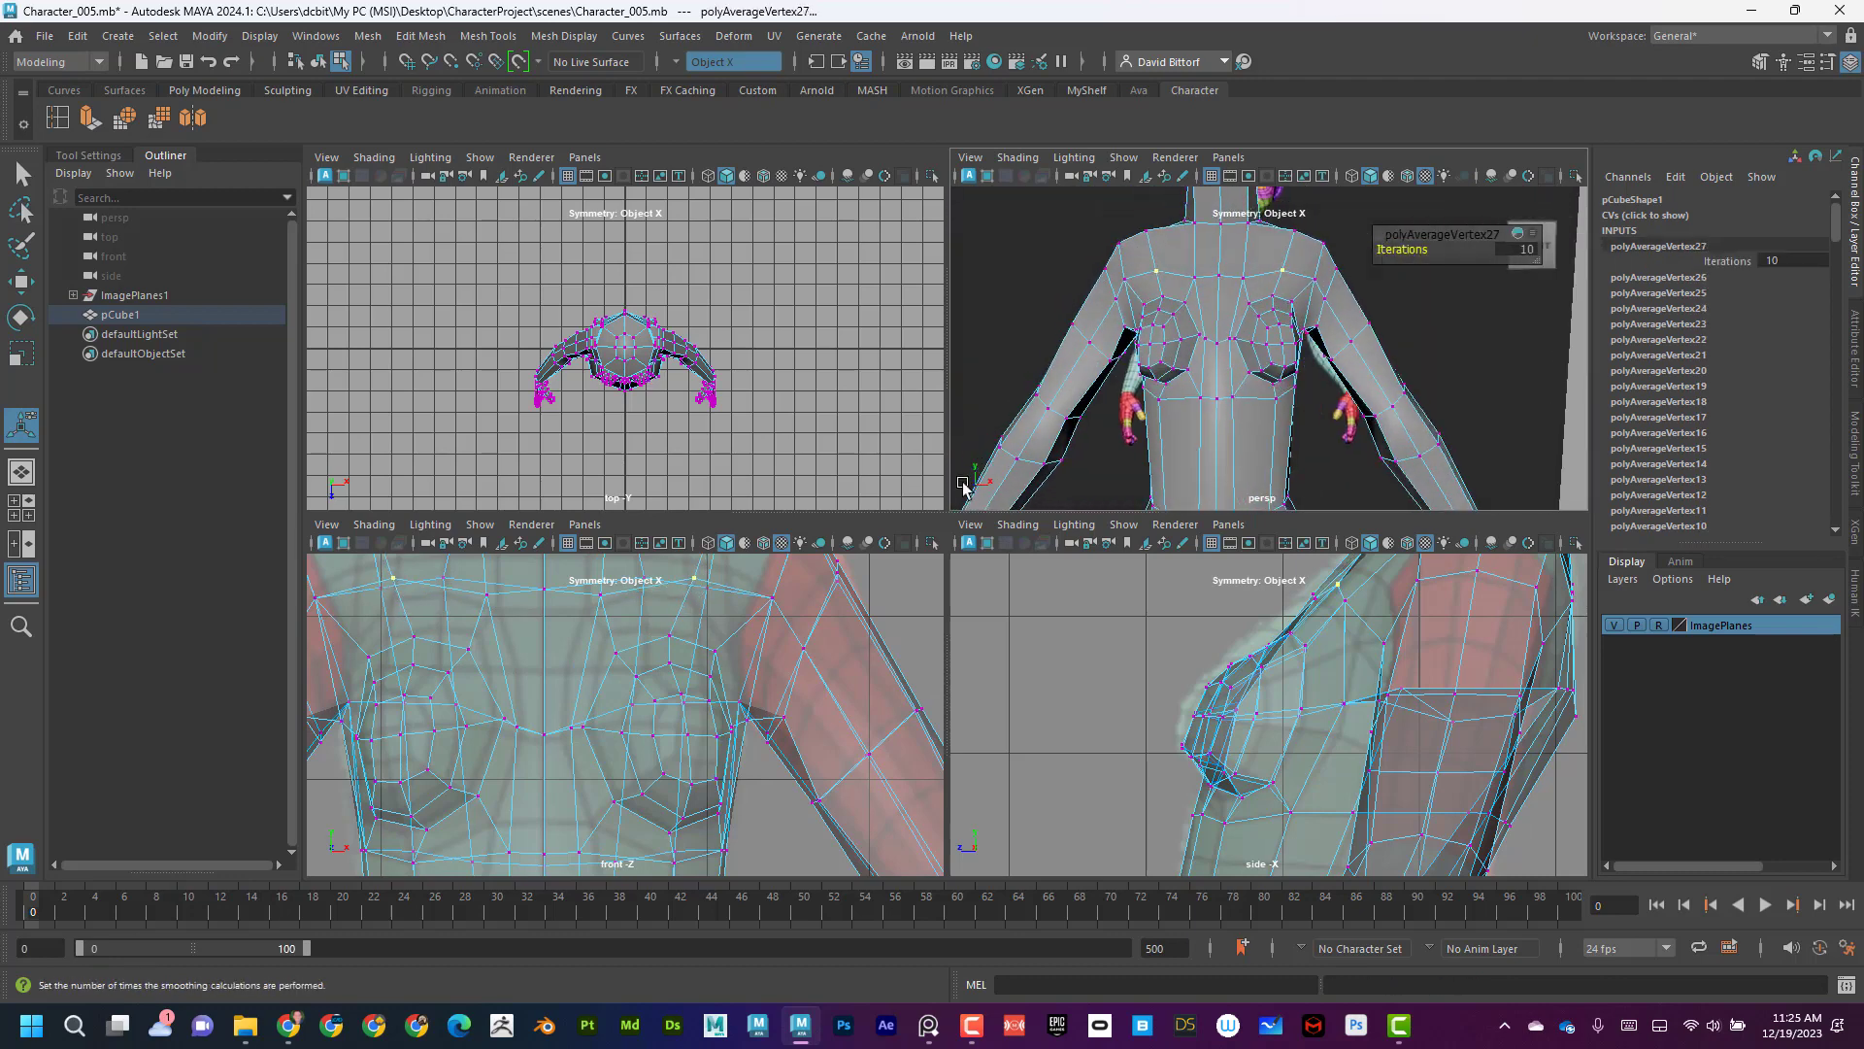
alt+drag(1369, 282, 1282, 321)
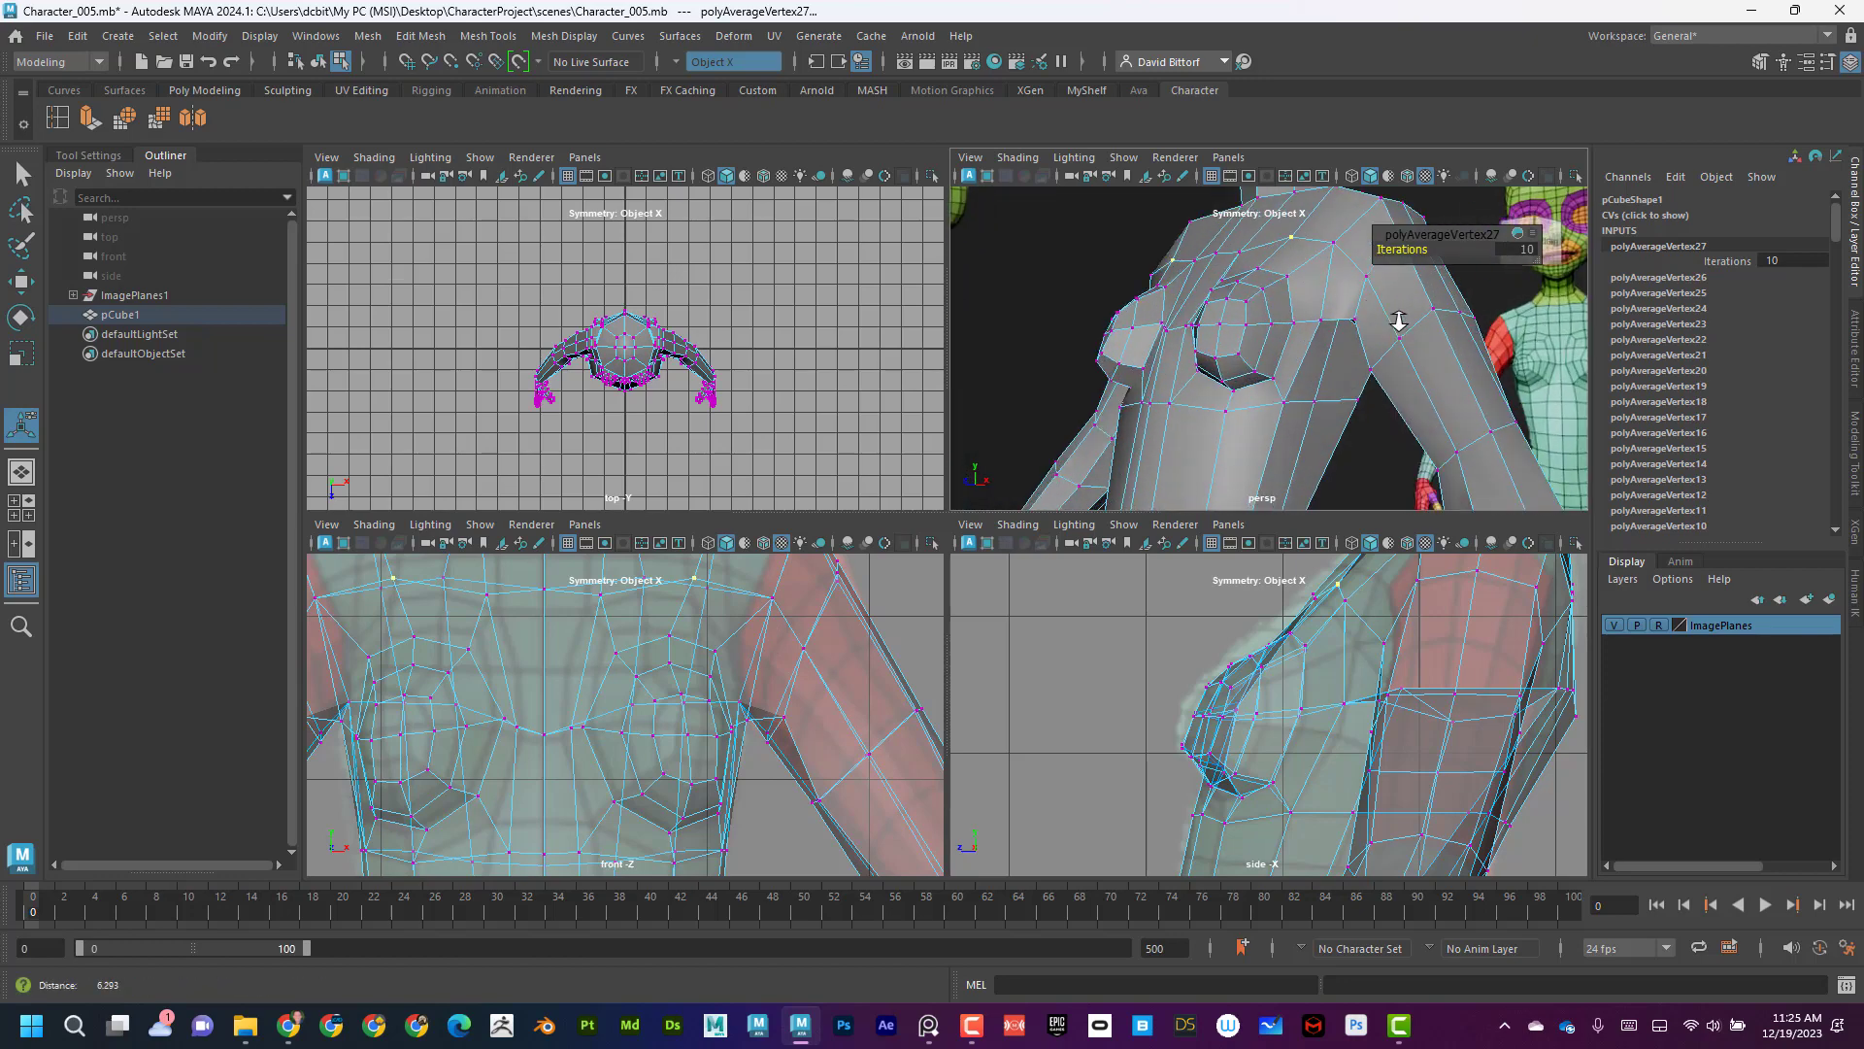
alt+right_drag(1282, 320, 1273, 375)
click(1248, 343)
click(20, 283)
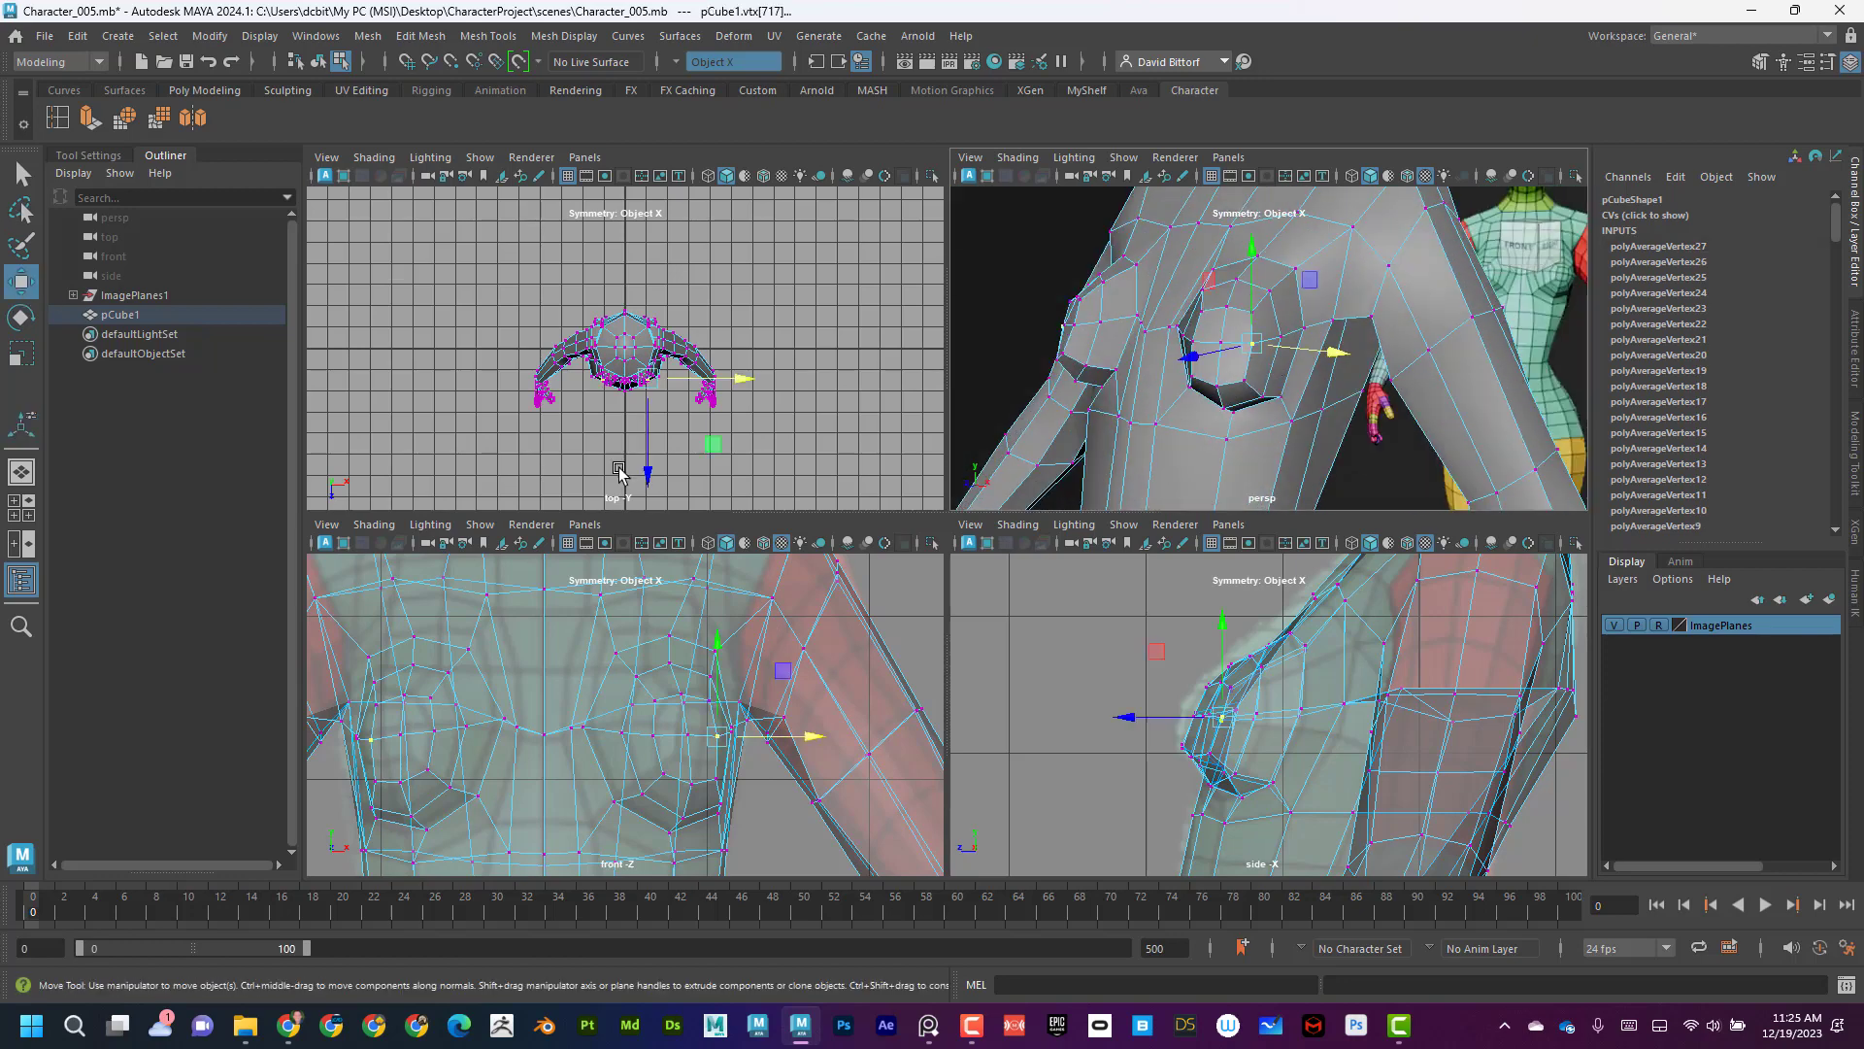
drag(807, 741, 813, 743)
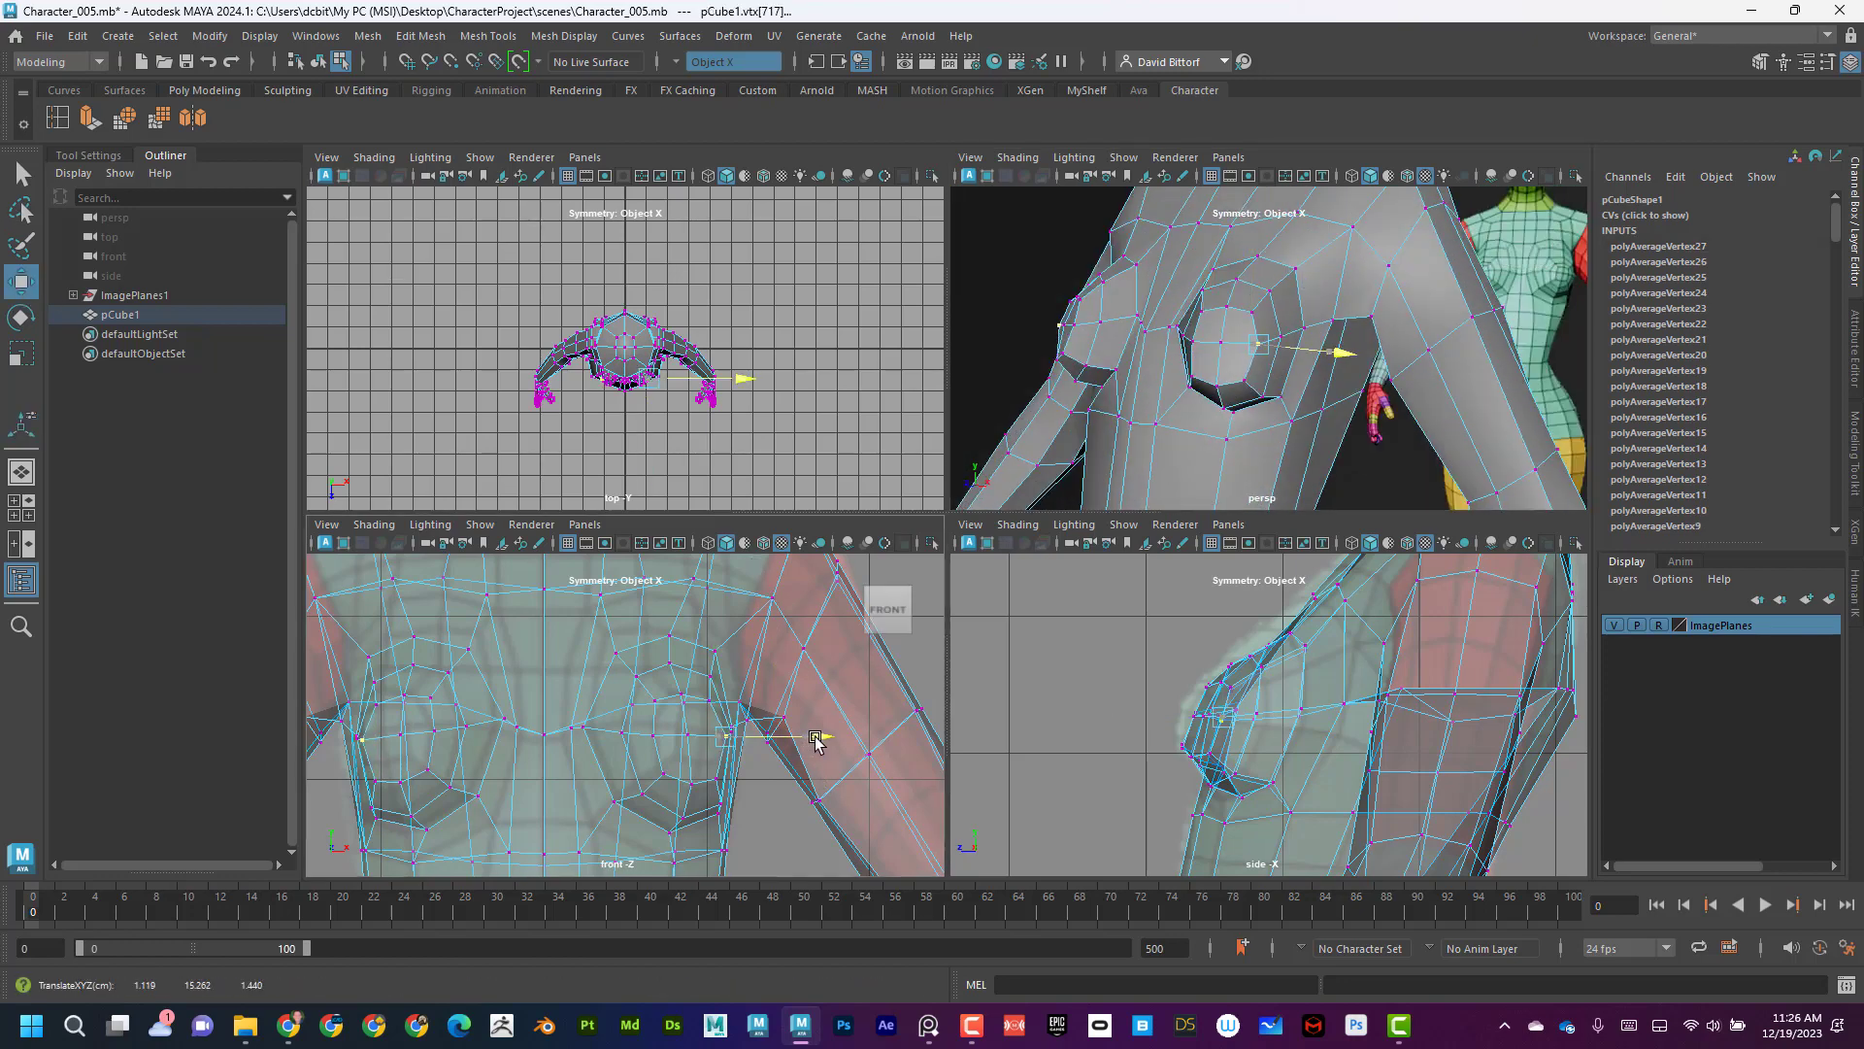
click(660, 700)
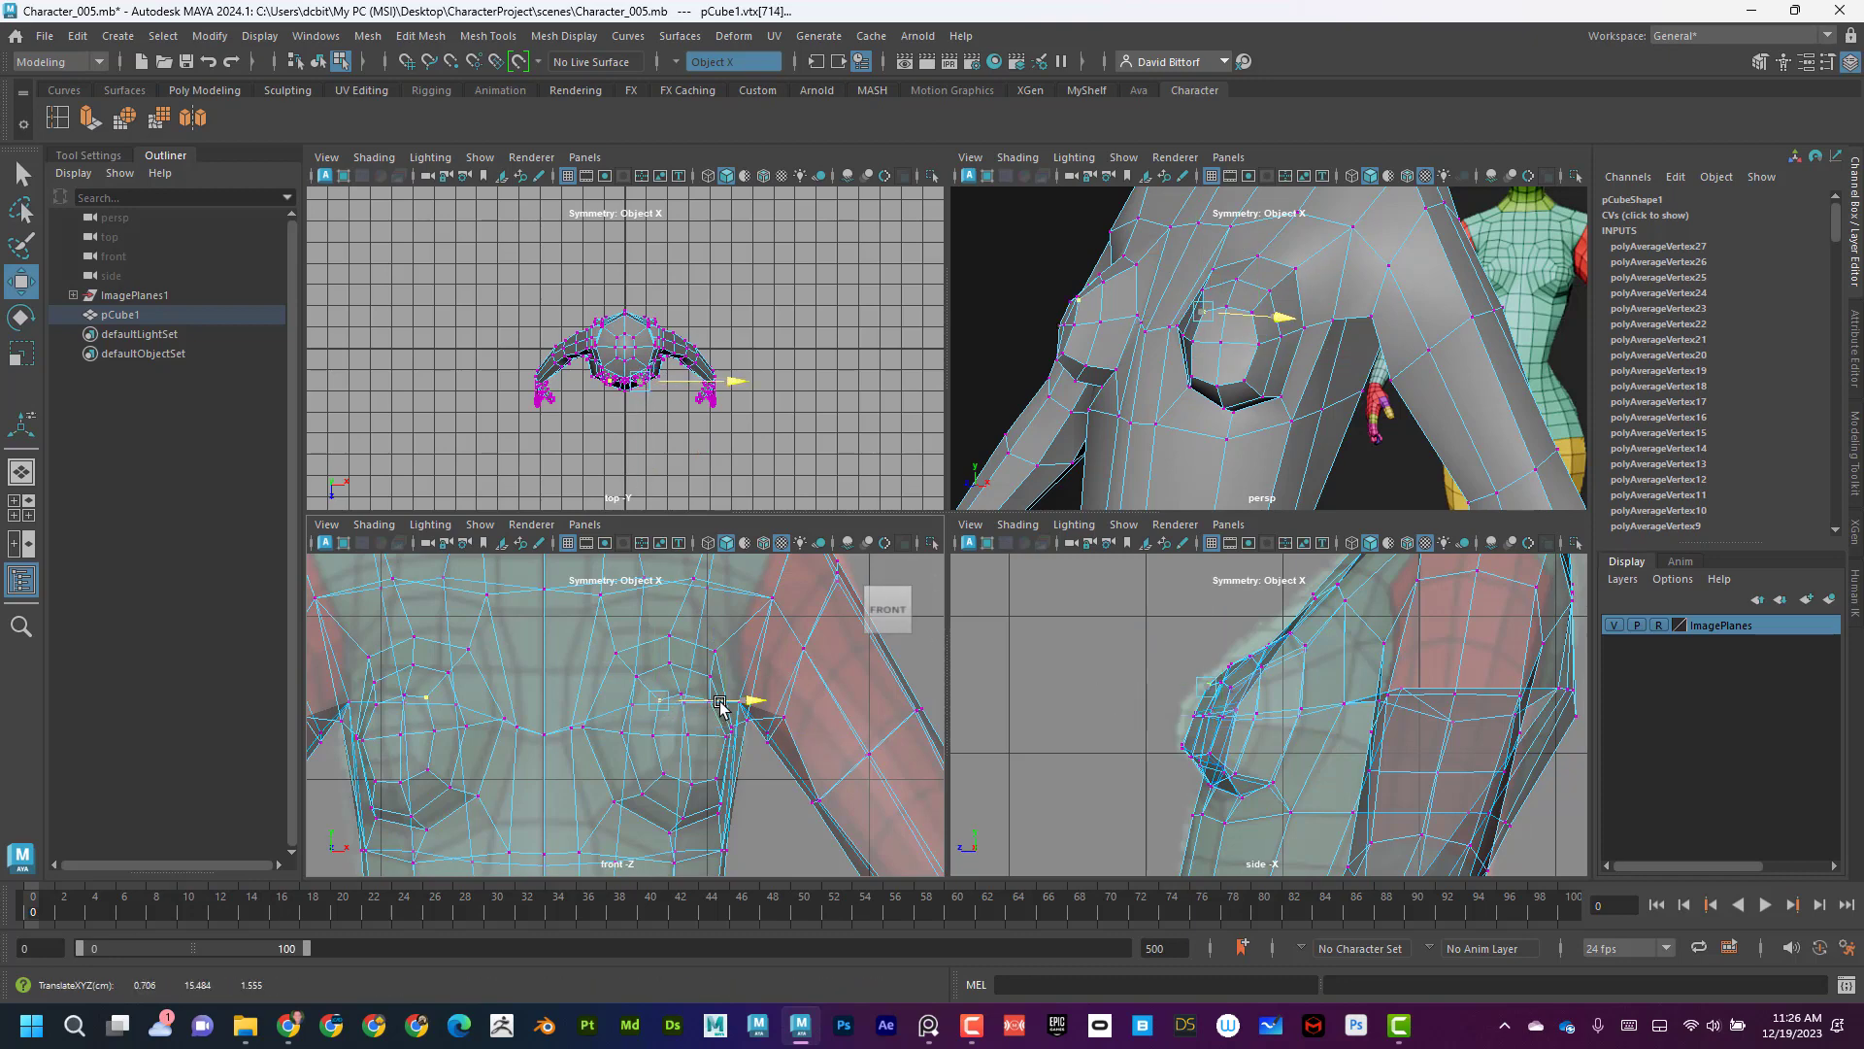
drag(663, 627, 664, 635)
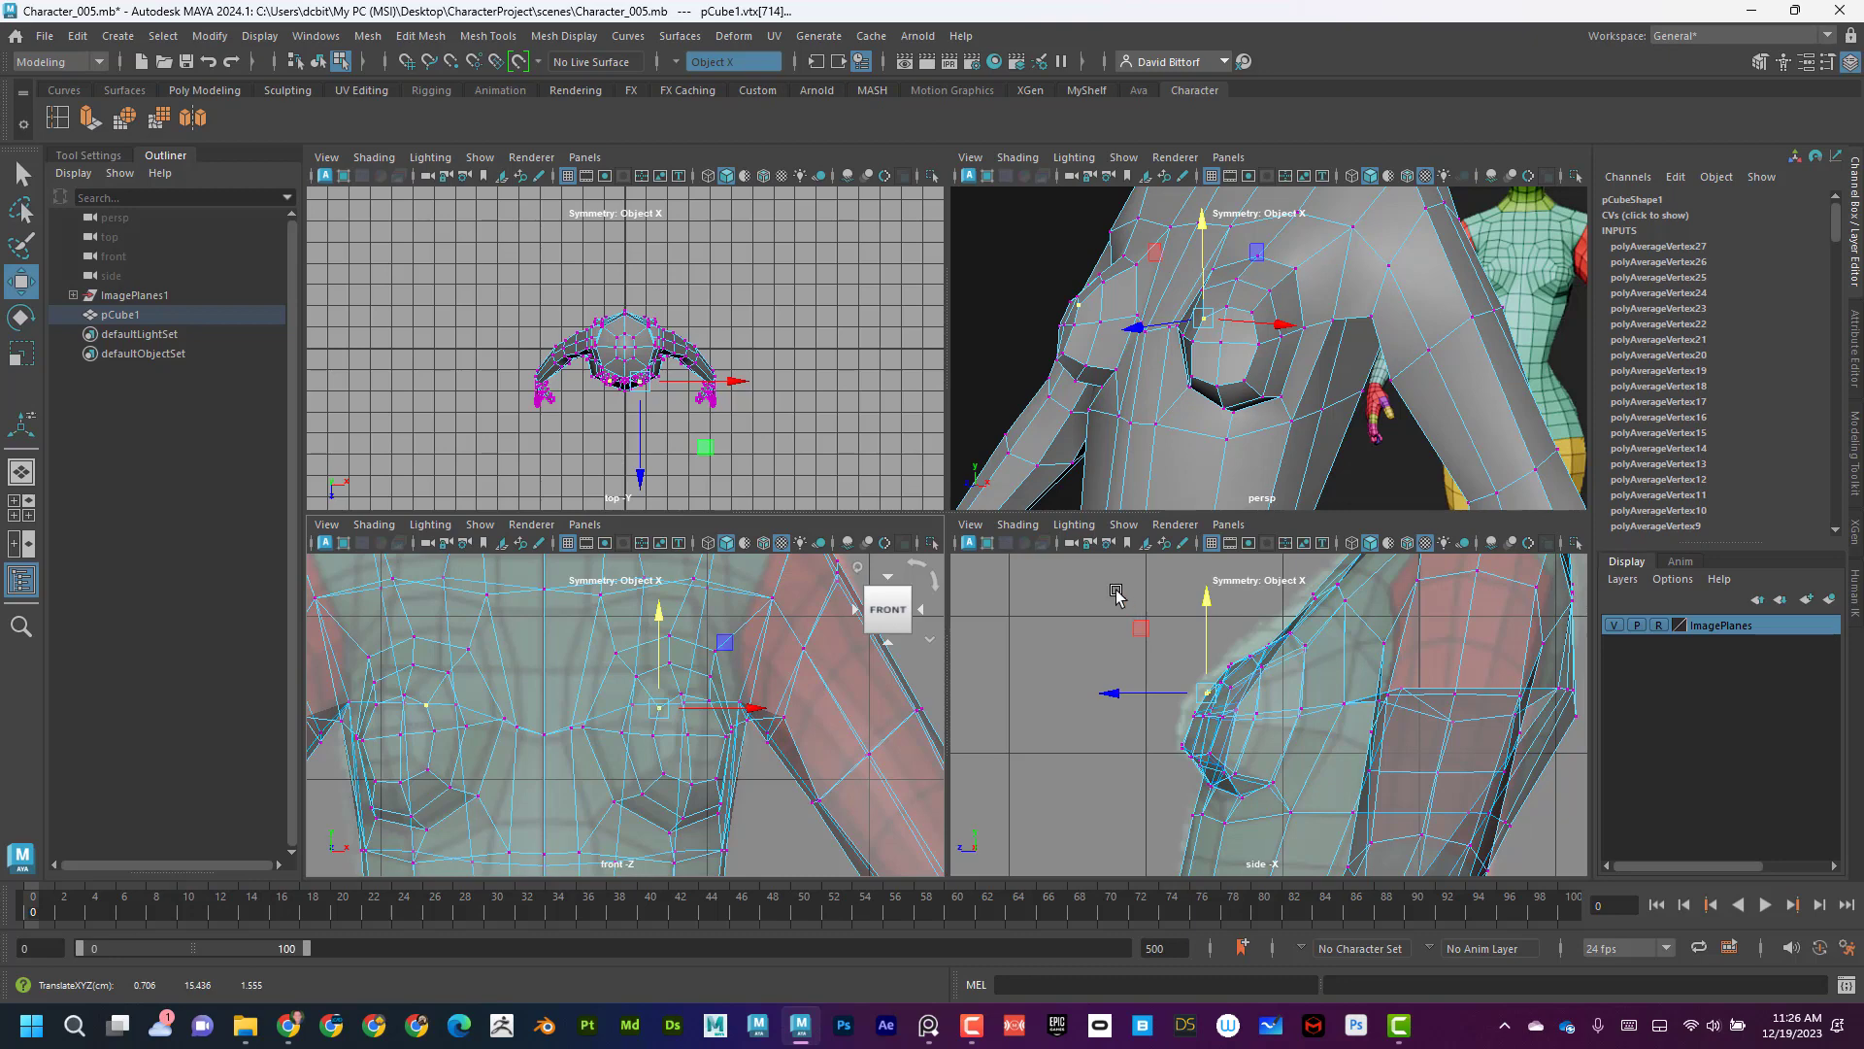
Select all vertices of both breasts and move them slightly forward and up to match the side reference.
drag(1117, 591, 1224, 717)
drag(1306, 806, 1302, 792)
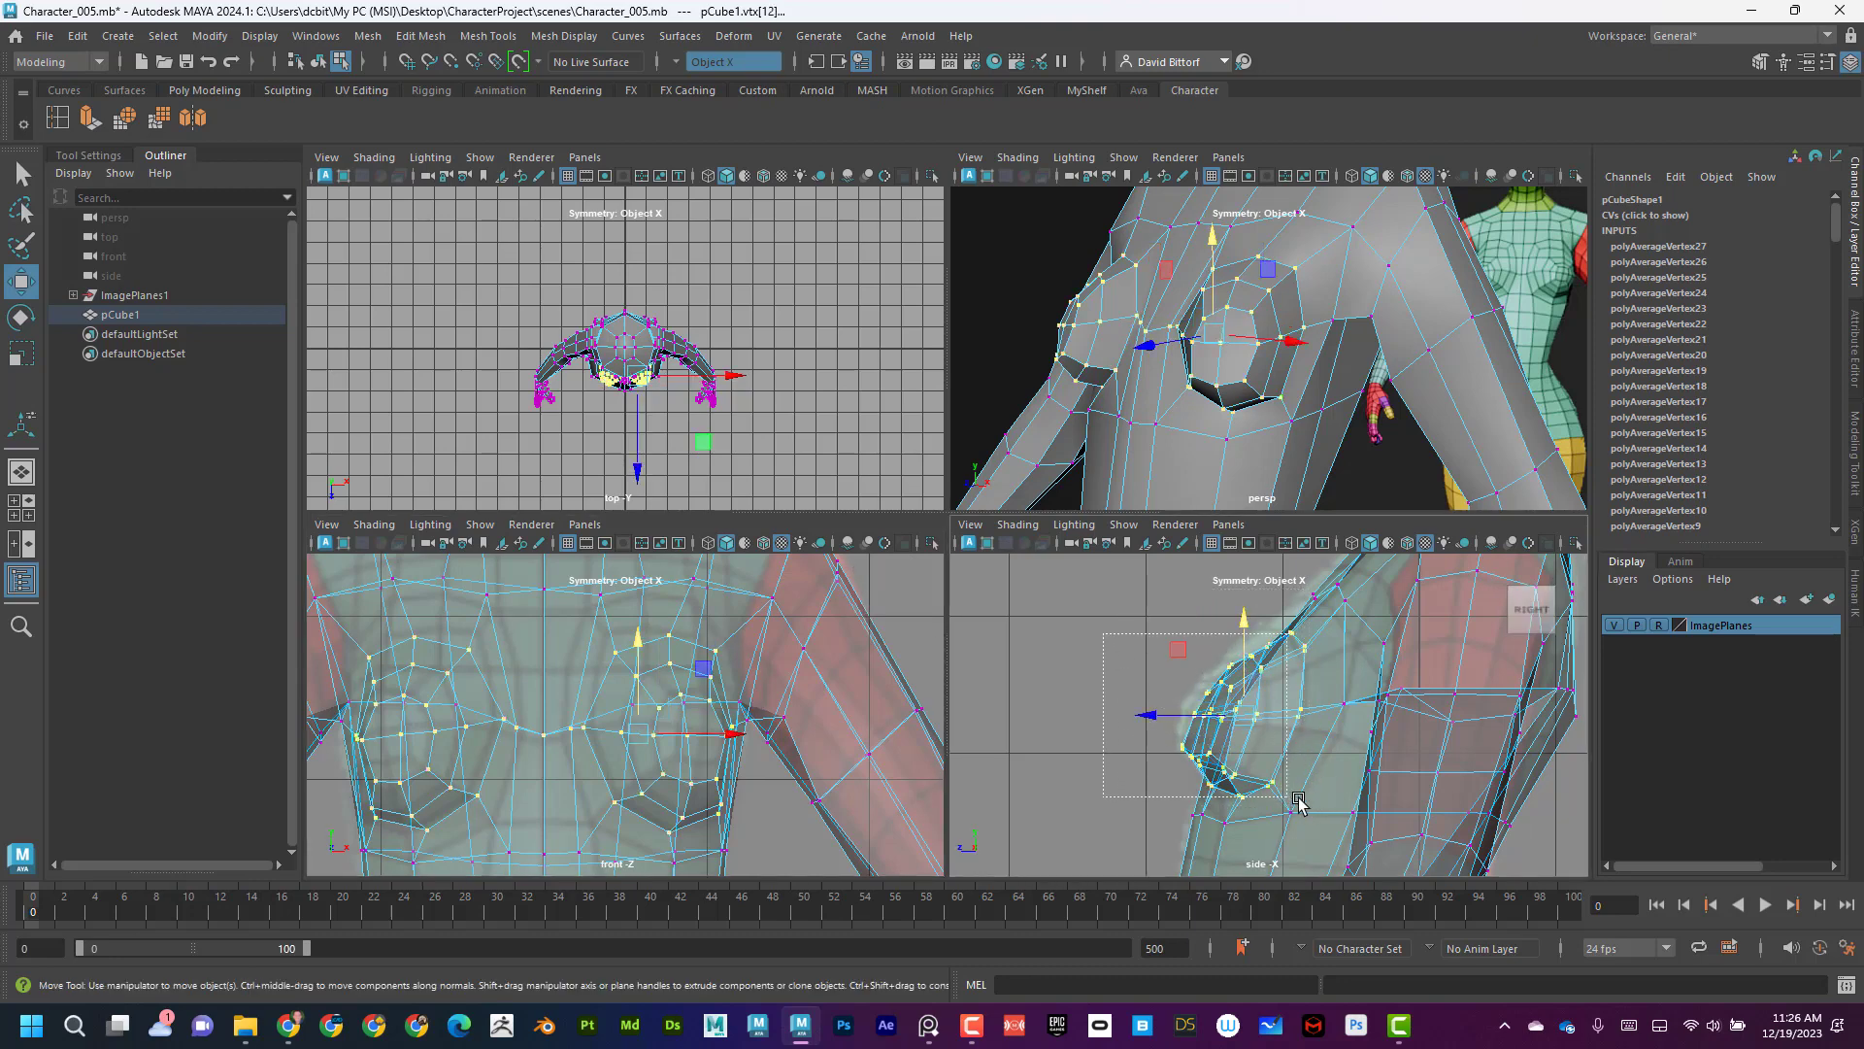
drag(1316, 804, 1317, 804)
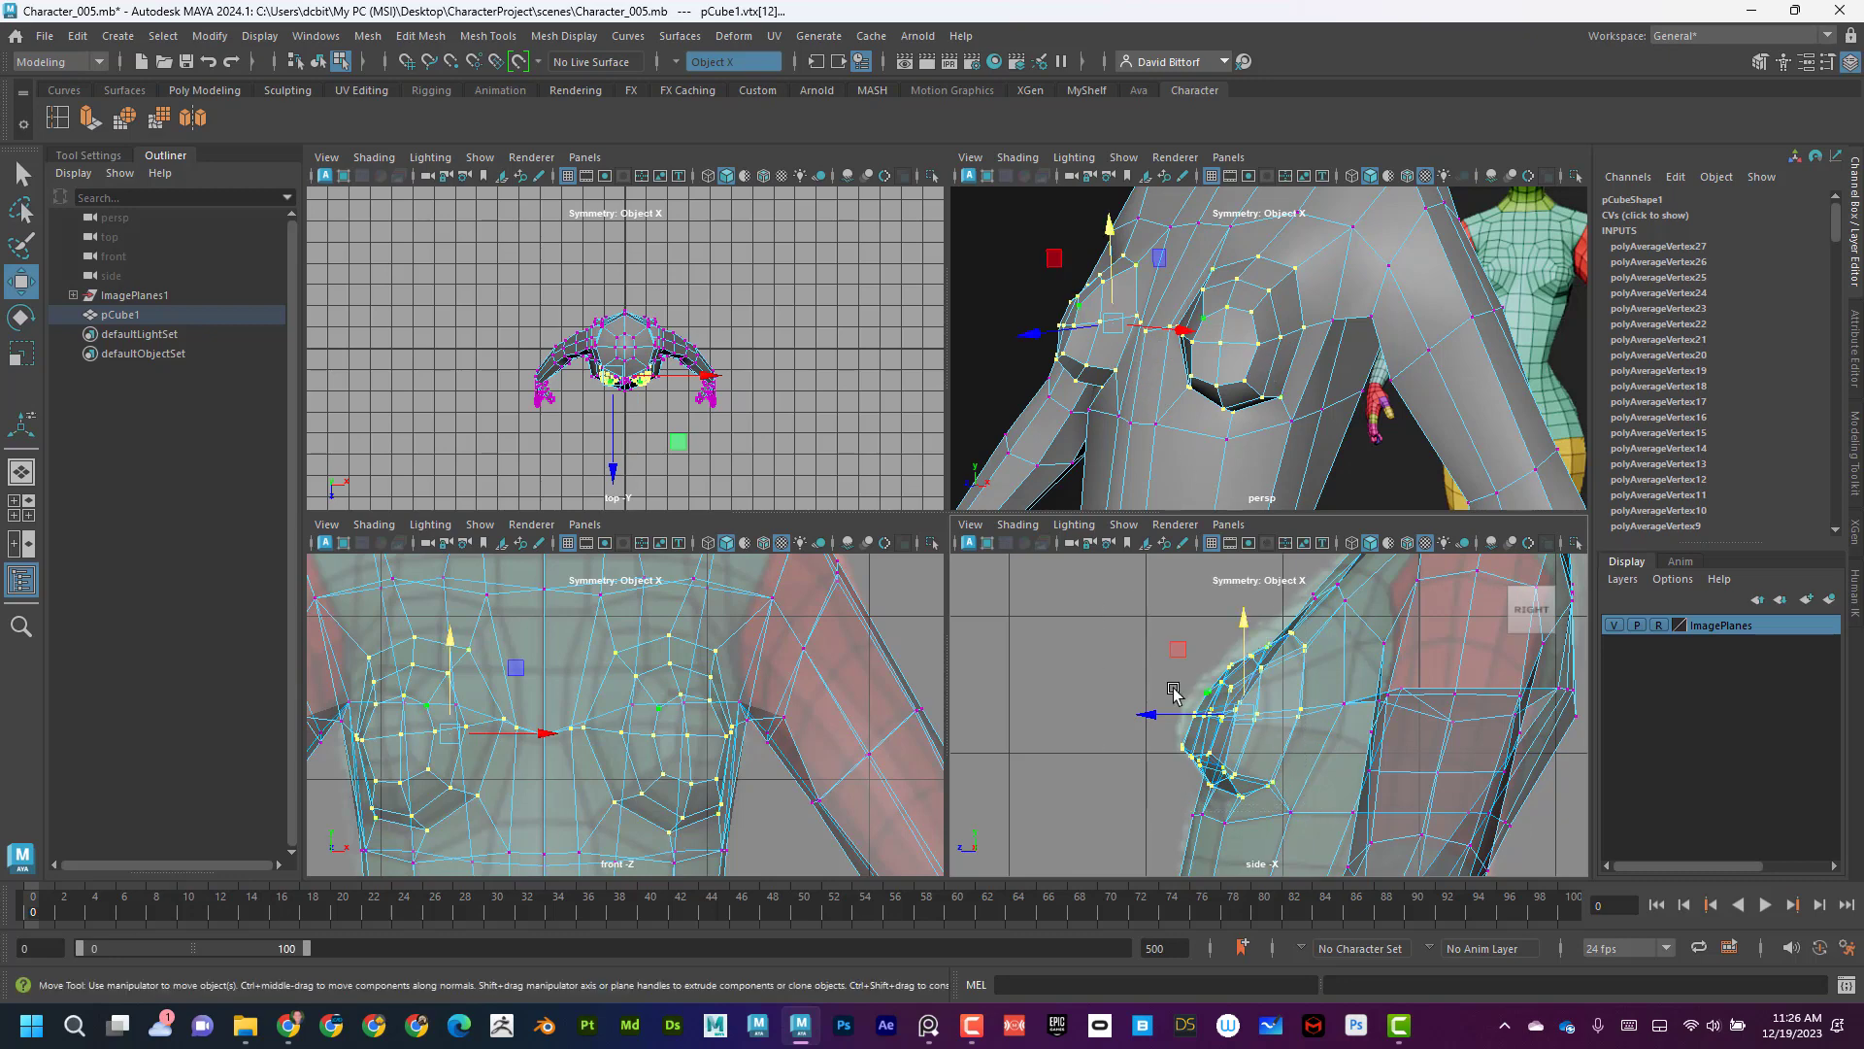
drag(1171, 714, 1163, 714)
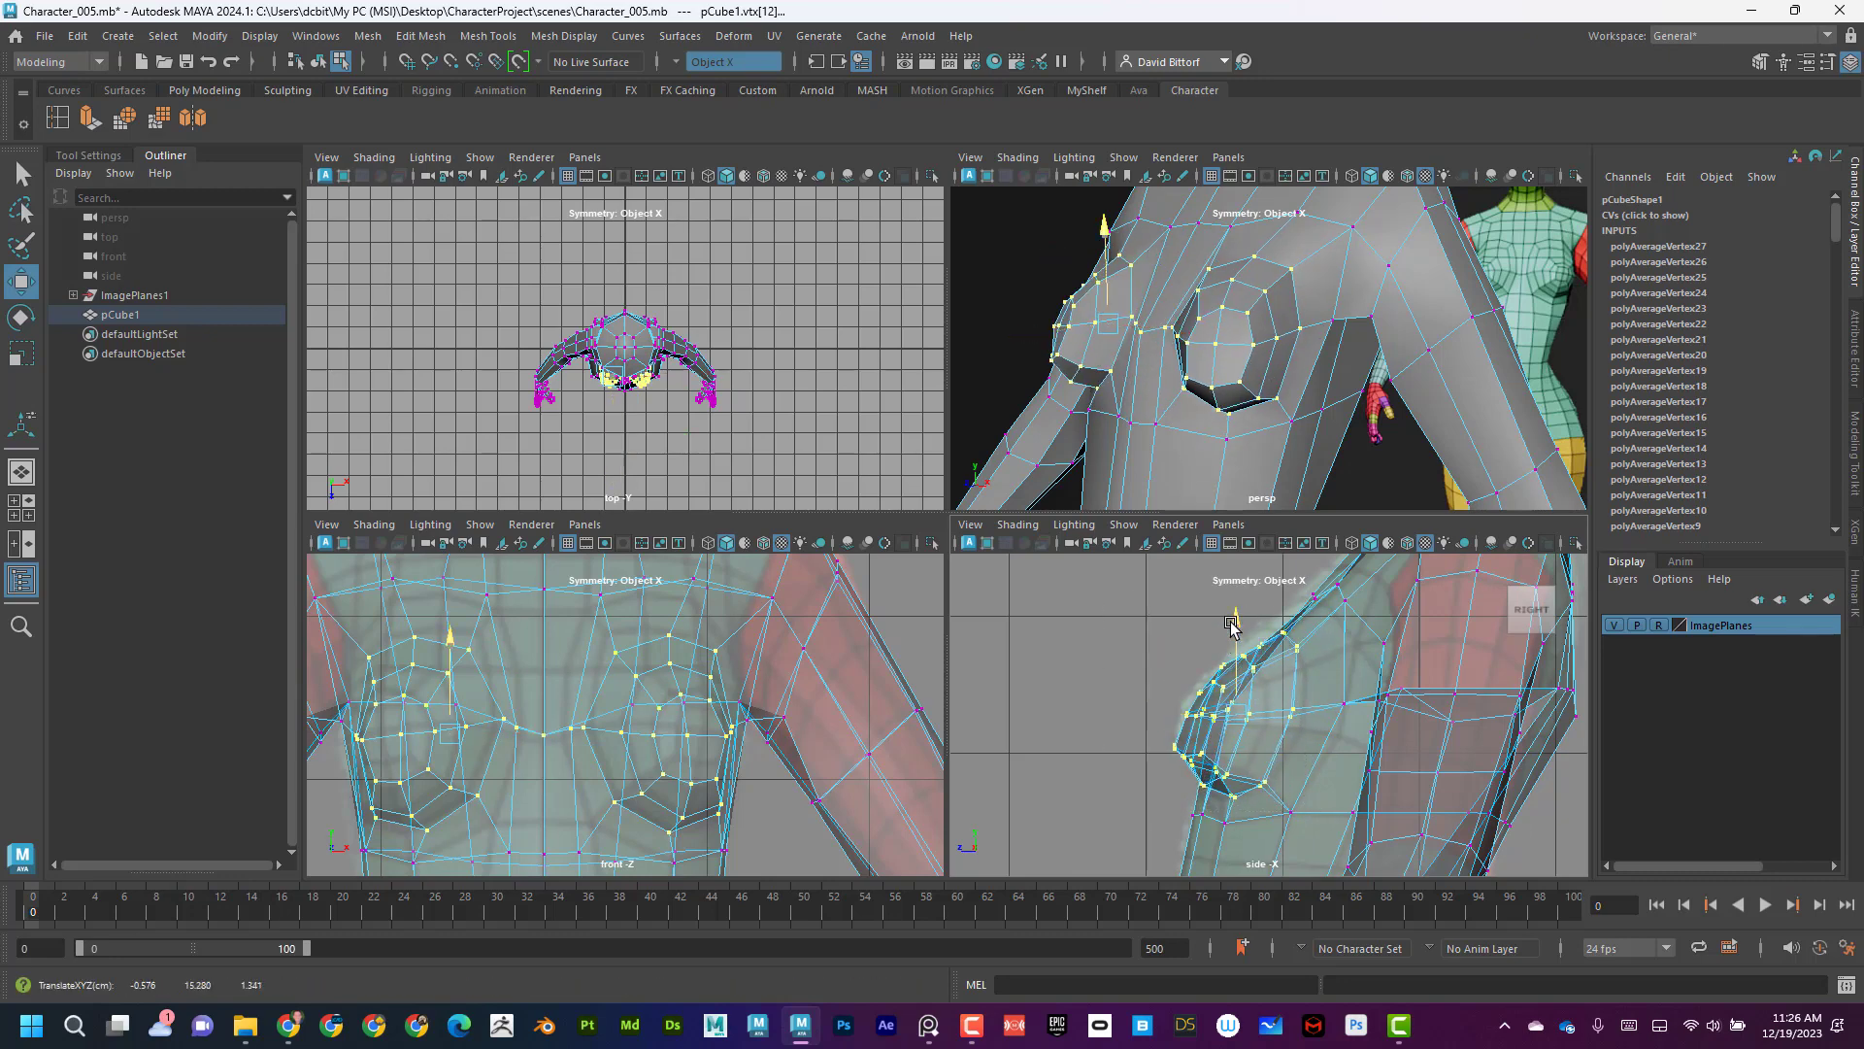
drag(1237, 629, 1241, 613)
Select the upper chest vertices above the breasts and raise them slightly along the side reference profile.
alt+middle_drag(1336, 621, 1260, 679)
drag(1286, 696, 1286, 695)
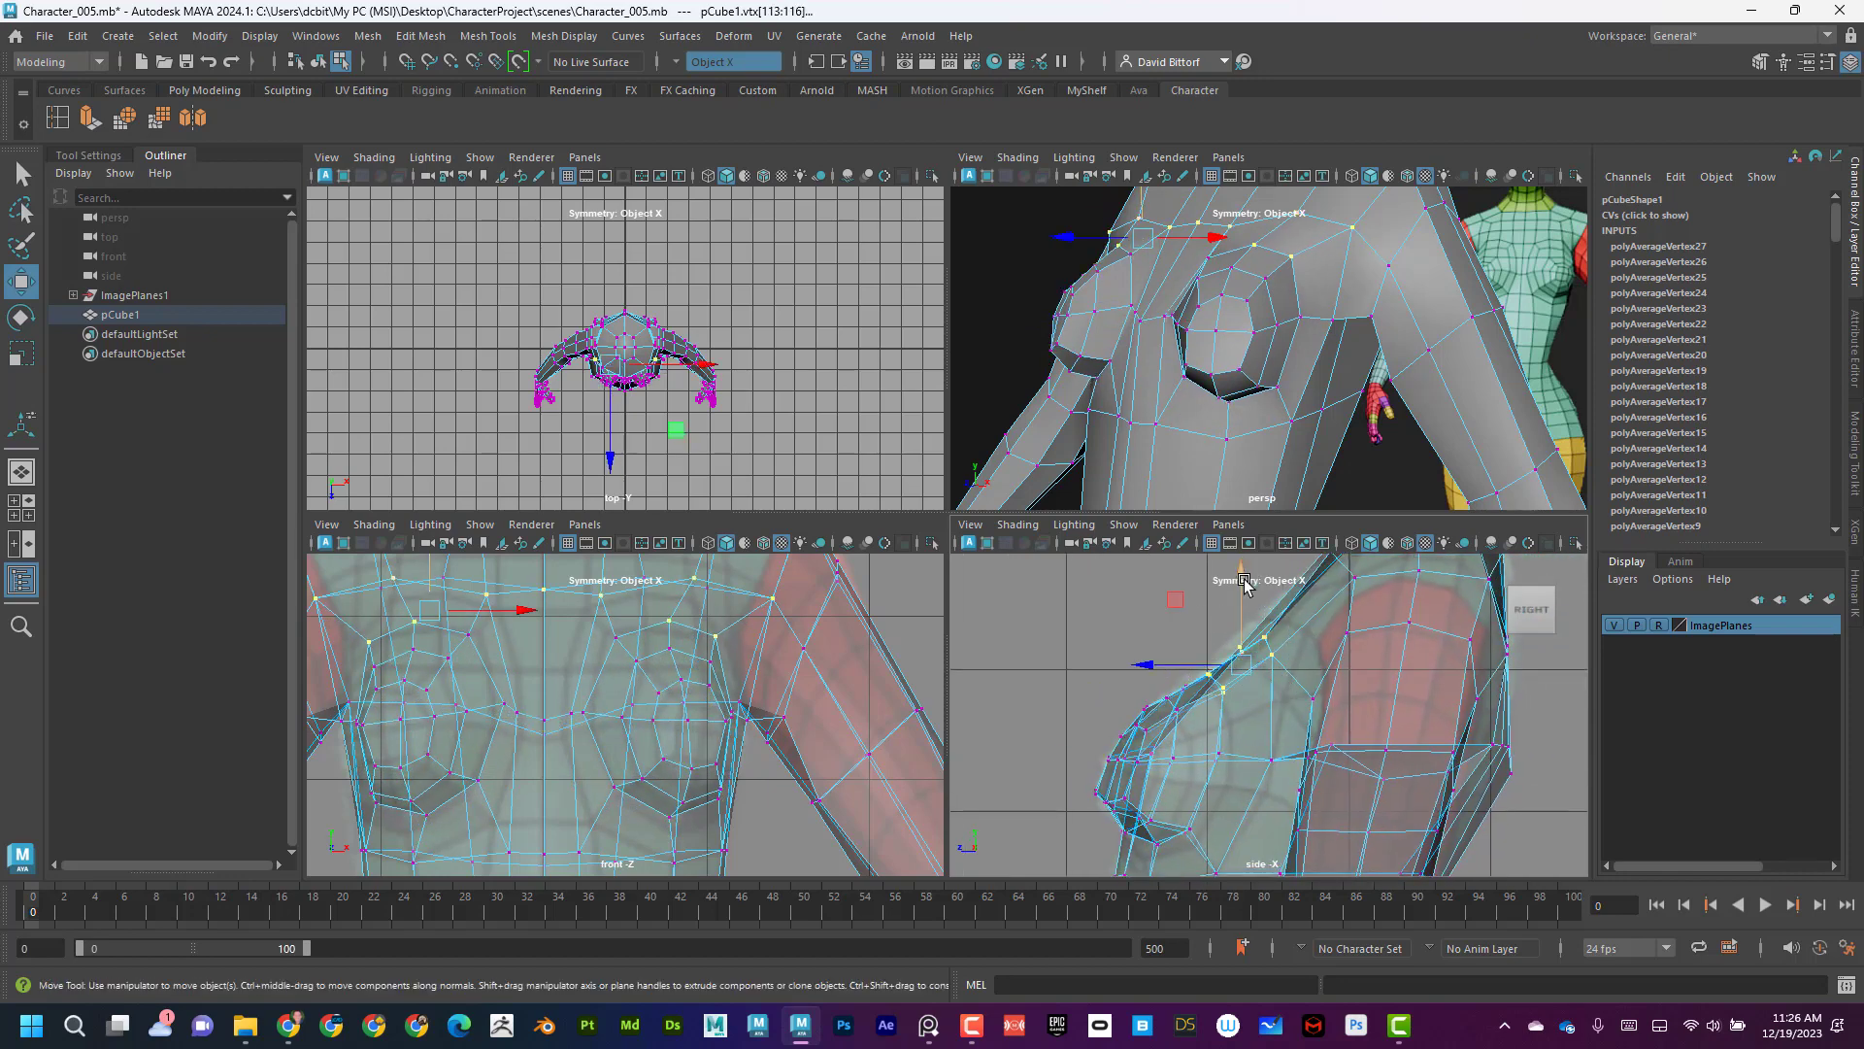
drag(1243, 581, 1241, 568)
Try to smooth the torso vertex directly below each breast with Average Vertices.
alt+drag(1266, 340, 1286, 309)
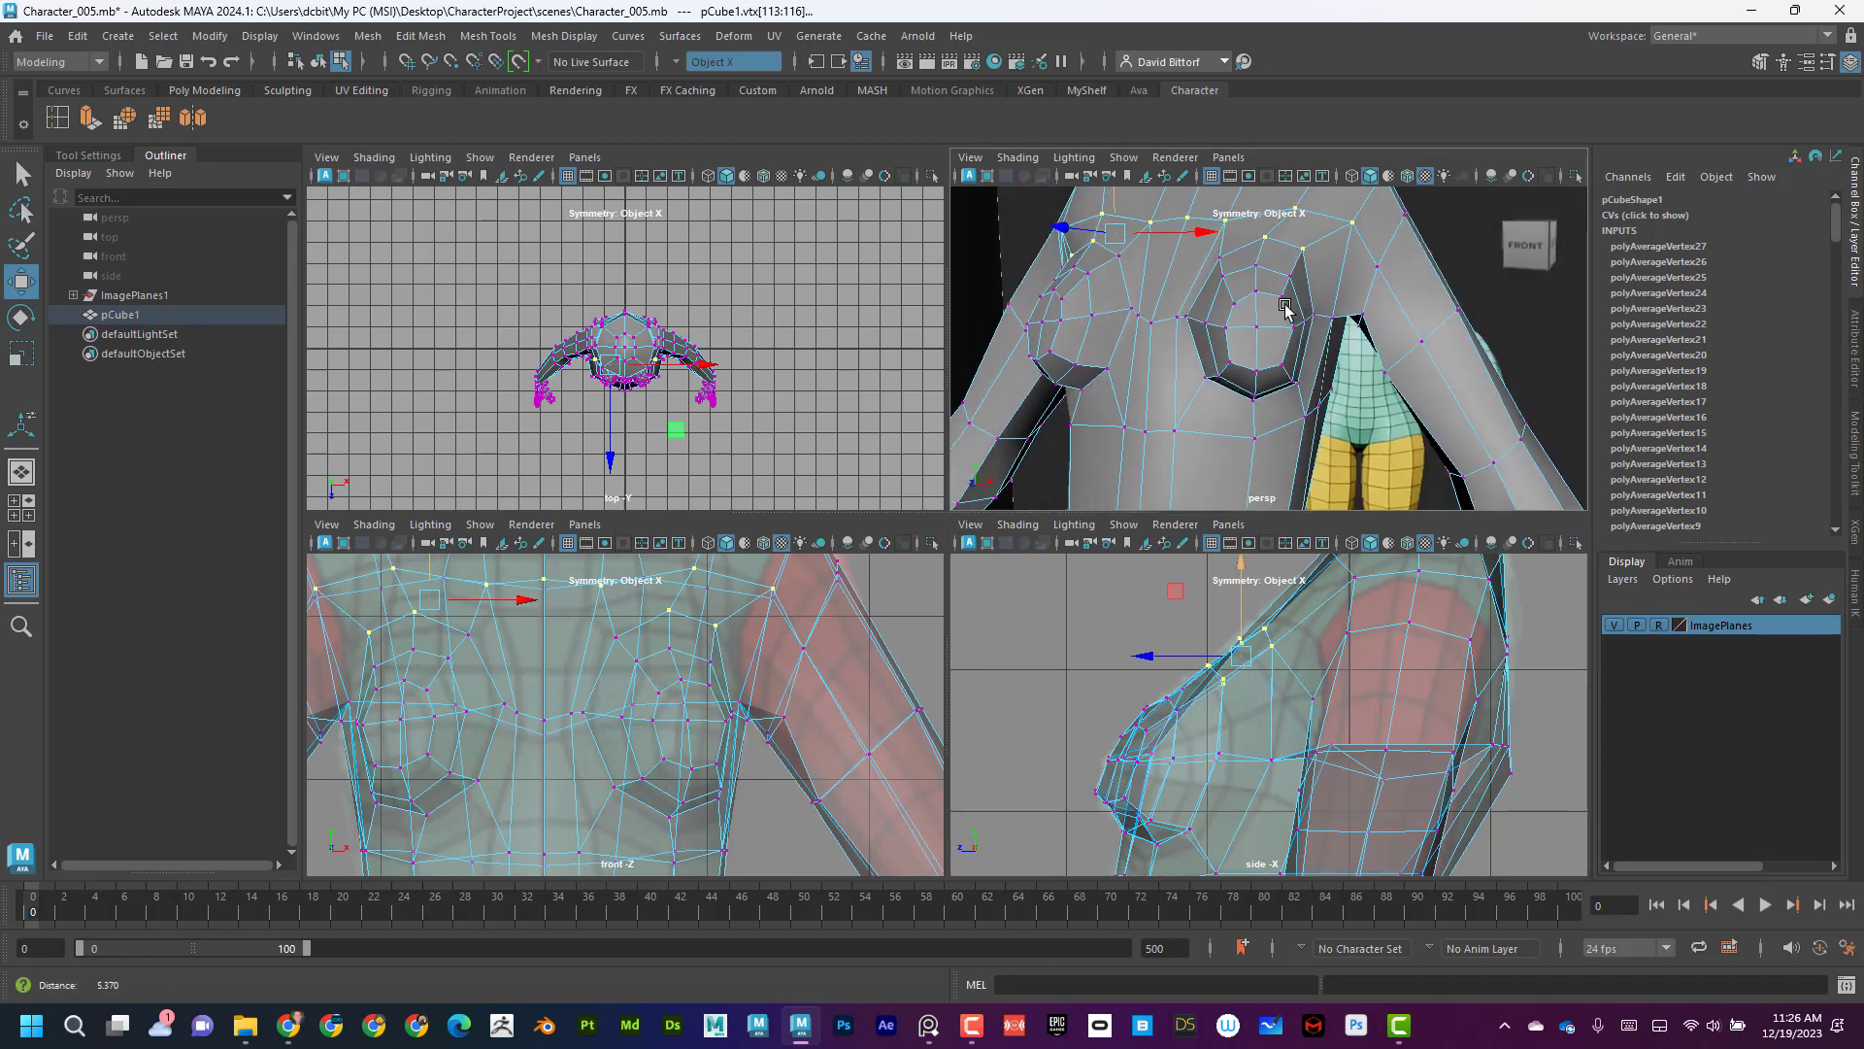
alt+right_drag(1286, 309, 1206, 319)
click(1206, 318)
alt+drag(1227, 322, 1363, 469)
alt+drag(1363, 469, 1138, 367)
alt+right_drag(1138, 367, 1225, 407)
click(1227, 410)
alt+drag(1231, 416, 1311, 482)
key(g)
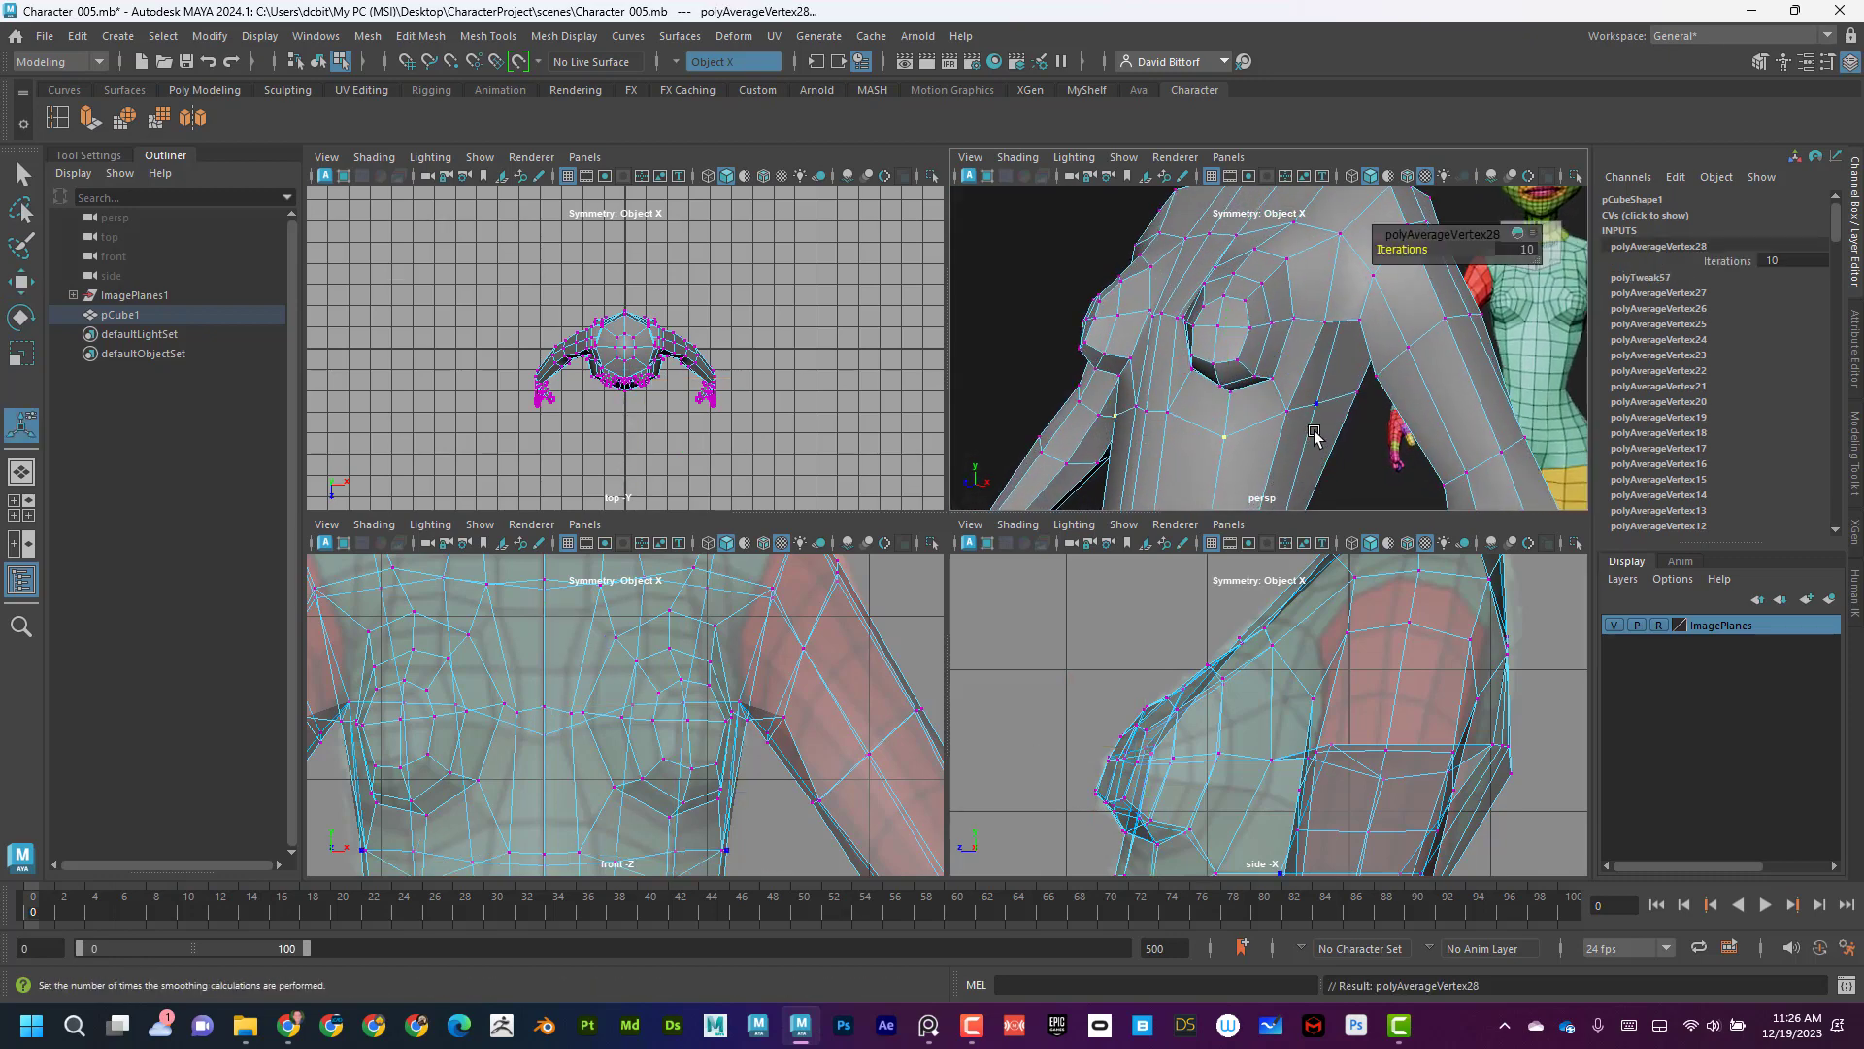
key(ctrl+z)
Raise the torso vertices directly below each breast and the centre vertex between them.
alt+right_drag(1262, 375, 1193, 328)
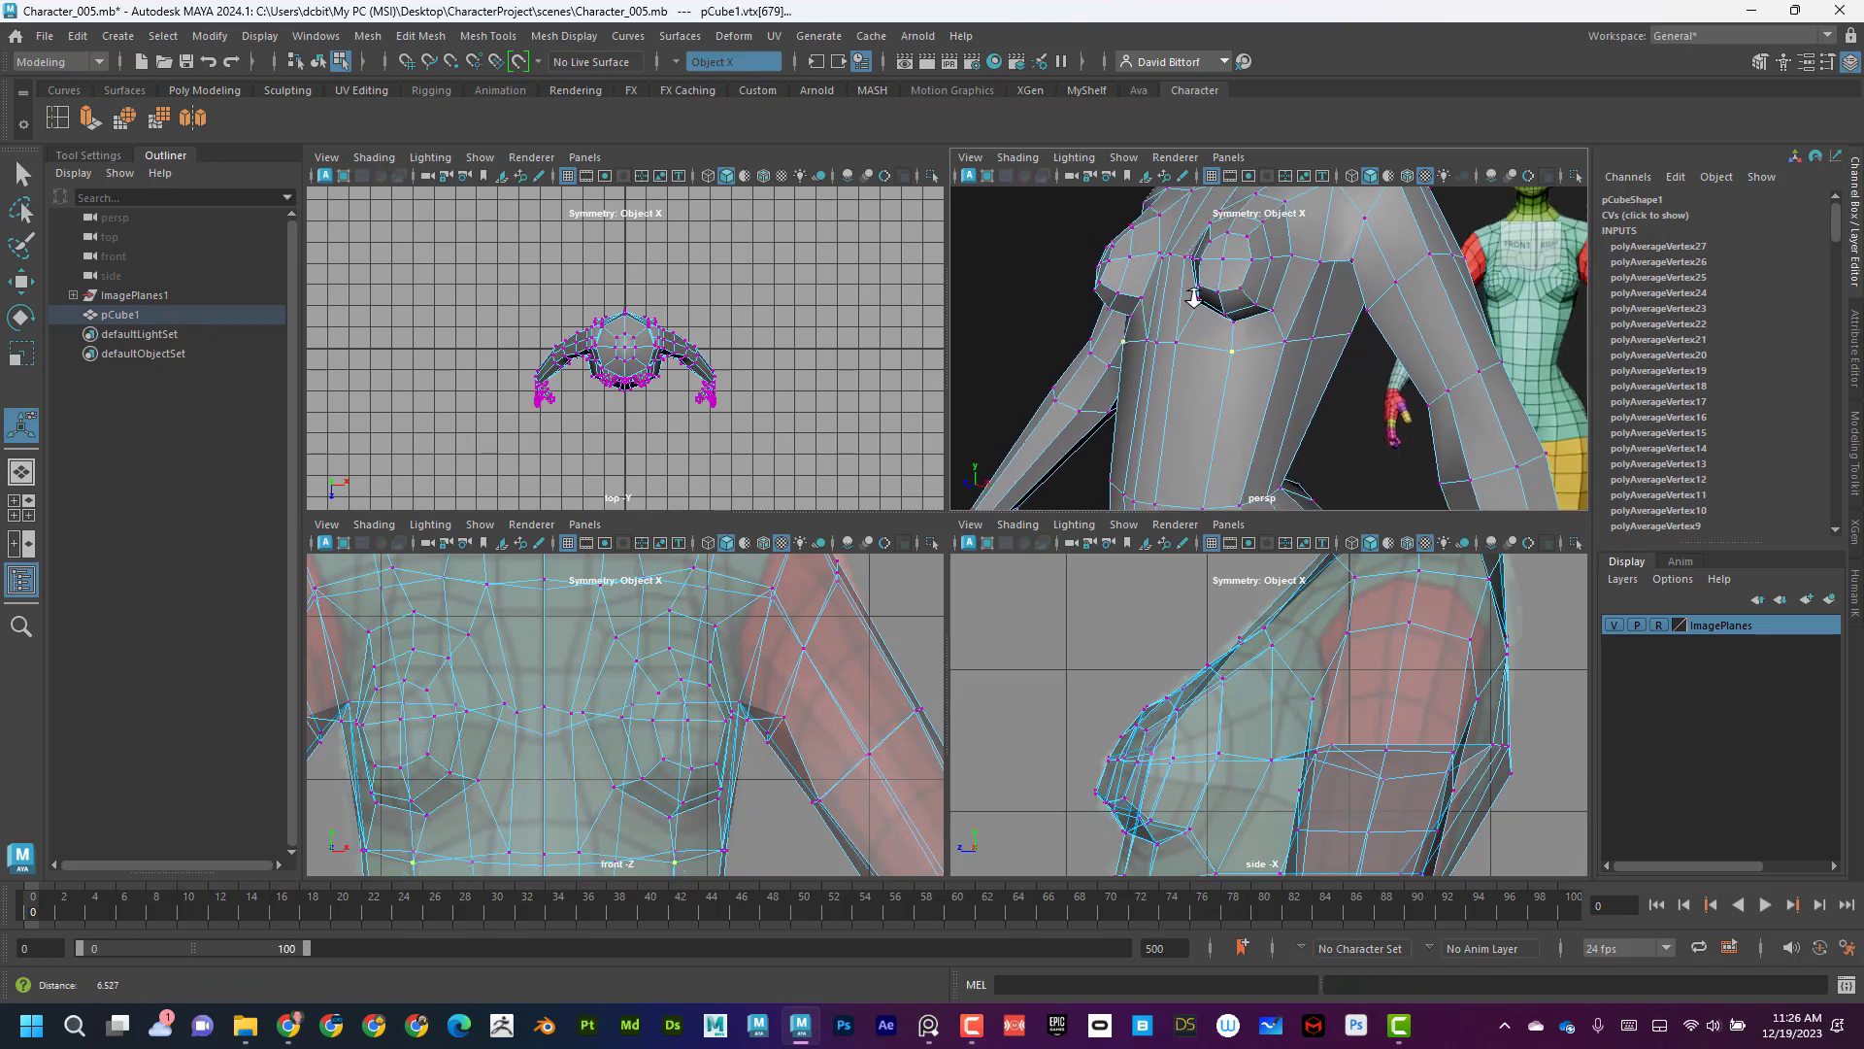
alt+drag(1193, 329, 1256, 270)
click(20, 282)
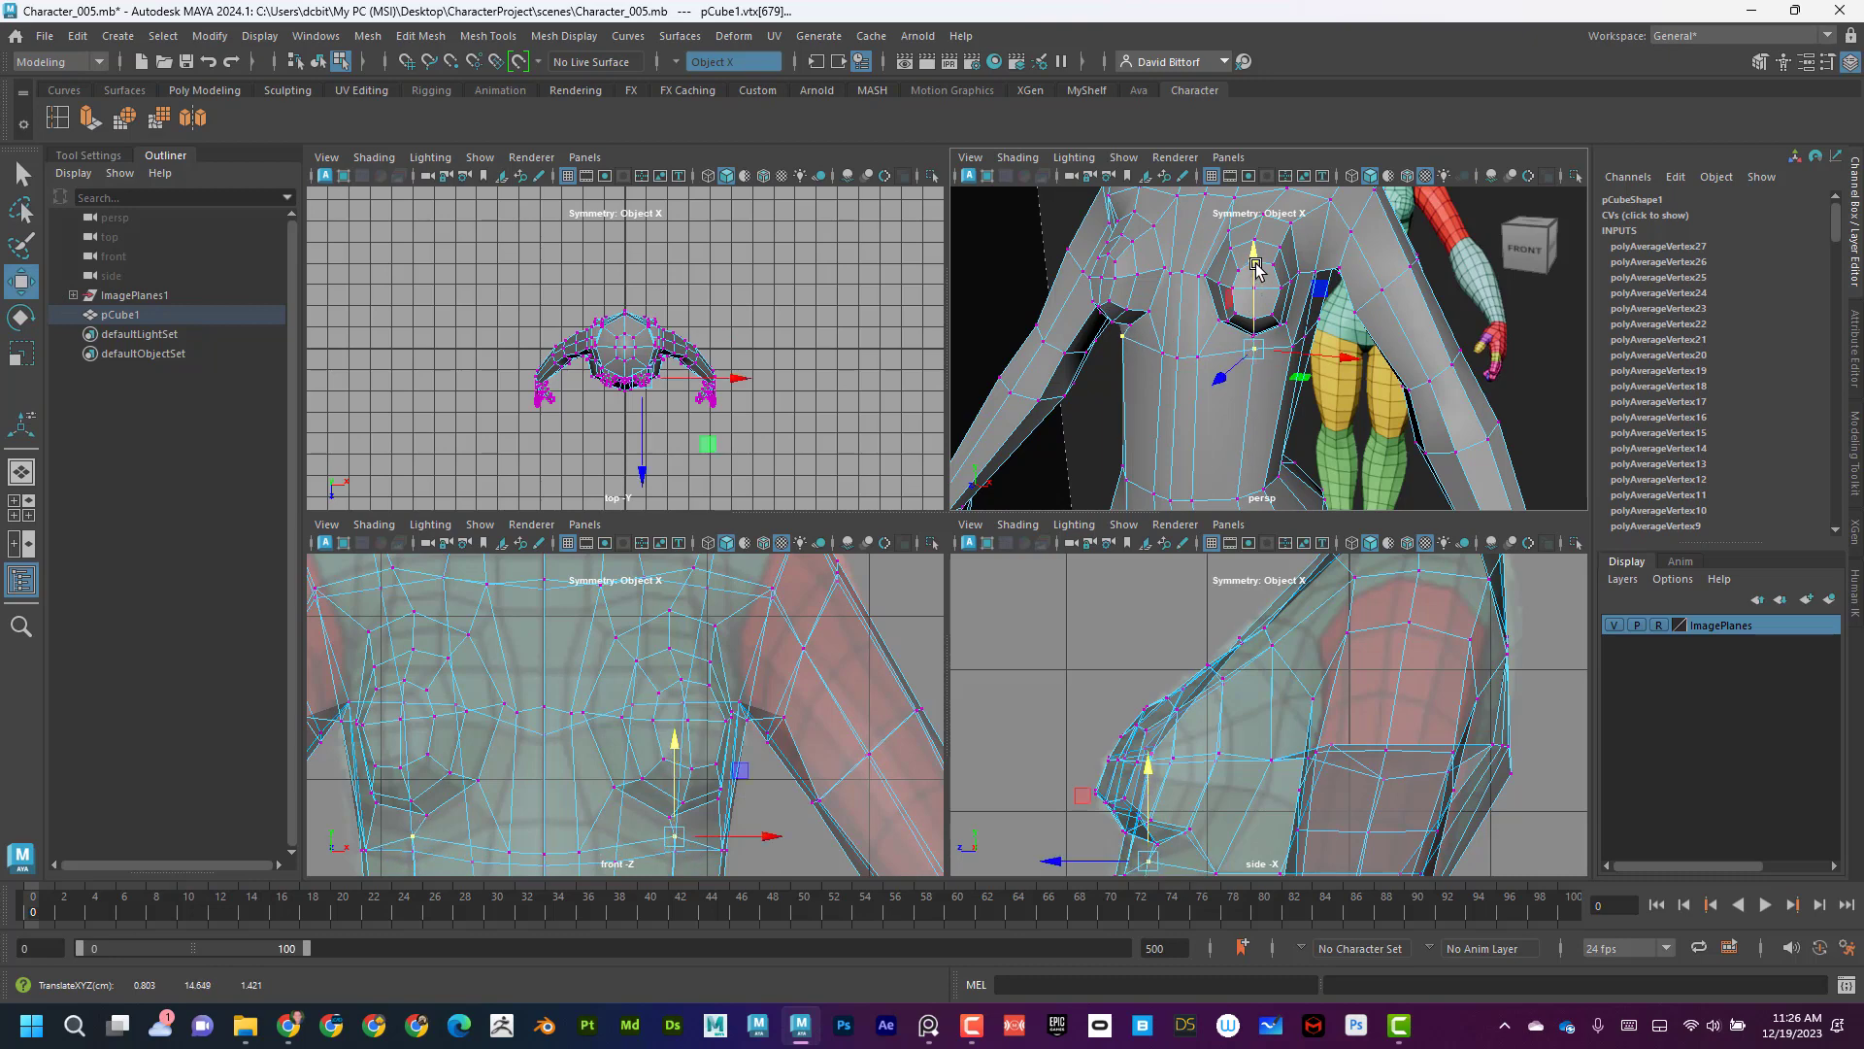
click(1200, 364)
drag(1200, 330, 1181, 296)
click(1181, 364)
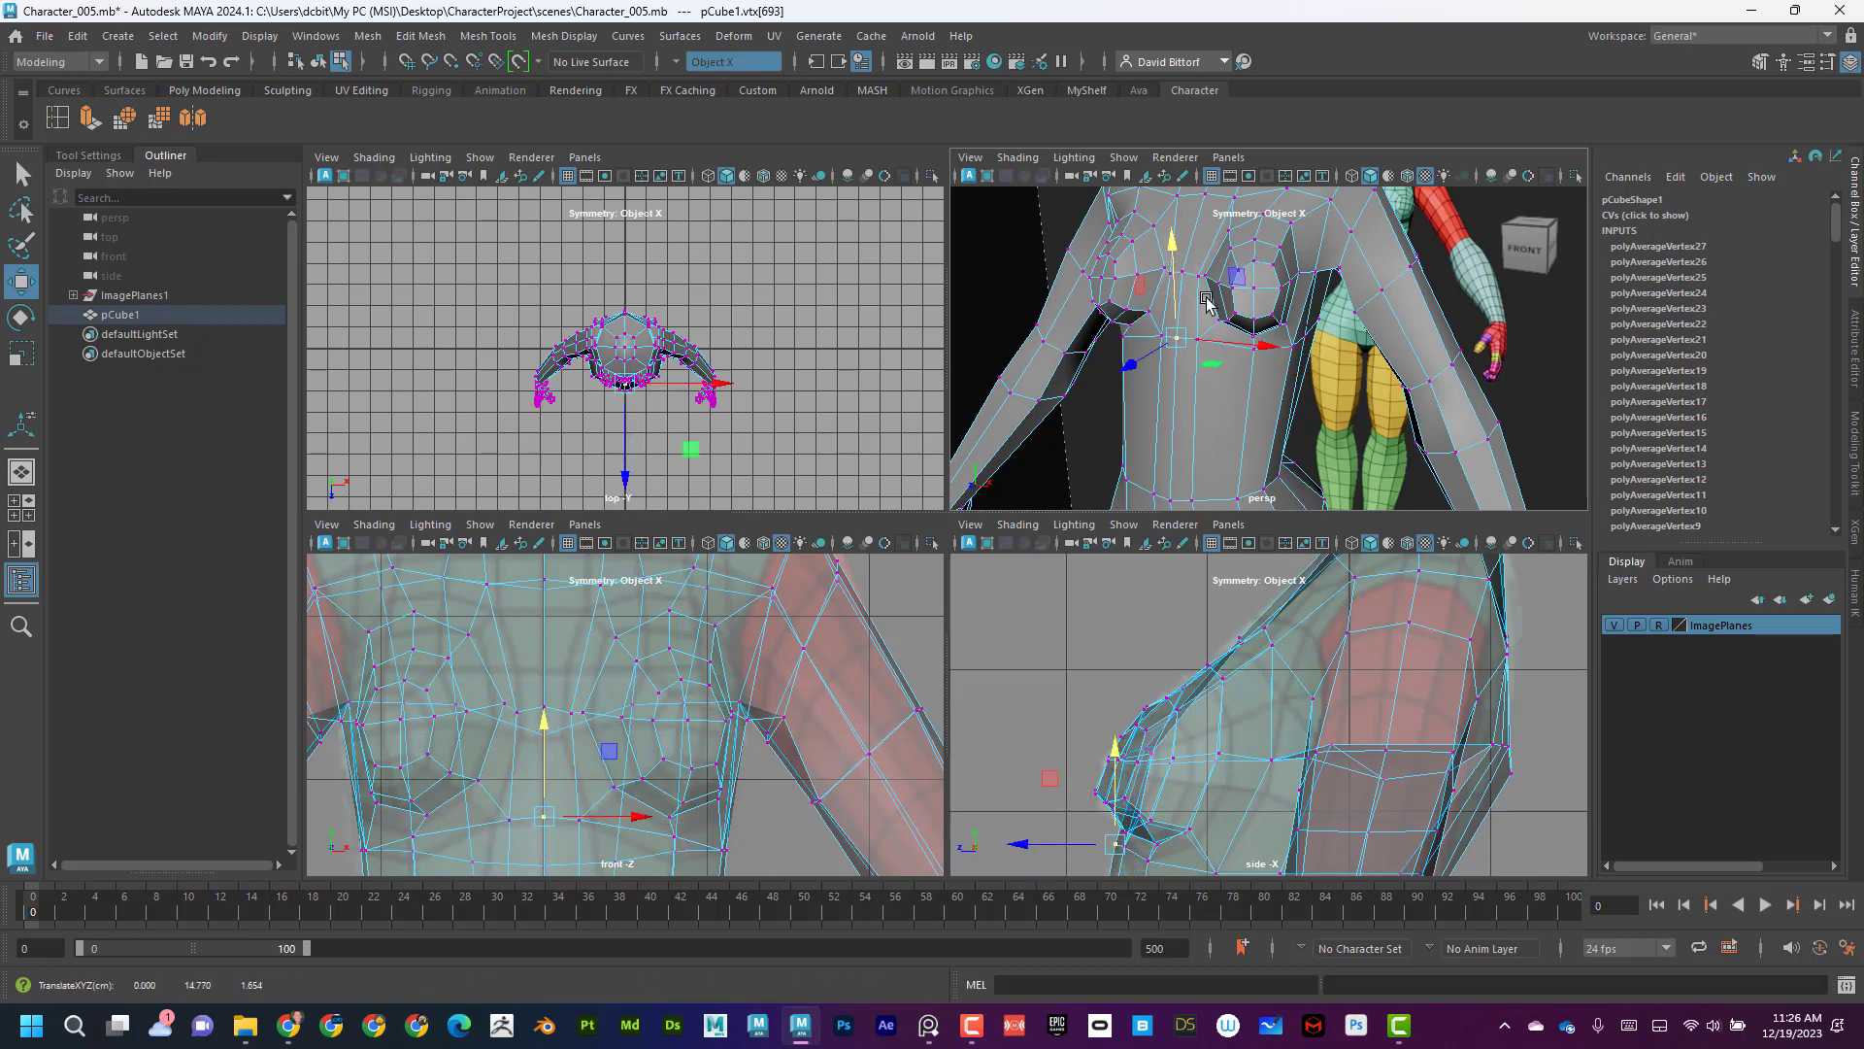
alt+drag(1280, 349, 1219, 403)
click(1317, 340)
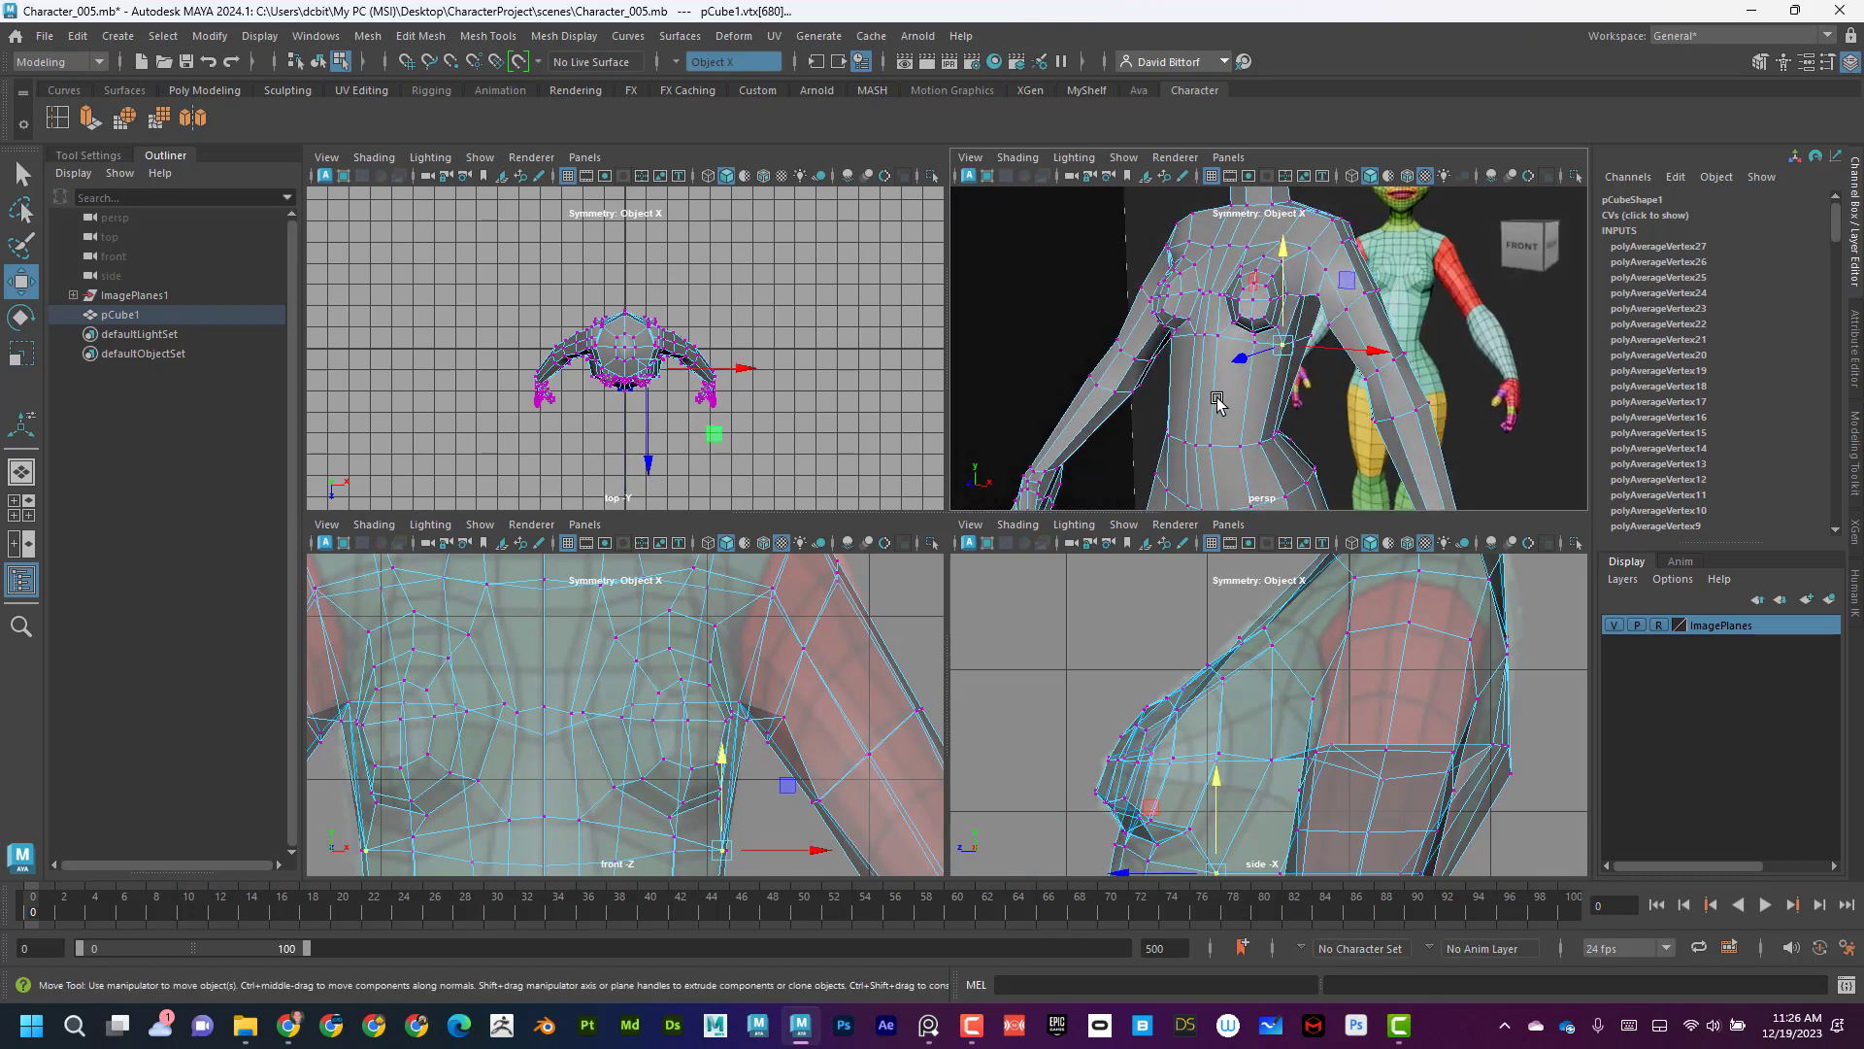
Insert a horizontal edge loop around the torso between the underside of the breasts and the waist.
right_drag(603, 688, 692, 425)
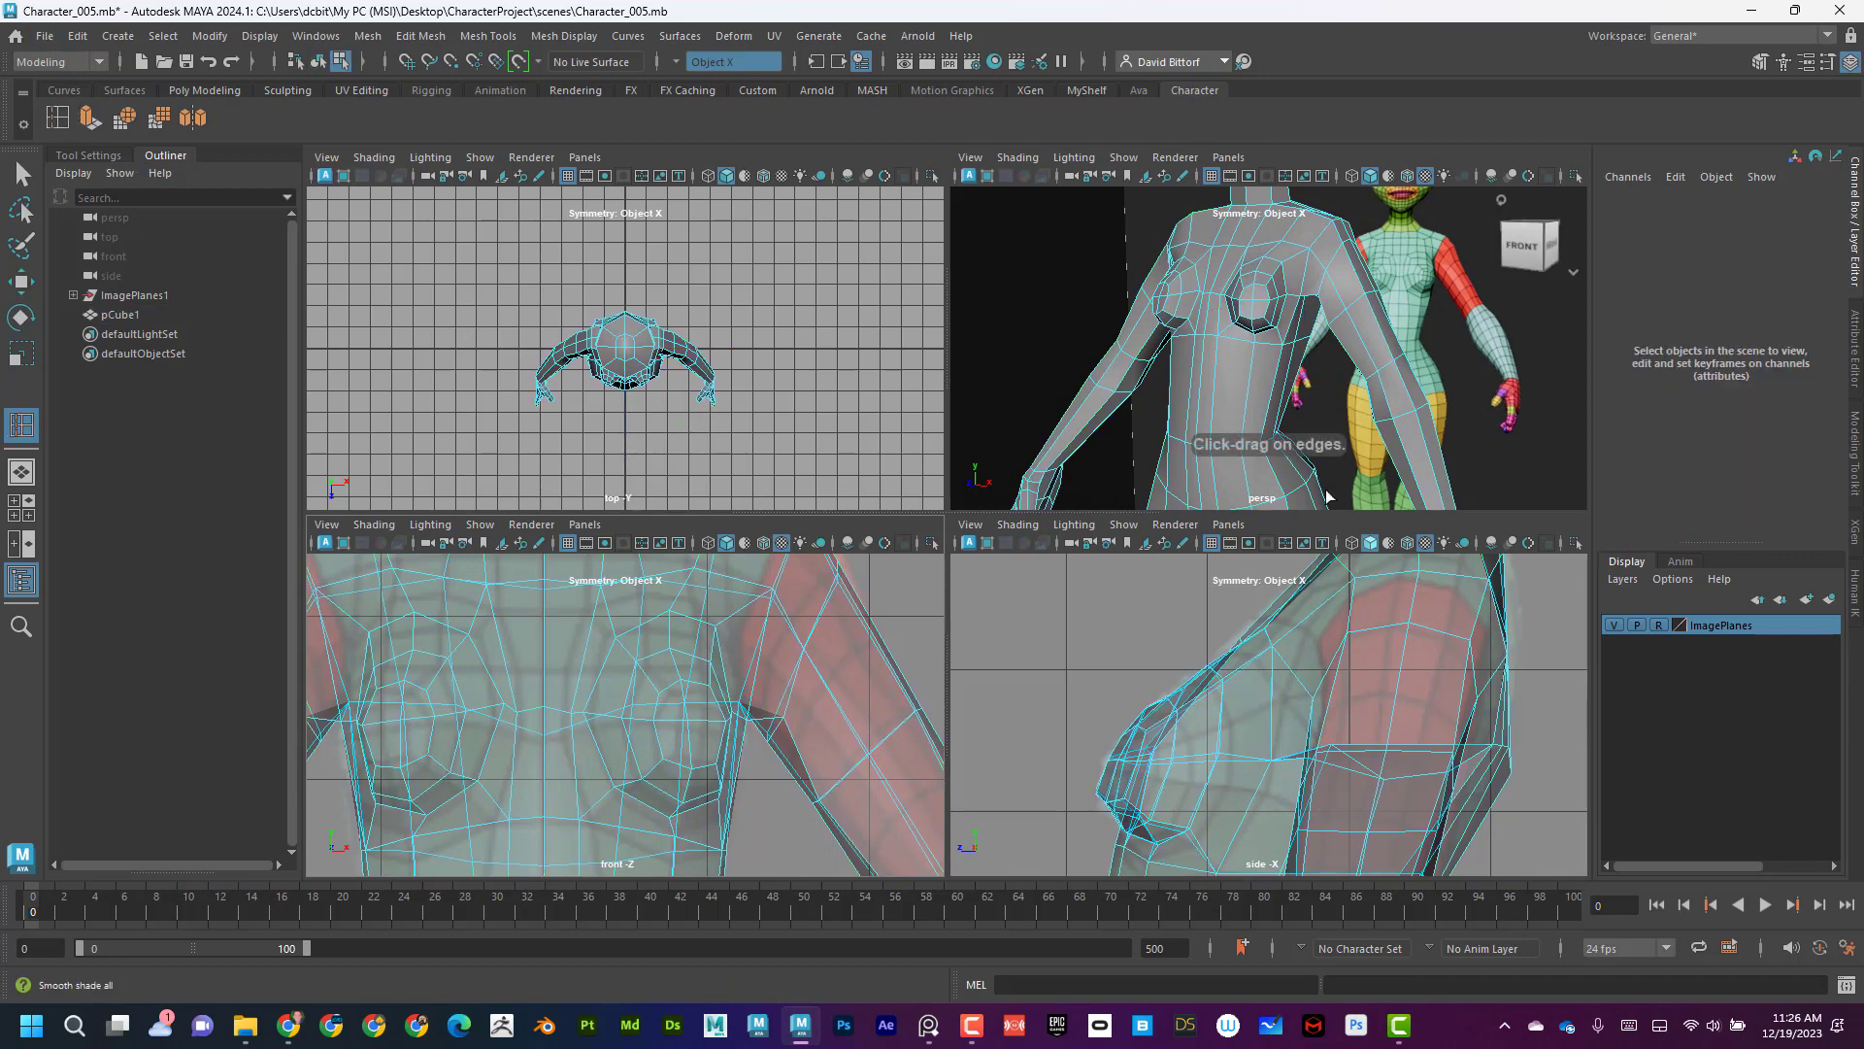
click(1248, 391)
alt+drag(1248, 390, 1190, 362)
scroll(1190, 362, up, 3)
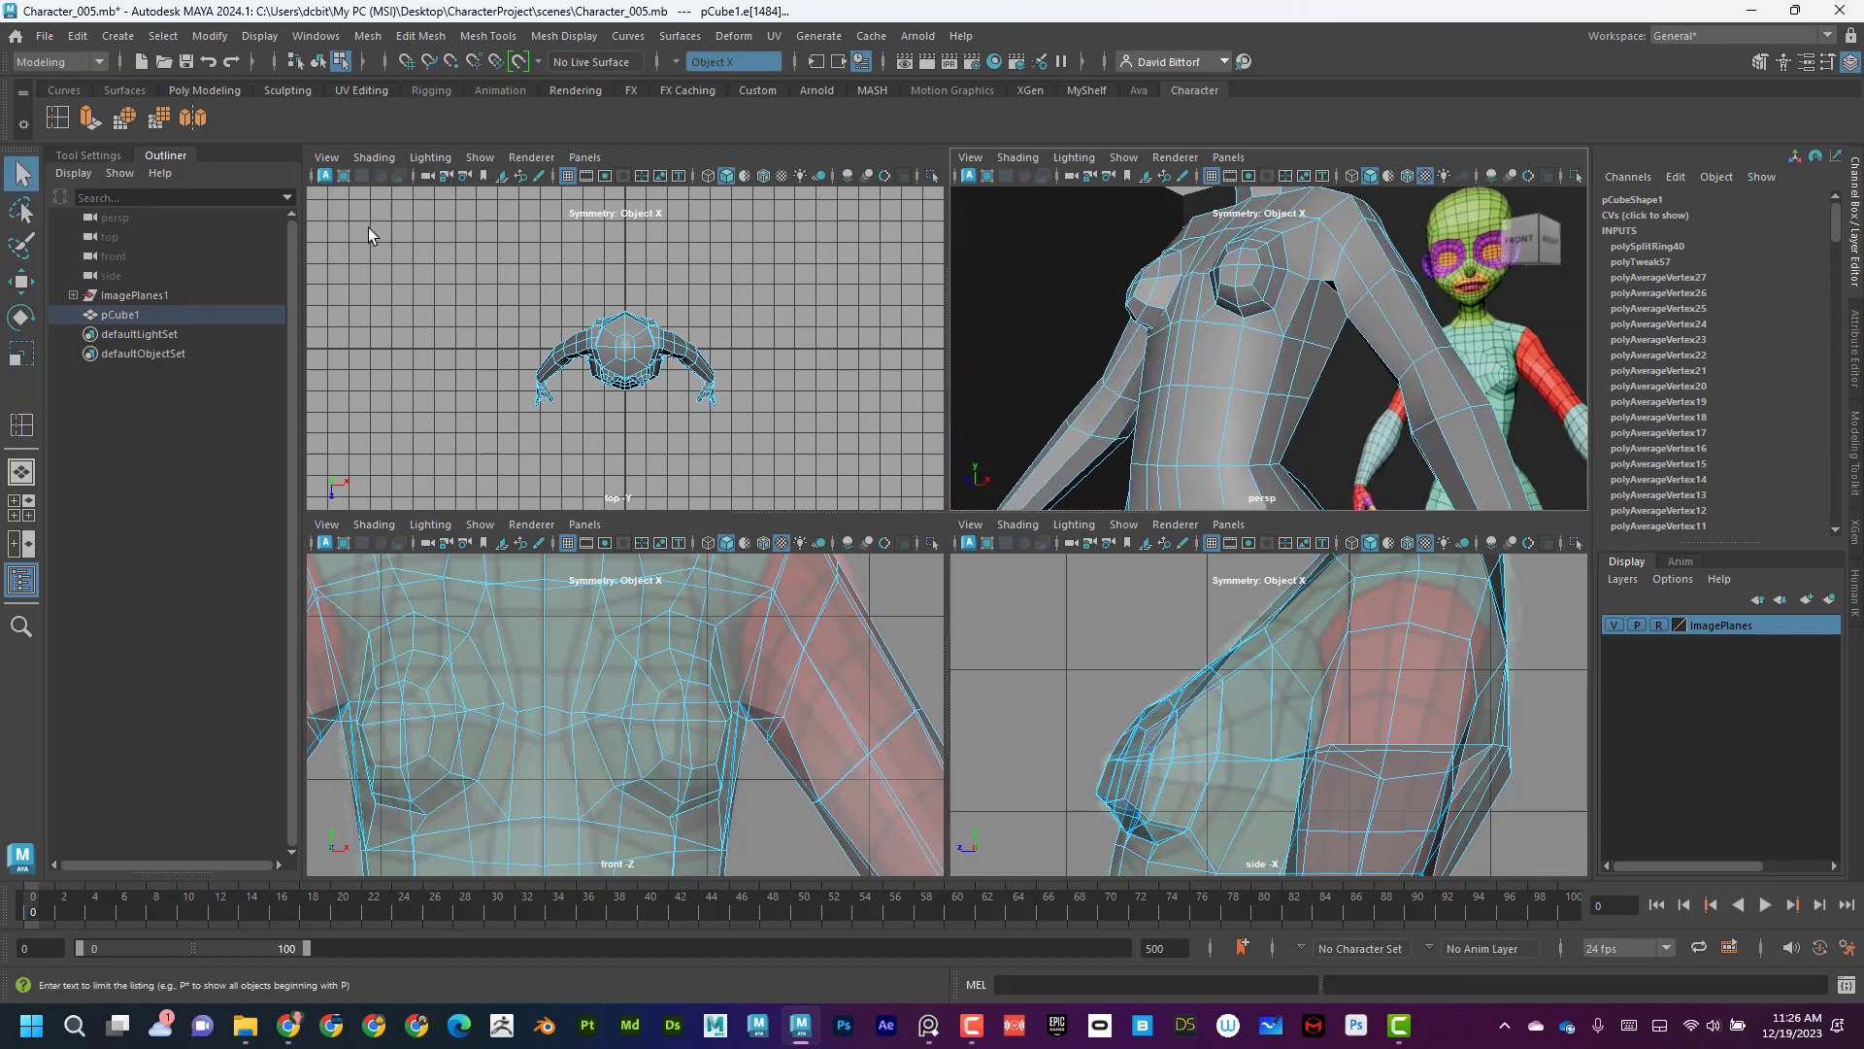
Smooth the vertices of the new torso edge loop beneath the breasts one after another with Average Vertices.
right_drag(1257, 335, 1284, 333)
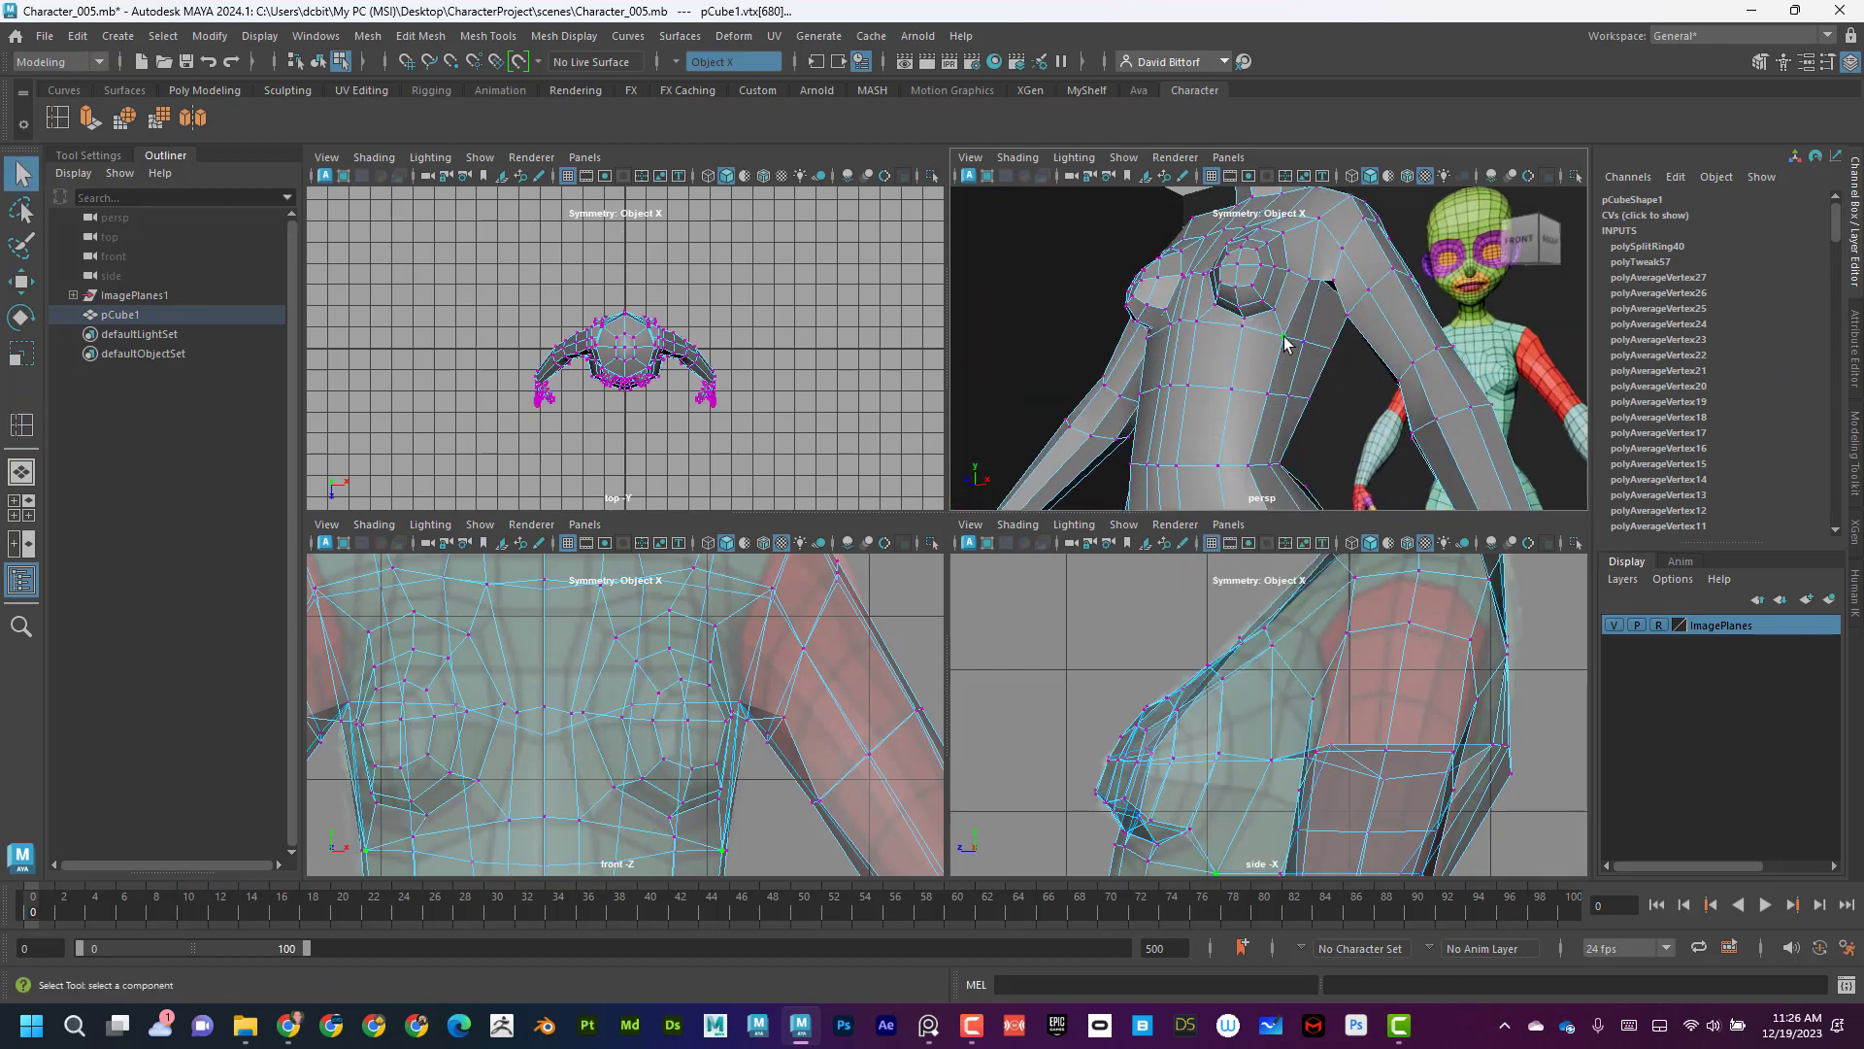
alt+drag(1280, 413, 1291, 439)
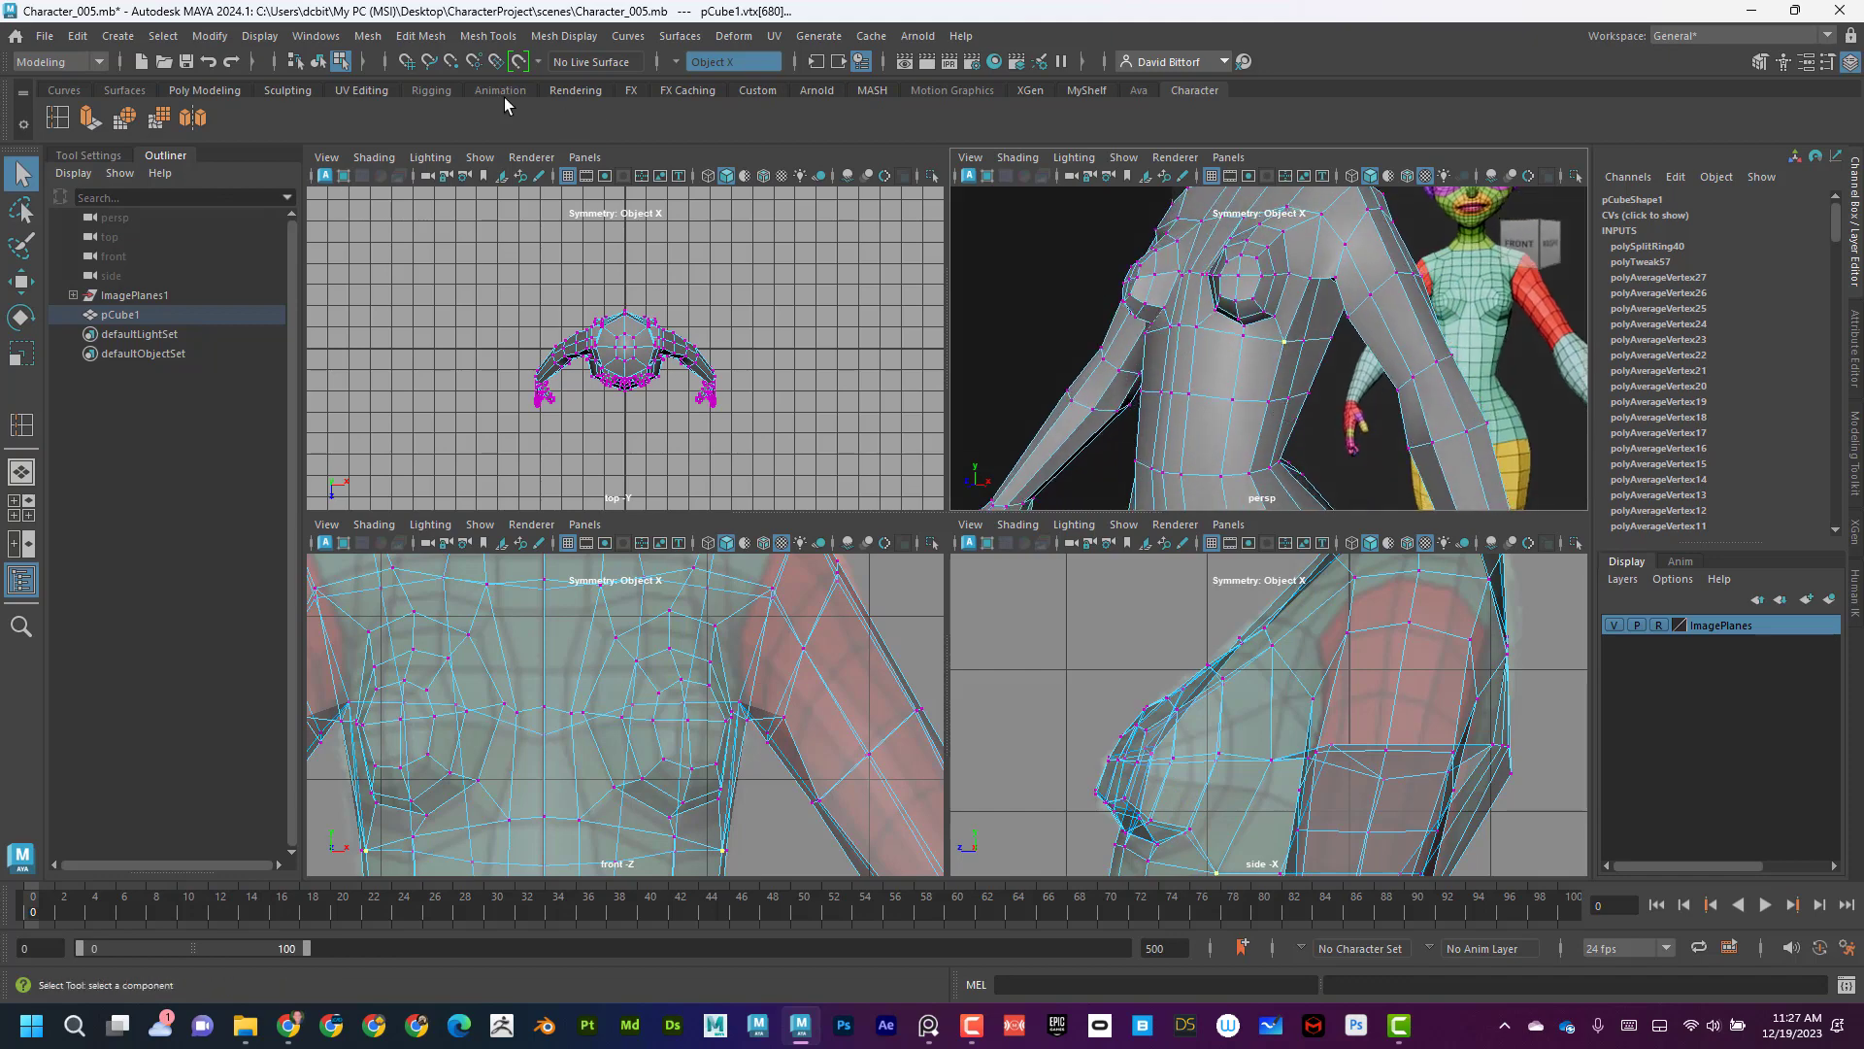
click(155, 118)
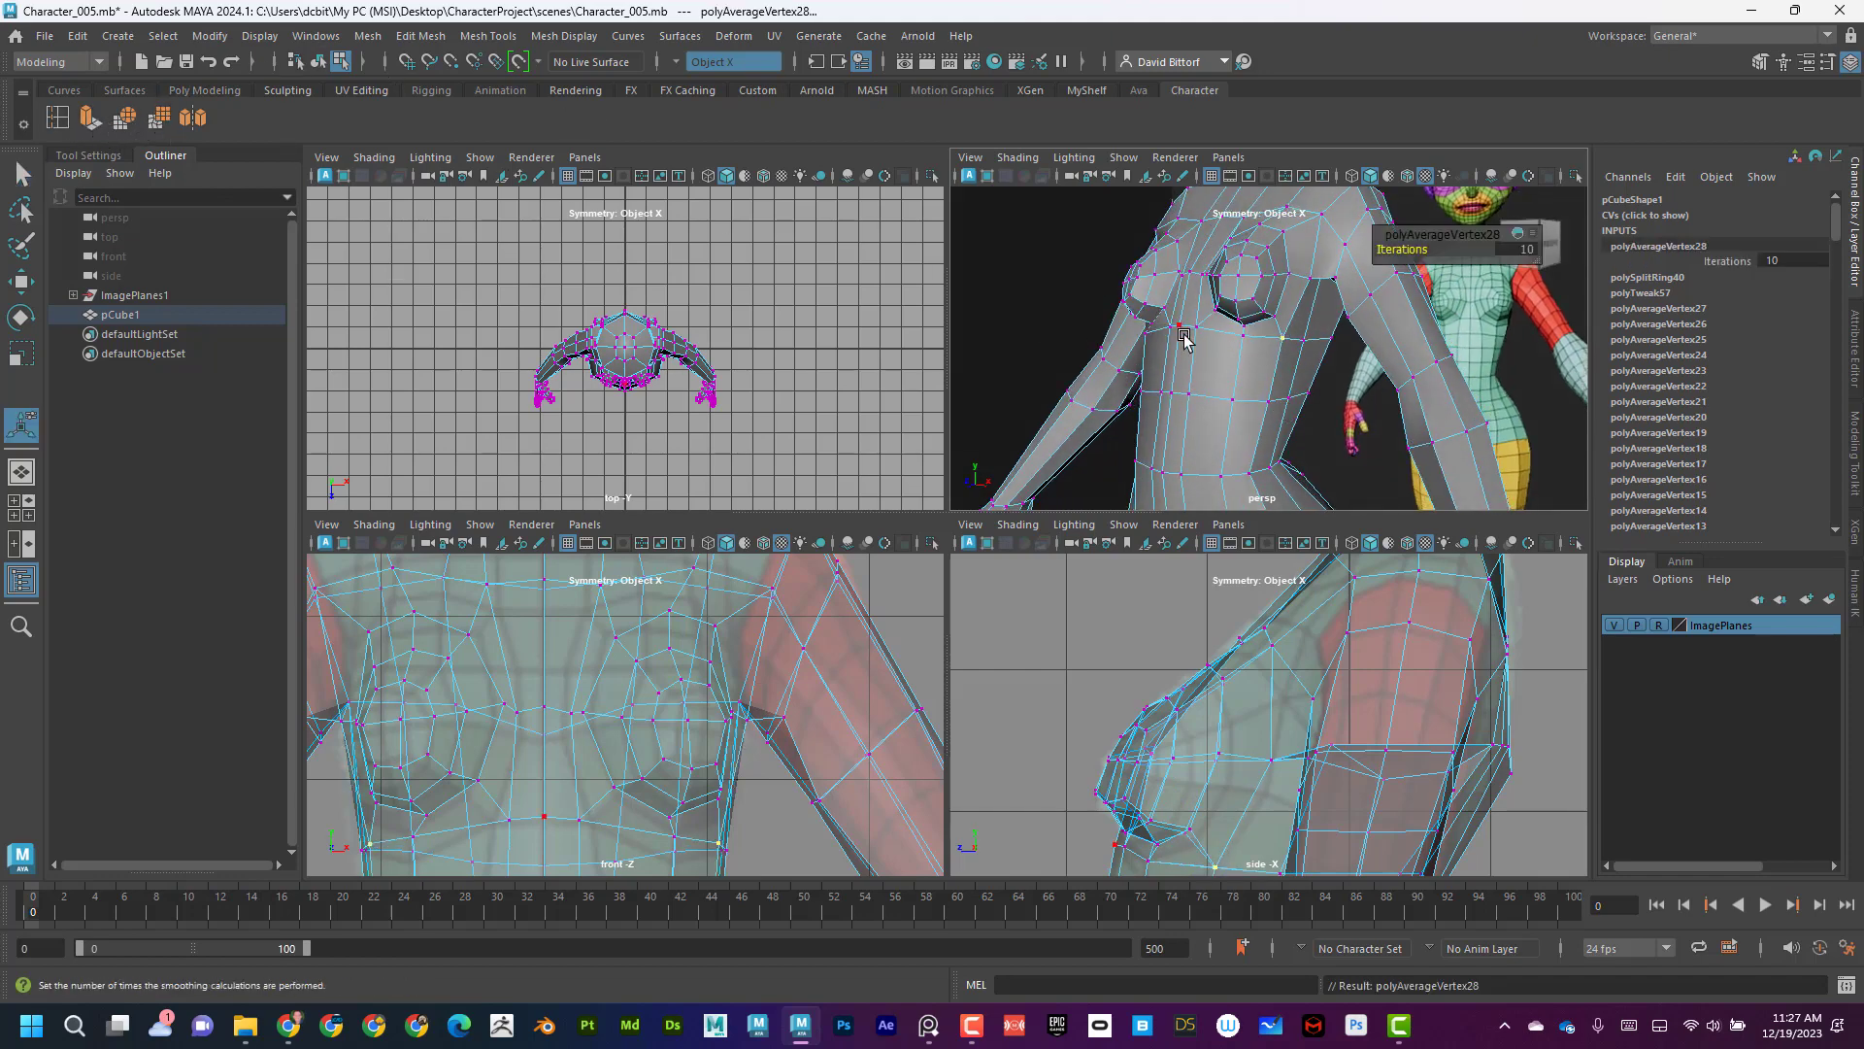
click(1323, 340)
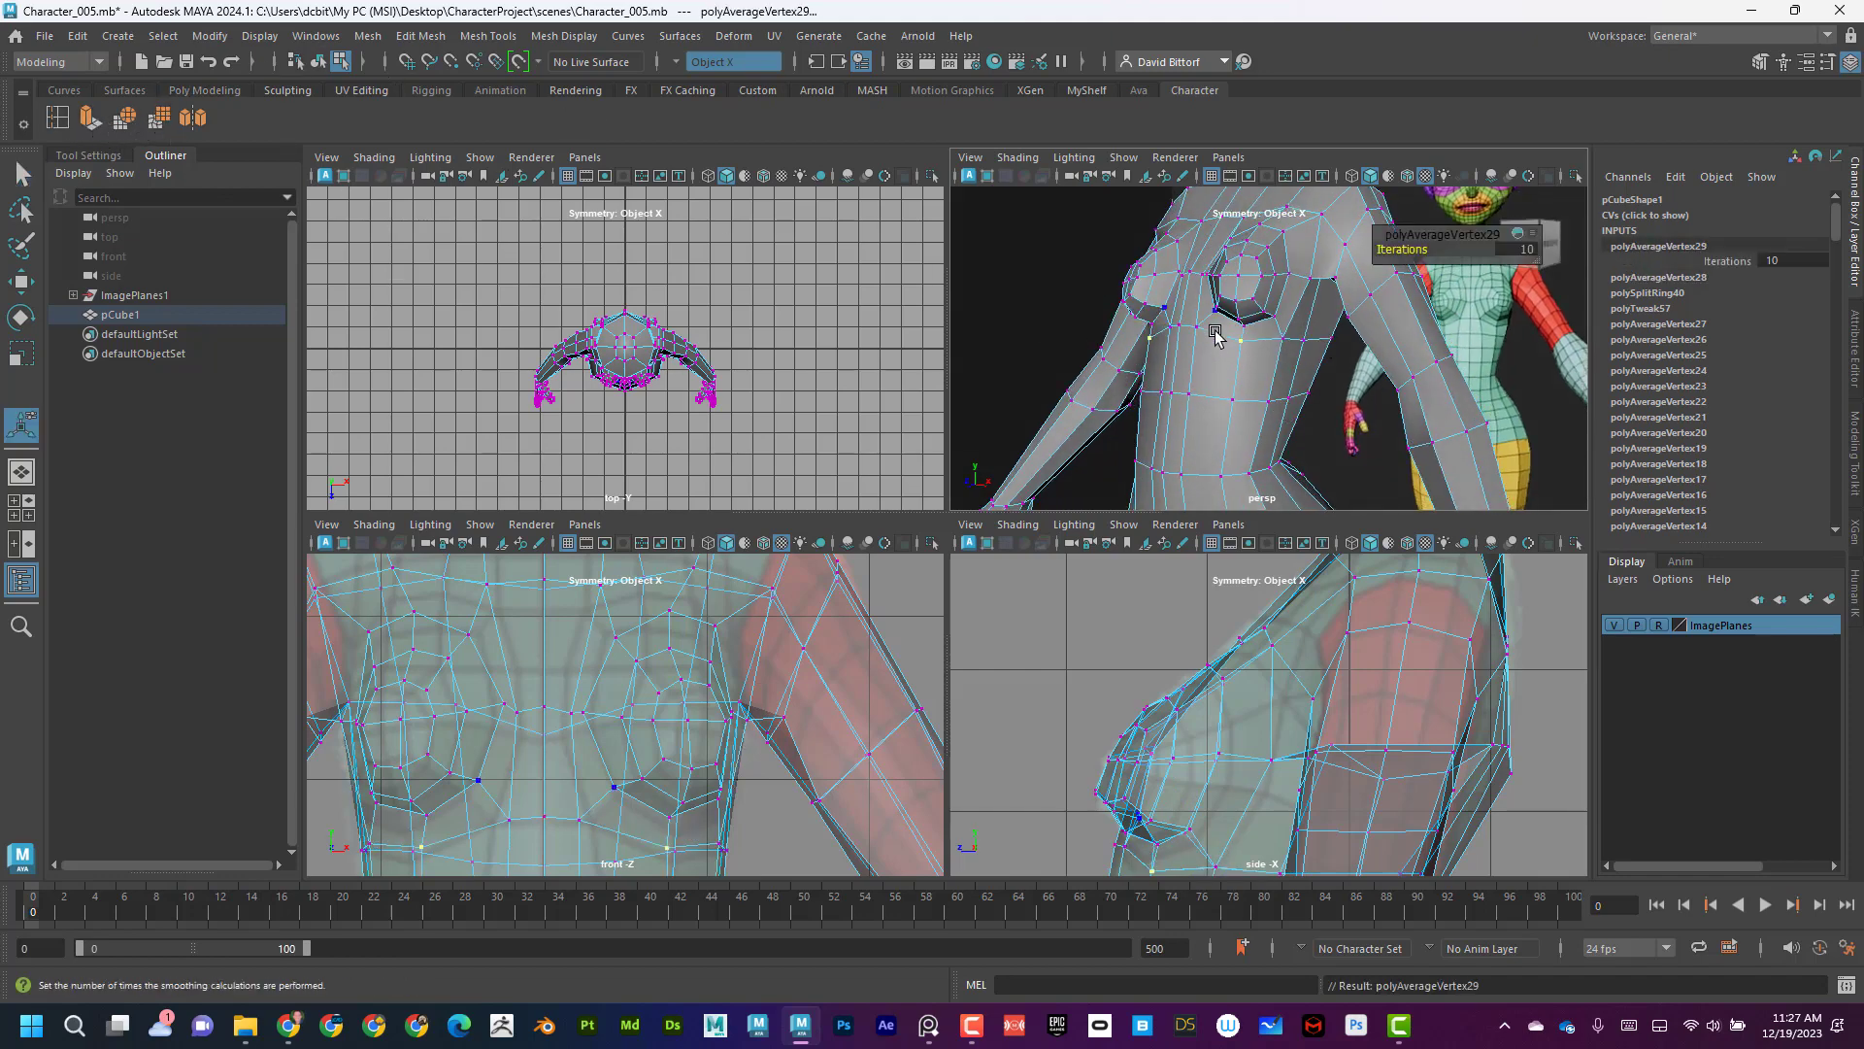
key(g)
click(1205, 329)
key(g)
click(1283, 339)
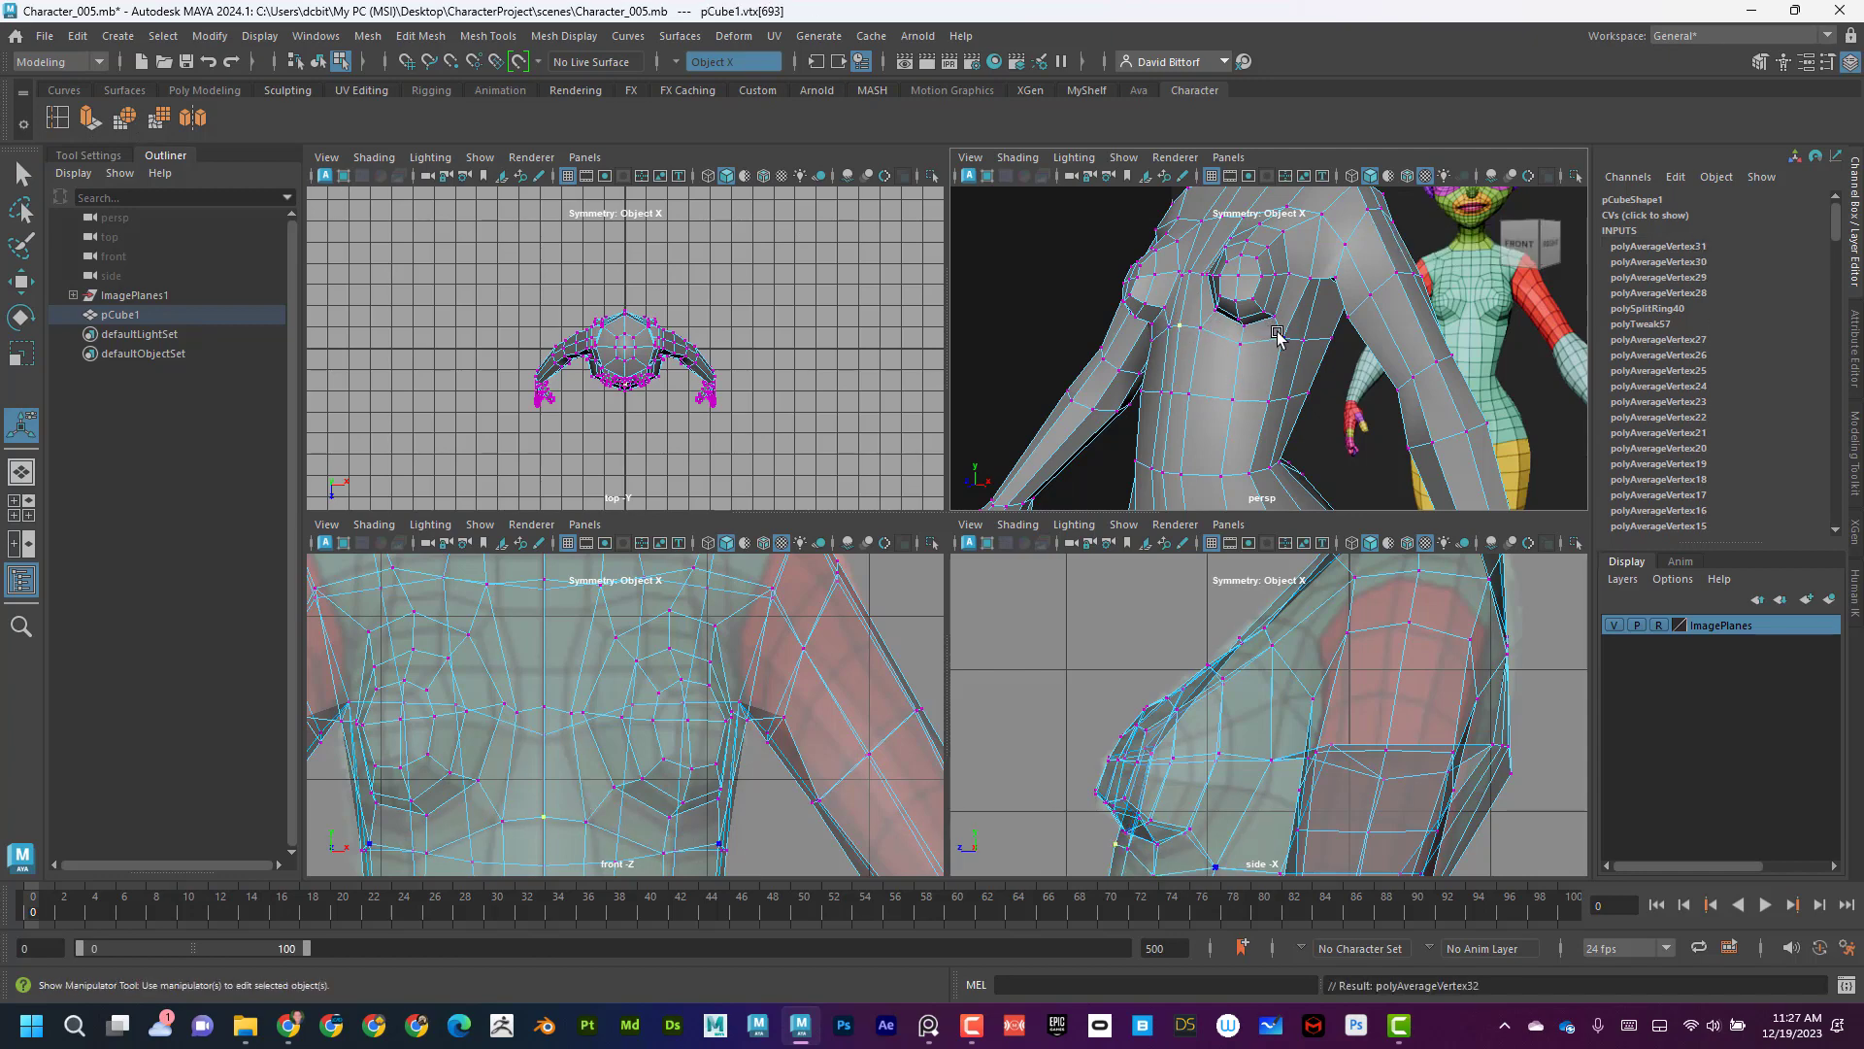
key(g)
click(1307, 339)
key(g)
key(g)
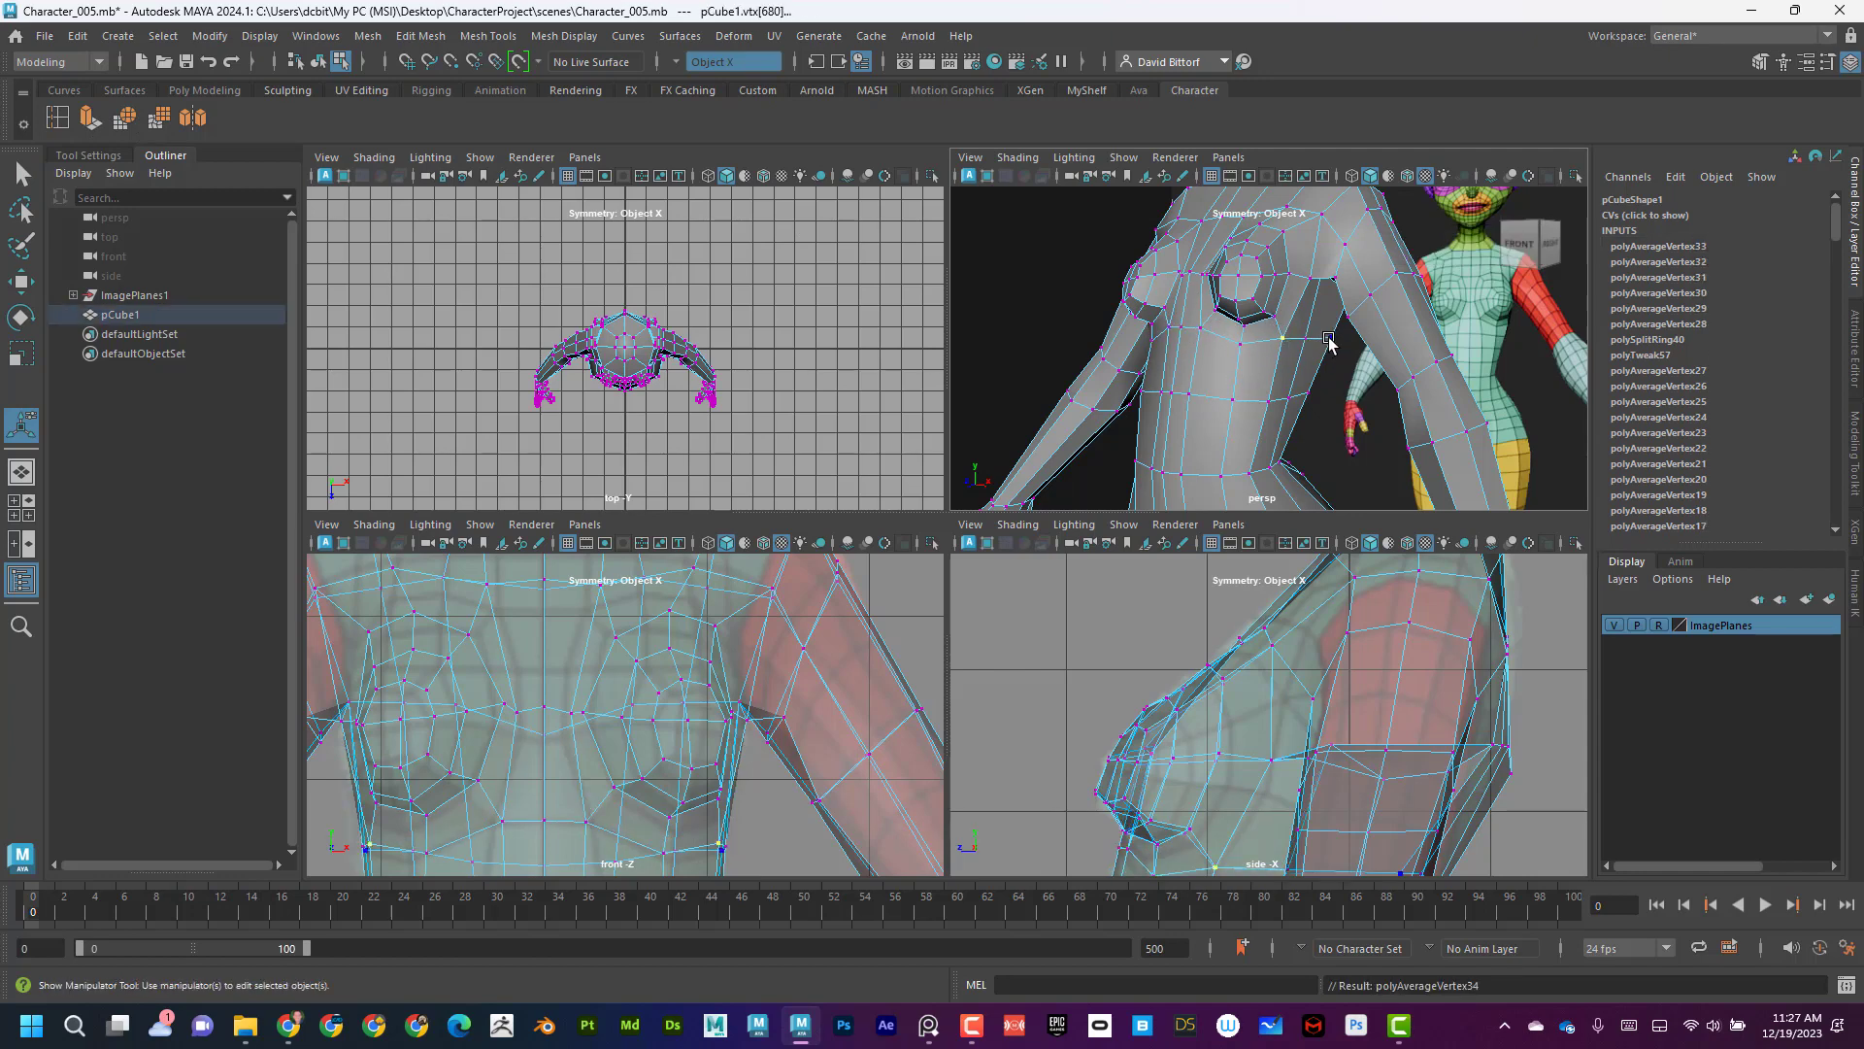
Smooth the vertices on the side of the chest around the armpit and inner upper arm with Average Vertices.
click(1313, 280)
key(g)
click(1338, 281)
key(g)
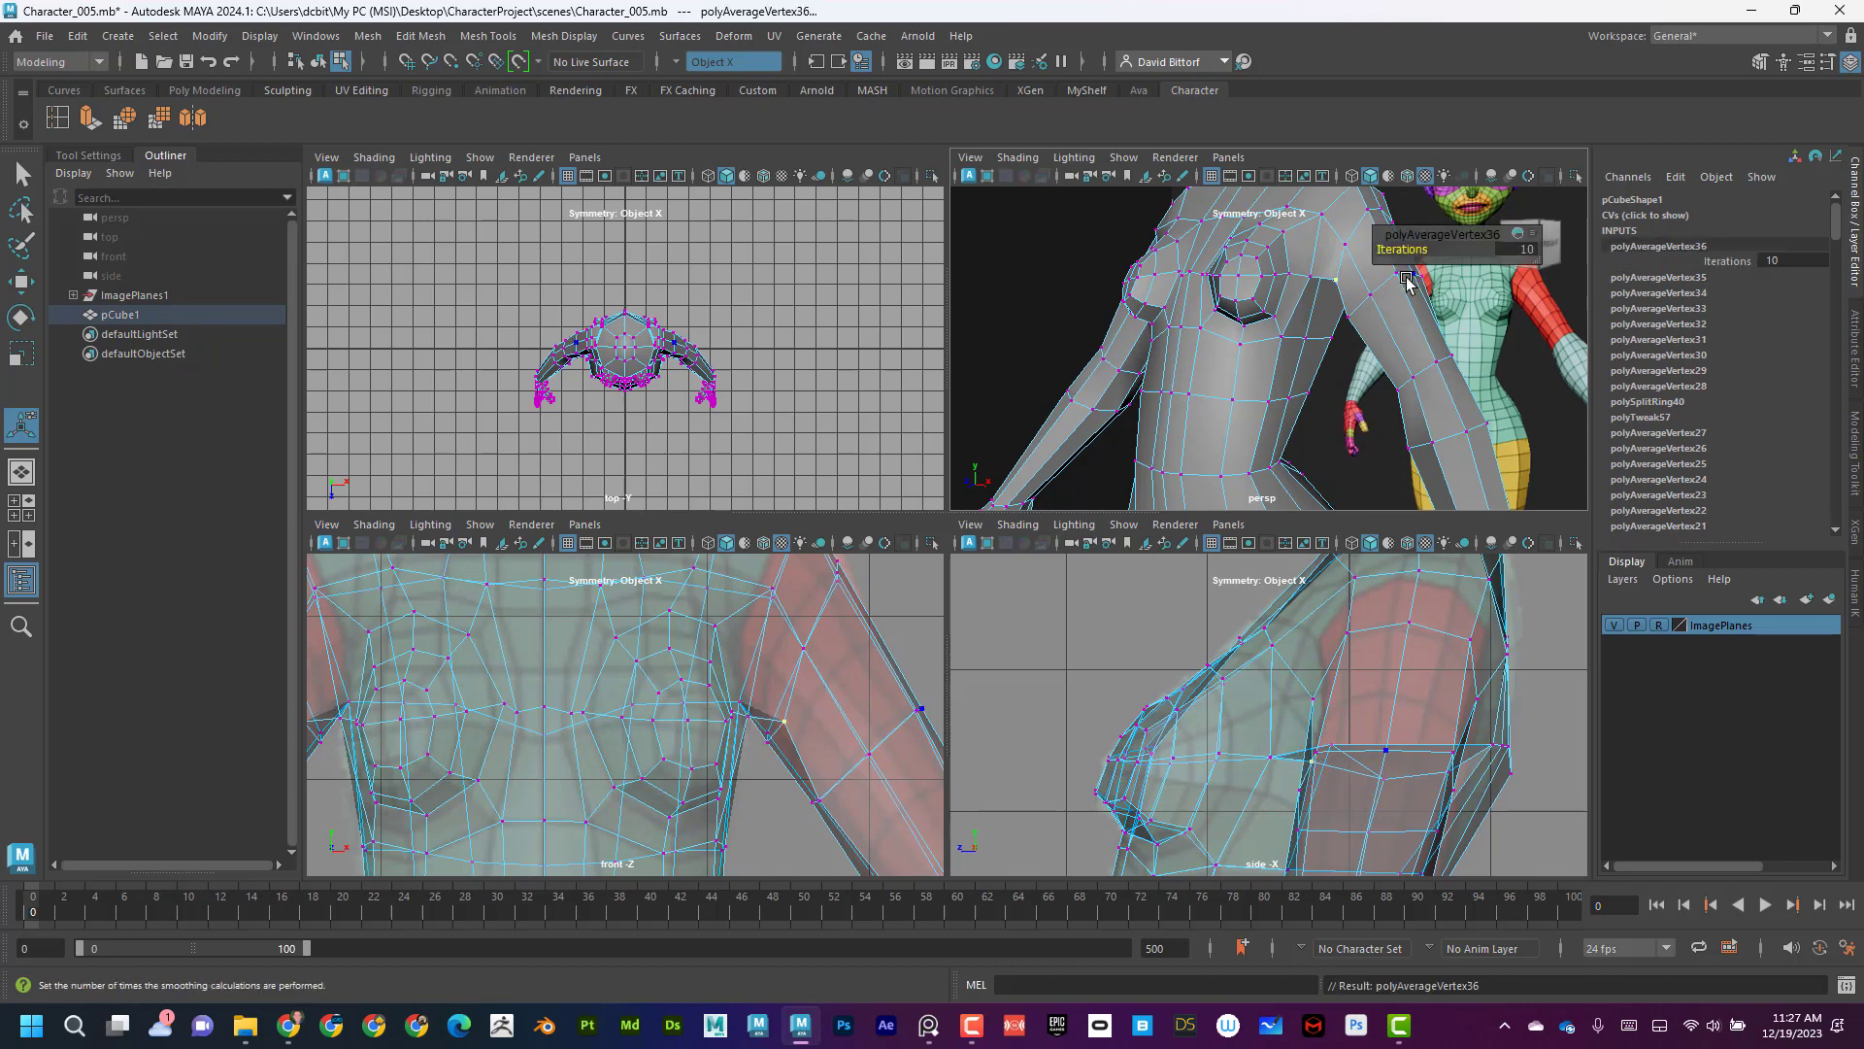
click(1396, 273)
key(g)
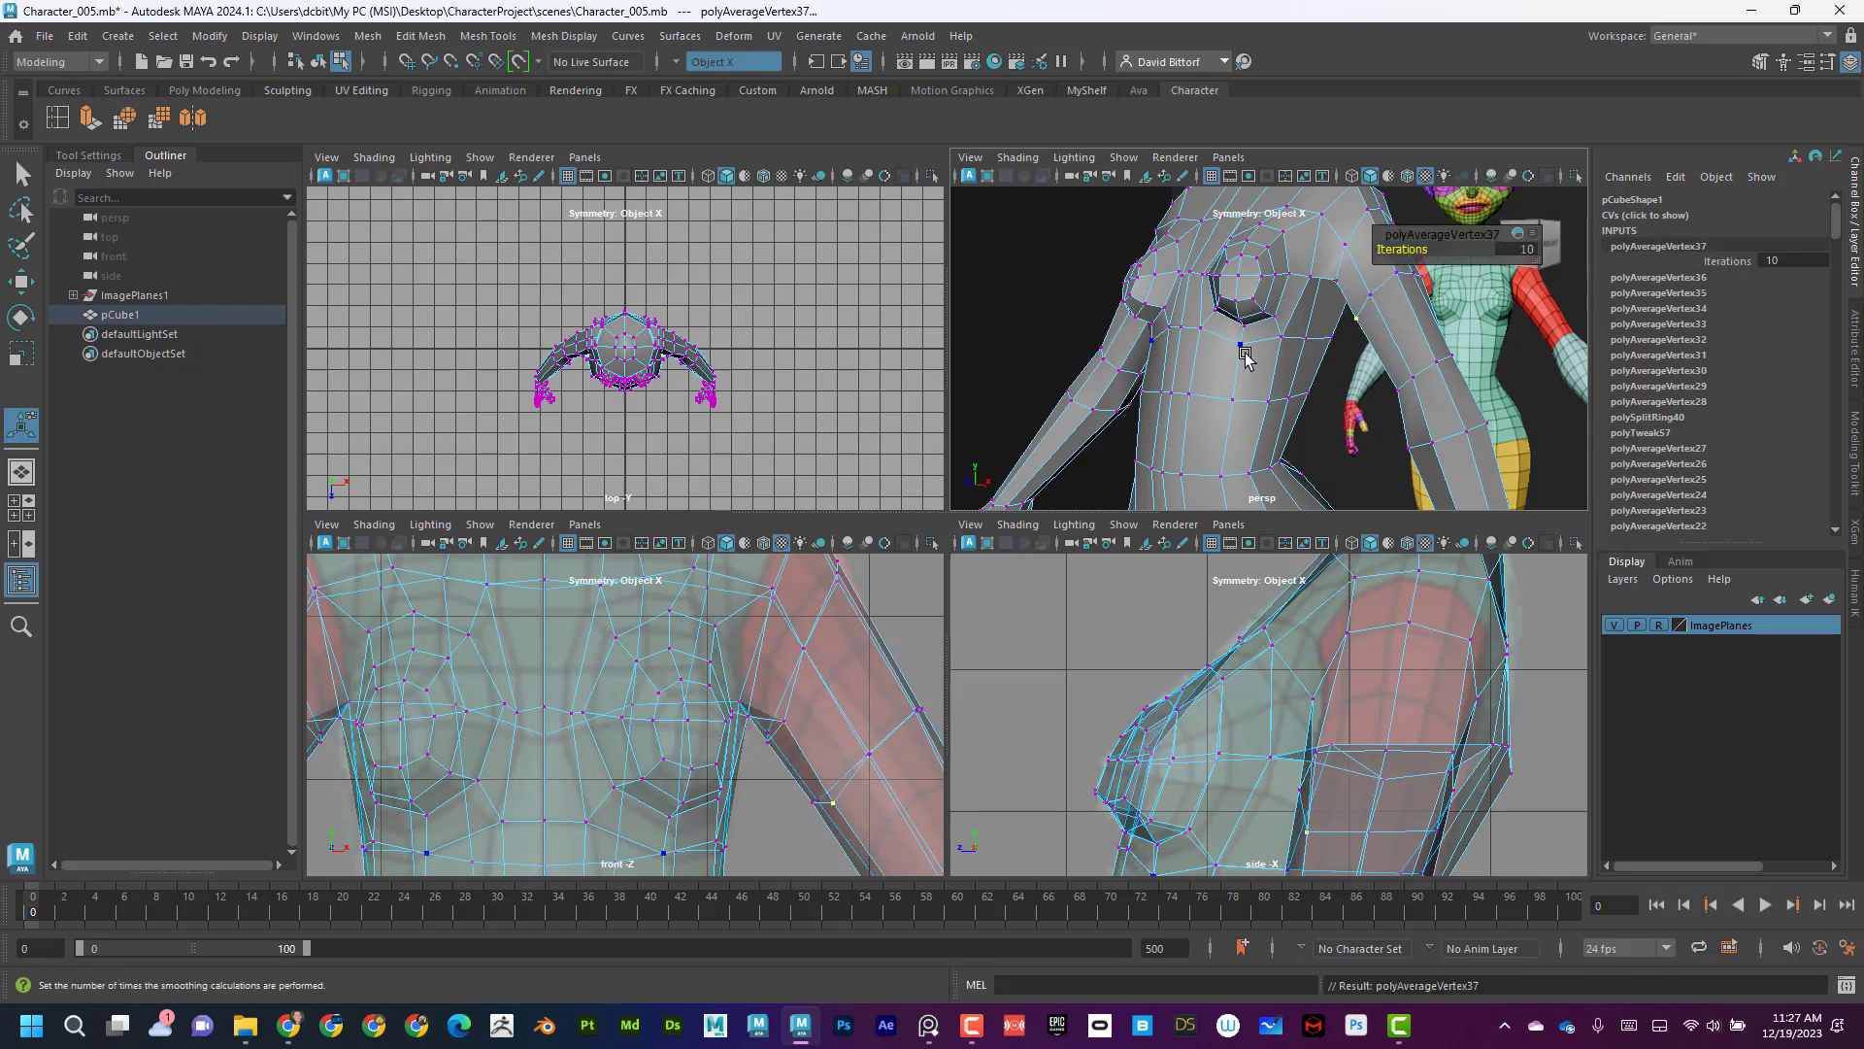
Smooth the upper chest vertices above the breasts, including the centre vertex, with Average Vertices.
alt+drag(1092, 346, 1252, 370)
alt+right_drag(1253, 370, 1190, 330)
alt+drag(1287, 301, 1269, 396)
click(1269, 396)
key(g)
click(1184, 373)
key(g)
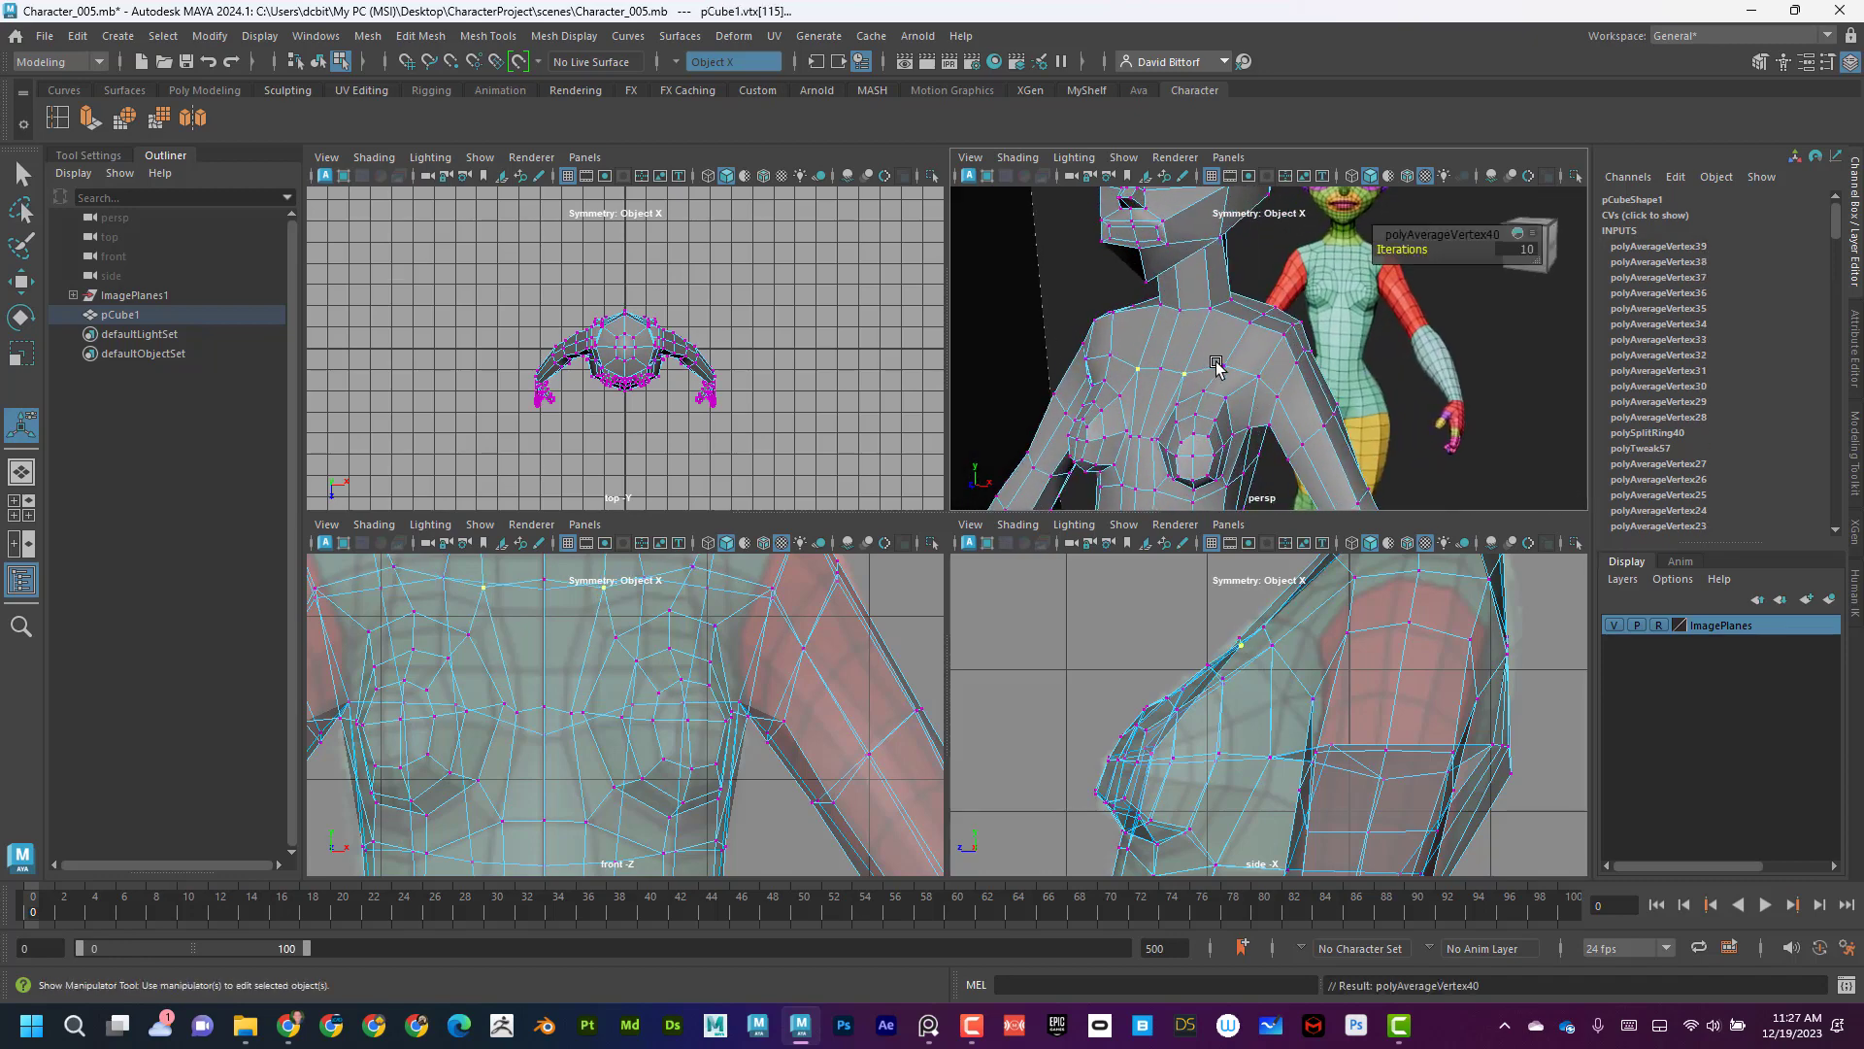
click(1165, 369)
key(g)
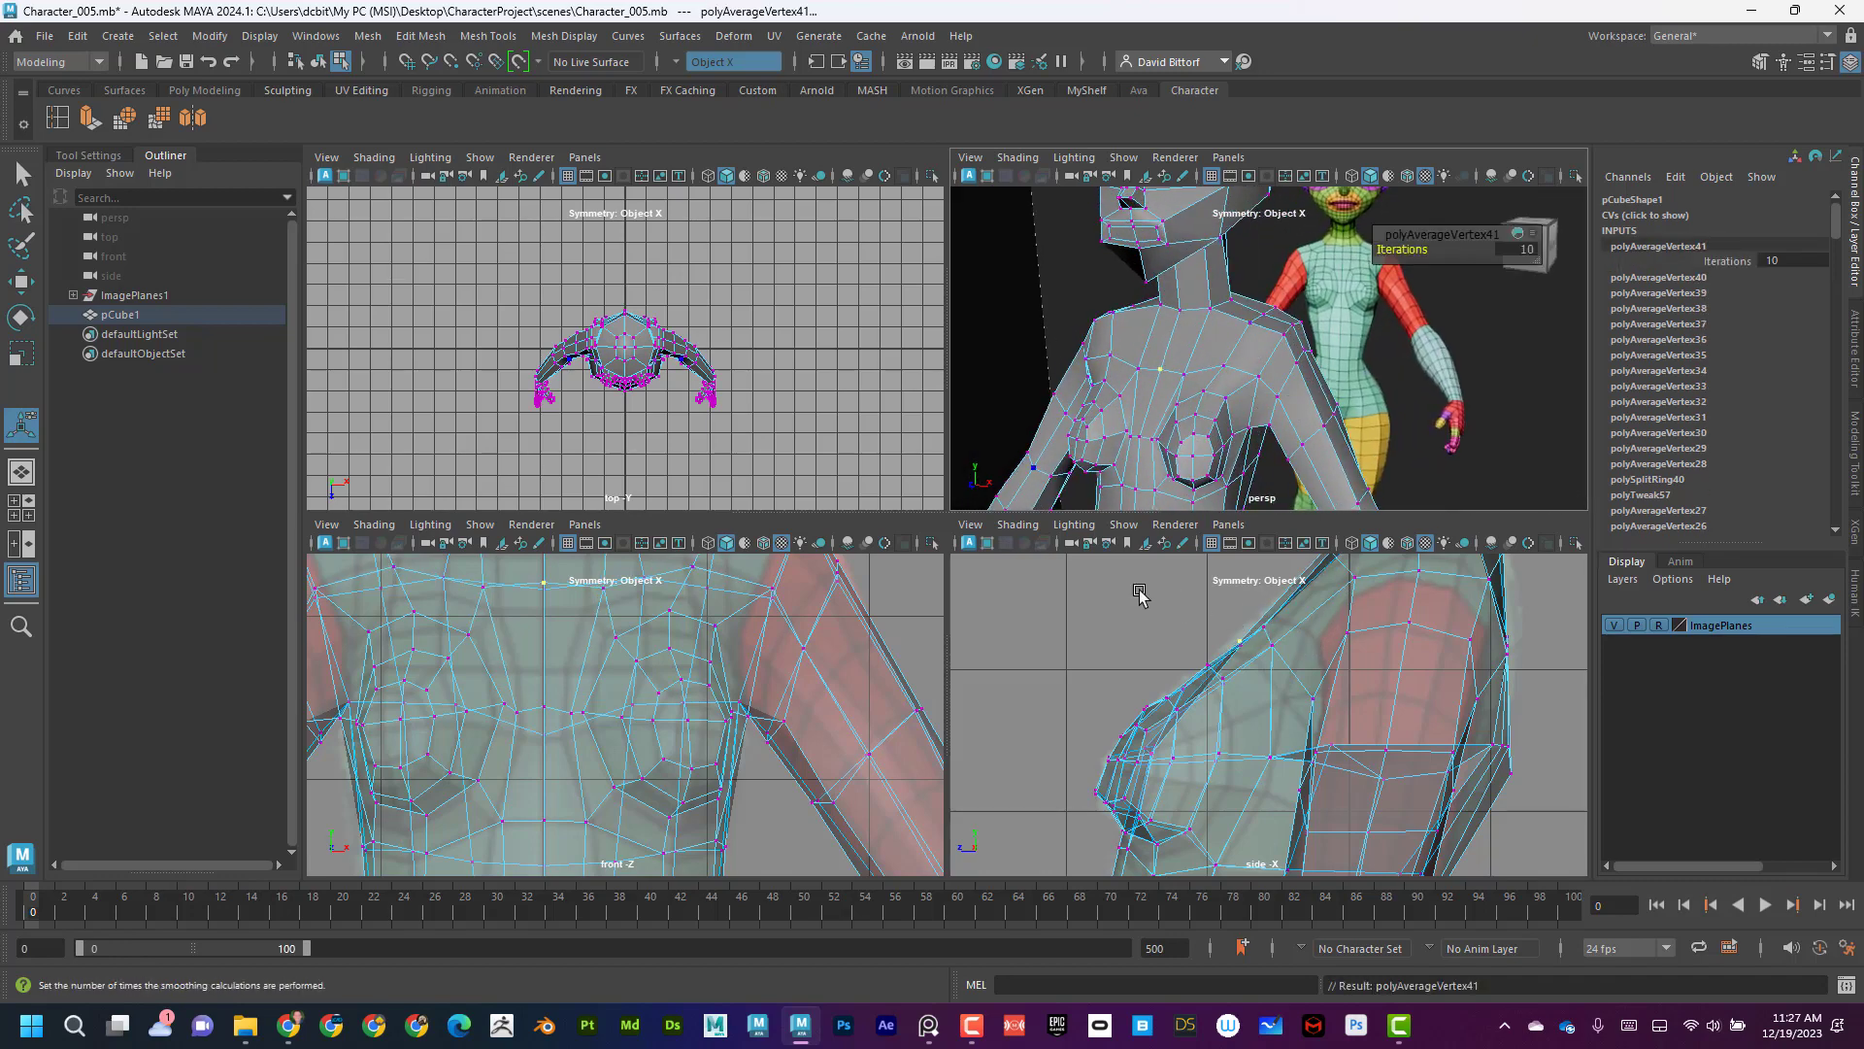
Select the row of upper chest vertices and move it slightly to follow the side reference profile.
click(21, 282)
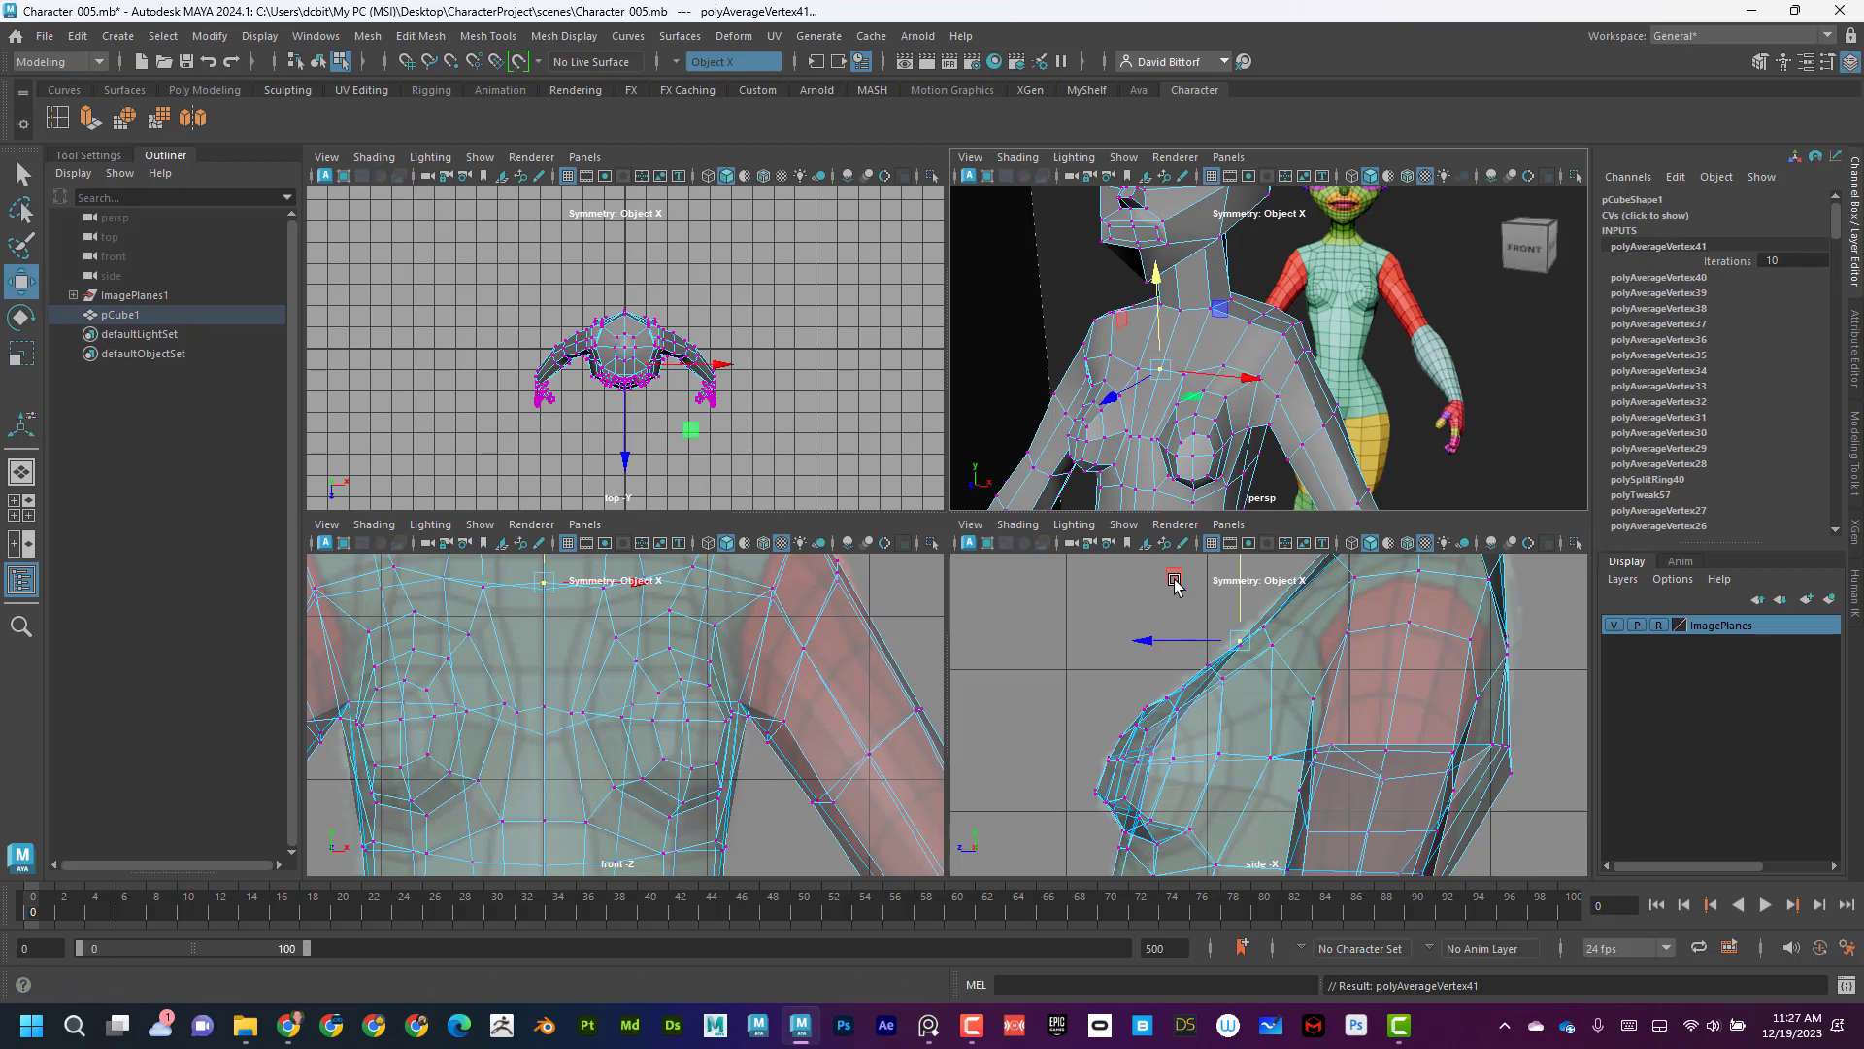
click(1128, 594)
drag(1184, 580, 1251, 585)
Maximize the perspective view on the full character and return the mesh to object mode.
alt+right_drag(1358, 684, 850, 636)
alt+right_drag(1385, 284, 1191, 308)
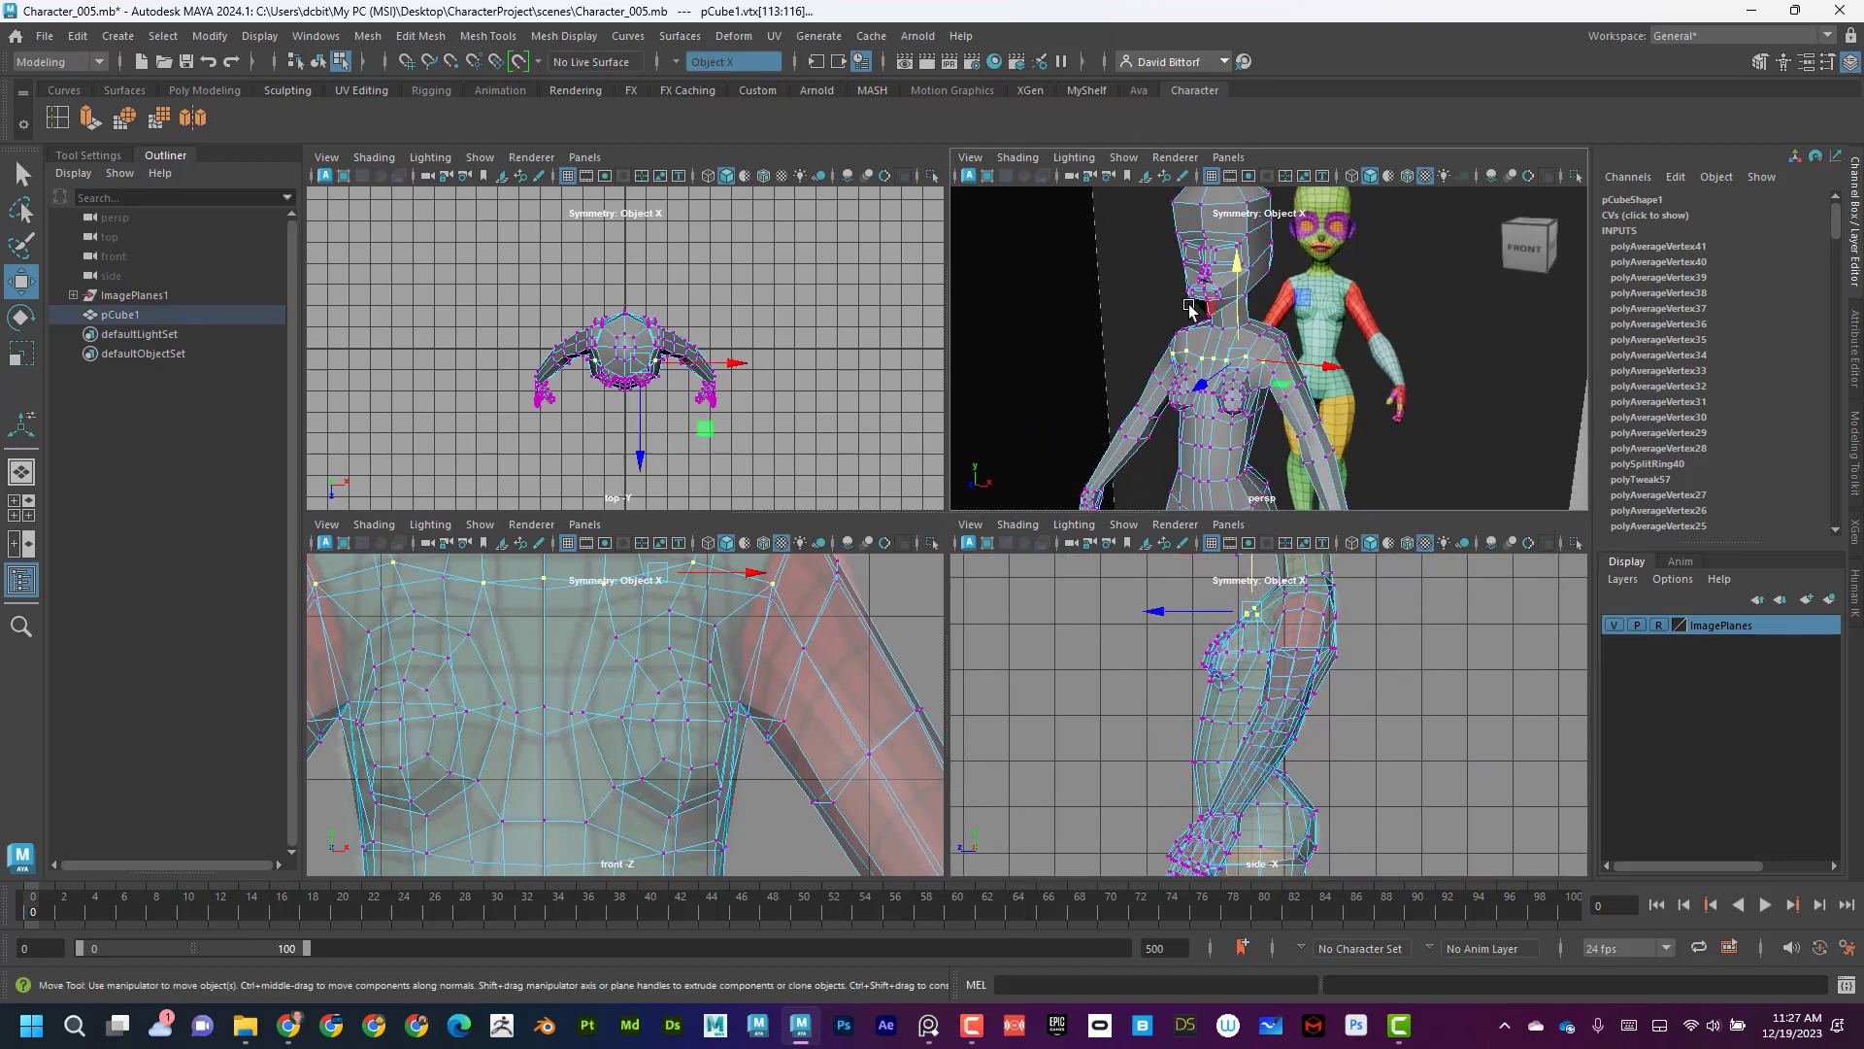
key(space)
alt+right_drag(1191, 388, 983, 380)
alt+drag(983, 381, 960, 390)
alt+middle_drag(959, 390, 983, 267)
alt+drag(983, 282, 957, 406)
right_drag(956, 406, 1026, 376)
alt+drag(1031, 427, 978, 396)
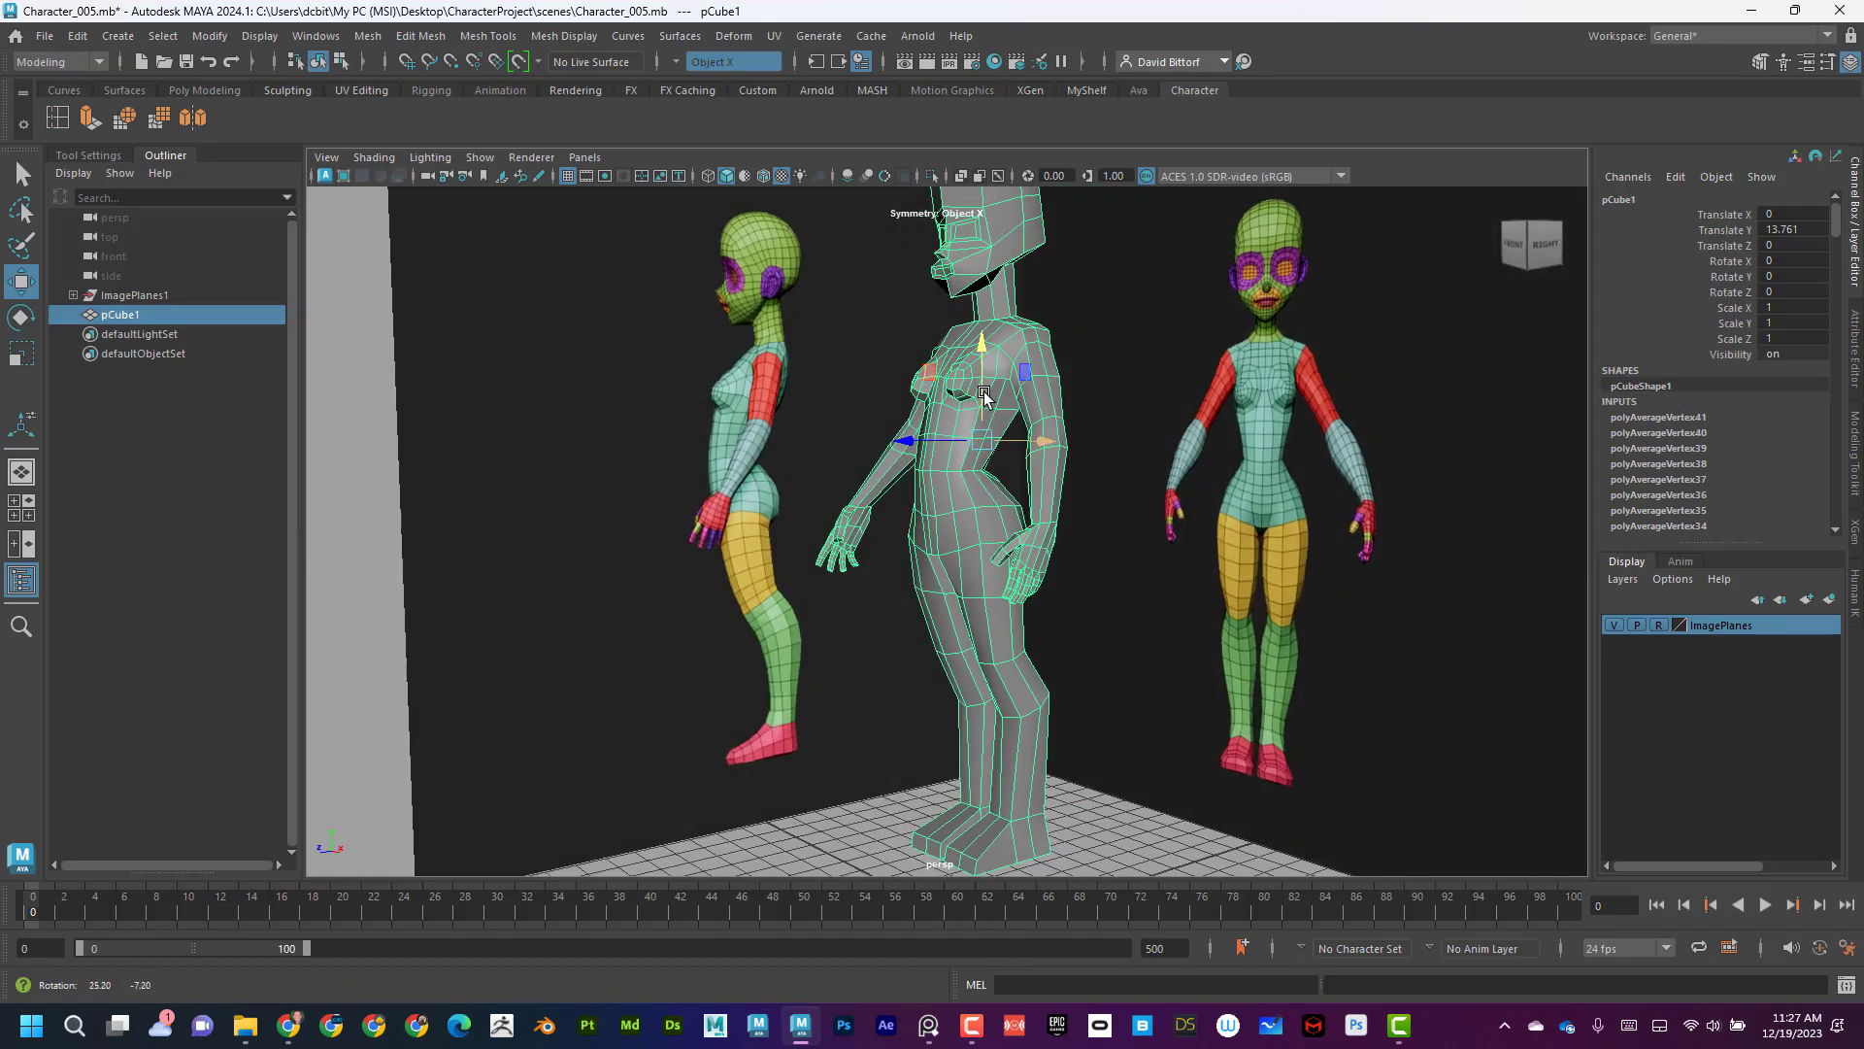
Deselect the character and display its wireframe over the shaded surface to review the whole body beside the references.
click(847, 752)
alt+drag(942, 668, 1002, 532)
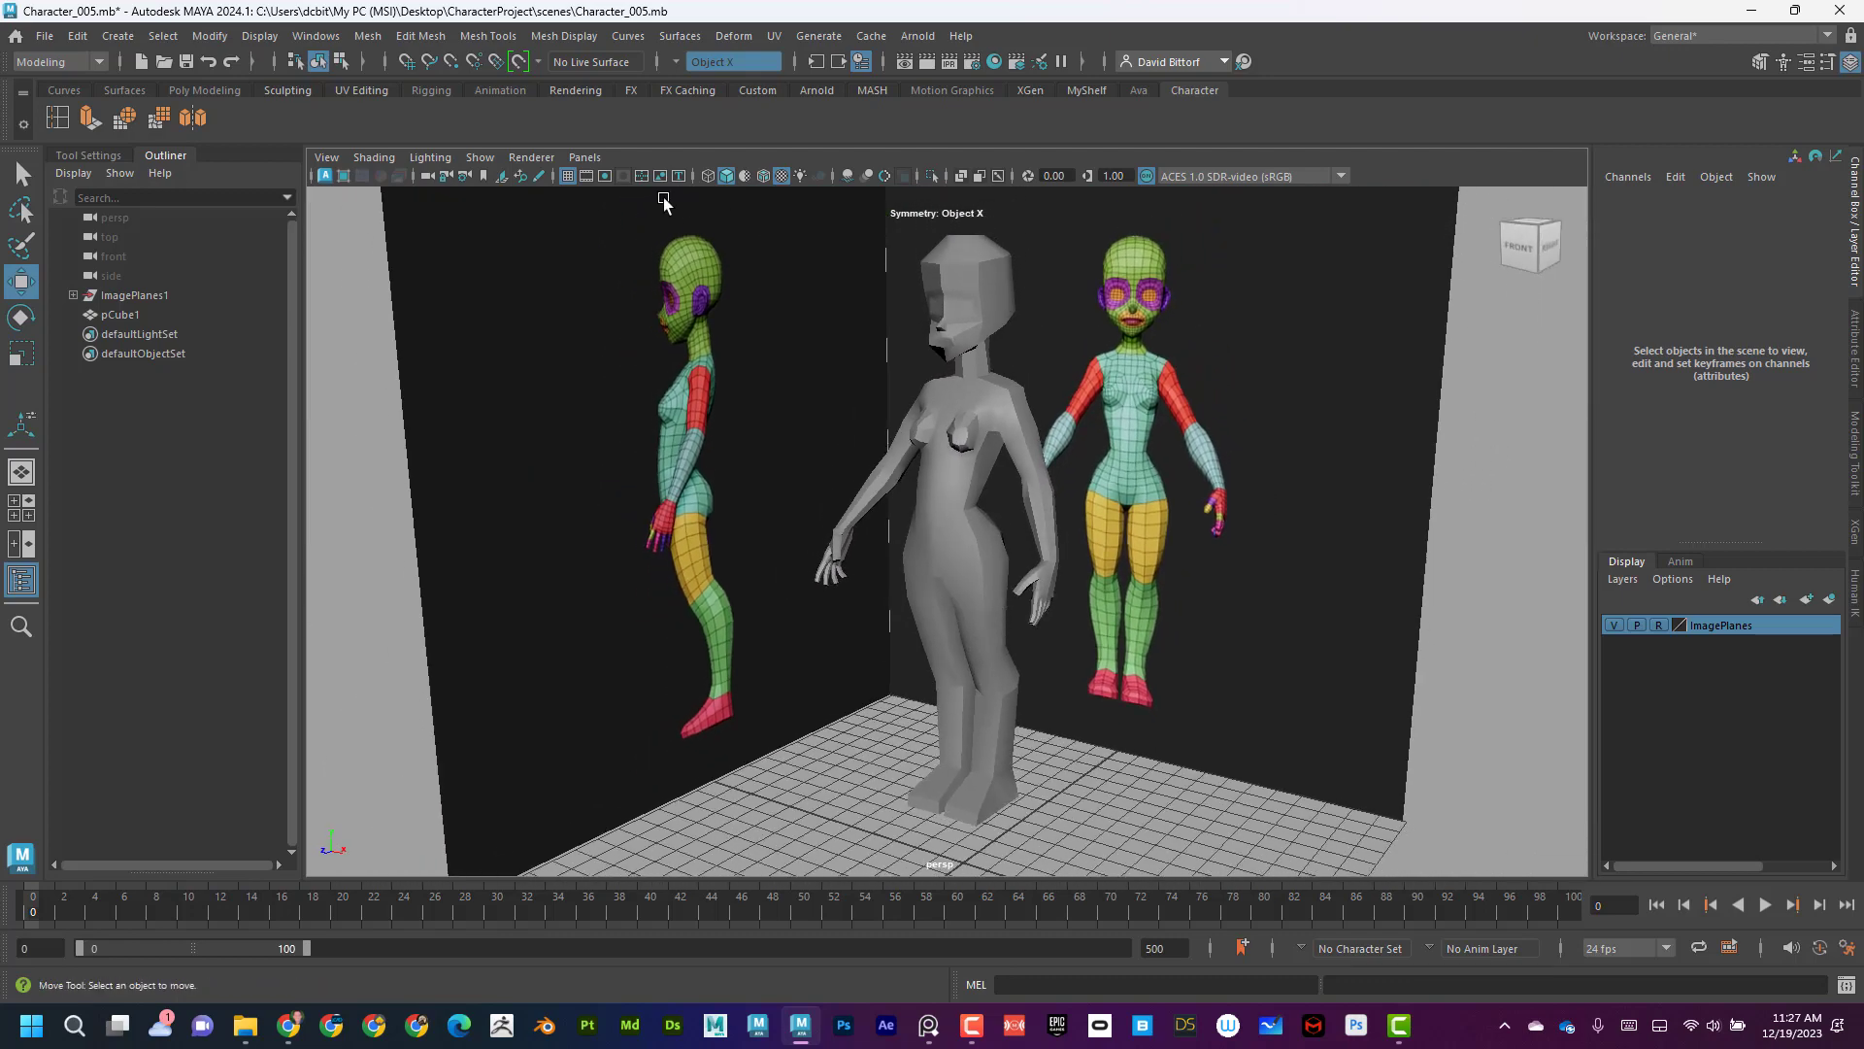
click(764, 175)
mouse_move(971, 485)
alt+mouse_down()
mouse_move(1103, 484)
mouse_move(524, 483)
mouse_move(595, 416)
mouse_move(732, 412)
mouse_move(877, 493)
mouse_move(951, 474)
mouse_move(899, 480)
alt+mouse_up()
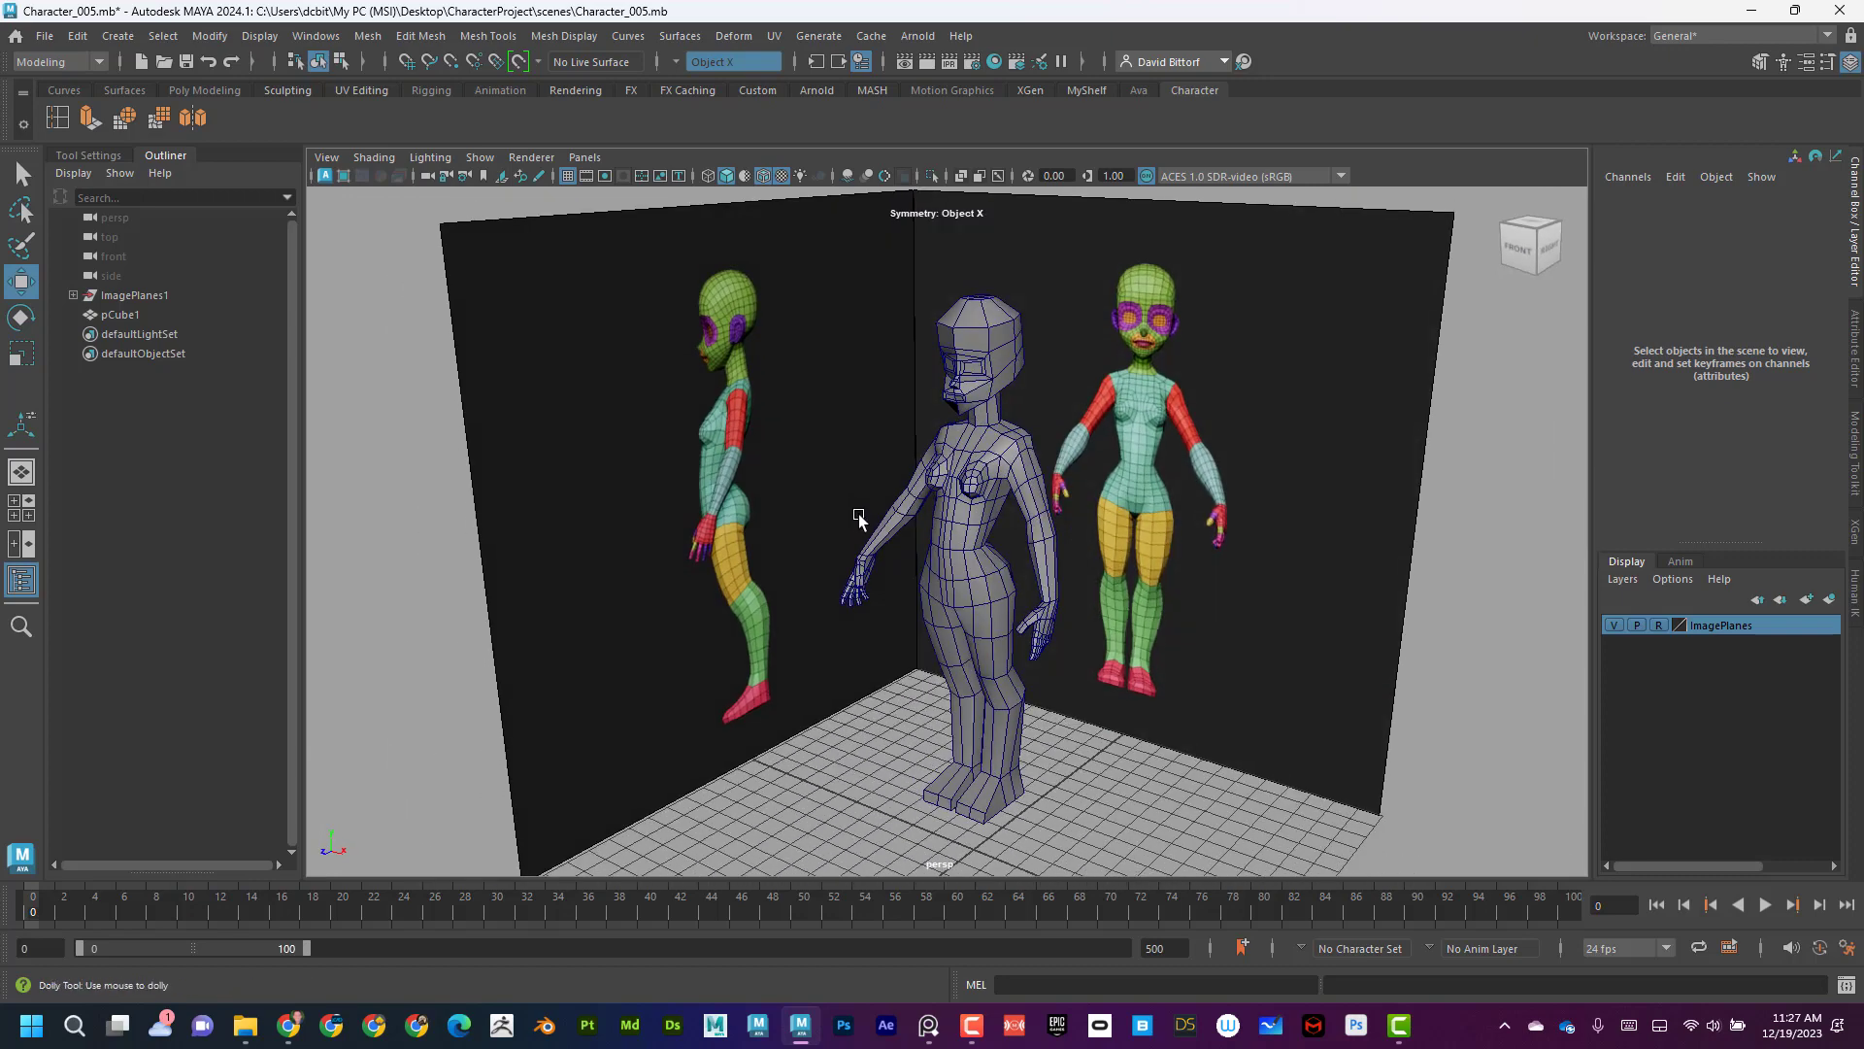